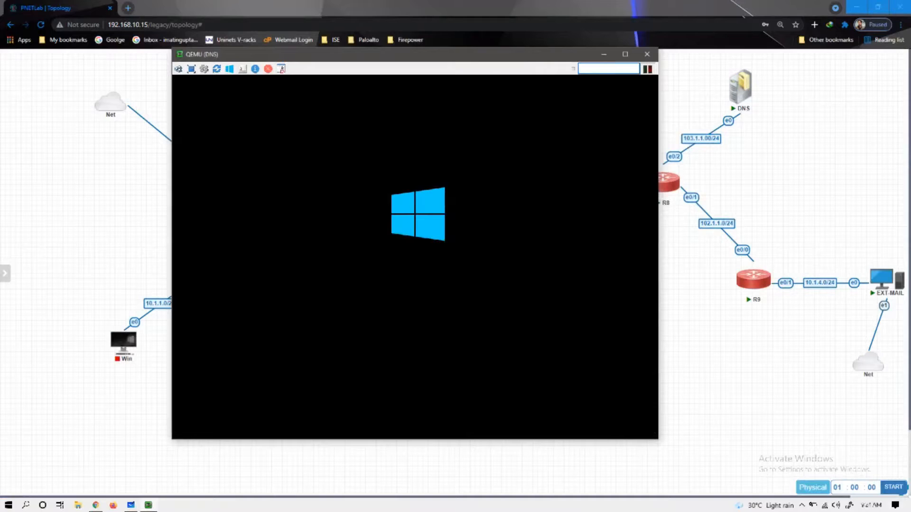
# - Confirm the viewer's connection options, enlarge the DNS console window, and bring the Whiteboard notes forward
pyautogui.click(204, 69)
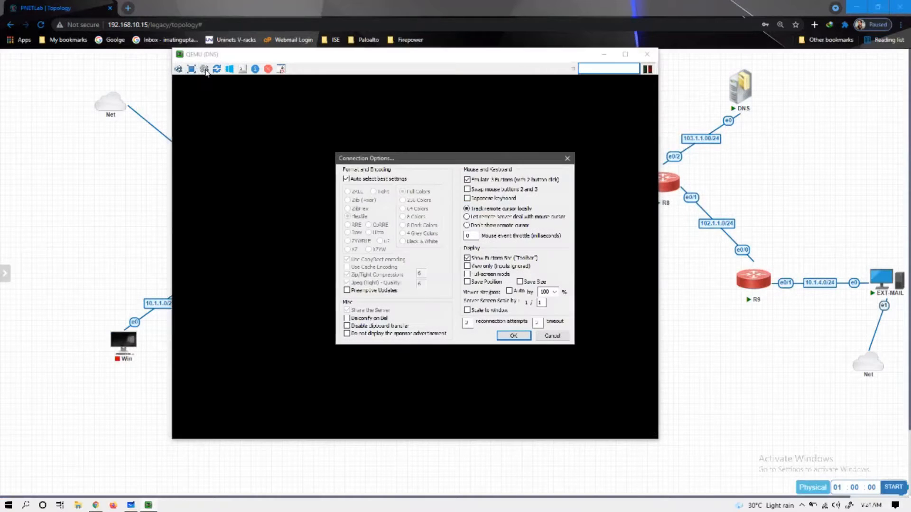
pyautogui.click(514, 336)
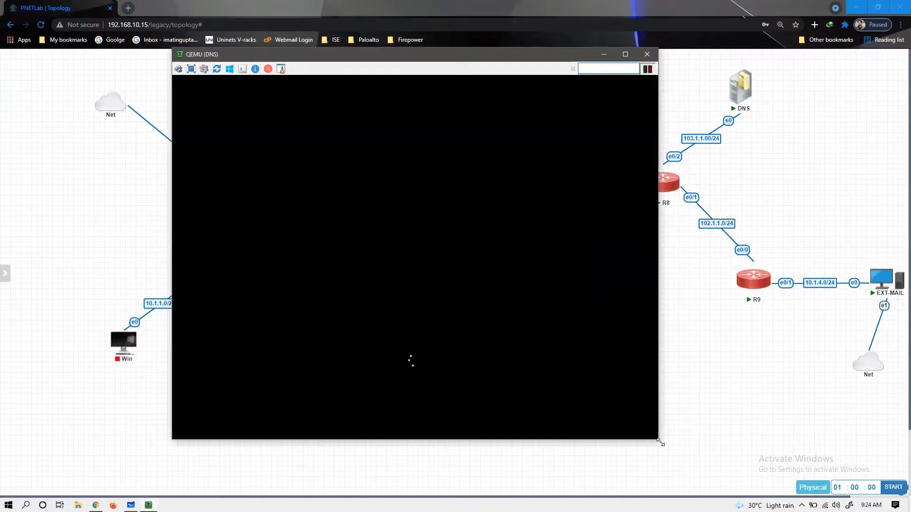
pyautogui.moveTo(660, 442); pyautogui.dragTo(736, 493)
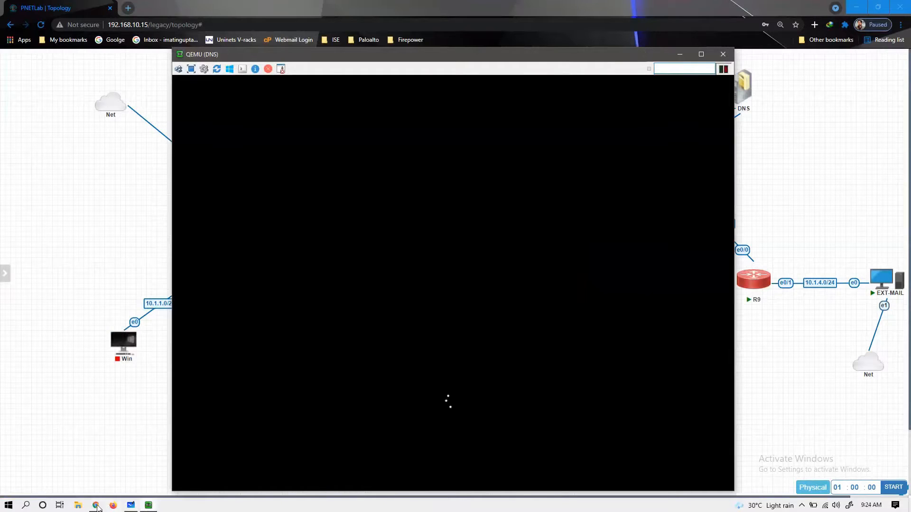
pyautogui.click(131, 506)
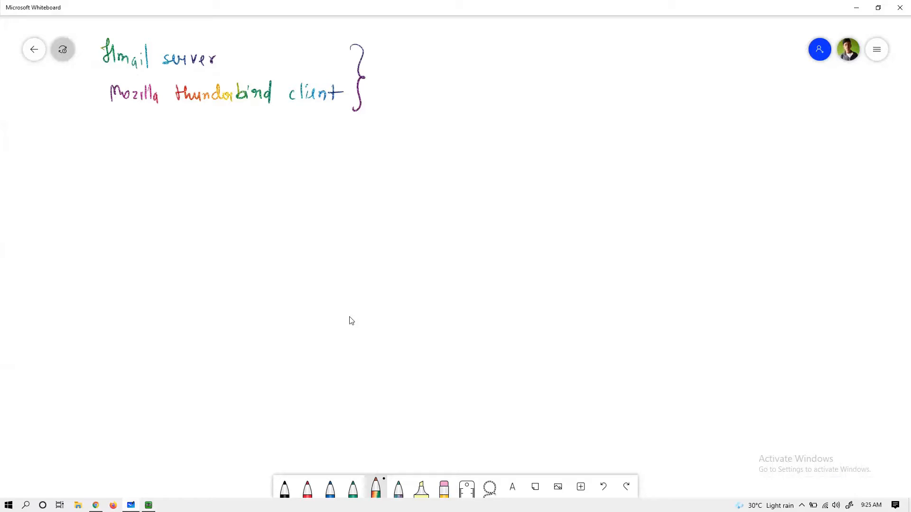
# - Handwrite the 'On DNS server' heading and the MX records for abc.com and xyz.com
pyautogui.moveTo(470, 62); pyautogui.dragTo(472, 71)
pyautogui.moveTo(474, 80); pyautogui.dragTo(479, 69)
pyautogui.moveTo(591, 76); pyautogui.dragTo(597, 70)
pyautogui.moveTo(610, 69); pyautogui.dragTo(612, 77)
pyautogui.moveTo(568, 98)
pyautogui.mouseDown()
pyautogui.moveTo(569, 115)
pyautogui.moveTo(592, 112)
pyautogui.mouseUp()
pyautogui.moveTo(591, 105)
pyautogui.mouseDown()
pyautogui.moveTo(585, 113)
pyautogui.moveTo(603, 105)
pyautogui.mouseUp()
pyautogui.moveTo(606, 107)
pyautogui.mouseDown()
pyautogui.moveTo(667, 112)
pyautogui.moveTo(693, 135)
pyautogui.moveTo(725, 129)
pyautogui.mouseUp()
pyautogui.moveTo(737, 125)
pyautogui.mouseDown()
pyautogui.moveTo(734, 135)
pyautogui.moveTo(756, 132)
pyautogui.mouseUp()
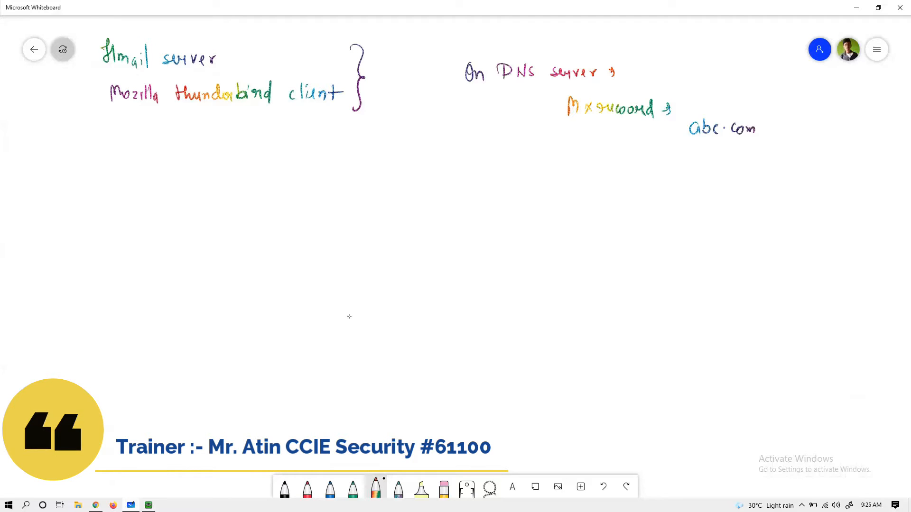
pyautogui.moveTo(693, 152)
pyautogui.mouseDown()
pyautogui.moveTo(702, 163)
pyautogui.moveTo(693, 164)
pyautogui.mouseUp()
pyautogui.moveTo(704, 153)
pyautogui.mouseDown()
pyautogui.moveTo(707, 163)
pyautogui.moveTo(722, 164)
pyautogui.mouseUp()
pyautogui.moveTo(727, 160); pyautogui.dragTo(743, 158)
pyautogui.moveTo(748, 158); pyautogui.dragTo(758, 162)
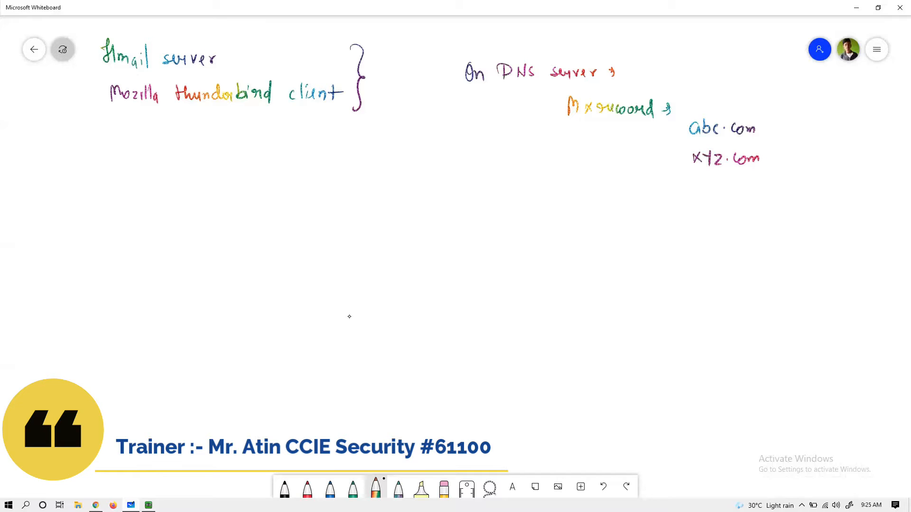
# - Write the A records for abc.com (101.1.1.11) and xyz.com, undo a stray stroke, then minimize Whiteboard
pyautogui.moveTo(568, 197); pyautogui.dragTo(576, 194)
pyautogui.moveTo(569, 187); pyautogui.dragTo(575, 186)
pyautogui.moveTo(590, 190); pyautogui.dragTo(609, 189)
pyautogui.moveTo(683, 209)
pyautogui.mouseDown()
pyautogui.moveTo(684, 220)
pyautogui.moveTo(750, 219)
pyautogui.mouseUp()
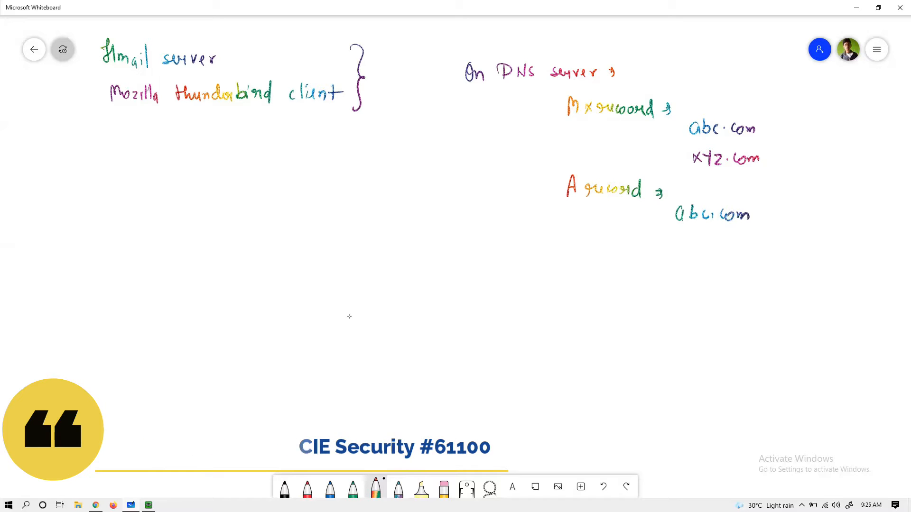
pyautogui.moveTo(678, 240); pyautogui.dragTo(677, 255)
pyautogui.moveTo(687, 241); pyautogui.dragTo(691, 248)
pyautogui.moveTo(695, 240)
pyautogui.mouseDown()
pyautogui.moveTo(692, 255)
pyautogui.moveTo(732, 245)
pyautogui.moveTo(749, 251)
pyautogui.mouseUp()
pyautogui.click(713, 247)
pyautogui.moveTo(765, 207)
pyautogui.mouseDown()
pyautogui.moveTo(766, 218)
pyautogui.moveTo(772, 211)
pyautogui.mouseUp()
pyautogui.moveTo(780, 207); pyautogui.dragTo(781, 210)
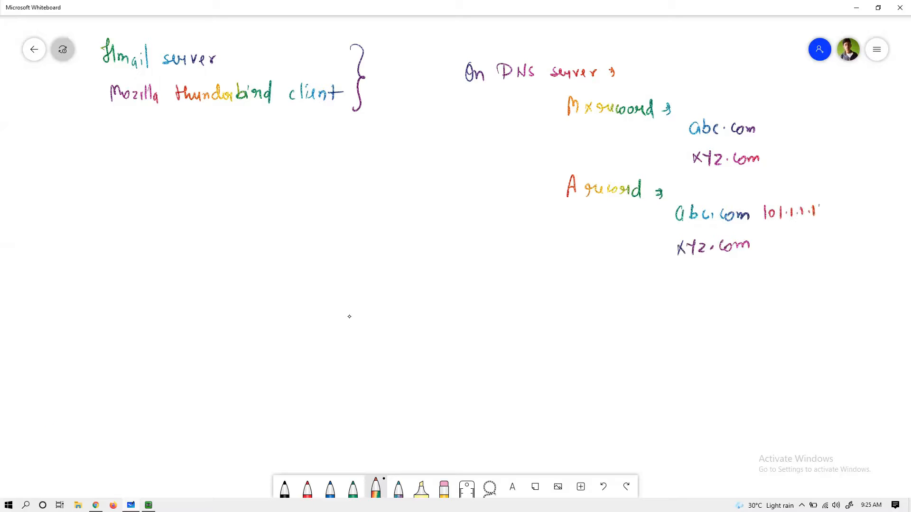
pyautogui.hotkey('ctrl', 'z')
pyautogui.hotkey('ctrl', 'z')
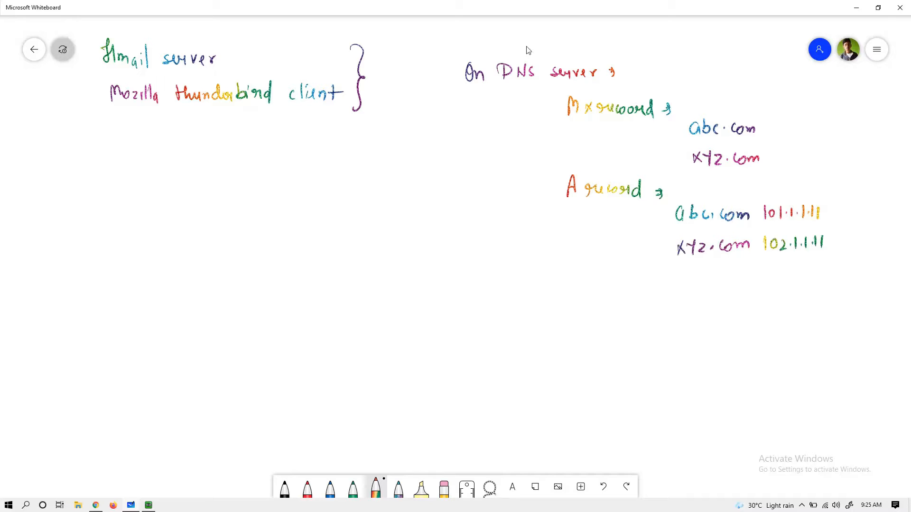
pyautogui.click(858, 8)
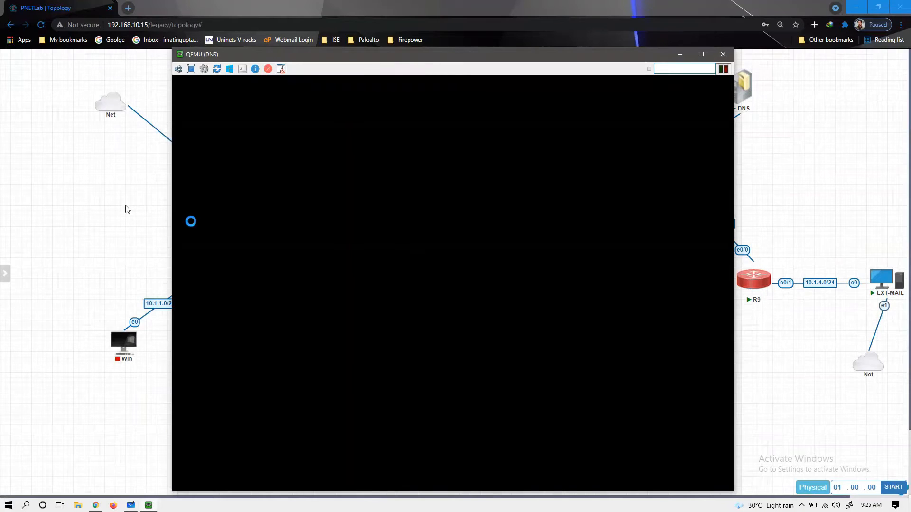
# - Minimize the DNS console and open SecureCRT console sessions to SW, R4, R8 and R9
pyautogui.click(680, 56)
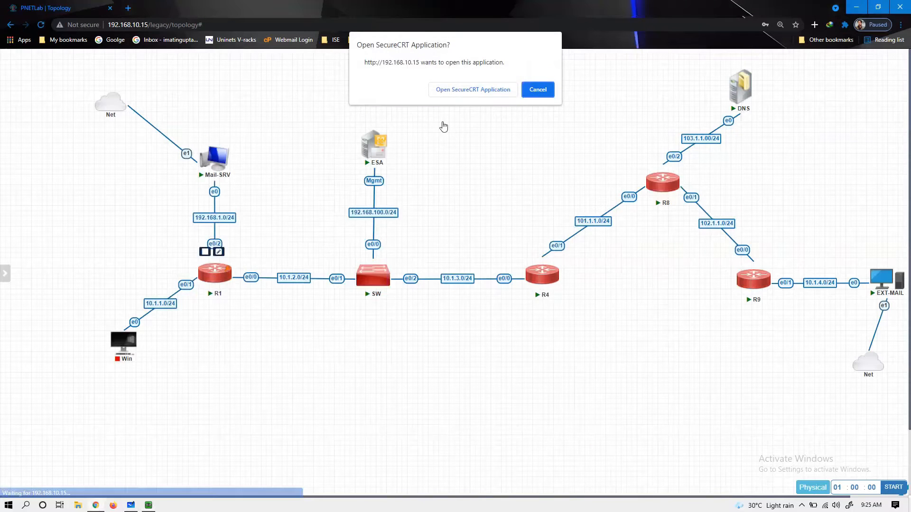
pyautogui.click(470, 87)
pyautogui.click(379, 283)
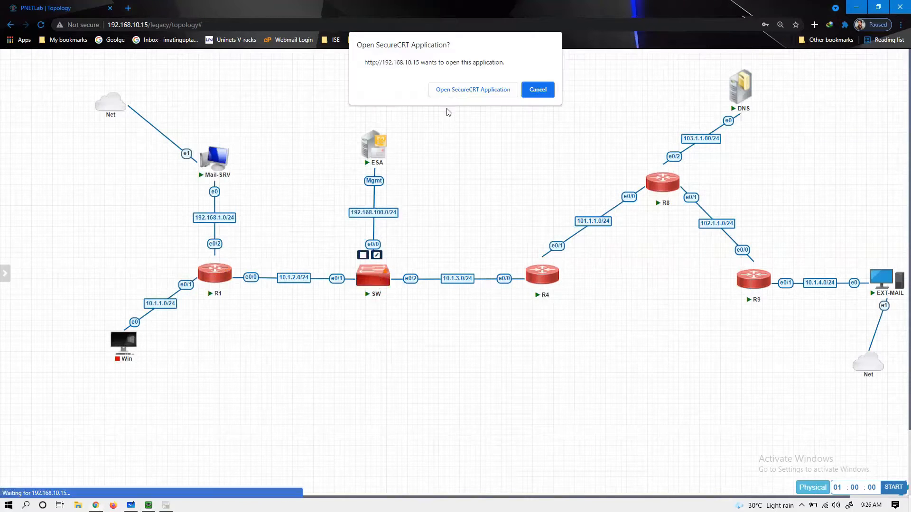
pyautogui.click(472, 87)
pyautogui.click(543, 275)
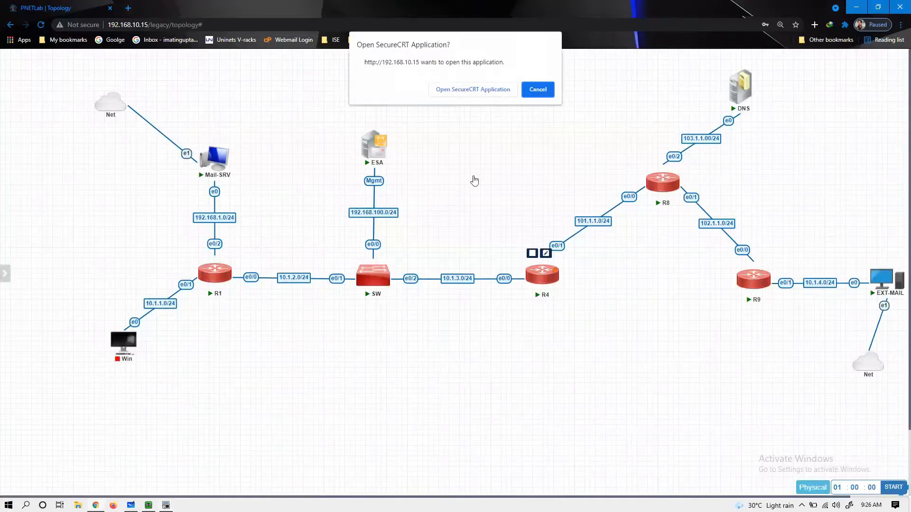
pyautogui.click(463, 88)
pyautogui.click(663, 182)
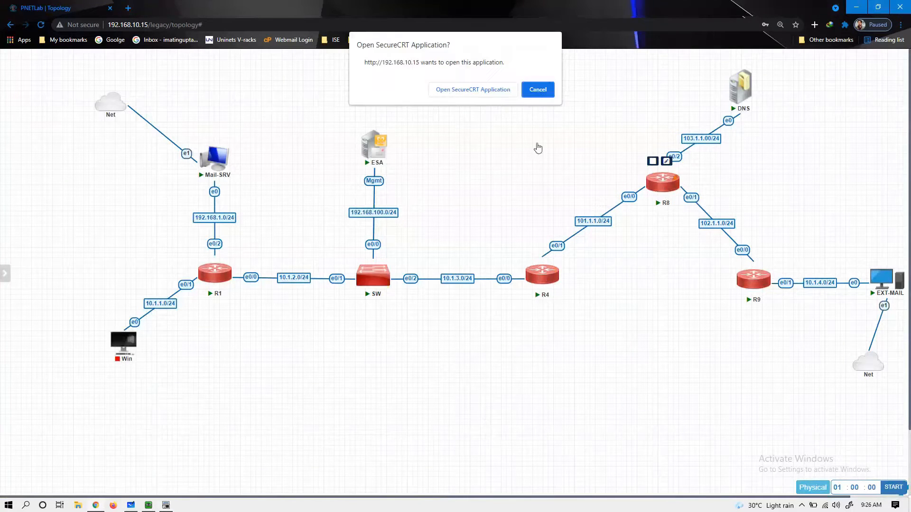
pyautogui.click(472, 88)
pyautogui.click(752, 282)
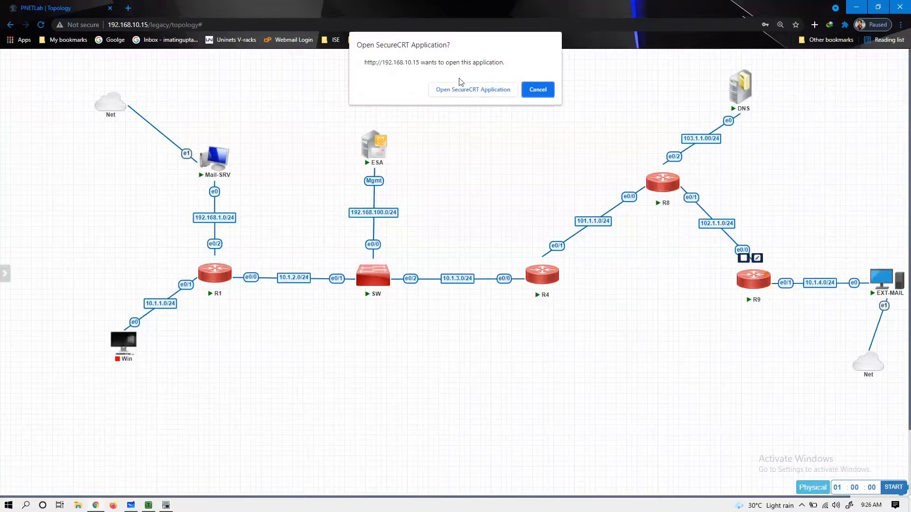
pyautogui.click(460, 90)
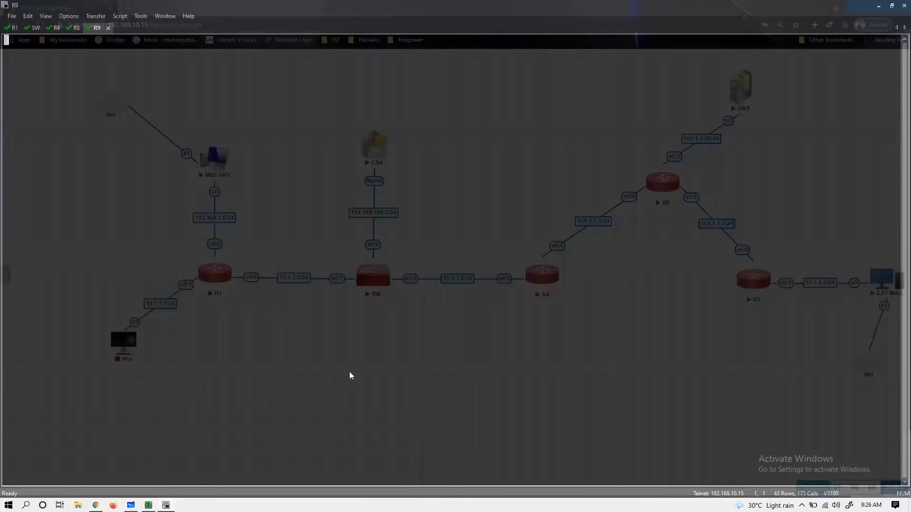
pyautogui.press('Return')
pyautogui.press('Return')
pyautogui.press('Return')
pyautogui.press('Return')
# - Enter privileged mode on R9 with enable, then minimize SecureCRT back to the topology
pyautogui.press('Return')
pyautogui.write('ena')
pyautogui.press('Tab')
pyautogui.press('Return')
pyautogui.press('Return')
pyautogui.press('Return')
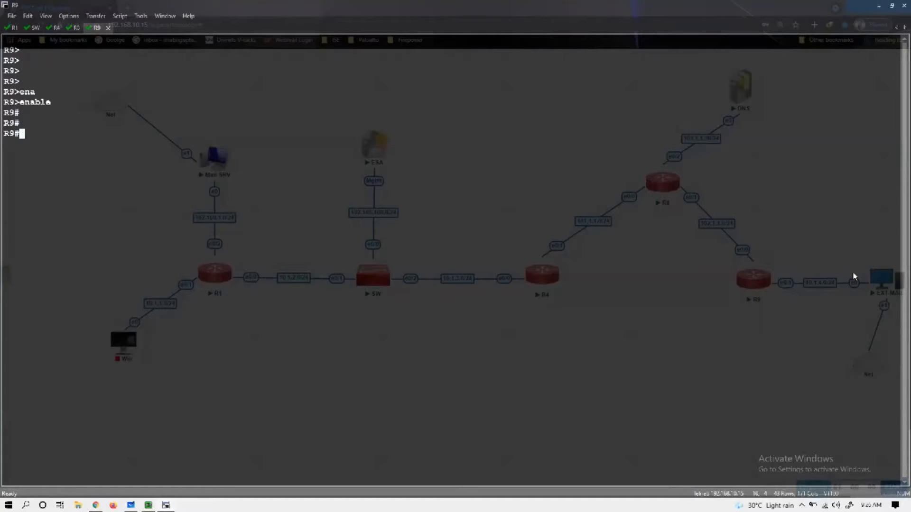
pyautogui.click(879, 9)
pyautogui.rightClick(765, 219)
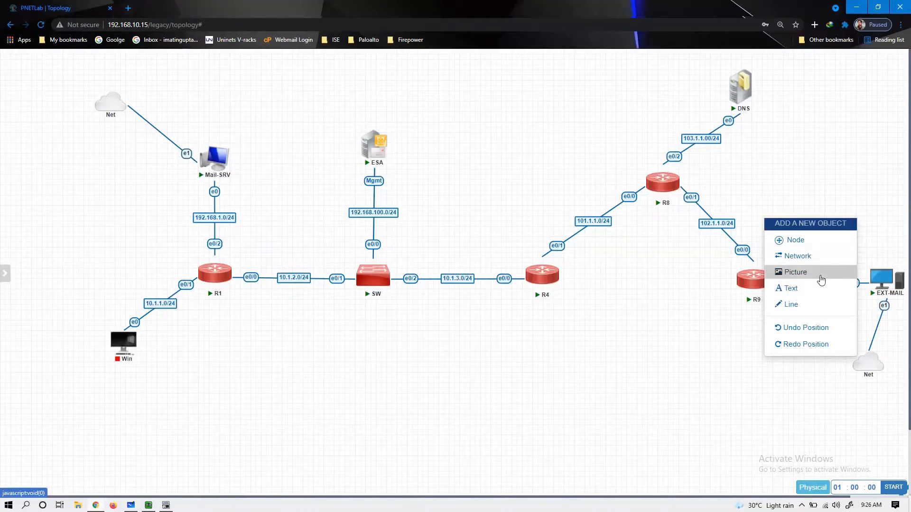
# - Browse the canvas add-object menu and lab pictures, cancelling a picture insert
pyautogui.click(675, 284)
pyautogui.rightClick(779, 218)
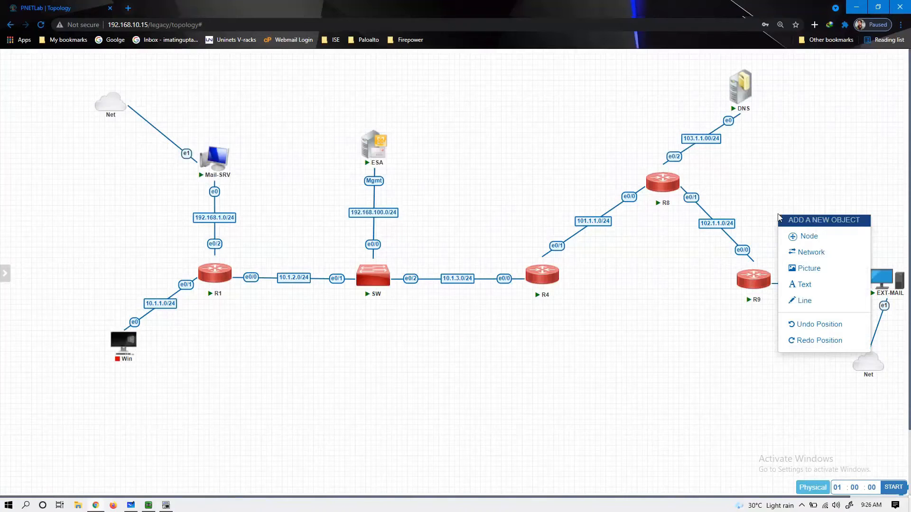
pyautogui.click(371, 384)
pyautogui.moveTo(2, 162)
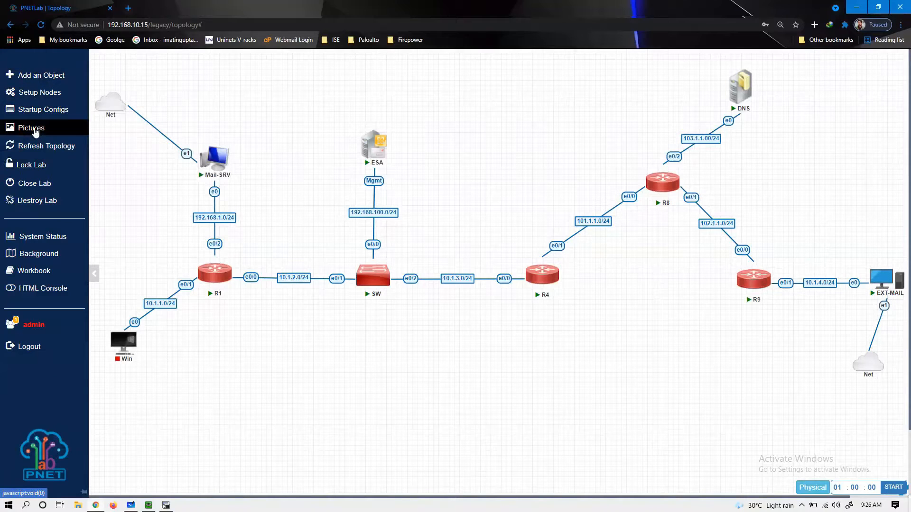
pyautogui.click(35, 132)
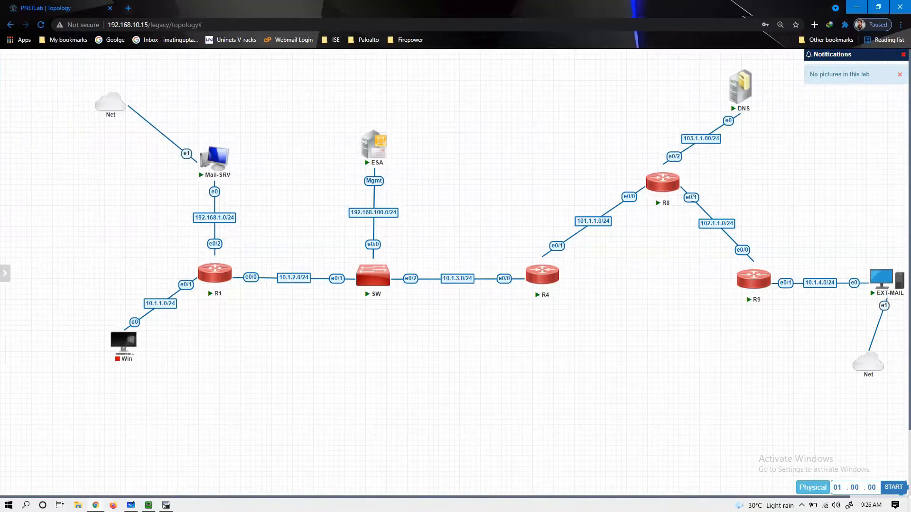
pyautogui.rightClick(757, 197)
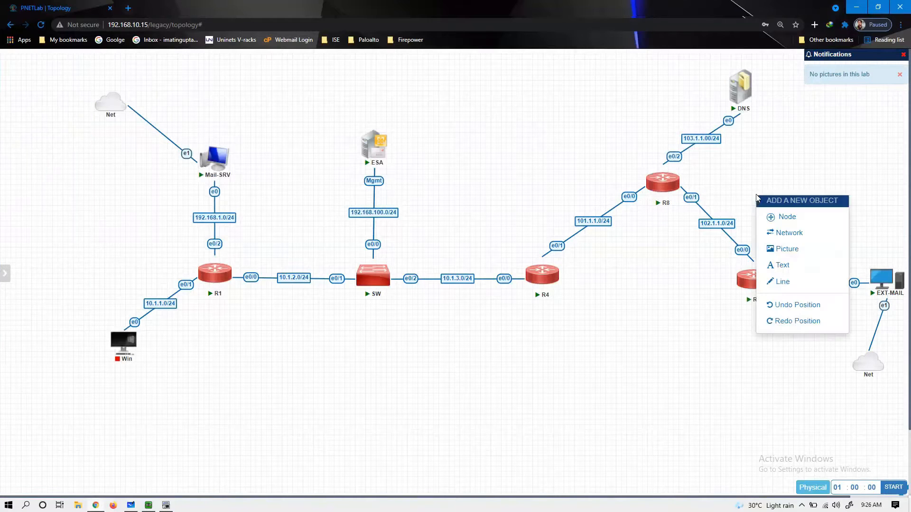
pyautogui.click(780, 250)
pyautogui.press('Escape')
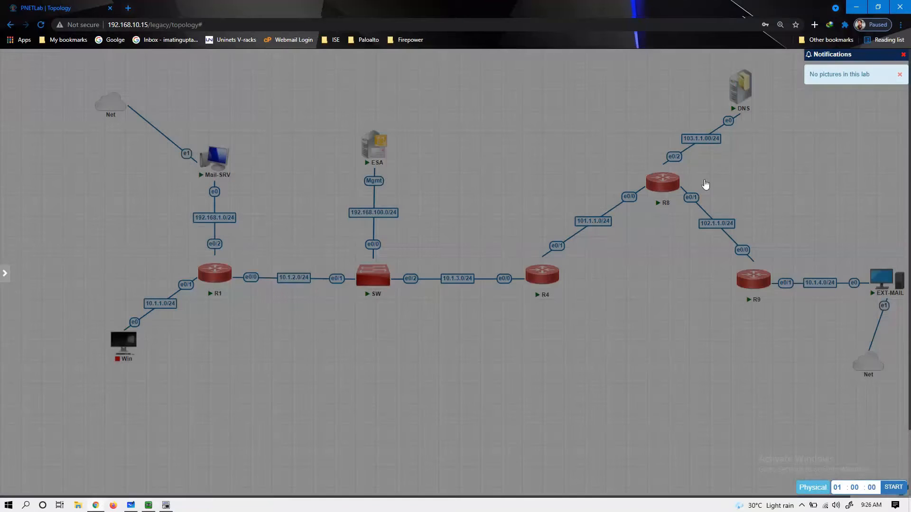
# - Add a bold ABC.com text label and position it mid-canvas near R4
pyautogui.rightClick(759, 193)
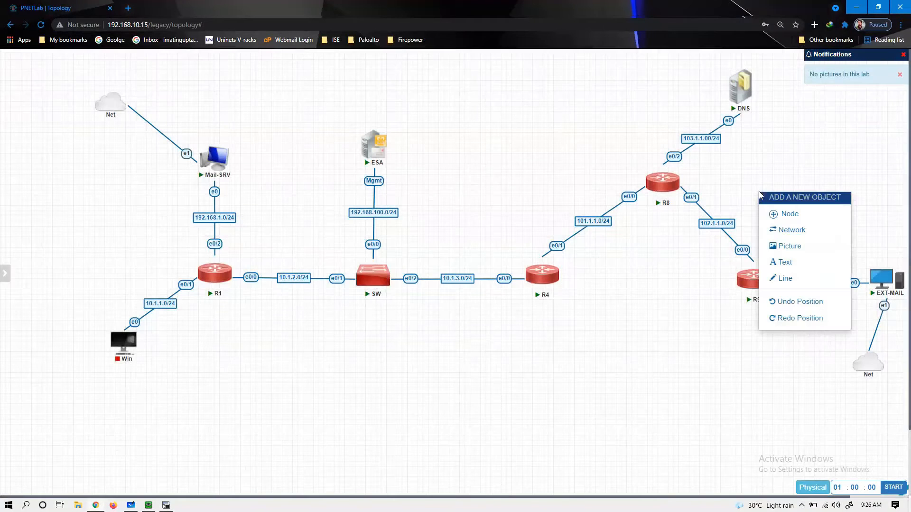
pyautogui.click(779, 262)
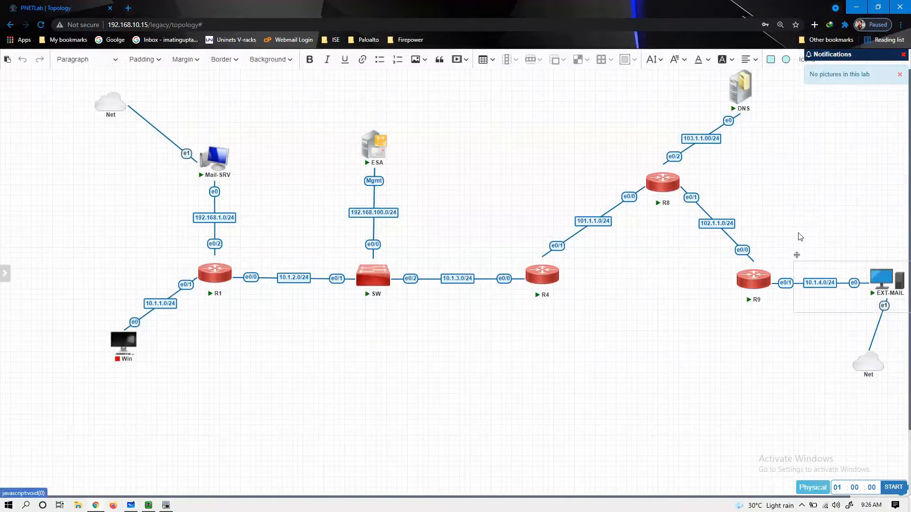
pyautogui.rightClick(781, 221)
pyautogui.click(762, 219)
pyautogui.click(834, 272)
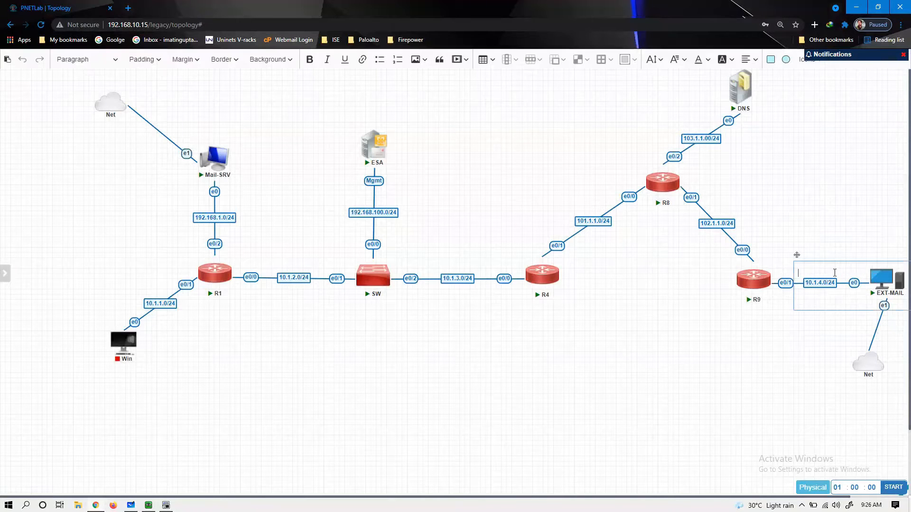
pyautogui.hotkey('ctrl', 'a')
pyautogui.click(309, 58)
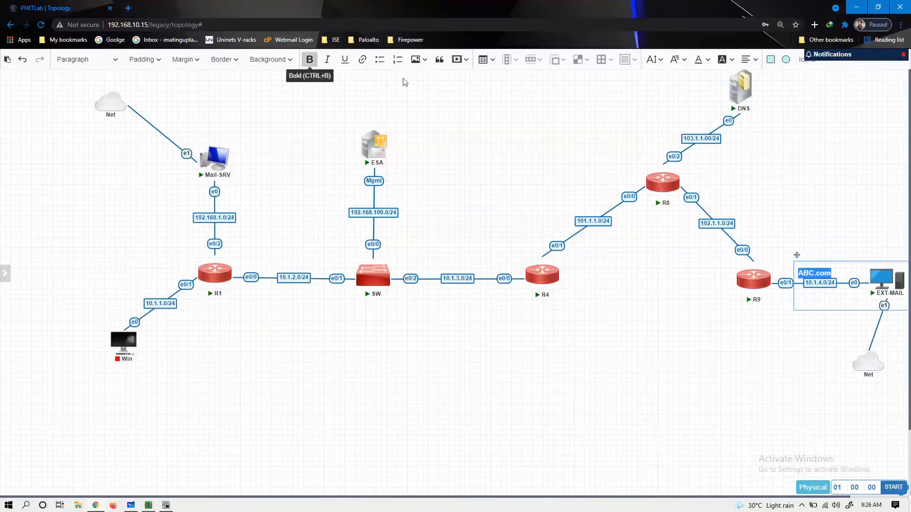
pyautogui.moveTo(800, 252); pyautogui.dragTo(453, 210)
pyautogui.moveTo(600, 262); pyautogui.dragTo(496, 238)
pyautogui.click(604, 304)
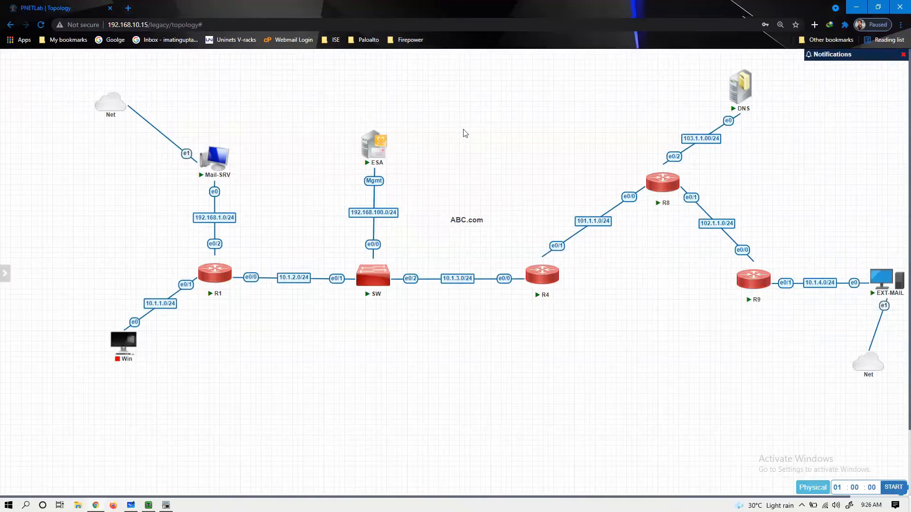
# - Add an XYZ.com text label beside the R8–R9 link above EXT-MAIL
pyautogui.rightClick(822, 212)
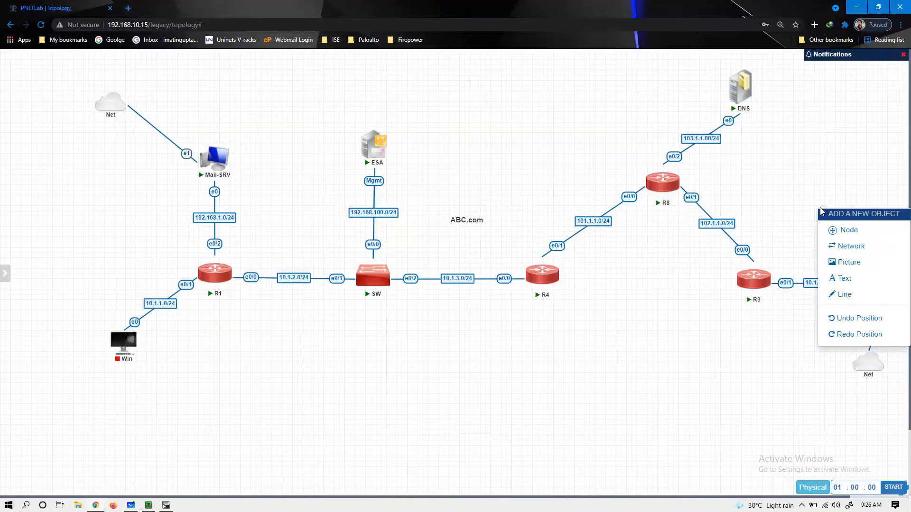
pyautogui.click(843, 278)
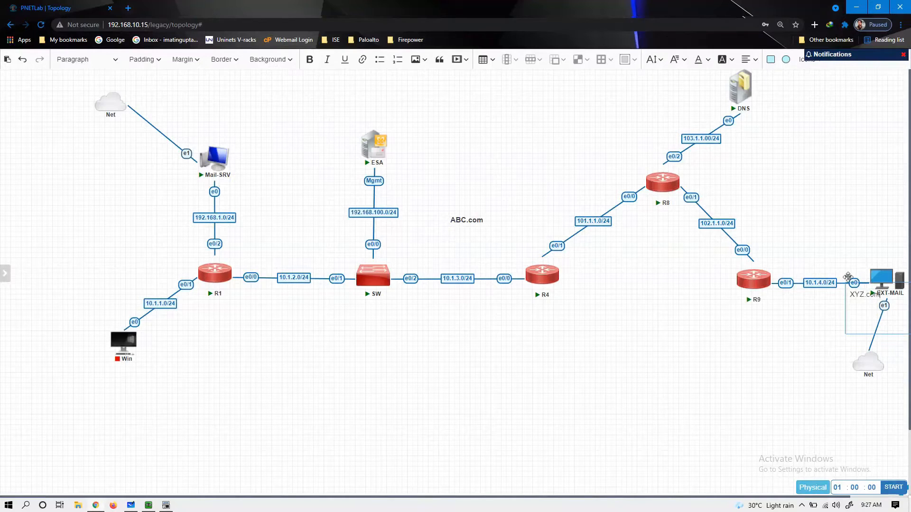
pyautogui.moveTo(848, 277); pyautogui.dragTo(778, 232)
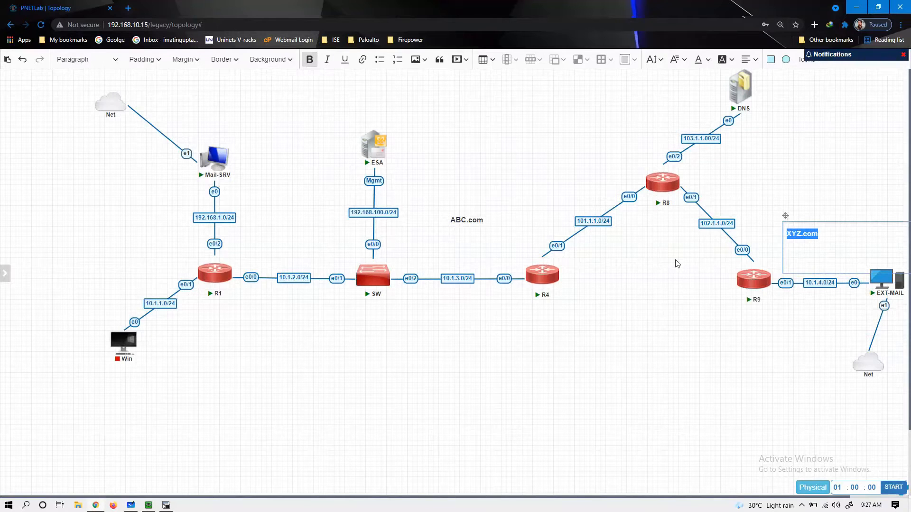
pyautogui.click(679, 334)
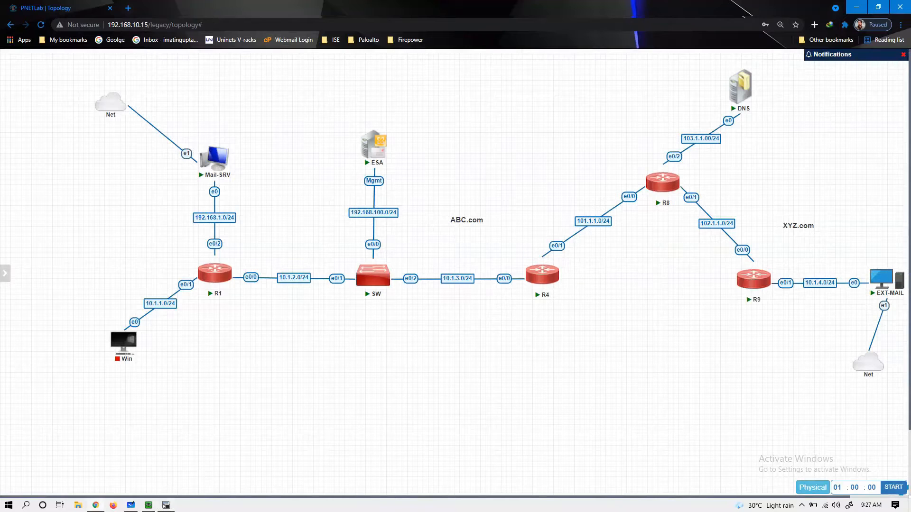
# - List R9's interface addresses with show ip int brief, noting Ethernet0/1 at 10.1.4.1
pyautogui.click(166, 506)
pyautogui.press('Return')
pyautogui.press('Return')
pyautogui.press('Return')
pyautogui.press('Return')
pyautogui.write('sho')
pyautogui.press('Tab')
pyautogui.write('ip int br')
pyautogui.press('Tab')
pyautogui.press('Return')
pyautogui.press('Return')
pyautogui.moveTo(37, 217); pyautogui.dragTo(191, 228)
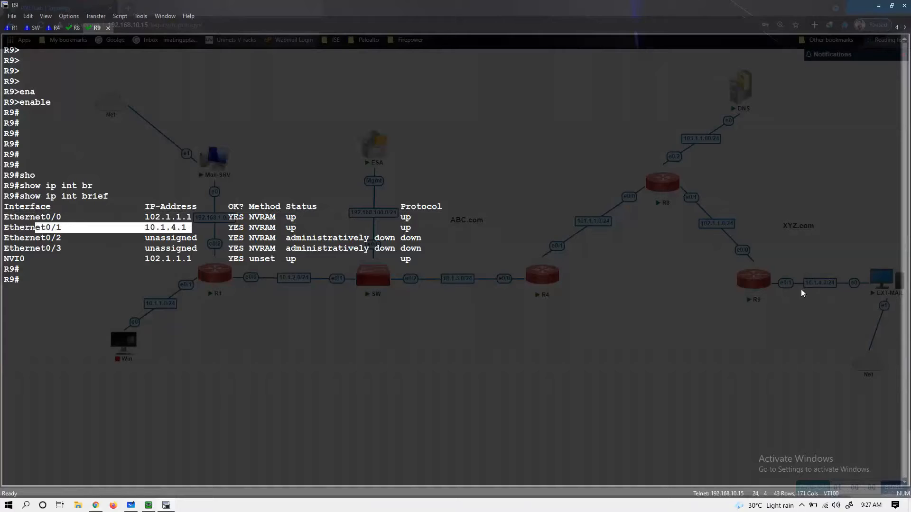
pyautogui.click(604, 337)
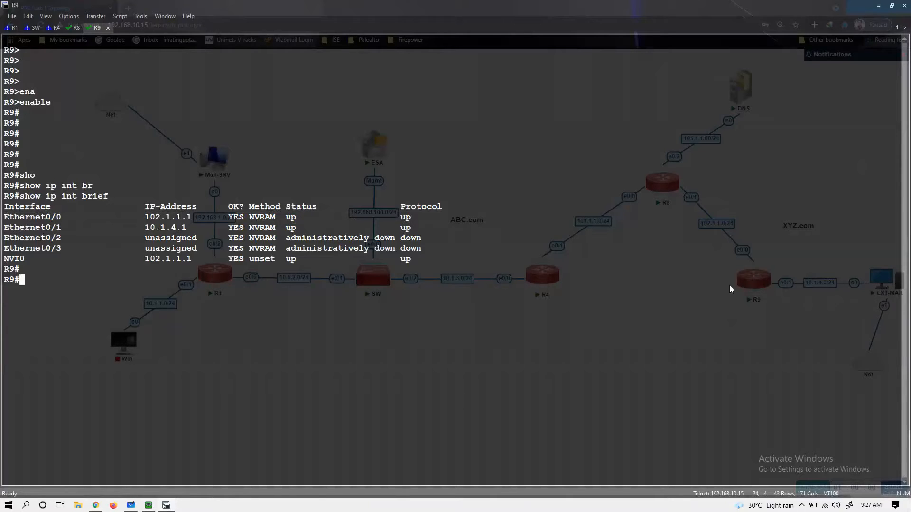
# - Display R9's routing table and NAT config, showing static NAT 10.1.4.10 to 102.1.1.11
pyautogui.press('Return')
pyautogui.press('Return')
pyautogui.write('sho')
pyautogui.press('Tab')
pyautogui.write('ip route')
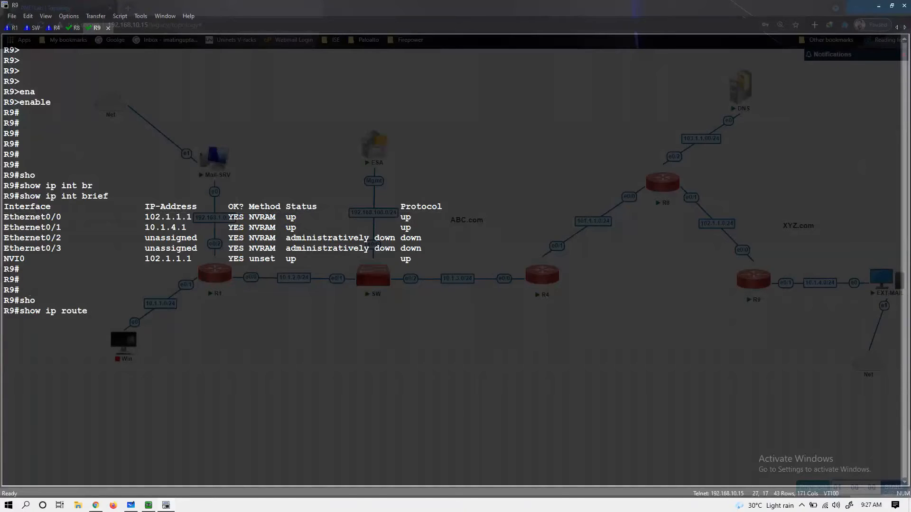
pyautogui.press('Return')
pyautogui.write('sho')
pyautogui.press('Tab')
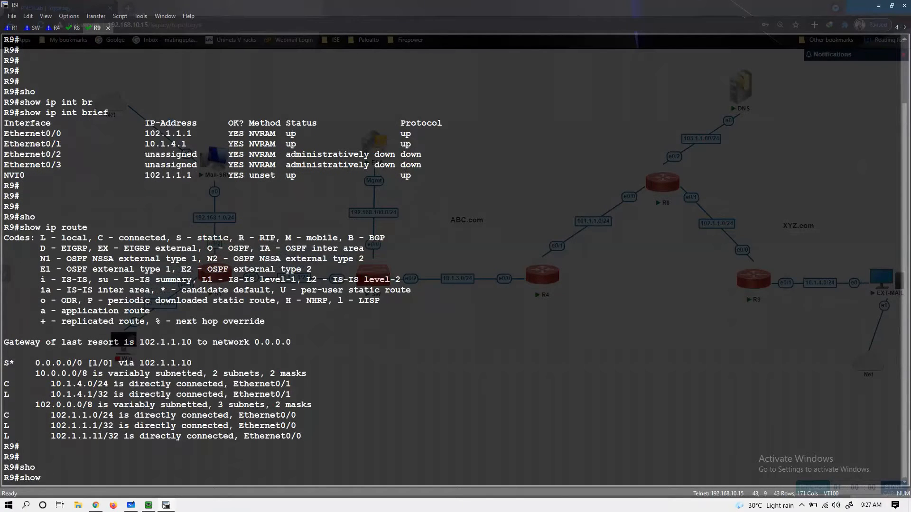
pyautogui.write('run | sec nat')
pyautogui.press('Return')
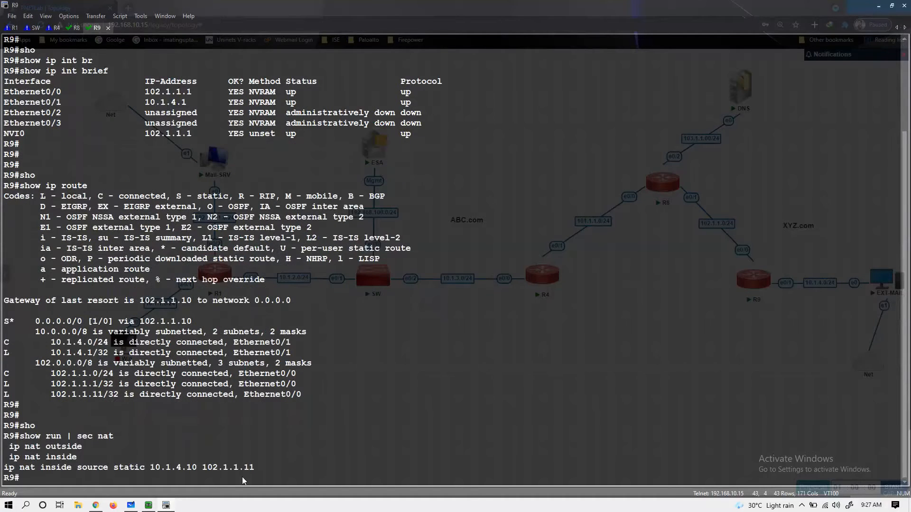
pyautogui.moveTo(262, 466)
pyautogui.mouseDown()
pyautogui.moveTo(106, 471)
pyautogui.moveTo(259, 470)
pyautogui.mouseUp()
pyautogui.click(166, 478)
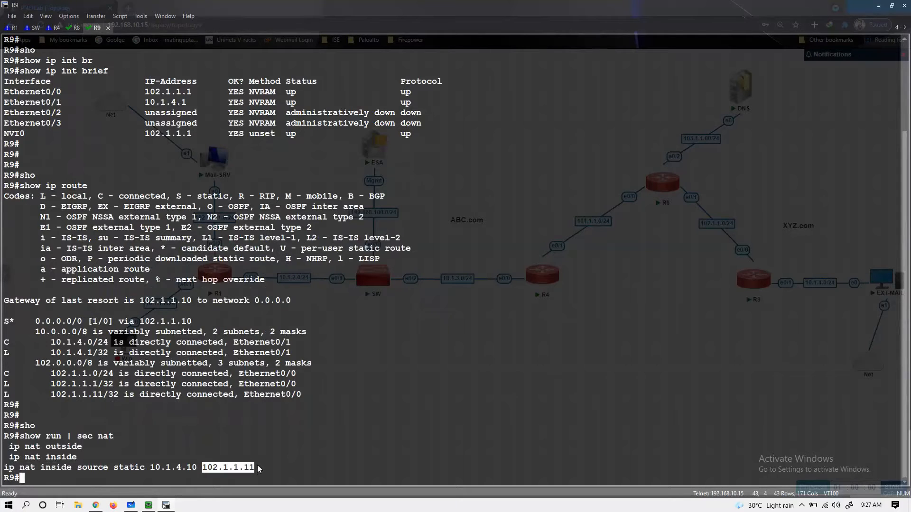
# - Create extended access list NACL on R9 with a permit ip any any rule
pyautogui.press('Return')
pyautogui.press('Return')
pyautogui.write('conf t')
pyautogui.press('Return')
pyautogui.press('Return')
pyautogui.press('Return')
pyautogui.write('ip acc')
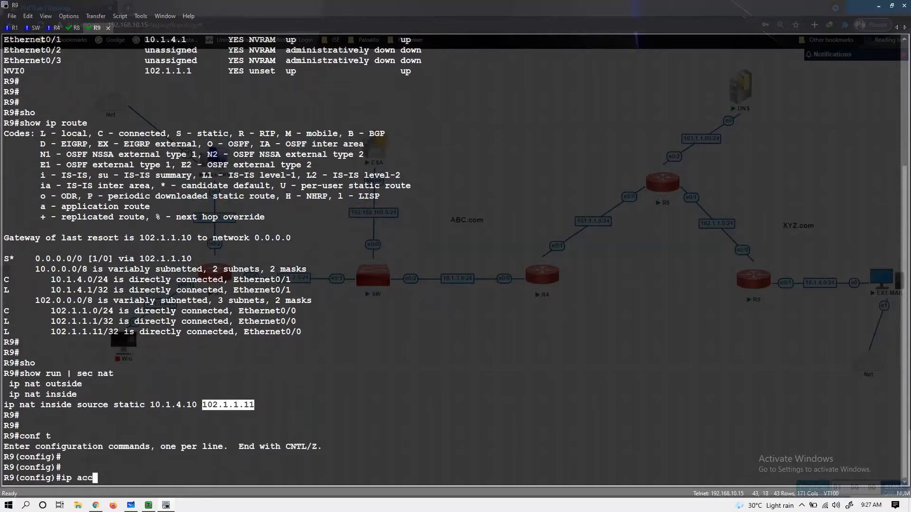
pyautogui.write('e')
pyautogui.press('Tab')
pyautogui.write('ex')
pyautogui.press('Tab')
pyautogui.write('NACL')
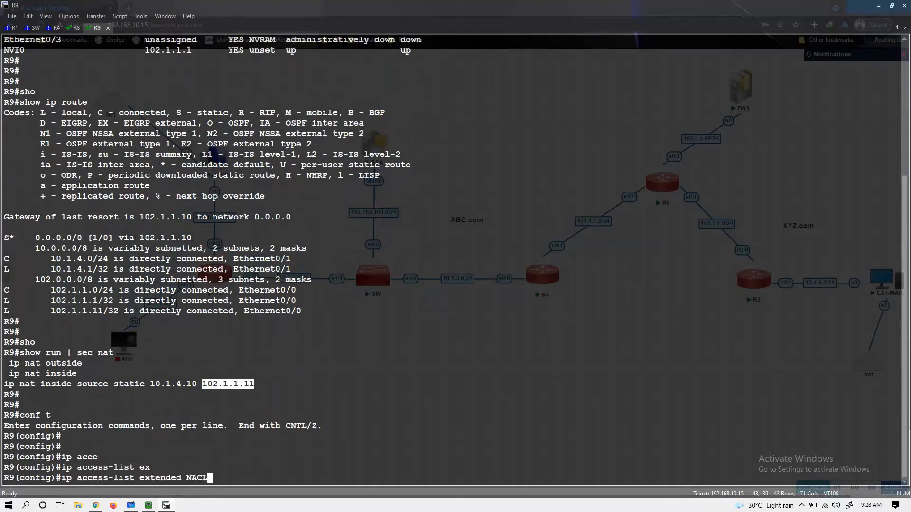
pyautogui.press('Return')
pyautogui.write('per')
pyautogui.press('Tab')
pyautogui.write('ip anty any')
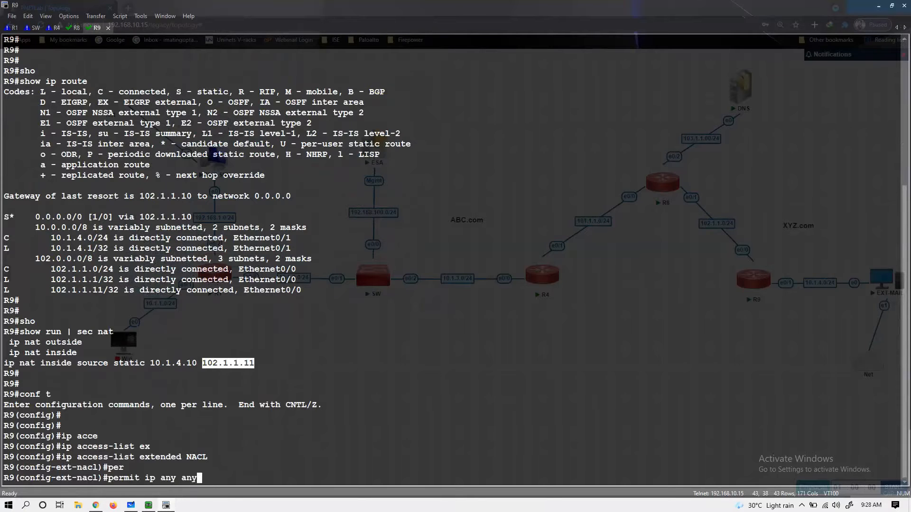
pyautogui.press('Return')
# - Configure NAT inside source list NACL overloaded on interface e0/0
pyautogui.write('e')
pyautogui.write('ip nat in')
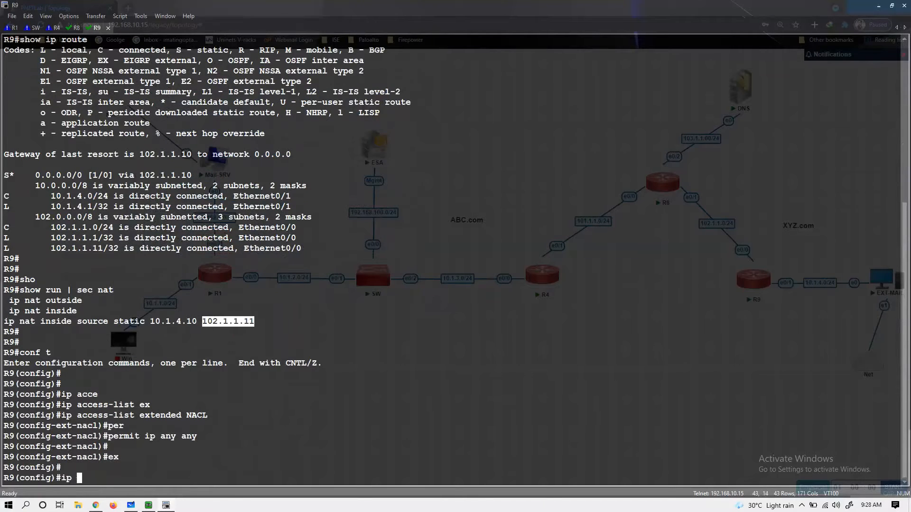
pyautogui.press('Tab')
pyautogui.write('so')
pyautogui.press('Tab')
pyautogui.write('l')
pyautogui.press('Tab')
pyautogui.write('NACL in')
pyautogui.press('Tab')
pyautogui.write('e0/1')
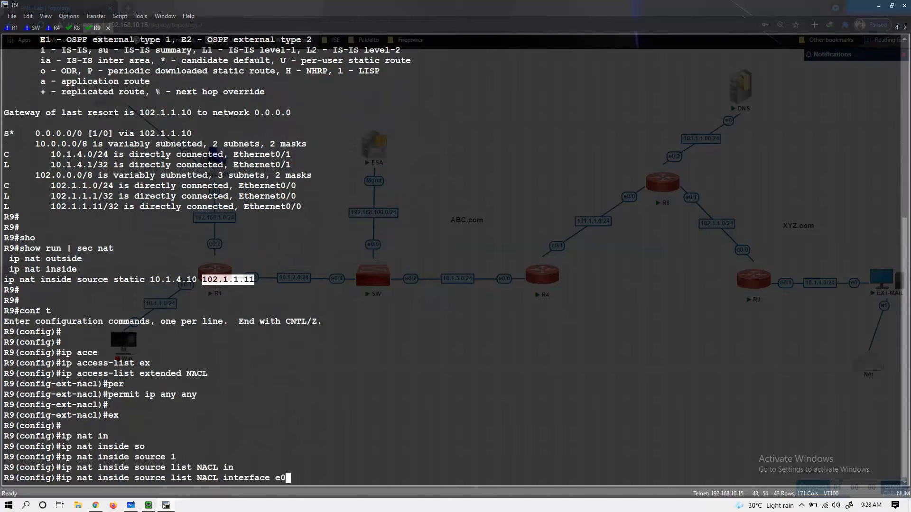
pyautogui.press('BackSpace')
pyautogui.write('0')
pyautogui.press('Return')
pyautogui.press('Return')
pyautogui.press('Return')
# - Verify the NAT configuration with do sh run | sec nat and save it with do wr
pyautogui.write('do sh run | sec nat')
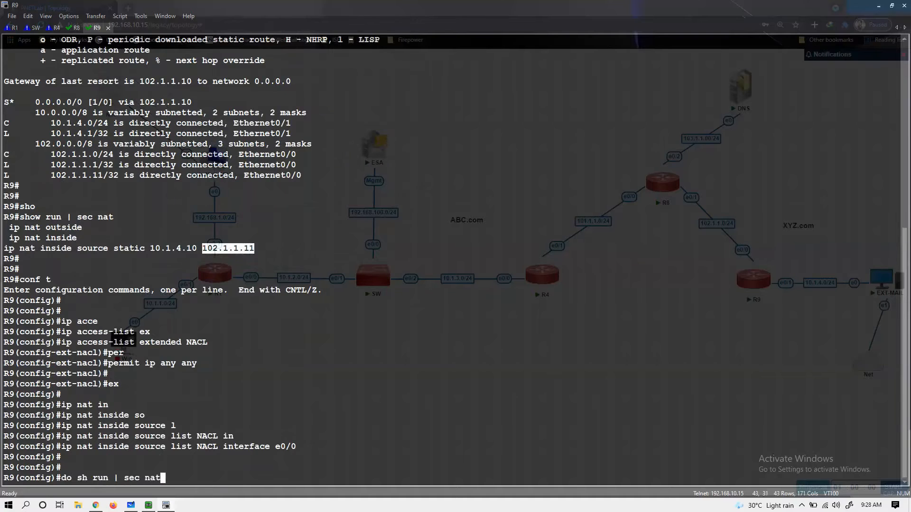
pyautogui.press('Return')
pyautogui.press('Return')
pyautogui.press('Return')
pyautogui.press('Return')
pyautogui.write('do wwr')
pyautogui.hotkey('ctrl', 'a')
pyautogui.press('Return')
pyautogui.press('Up')
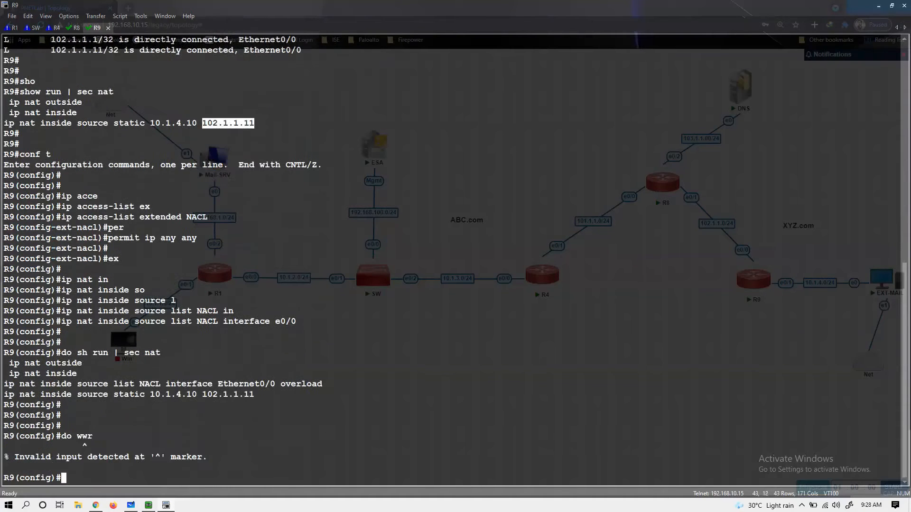
pyautogui.press('BackSpace')
pyautogui.press('BackSpace')
pyautogui.write('r')
pyautogui.press('Return')
pyautogui.press('Return')
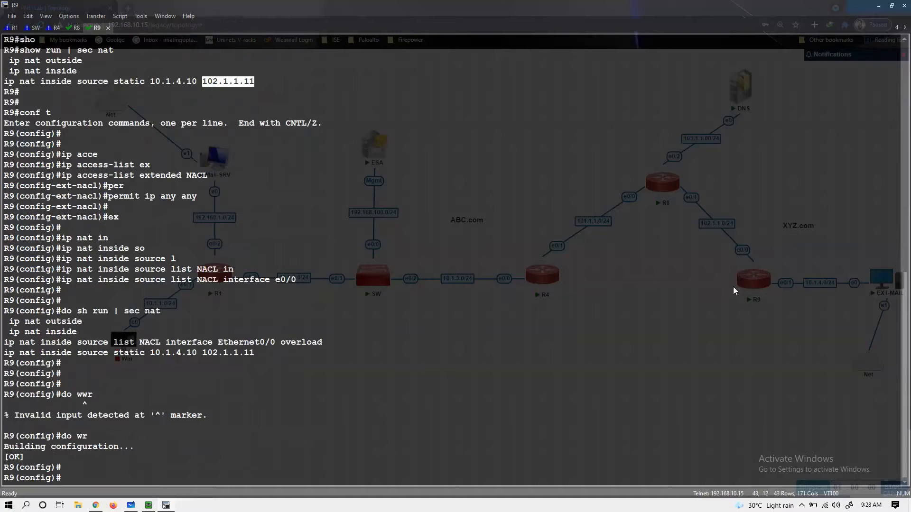
# - Switch to the R4 console and enter privileged EXEC mode with 'en'
pyautogui.click(50, 28)
pyautogui.press('Return')
pyautogui.press('Return')
pyautogui.write('en')
pyautogui.press('Tab')
pyautogui.press('Return')
pyautogui.press('Return')
pyautogui.press('Return')
# - List R4's interface brief, highlighting Ethernet0/1 101.1.1.1 and Ethernet0/0 10.1.3.4
pyautogui.write('sho')
pyautogui.press('Tab')
pyautogui.write('ip it')
pyautogui.press('BackSpace')
pyautogui.press('BackSpace')
pyautogui.write('nt br')
pyautogui.press('Tab')
pyautogui.press('Return')
pyautogui.press('Return')
pyautogui.press('Return')
pyautogui.press('Return')
pyautogui.press('Return')
pyautogui.press('Return')
pyautogui.press('Return')
pyautogui.press('Return')
pyautogui.press('Return')
pyautogui.press('Return')
pyautogui.press('Return')
pyautogui.press('Return')
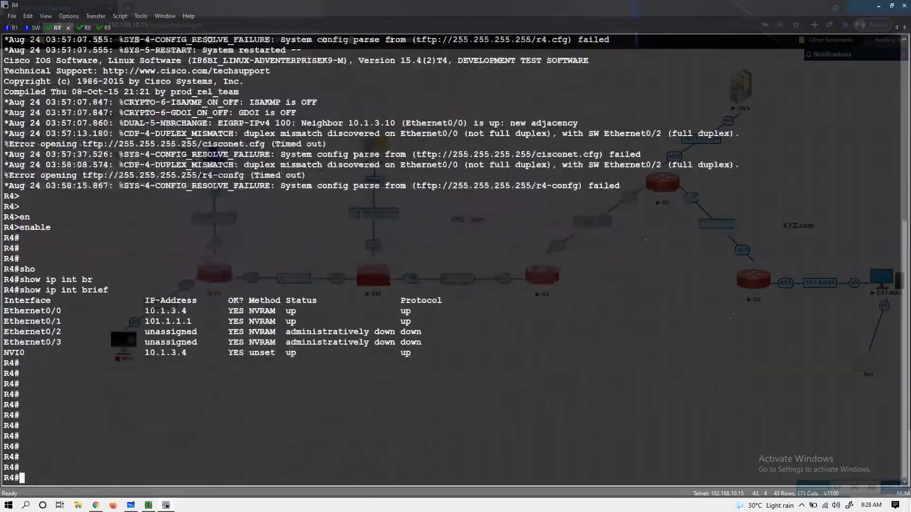
pyautogui.press('Return')
pyautogui.press('Return')
pyautogui.press('Return')
pyautogui.press('Return')
pyautogui.moveTo(134, 280); pyautogui.dragTo(207, 280)
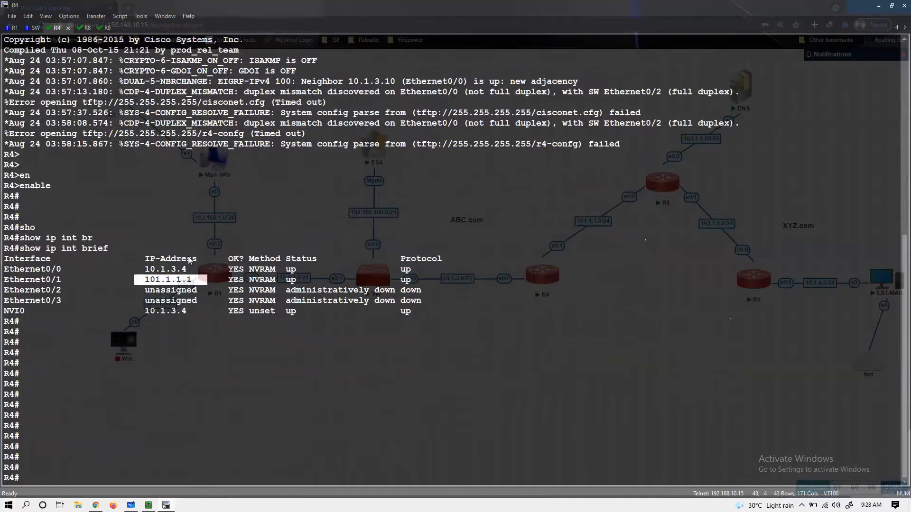
pyautogui.moveTo(141, 261); pyautogui.dragTo(191, 269)
pyautogui.press('Return')
pyautogui.press('Return')
pyautogui.press('Return')
pyautogui.press('Return')
pyautogui.press('Return')
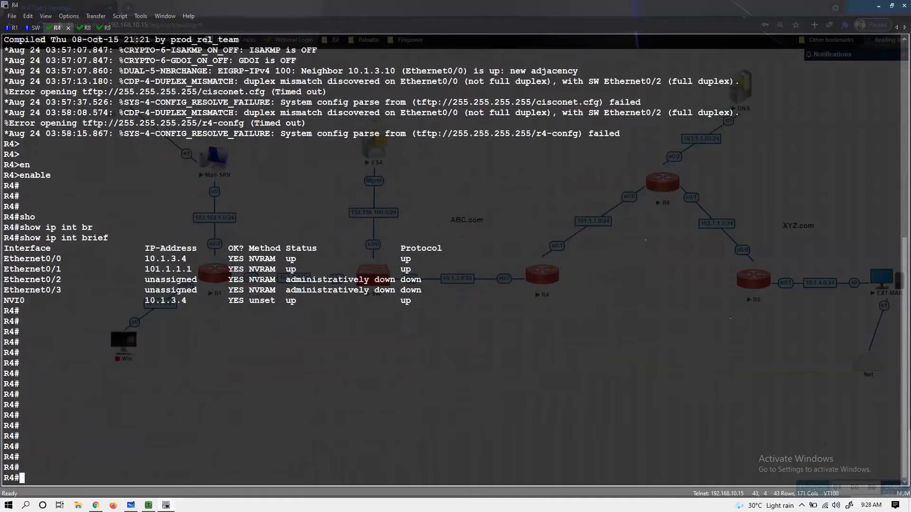
# - Show R4's EIGRP neighbors with 'show ip eigrp neighbors'
pyautogui.write('sh')
pyautogui.press('Tab')
pyautogui.write('ip')
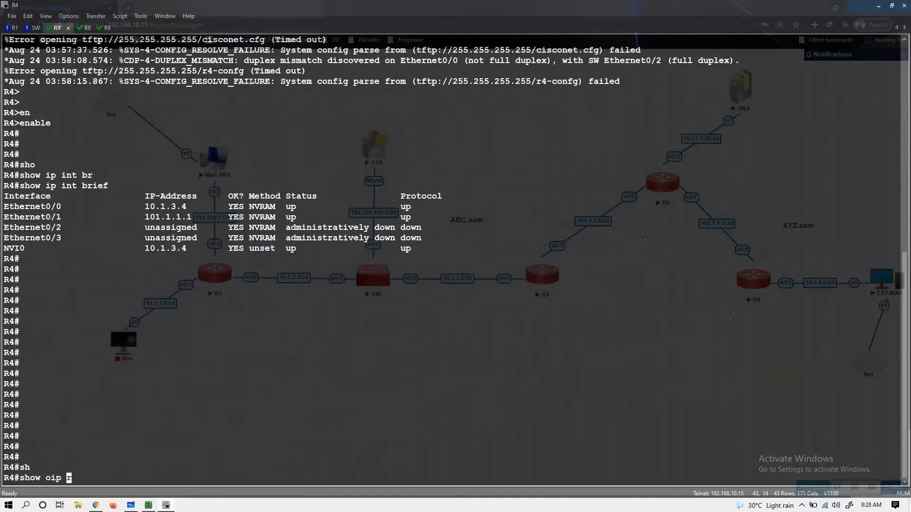
pyautogui.write(' ei nei')
pyautogui.press('Tab')
pyautogui.press('Return')
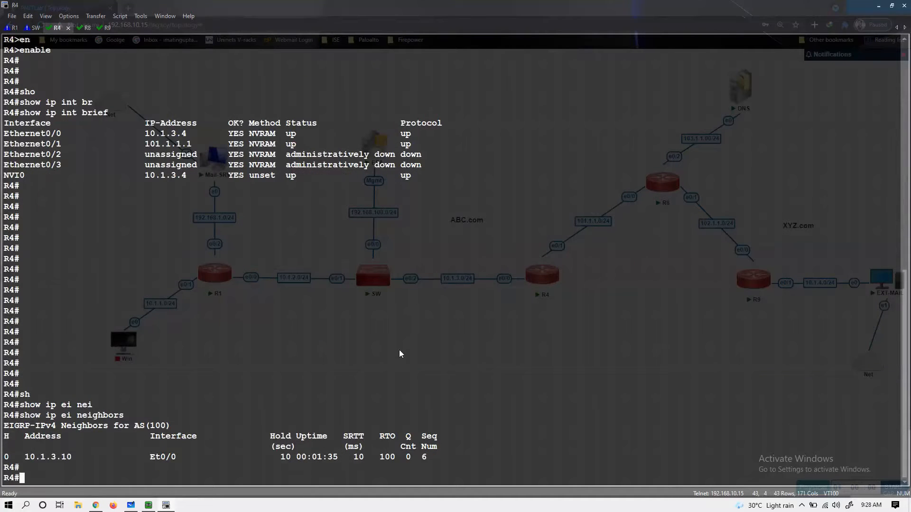
pyautogui.press('Return')
# - Display R4's routing table and highlight the default route 0.0.0.0/0
pyautogui.press('Return')
pyautogui.write('sho')
pyautogui.press('Tab')
pyautogui.write('ip route')
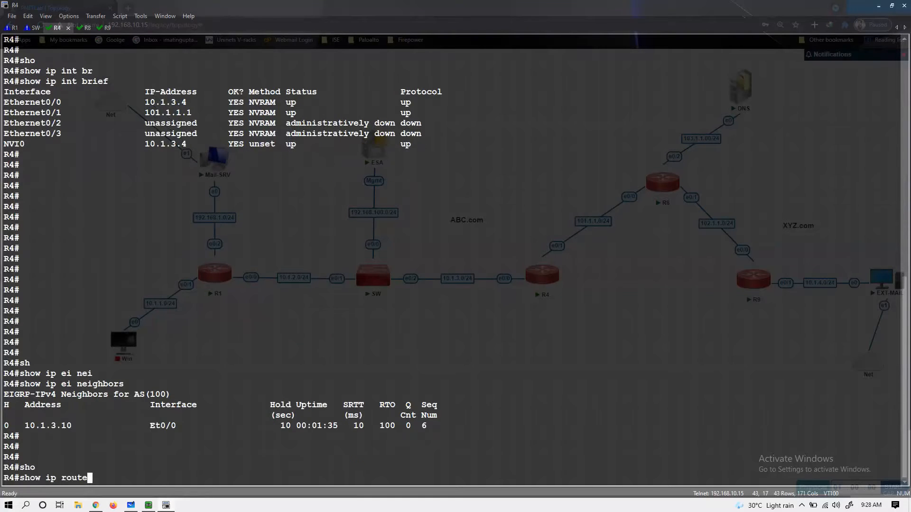
pyautogui.press('Return')
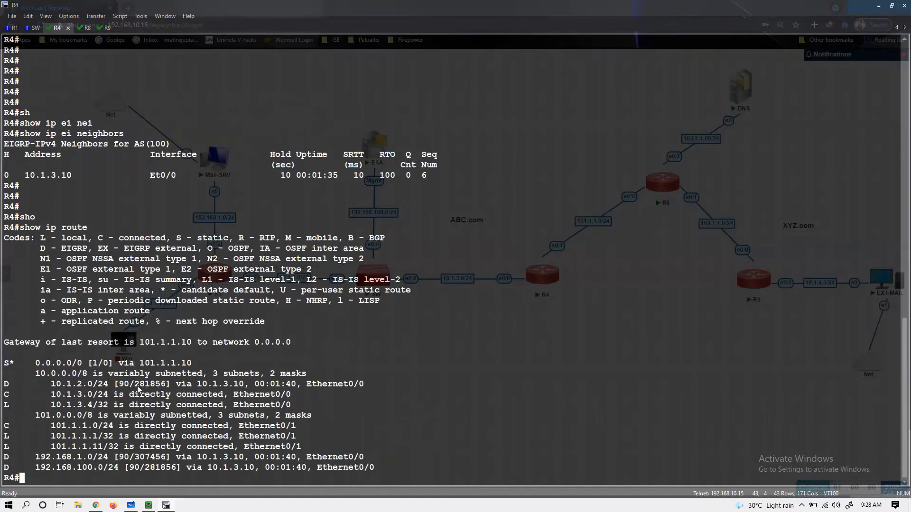
pyautogui.moveTo(30, 366); pyautogui.dragTo(123, 363)
pyautogui.press('Return')
# - Run 'show run | sec eigrp' and highlight the redistribute static metric line
pyautogui.write('sho')
pyautogui.press('Tab')
pyautogui.write('run | sec eigrp')
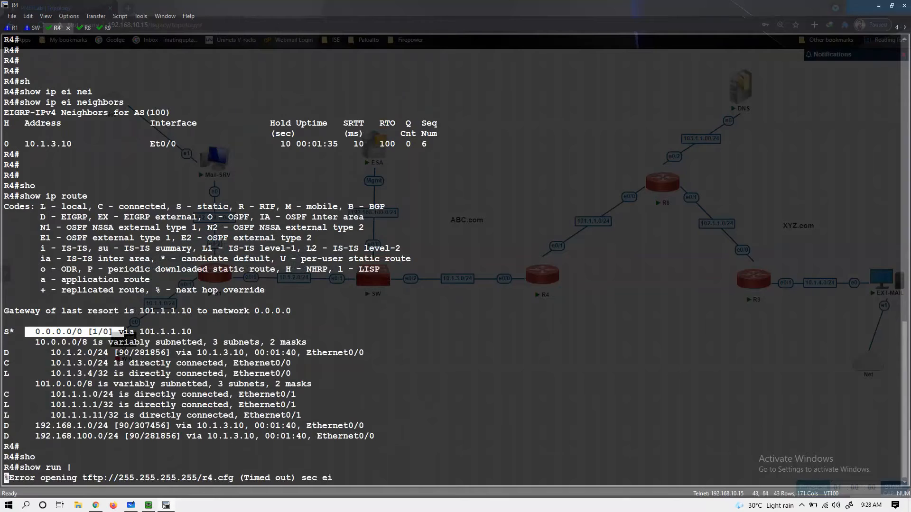
pyautogui.press('Return')
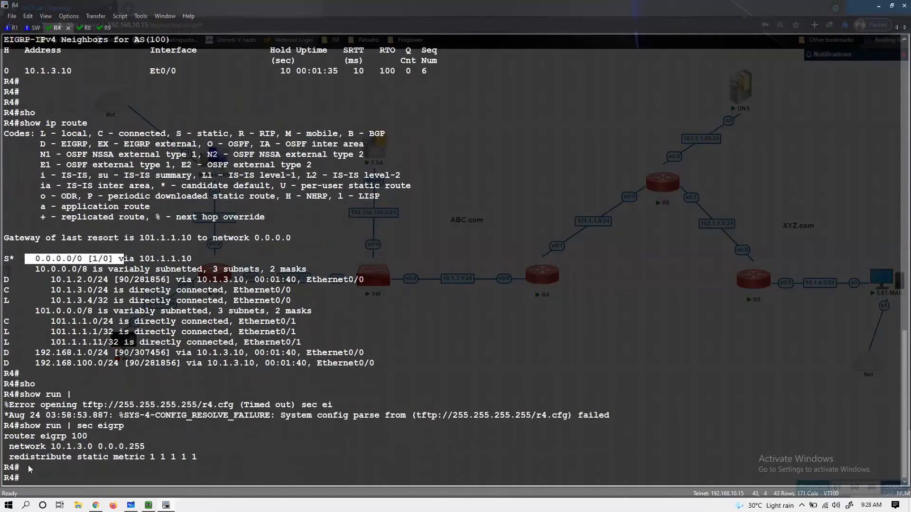
pyautogui.click(11, 457)
pyautogui.moveTo(79, 459); pyautogui.dragTo(198, 459)
pyautogui.press('Return')
pyautogui.press('Return')
pyautogui.press('Return')
pyautogui.press('Return')
pyautogui.press('Return')
# - Run 'show run | sec nat' and highlight the static NAT inside address 192.168.1.10
pyautogui.write('s')
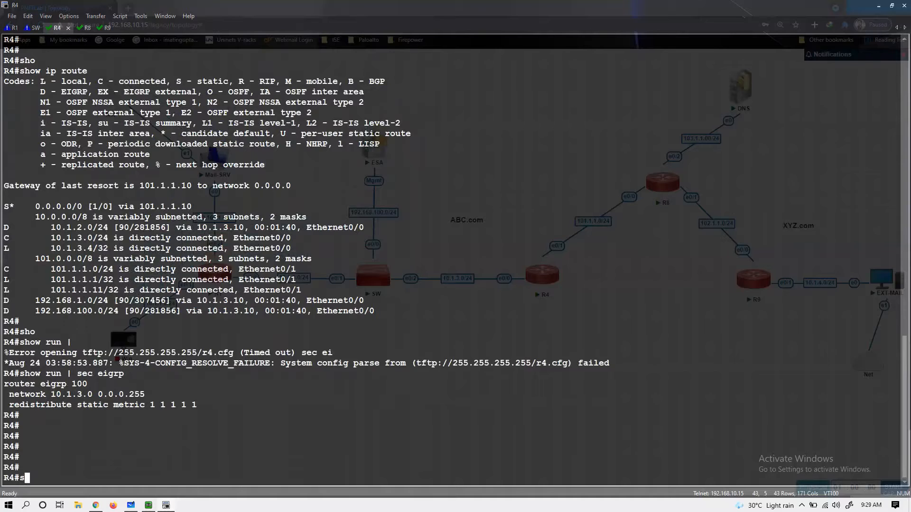
pyautogui.write('ho')
pyautogui.press('Tab')
pyautogui.write('run | sec nat')
pyautogui.press('Return')
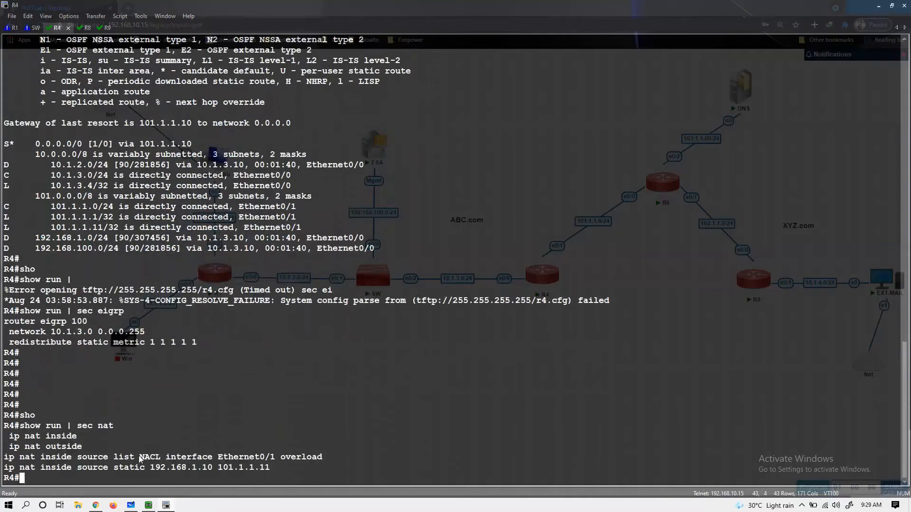
pyautogui.moveTo(111, 467); pyautogui.dragTo(151, 449)
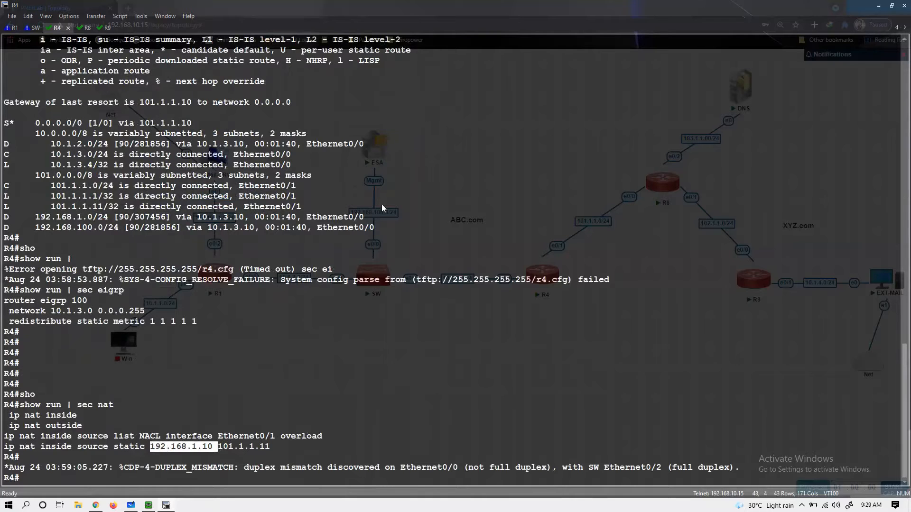
pyautogui.press('Return')
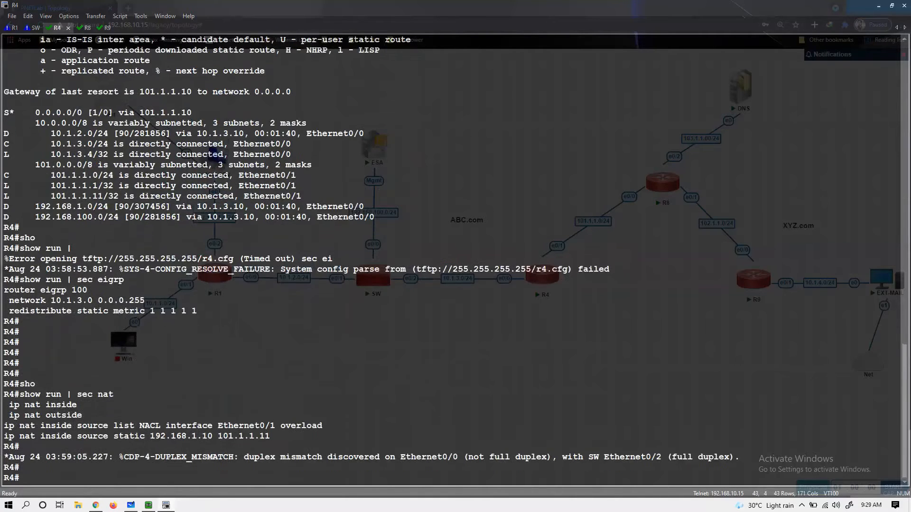
pyautogui.press('Return')
pyautogui.press('Return')
pyautogui.press('Return')
pyautogui.press('Return')
pyautogui.press('Return')
pyautogui.press('Return')
pyautogui.press('Return')
pyautogui.press('Return')
pyautogui.press('Return')
pyautogui.press('Return')
pyautogui.press('Return')
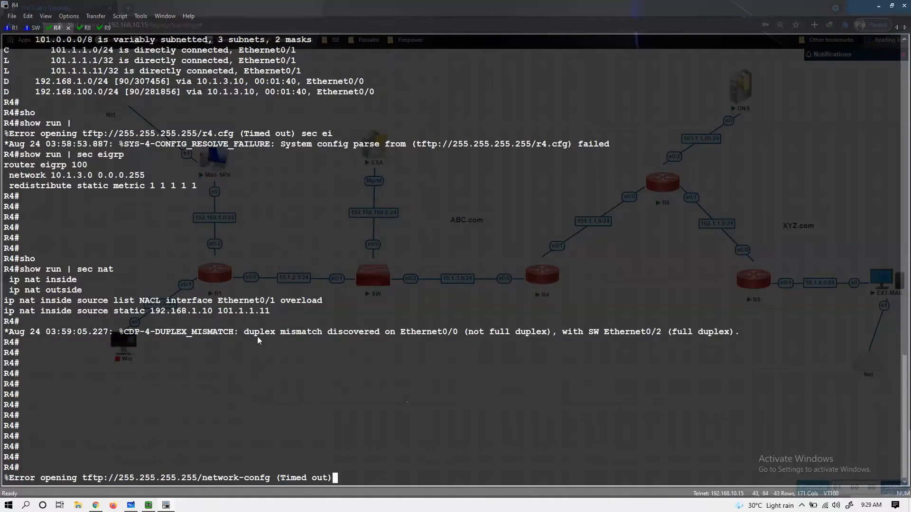
pyautogui.press('Return')
pyautogui.press('Return')
pyautogui.press('Return')
pyautogui.press('Return')
pyautogui.press('Return')
pyautogui.press('Return')
pyautogui.press('Return')
pyautogui.press('Return')
pyautogui.press('Return')
pyautogui.press('Return')
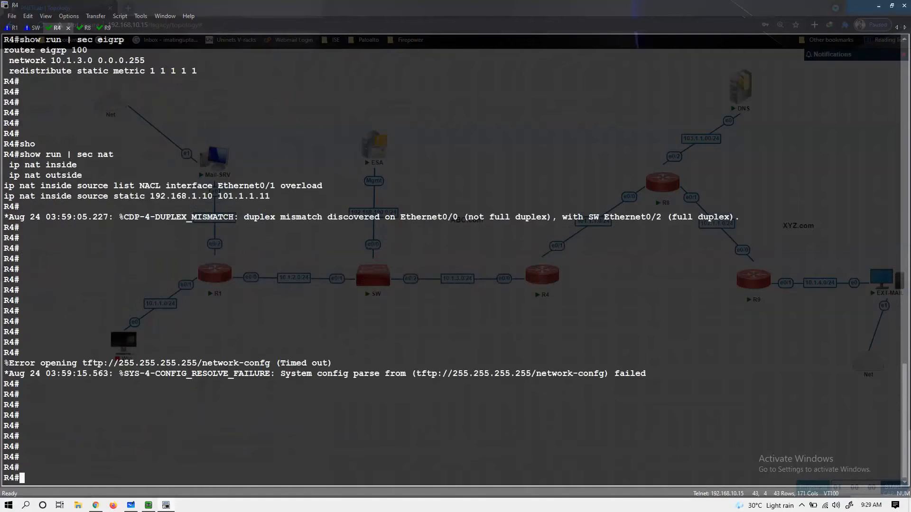
pyautogui.press('Return')
pyautogui.press('Return')
pyautogui.press('Return')
pyautogui.press('Return')
pyautogui.press('Return')
pyautogui.press('Return')
pyautogui.press('Return')
pyautogui.press('Return')
pyautogui.press('Return')
pyautogui.press('Return')
pyautogui.press('Return')
pyautogui.press('Return')
pyautogui.press('Return')
pyautogui.press('Return')
pyautogui.press('Return')
pyautogui.press('Return')
pyautogui.press('Return')
pyautogui.press('Return')
pyautogui.press('Return')
pyautogui.press('Return')
pyautogui.press('Return')
pyautogui.press('Return')
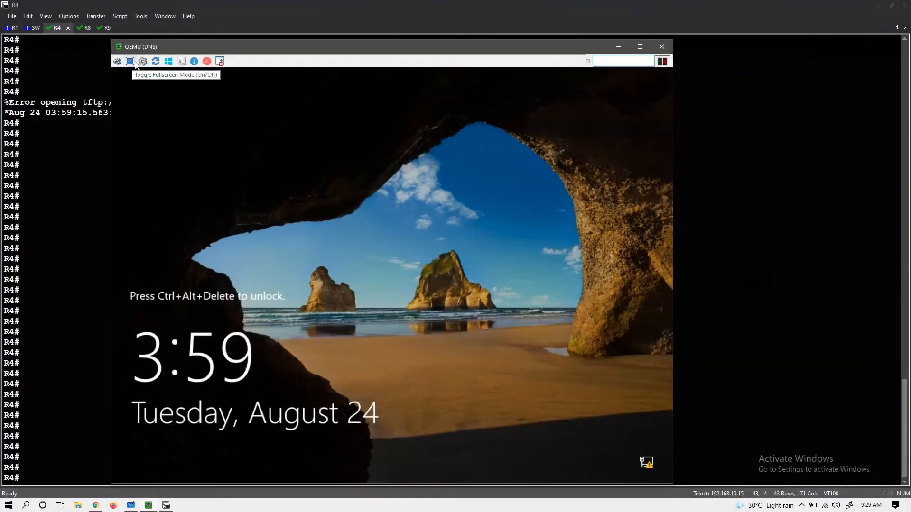
# - Confirm the DNS console's connection options and sign in as Administrator with the account password
pyautogui.click(143, 62)
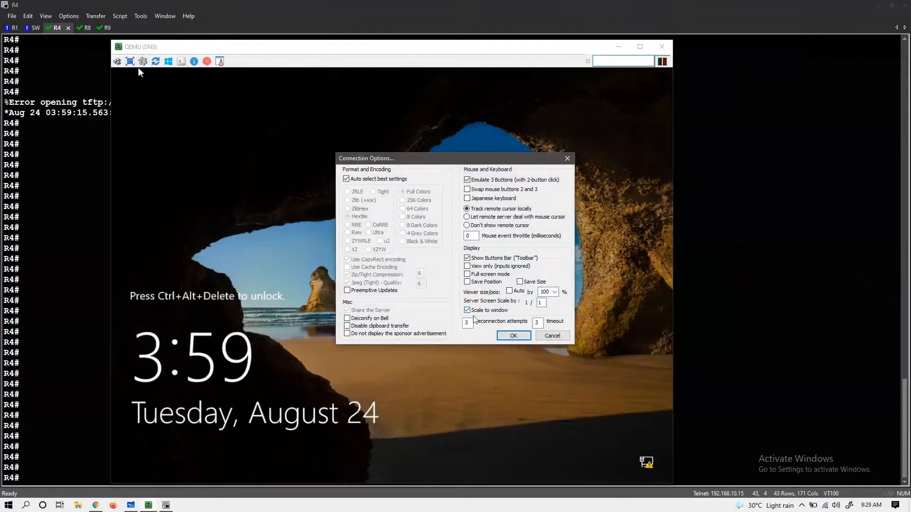
pyautogui.click(512, 335)
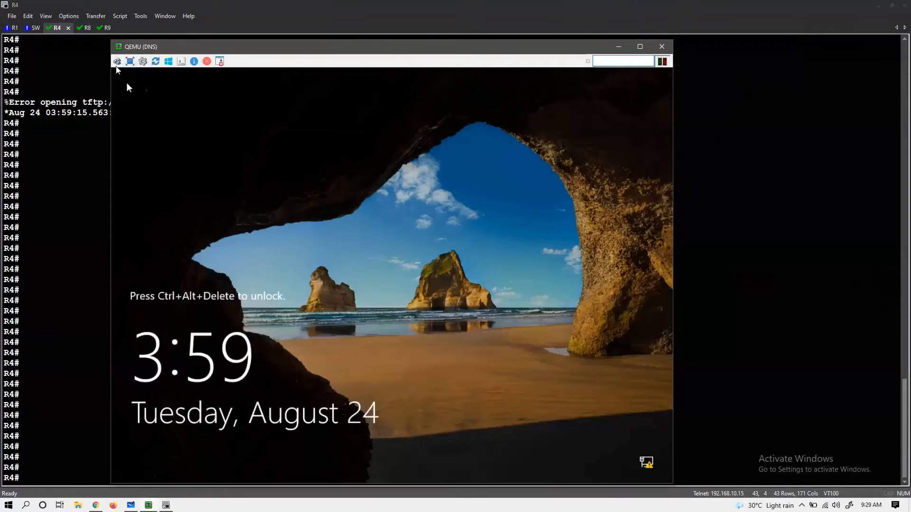
pyautogui.click(365, 225)
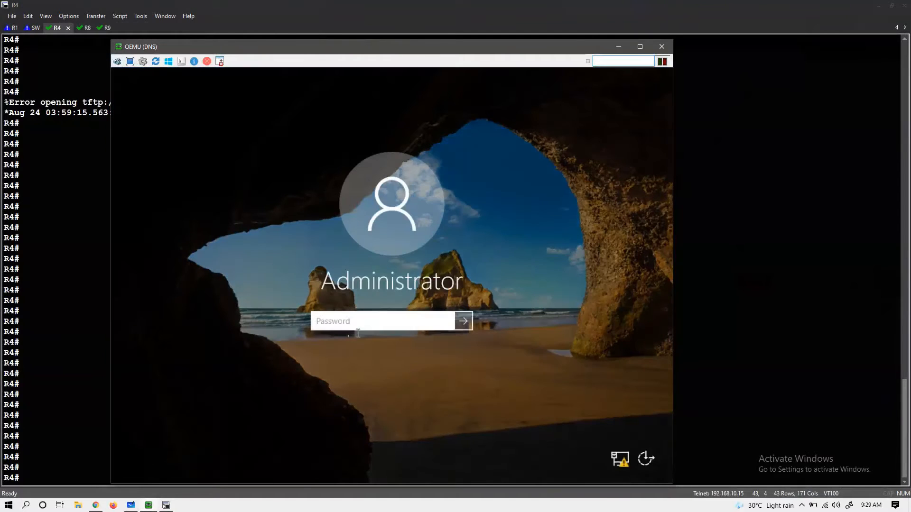
pyautogui.click(344, 321)
pyautogui.write('••••')
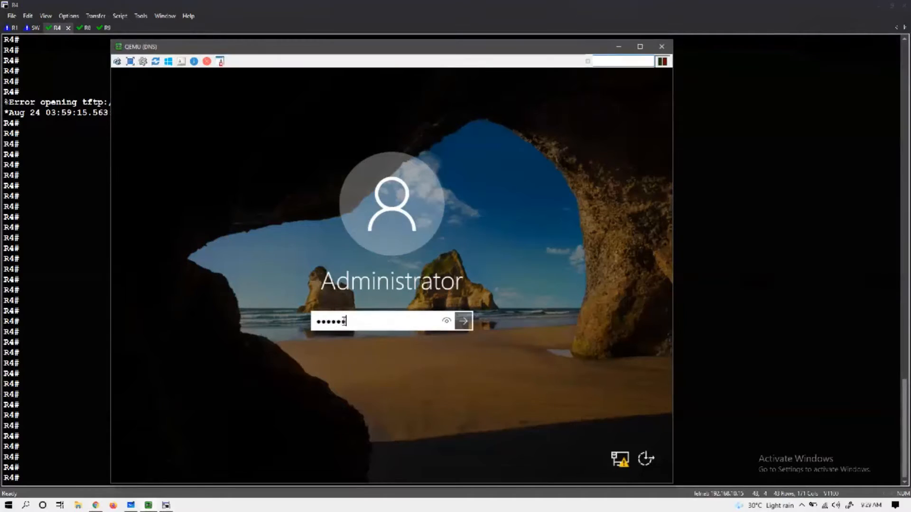
pyautogui.write('••••')
pyautogui.press('Return')
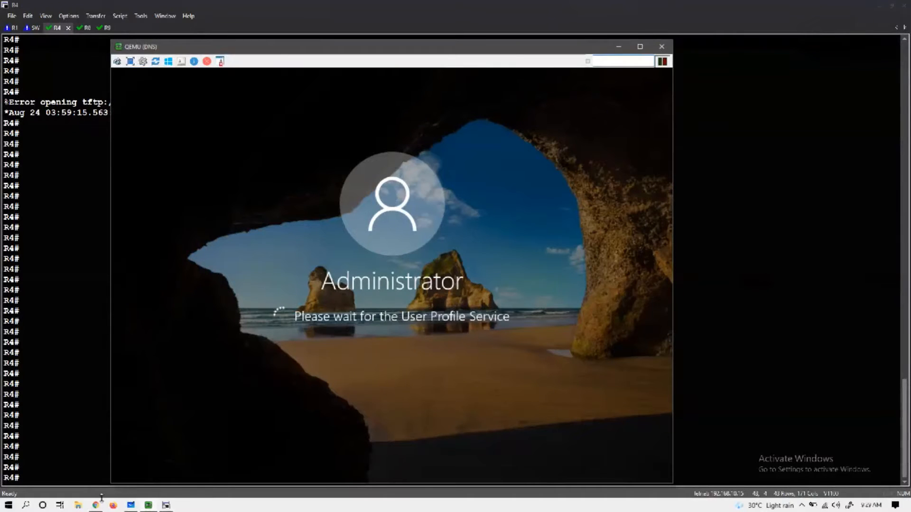
pyautogui.click(94, 505)
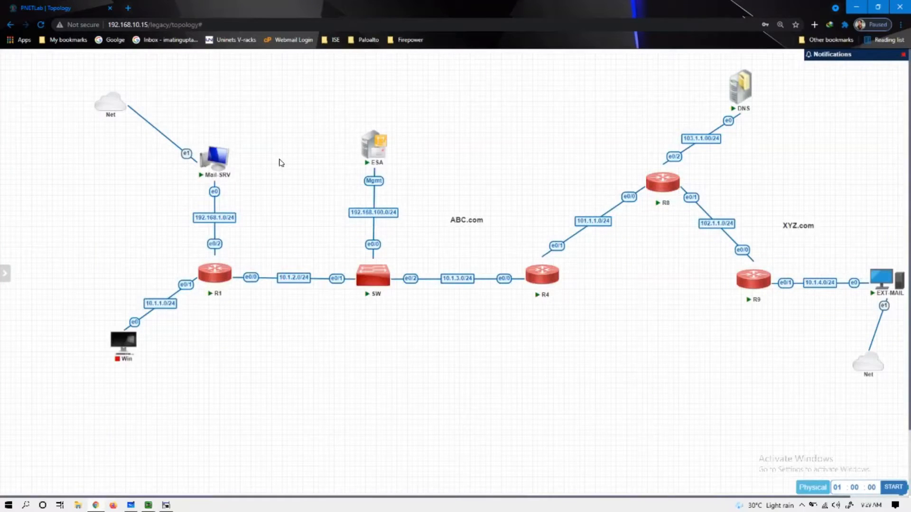
# - Open Mail-SRV's console in UltraVNC Viewer and sign in with its password
pyautogui.click(215, 158)
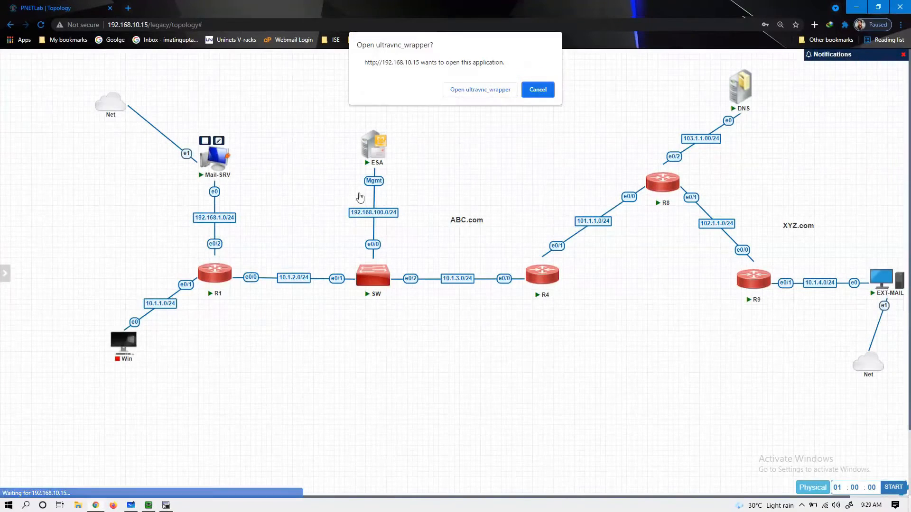
pyautogui.click(458, 91)
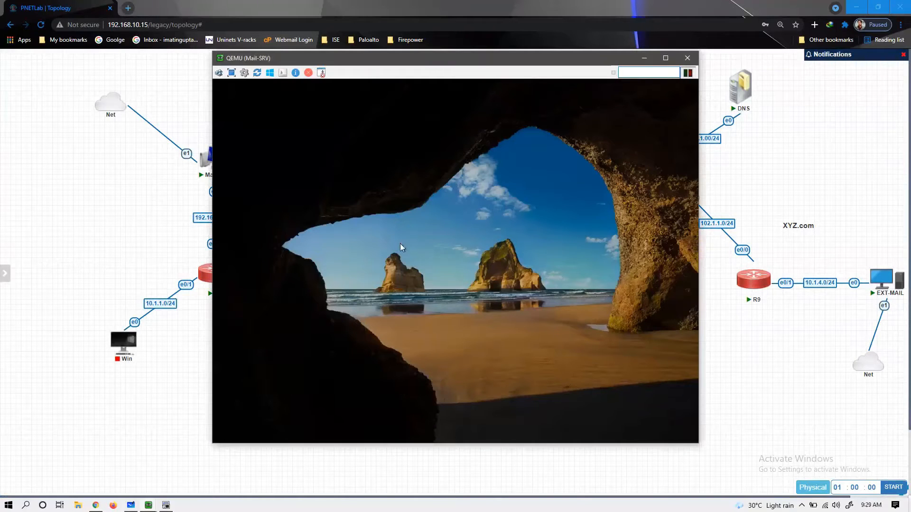
pyautogui.click(439, 288)
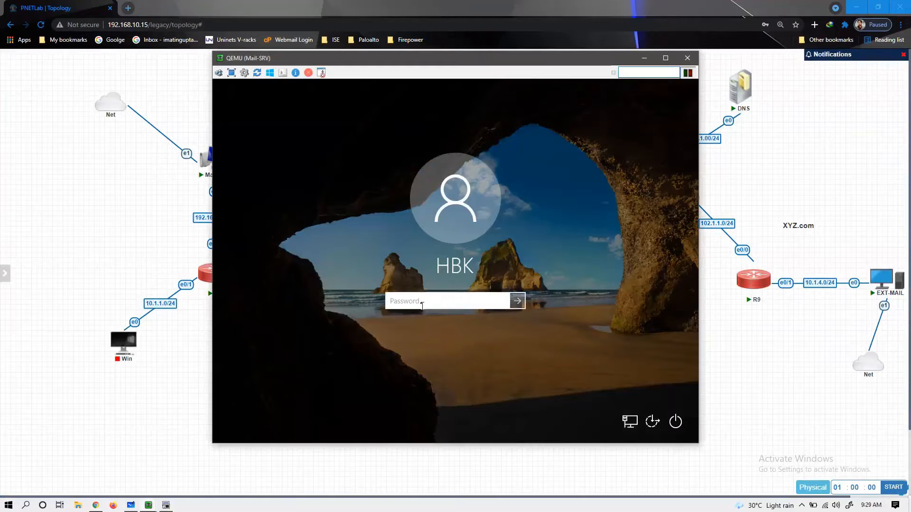
pyautogui.write('P')
pyautogui.press('Return')
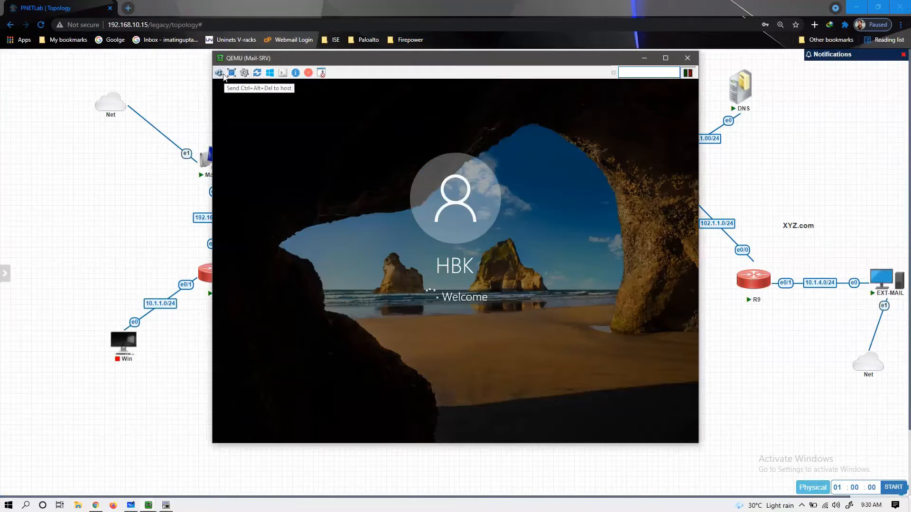
# - Turn on Scale to window for Mail-SRV's console and enlarge the window
pyautogui.click(244, 73)
pyautogui.click(467, 311)
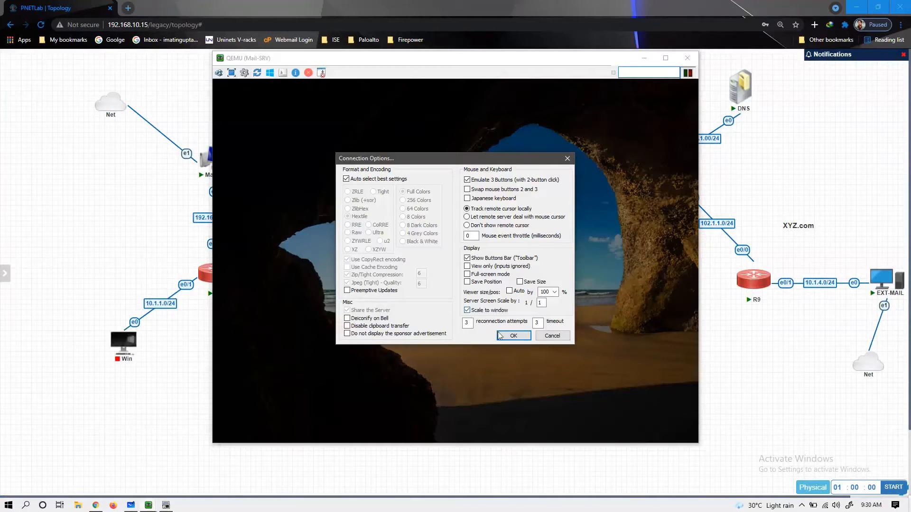
pyautogui.click(513, 336)
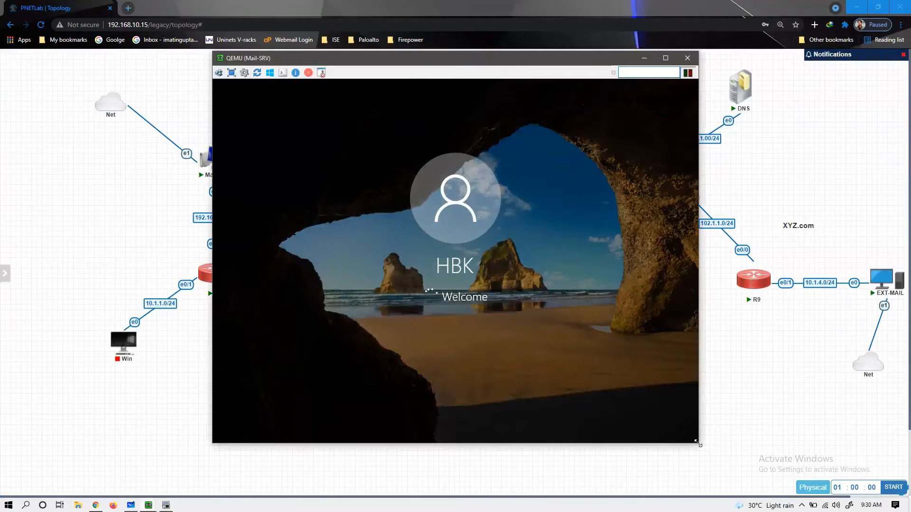
pyautogui.moveTo(698, 443); pyautogui.dragTo(744, 490)
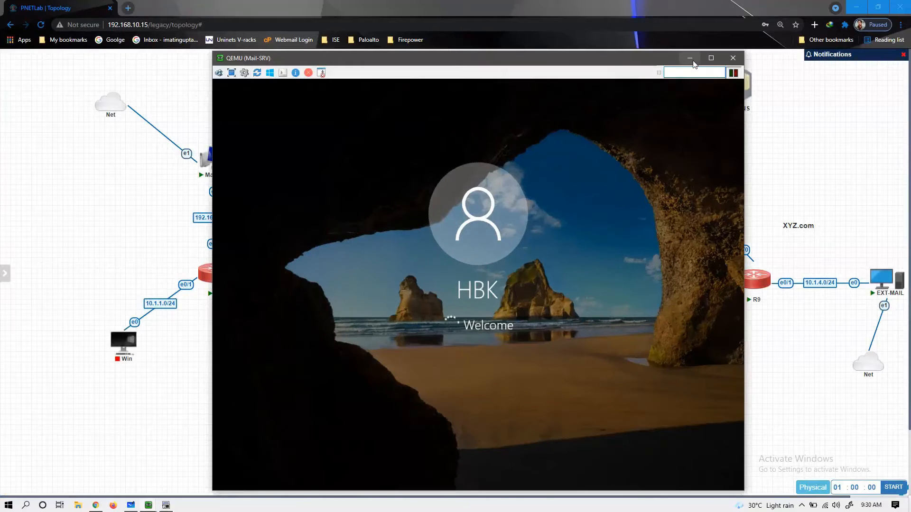
pyautogui.click(881, 281)
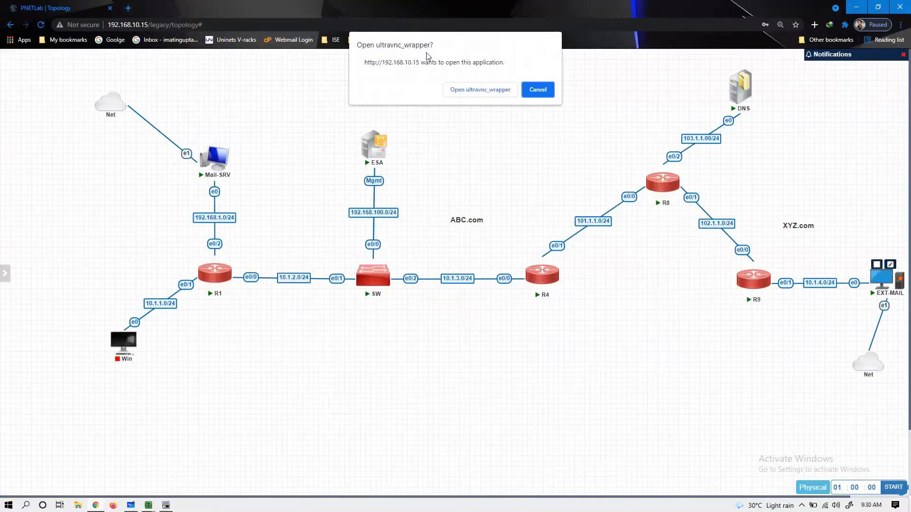
# - Open EXT-MAIL's console in UltraVNC Viewer, scale it to the window, and widen it
pyautogui.click(463, 93)
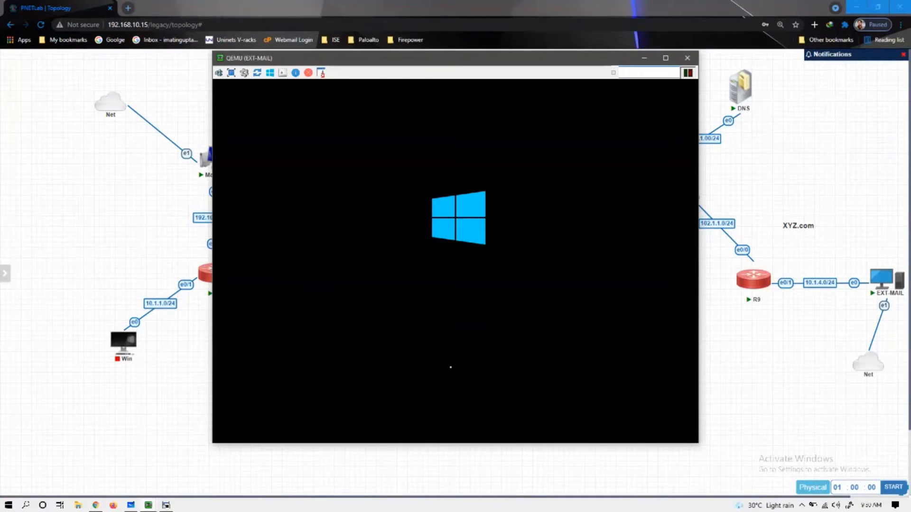
pyautogui.click(244, 72)
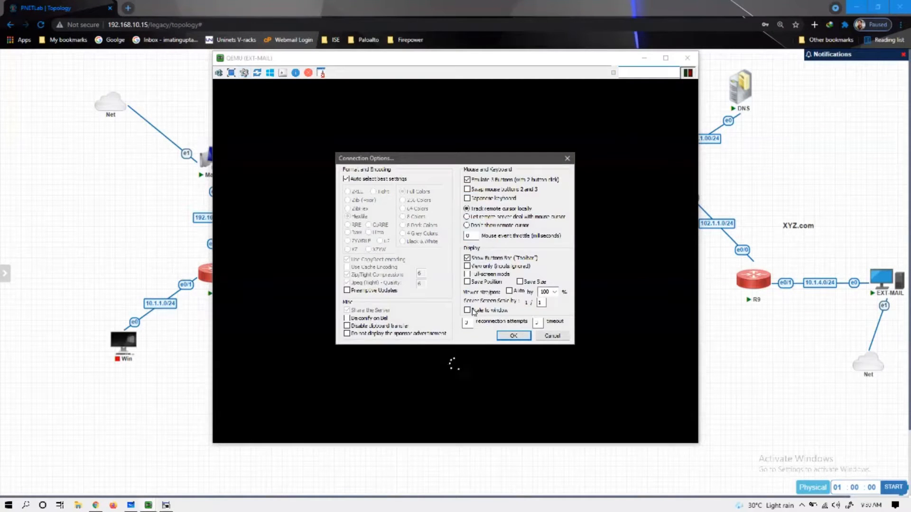
pyautogui.click(513, 335)
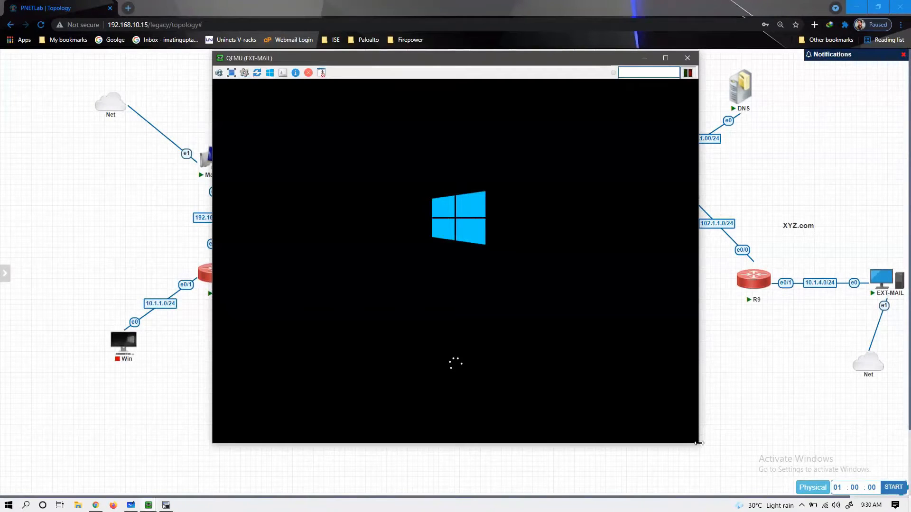
pyautogui.moveTo(699, 443); pyautogui.dragTo(745, 486)
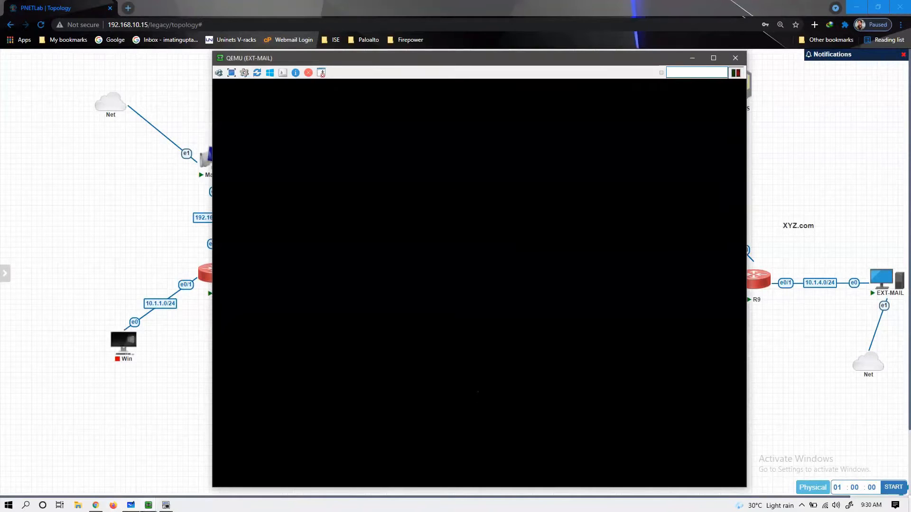
# - Close the DNS server's license expiry notice, refresh its desktop, and minimize the console
pyautogui.moveTo(148, 505)
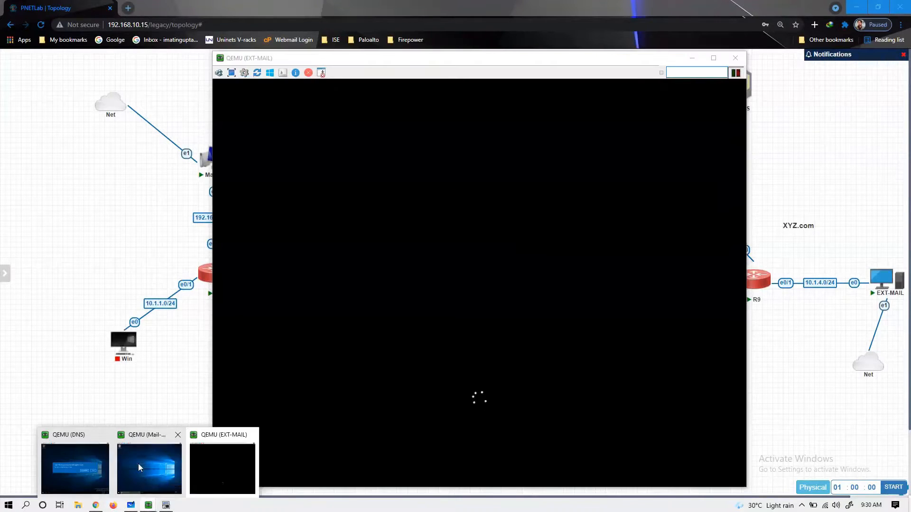
pyautogui.click(78, 455)
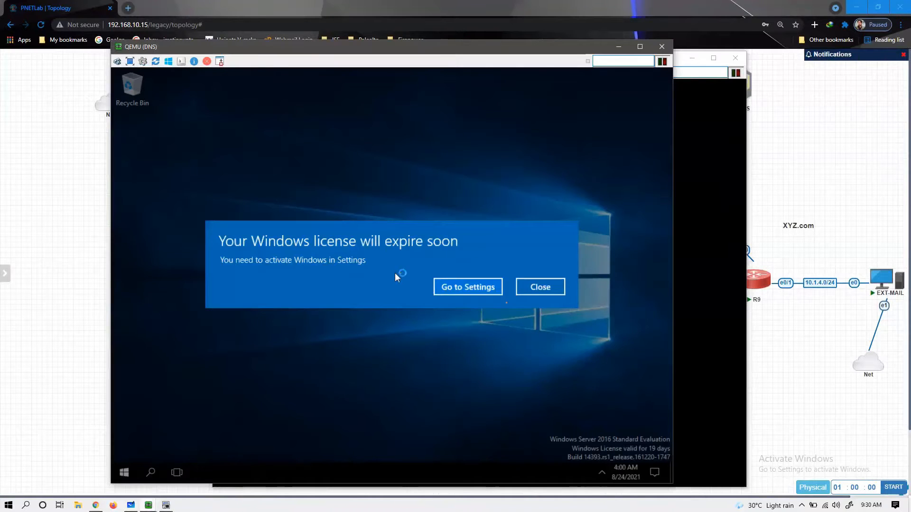
pyautogui.click(541, 295)
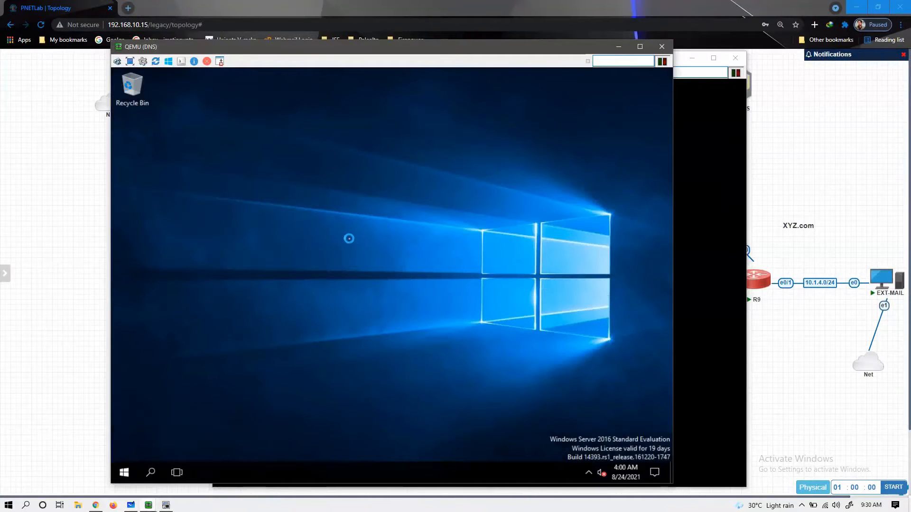
pyautogui.rightClick(350, 242)
pyautogui.click(357, 251)
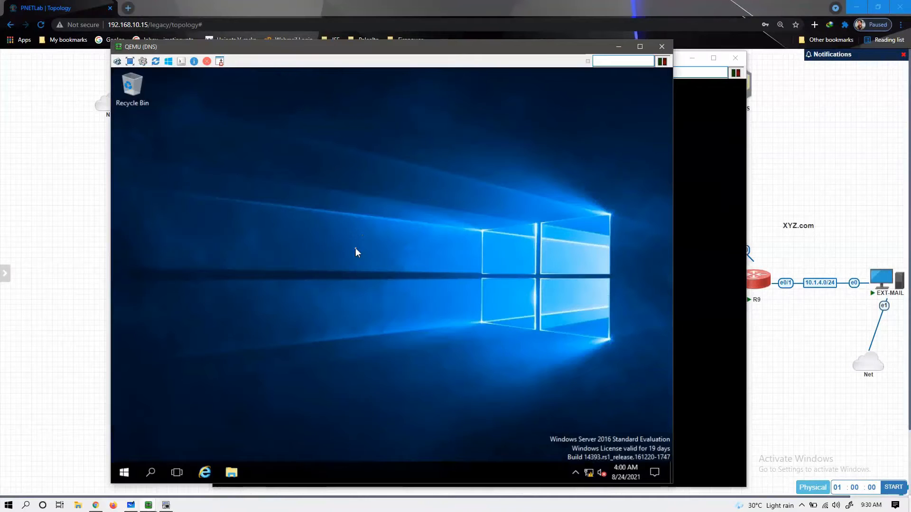
pyautogui.click(618, 52)
pyautogui.rightClick(326, 97)
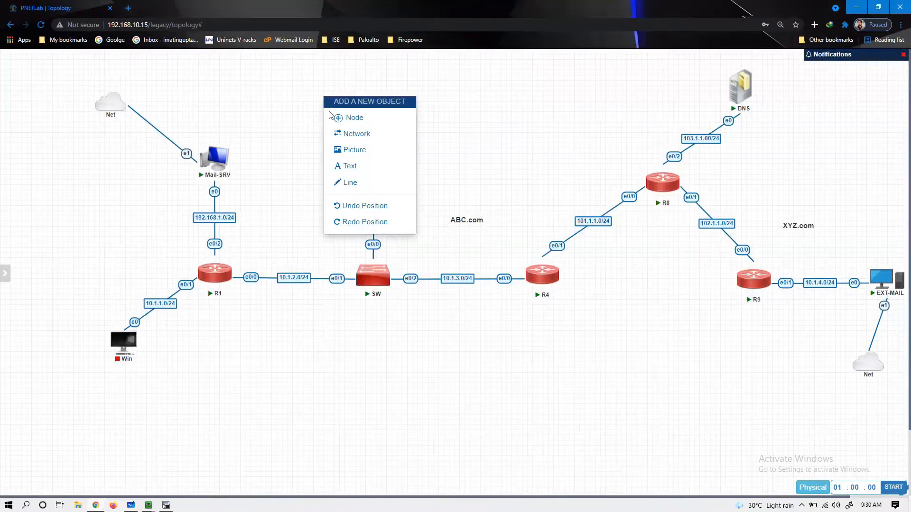
# - Place the 192.168.1.10----101.1.1.11 label near the top and make it bold
pyautogui.click(352, 165)
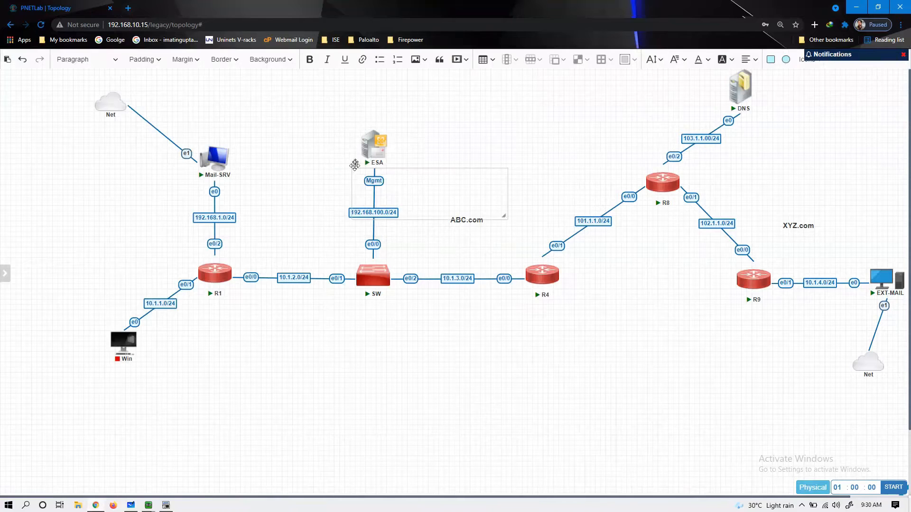
pyautogui.moveTo(315, 98); pyautogui.dragTo(294, 77)
pyautogui.click(314, 113)
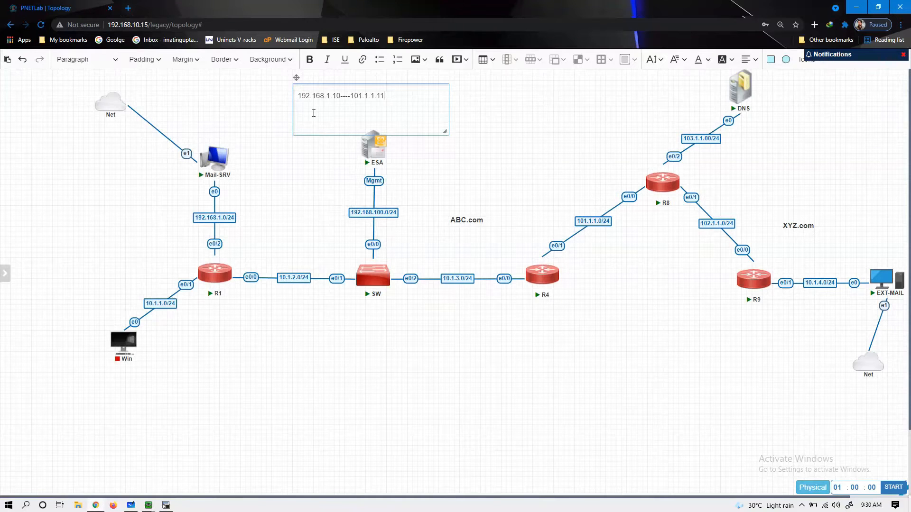
pyautogui.moveTo(445, 132); pyautogui.dragTo(297, 95)
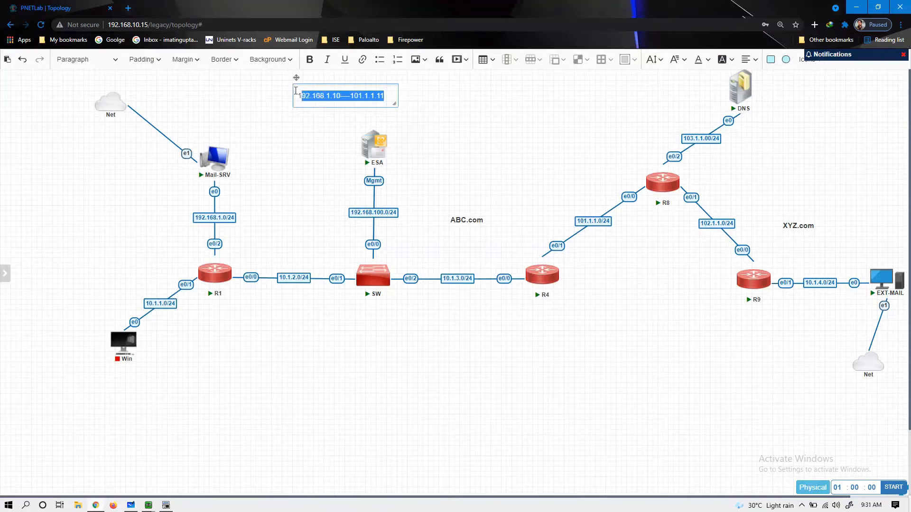
pyautogui.click(310, 59)
pyautogui.click(451, 161)
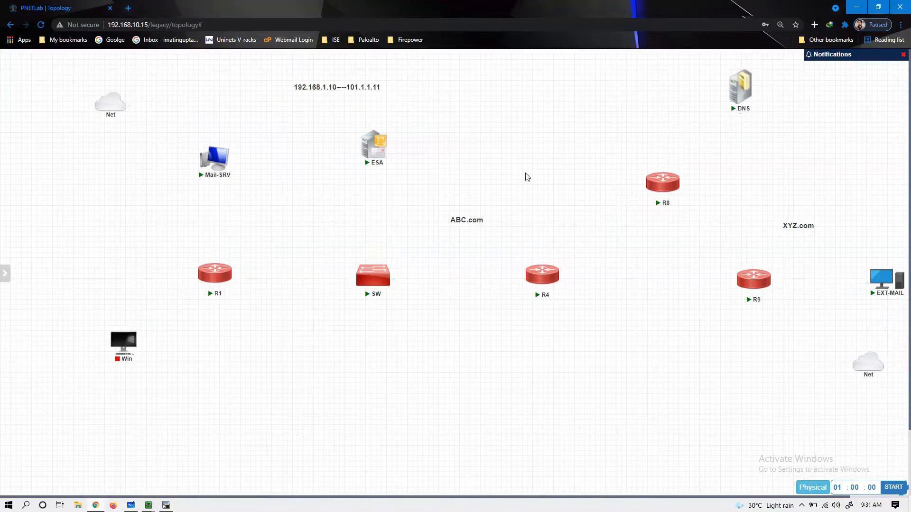
# - Add a bold 10.1.4.10--102.1.1.11 label near EXT-MAIL and move it above XYZ.com
pyautogui.rightClick(780, 181)
pyautogui.click(807, 255)
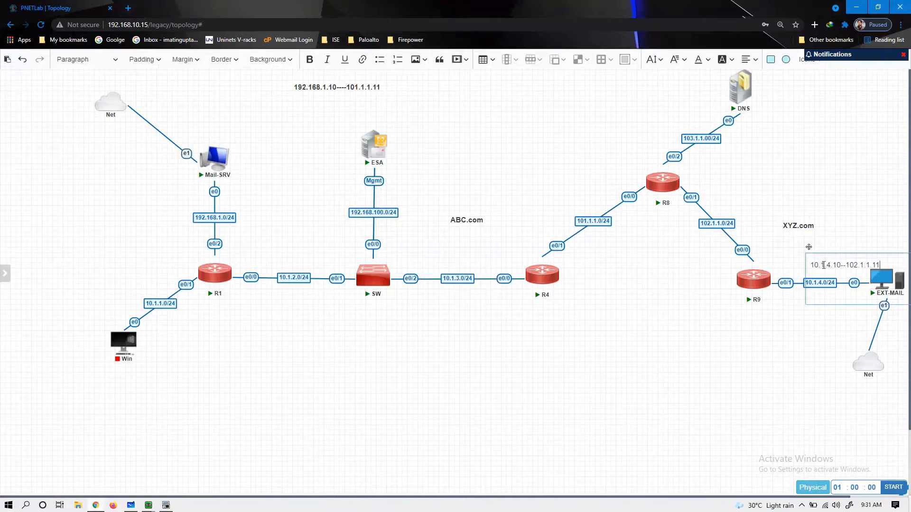
pyautogui.hotkey('shift', 'Left')
pyautogui.hotkey('shift', 'Left')
pyautogui.hotkey('shift', 'Left')
pyautogui.hotkey('shift', 'Left')
pyautogui.hotkey('shift', 'Left')
pyautogui.hotkey('shift', 'Left')
pyautogui.hotkey('shift', 'Left')
pyautogui.hotkey('shift', 'Left')
pyautogui.hotkey('shift', 'Left')
pyautogui.hotkey('shift', 'Left')
pyautogui.hotkey('shift', 'Left')
pyautogui.hotkey('shift', 'Left')
pyautogui.hotkey('shift', 'Left')
pyautogui.hotkey('shift', 'Left')
pyautogui.hotkey('shift', 'Left')
pyautogui.hotkey('shift', 'Left')
pyautogui.hotkey('shift', 'Left')
pyautogui.hotkey('shift', 'Left')
pyautogui.hotkey('shift', 'Left')
pyautogui.hotkey('shift', 'Left')
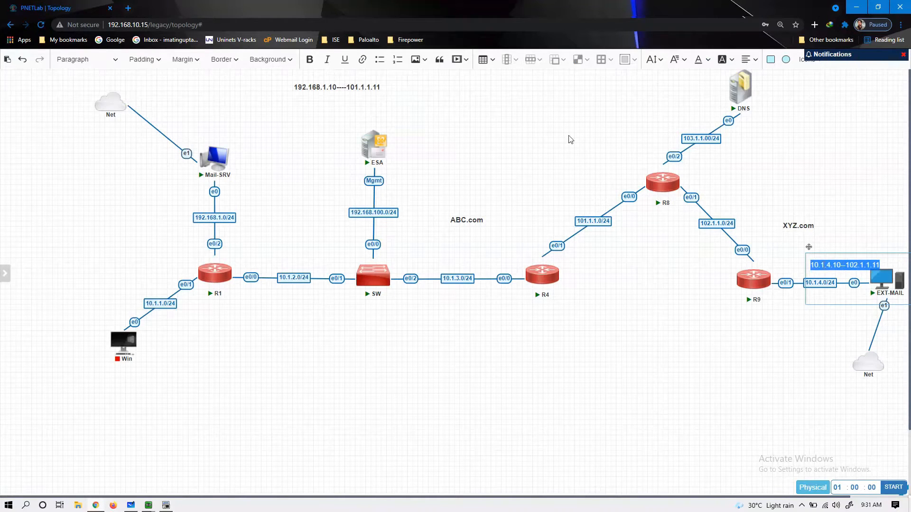
pyautogui.click(309, 59)
pyautogui.moveTo(808, 248); pyautogui.dragTo(785, 155)
# - Finish the EXT-MAIL label and refresh the DNS server's desktop twice
pyautogui.click(839, 260)
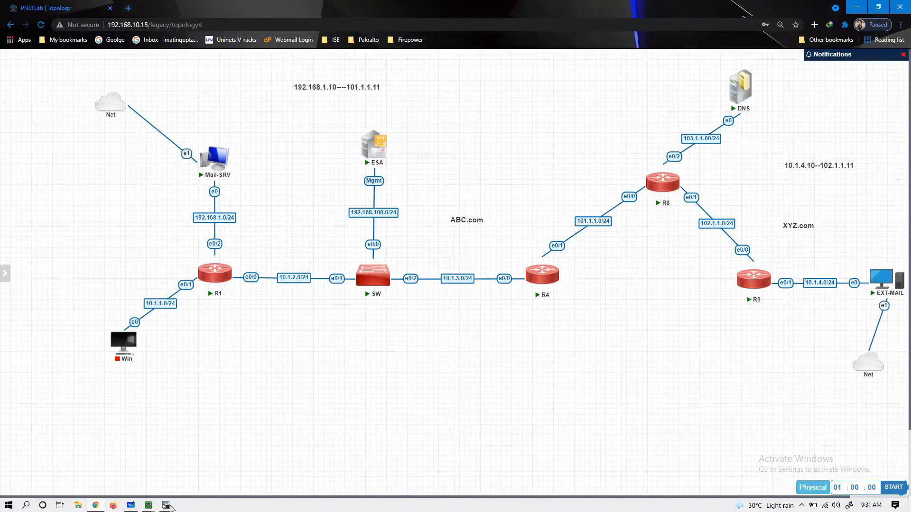
pyautogui.click(166, 506)
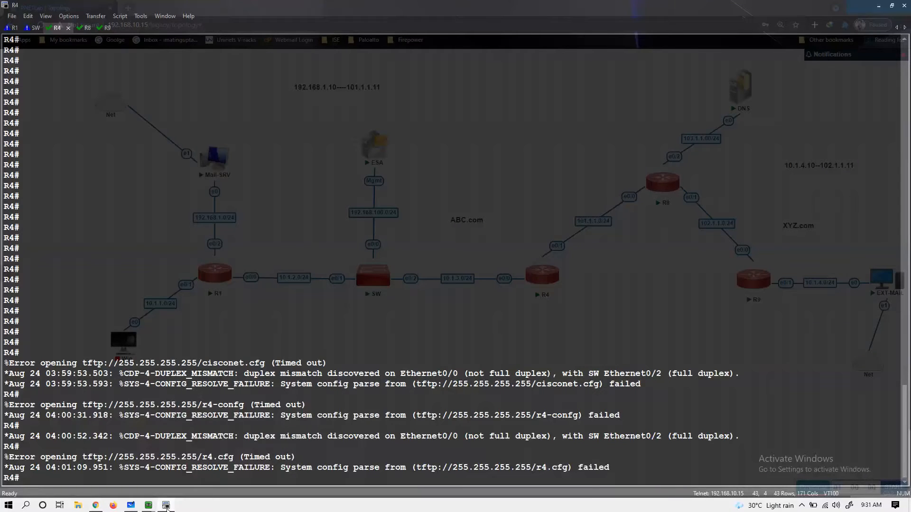
pyautogui.moveTo(148, 504)
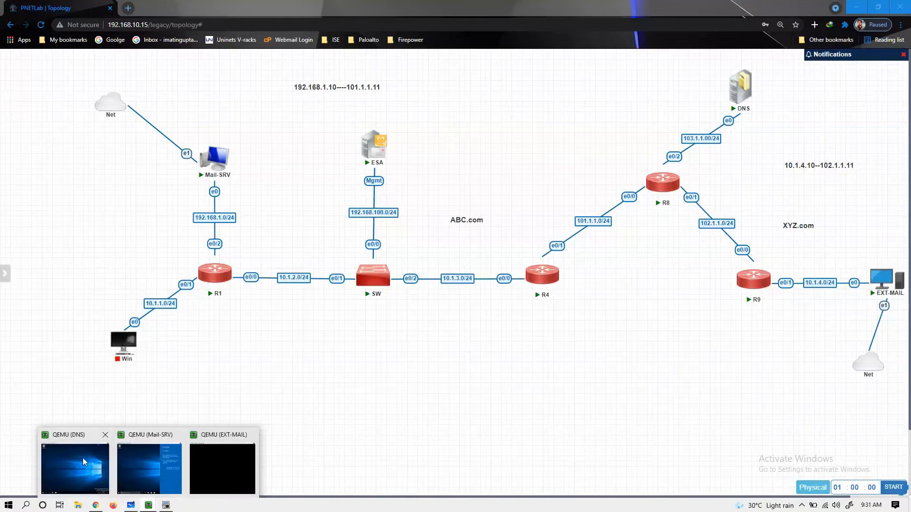
pyautogui.click(82, 457)
pyautogui.rightClick(298, 363)
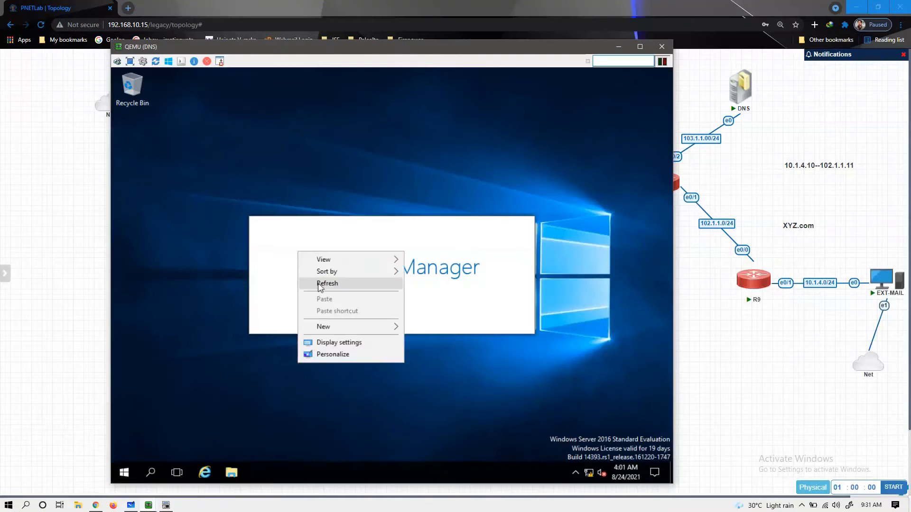
pyautogui.click(319, 285)
pyautogui.rightClick(320, 403)
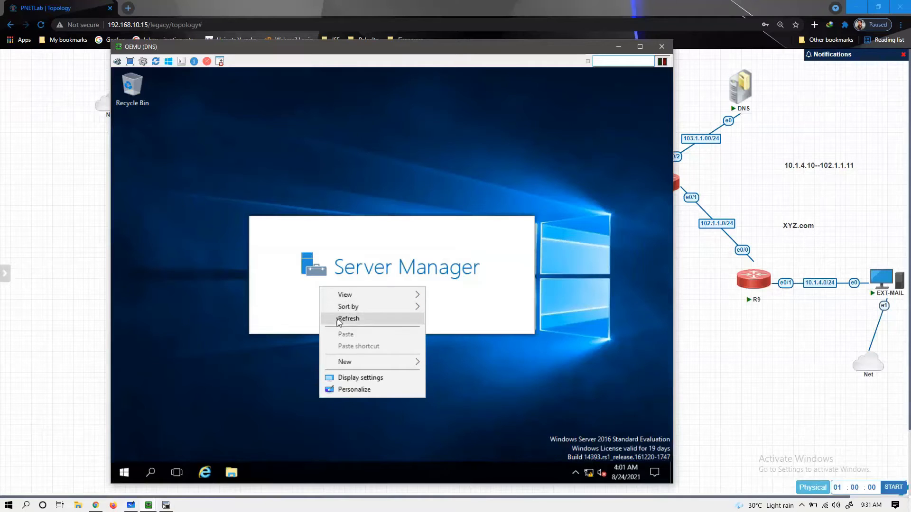
pyautogui.click(334, 317)
# - On Mail-SRV, allow network discovery and maximize the Edge window
pyautogui.moveTo(148, 504)
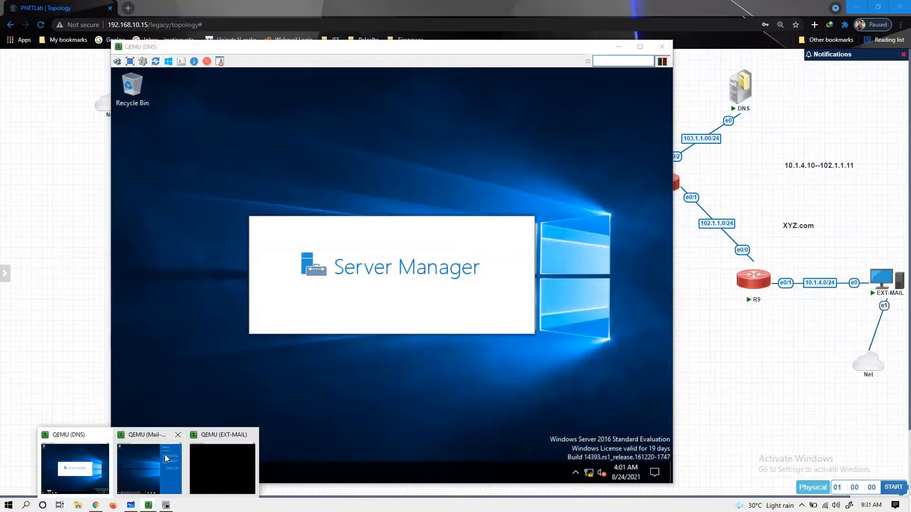
pyautogui.click(168, 467)
pyautogui.click(641, 276)
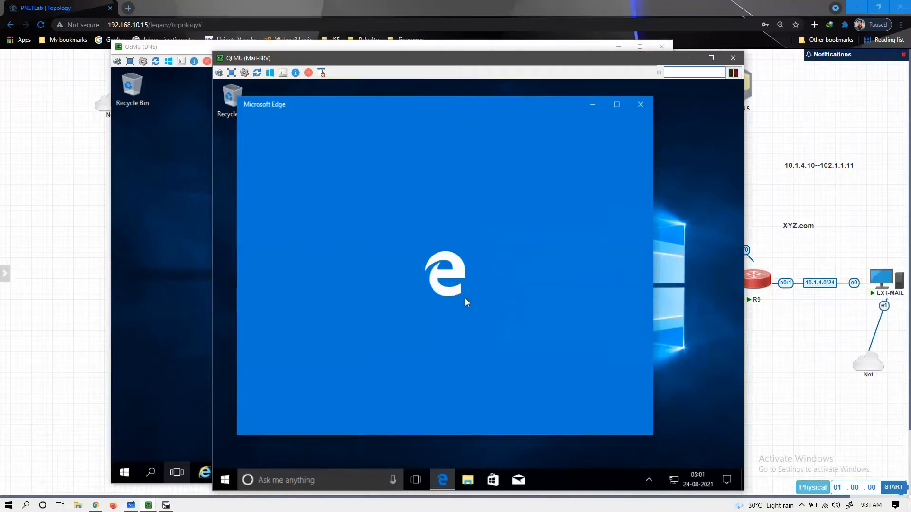
pyautogui.click(622, 104)
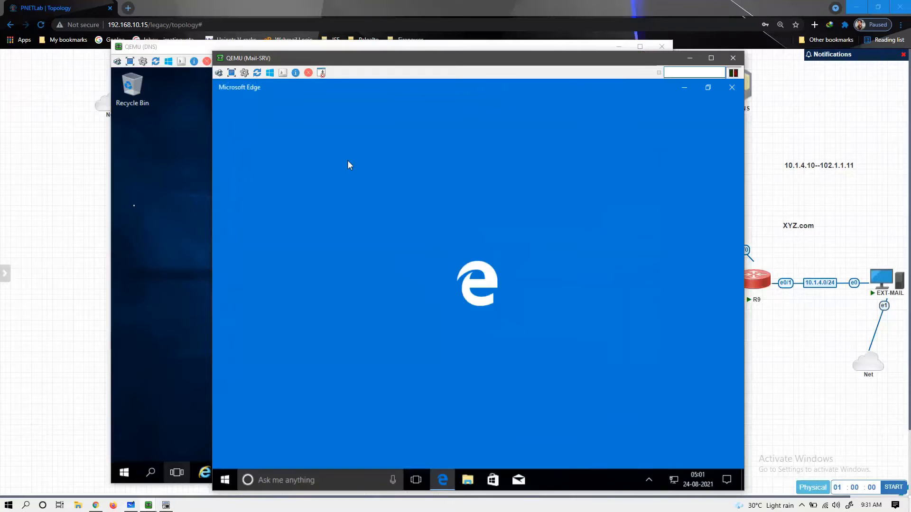
# - Type a Bing search for downloading hmail server in Mail-SRV's Edge
pyautogui.click(132, 207)
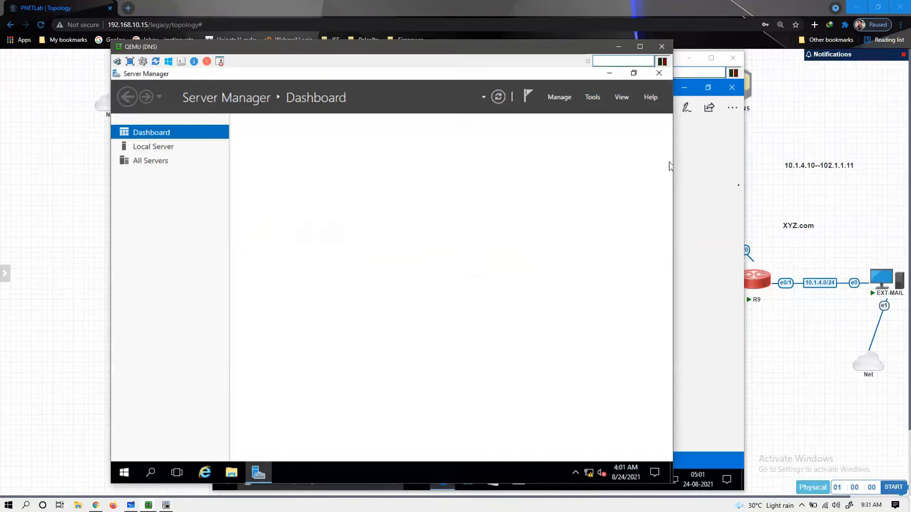
pyautogui.click(702, 185)
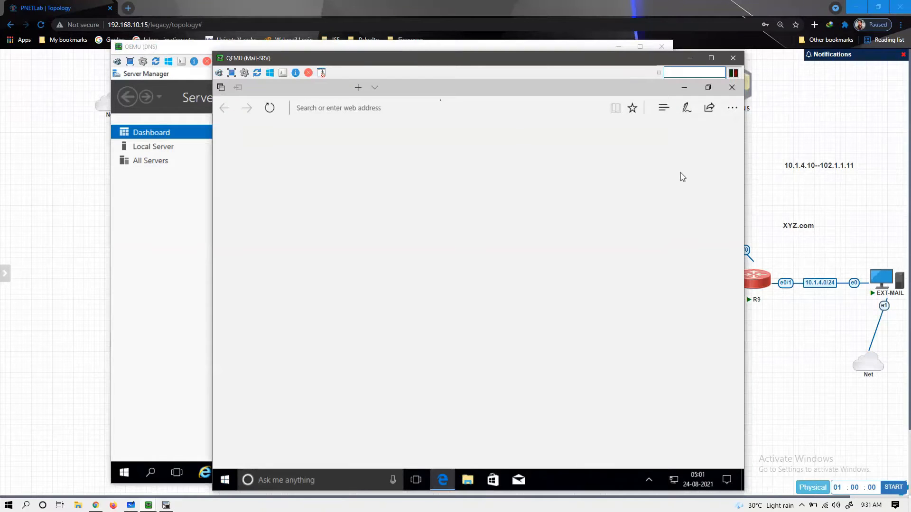
pyautogui.click(419, 106)
pyautogui.write('downl')
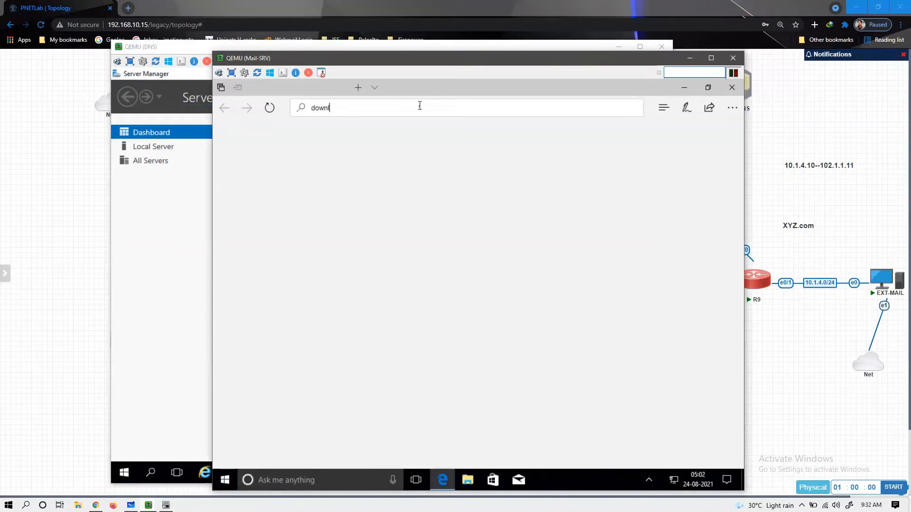
pyautogui.write('oad gmail serve')
pyautogui.press('BackSpace')
pyautogui.write('h')
# - Start Add Roles and Features in the DNS server's Server Manager, dismissing the inventory notice
pyautogui.click(153, 198)
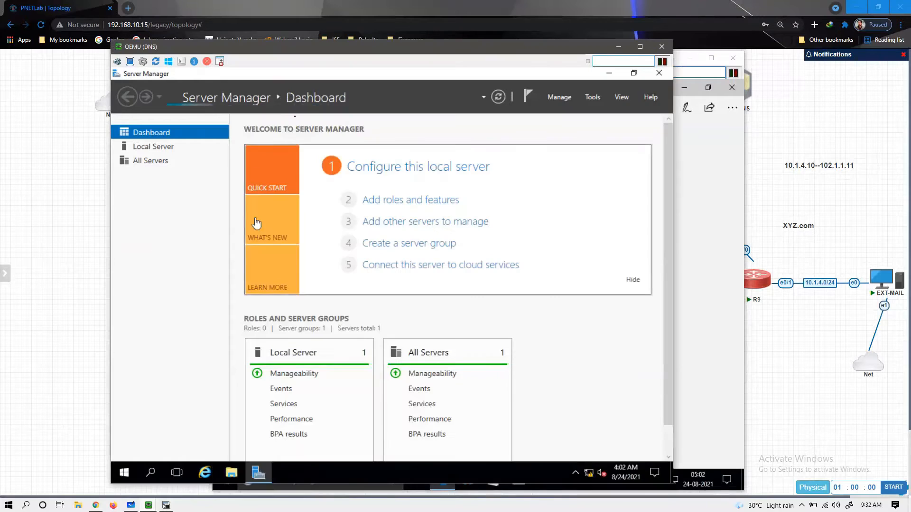
pyautogui.click(403, 211)
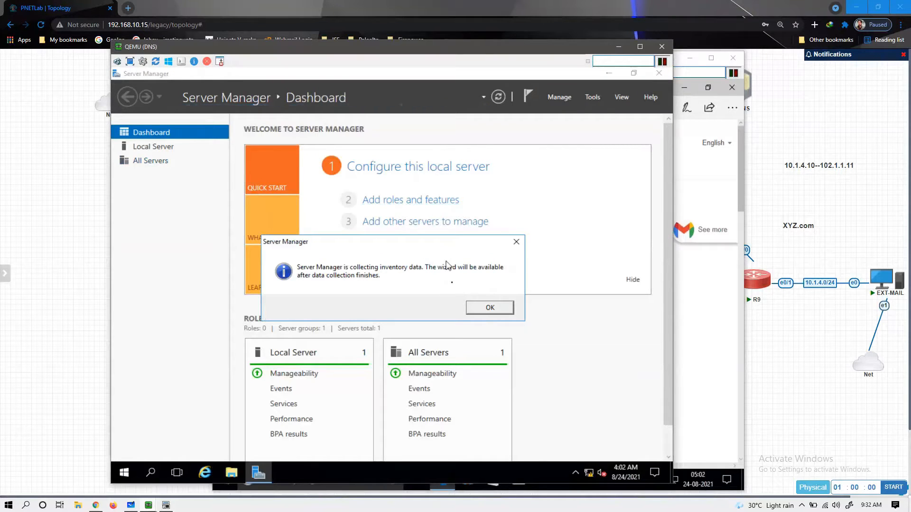
pyautogui.click(488, 307)
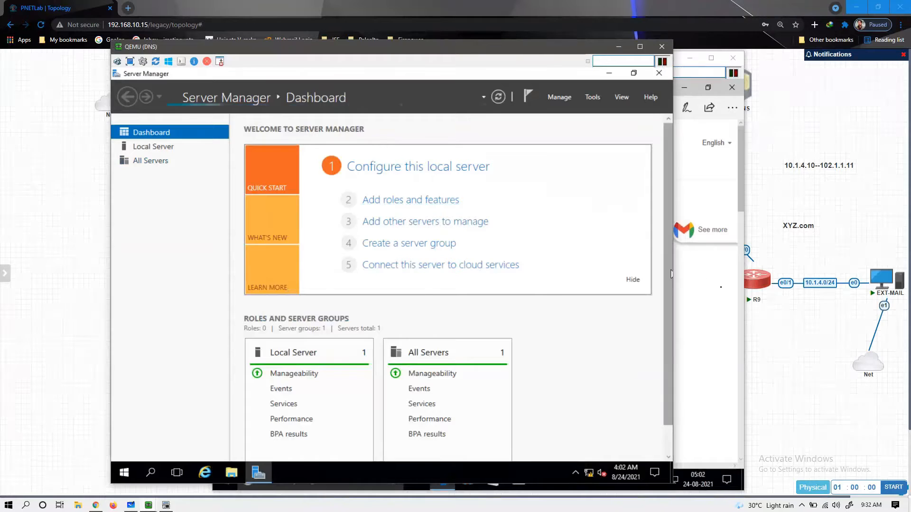
# - Fix the mistyped letters so the query reads 'download hmail server'
pyautogui.hotkey('alt', 'Tab')
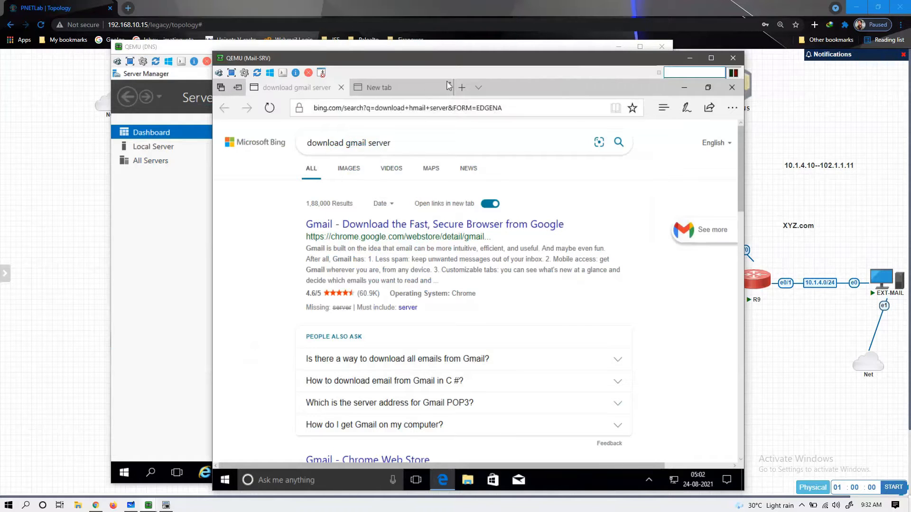
pyautogui.click(366, 150)
pyautogui.press('Delete')
pyautogui.press('Delete')
pyautogui.press('Delete')
pyautogui.press('Delete')
pyautogui.press('Delete')
pyautogui.press('Delete')
pyautogui.press('Delete')
pyautogui.press('Delete')
pyautogui.press('Delete')
pyautogui.press('Delete')
pyautogui.press('Delete')
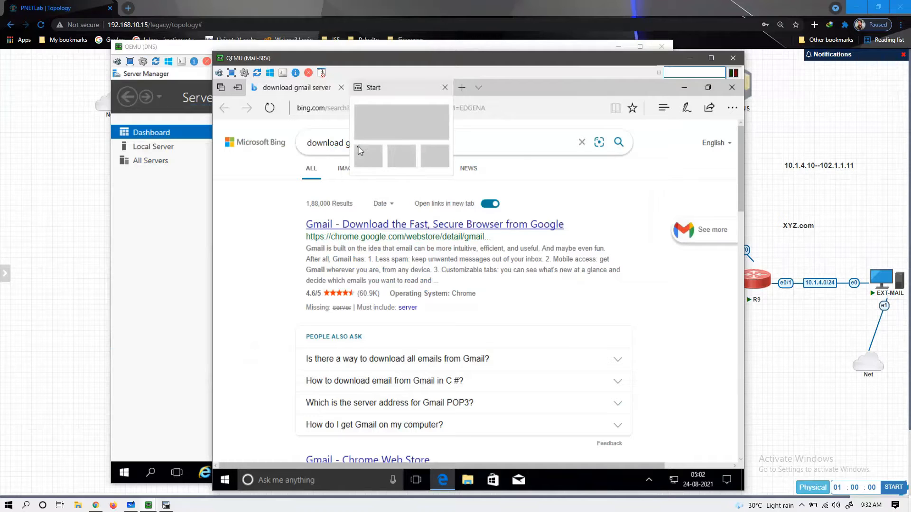
pyautogui.press('BackSpace')
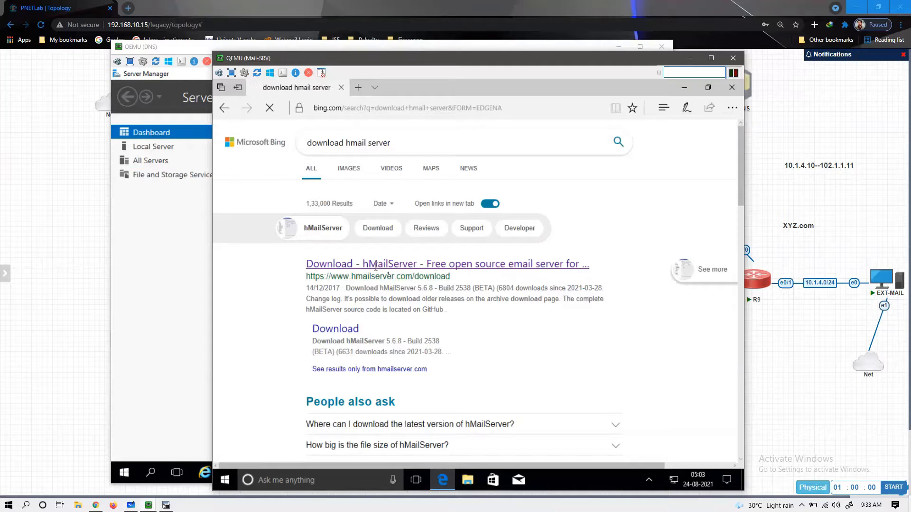
# - Open google.com in a new Edge tab
pyautogui.click(402, 267)
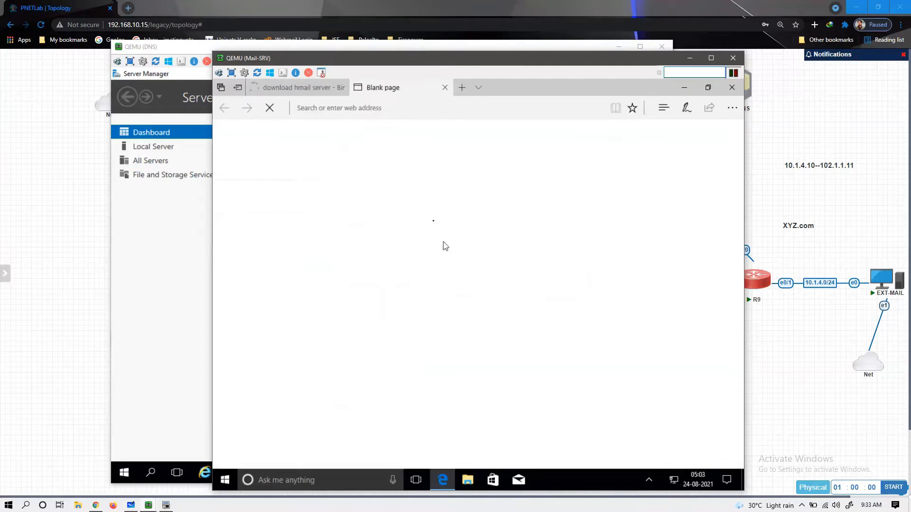
pyautogui.write('go')
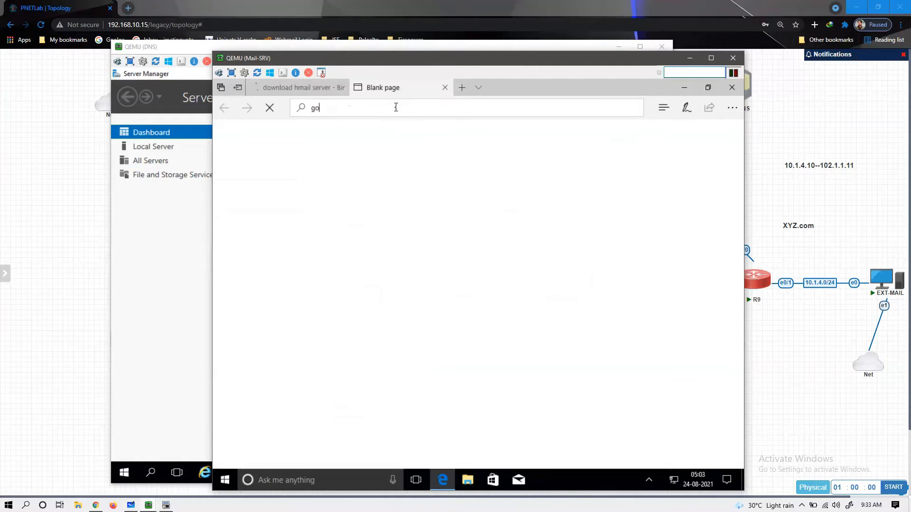
pyautogui.write('ogle.com')
pyautogui.press('Return')
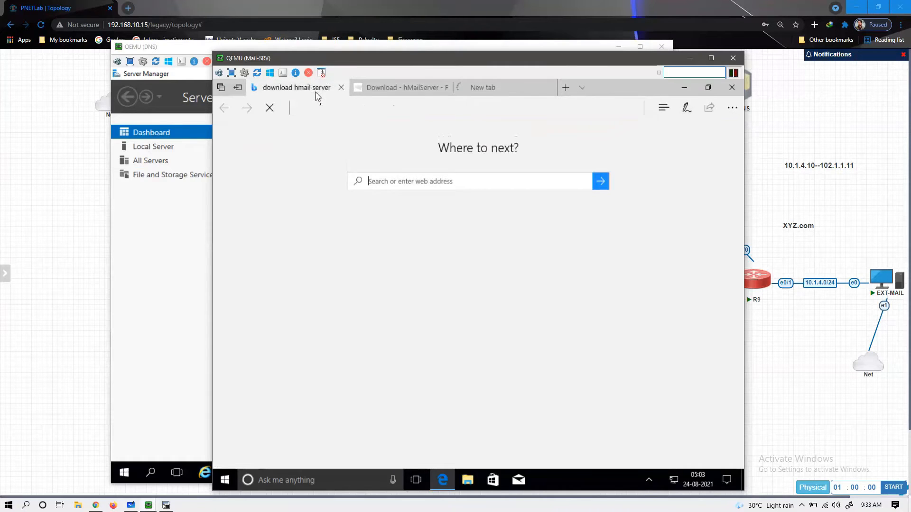
# - Download hMailServer 5.6.7 - Build 2425 from the hmailserver.com download page
pyautogui.click(317, 95)
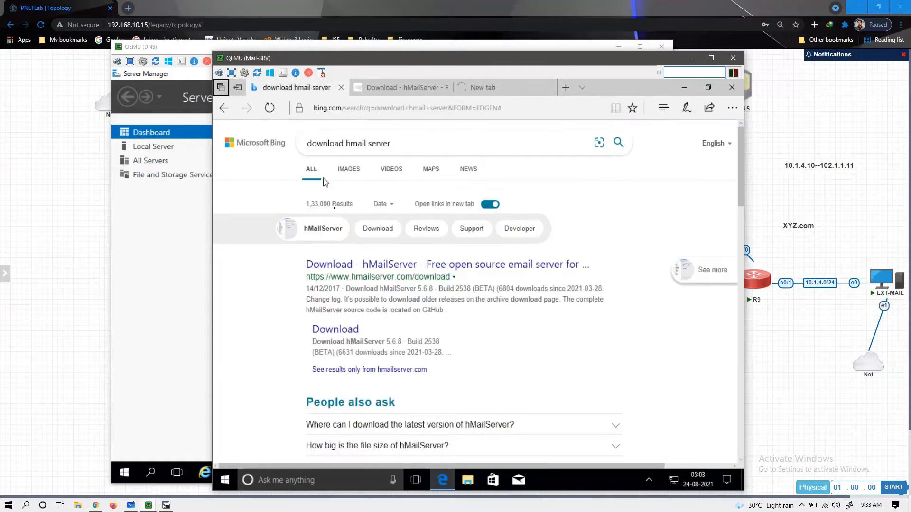
pyautogui.click(387, 91)
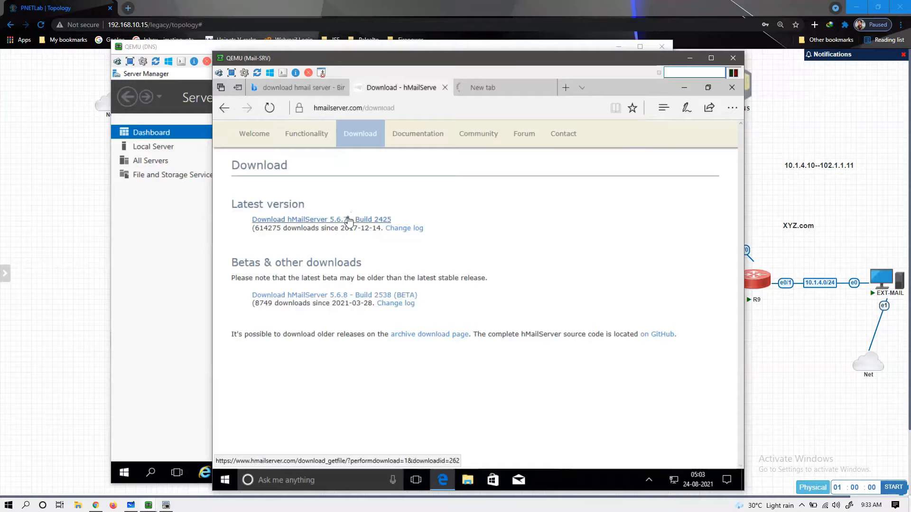
pyautogui.click(348, 220)
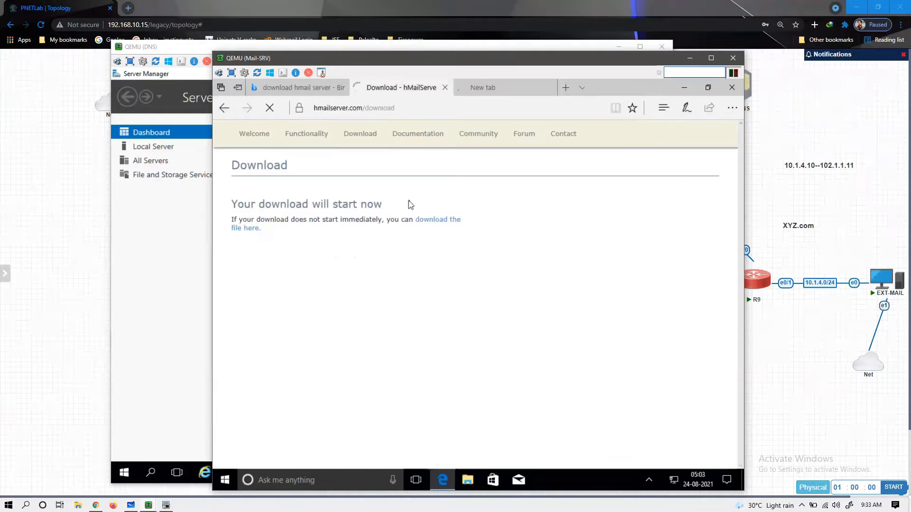
pyautogui.click(483, 90)
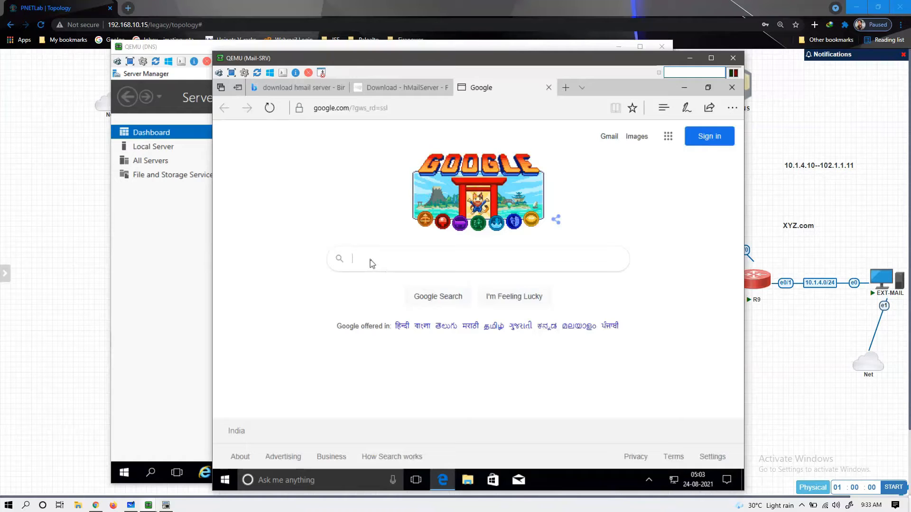
# - Search Google for 'mozilla thunderbird download' and open thunderbird.net
pyautogui.write('o')
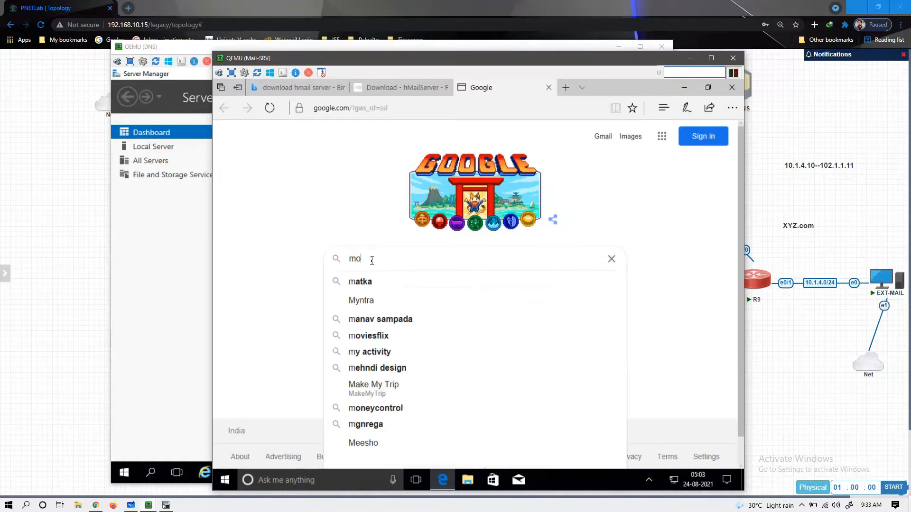
pyautogui.write('zilla')
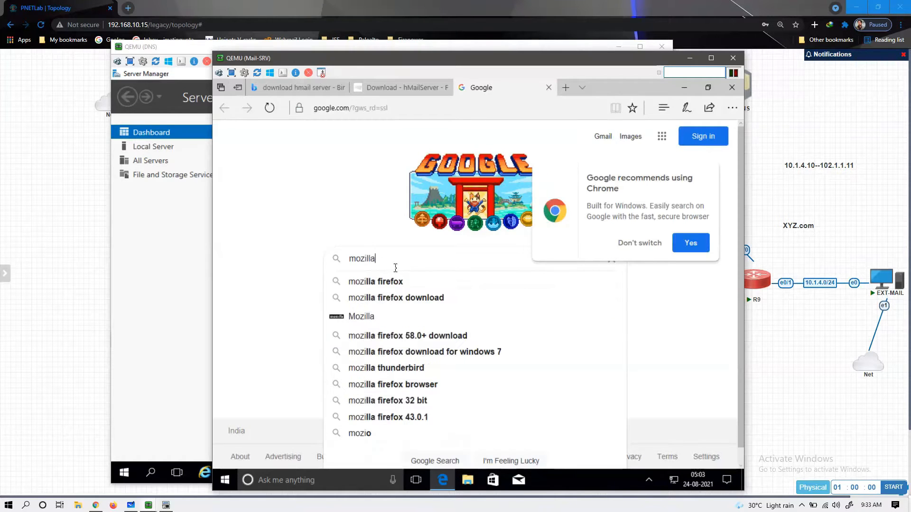
pyautogui.write(' t')
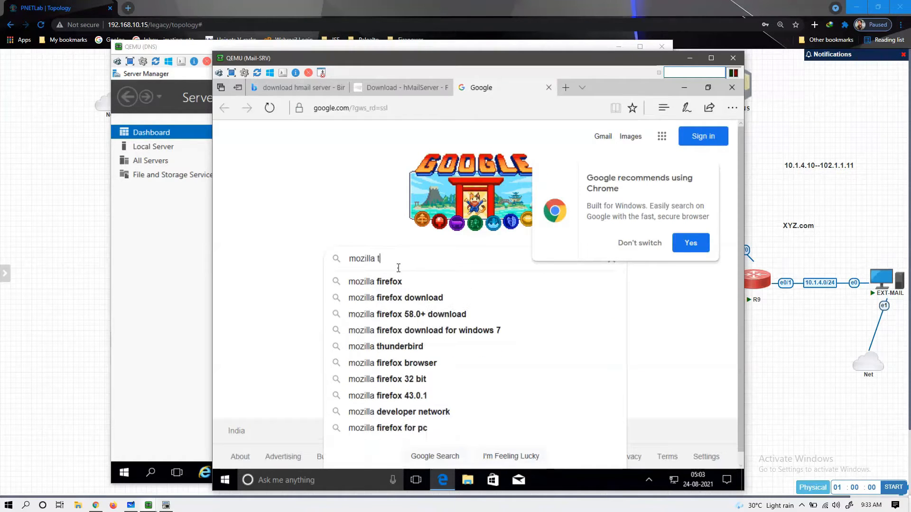
pyautogui.write('h')
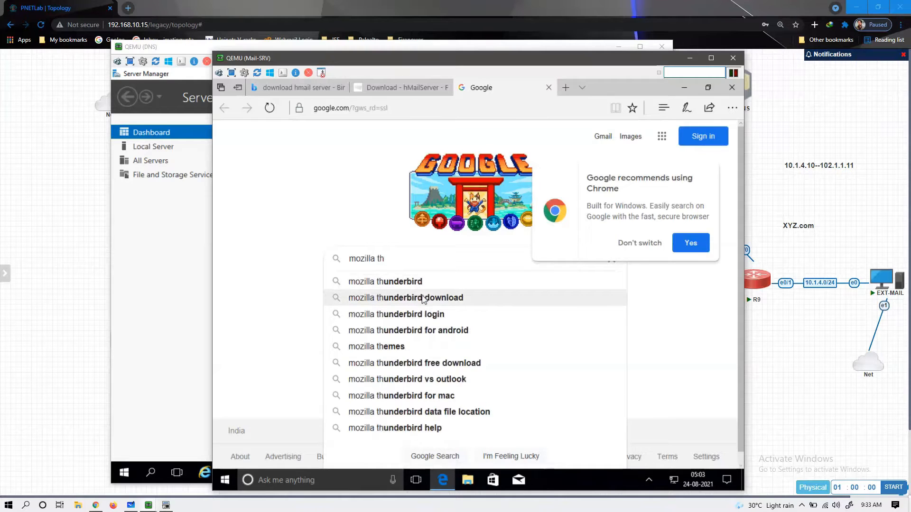
pyautogui.click(421, 299)
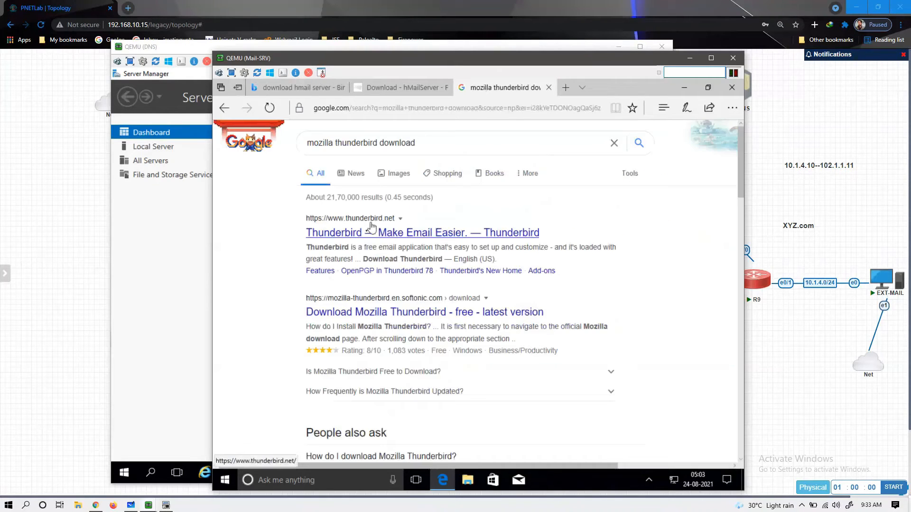
pyautogui.click(447, 229)
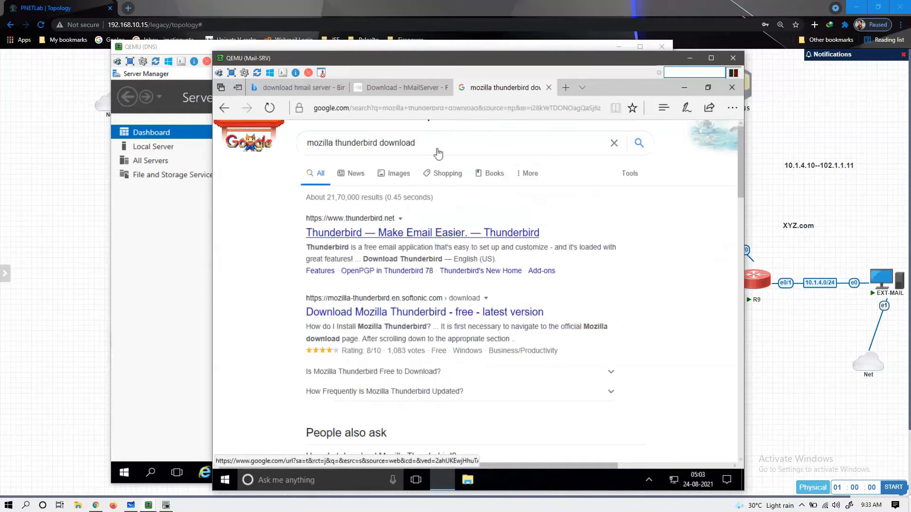
# - Save the hMailServer installer and start Thunderbird's free installer download
pyautogui.click(390, 90)
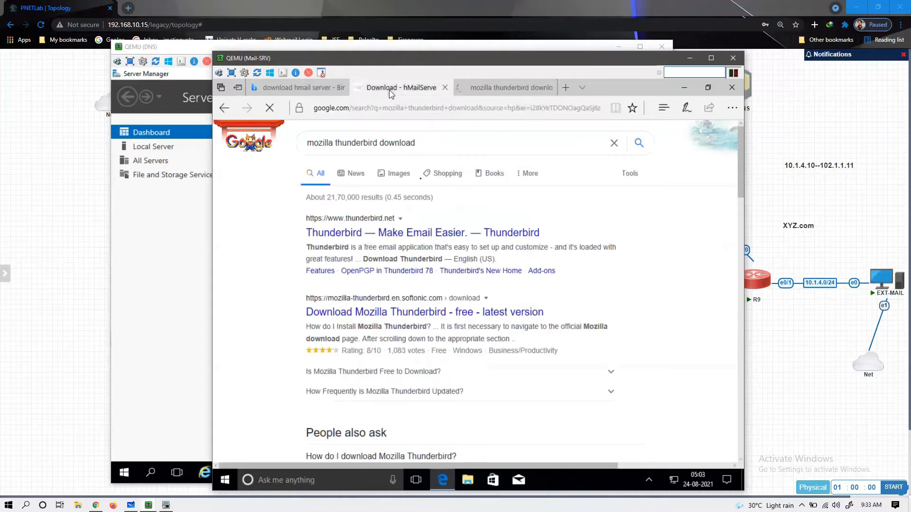
pyautogui.click(586, 447)
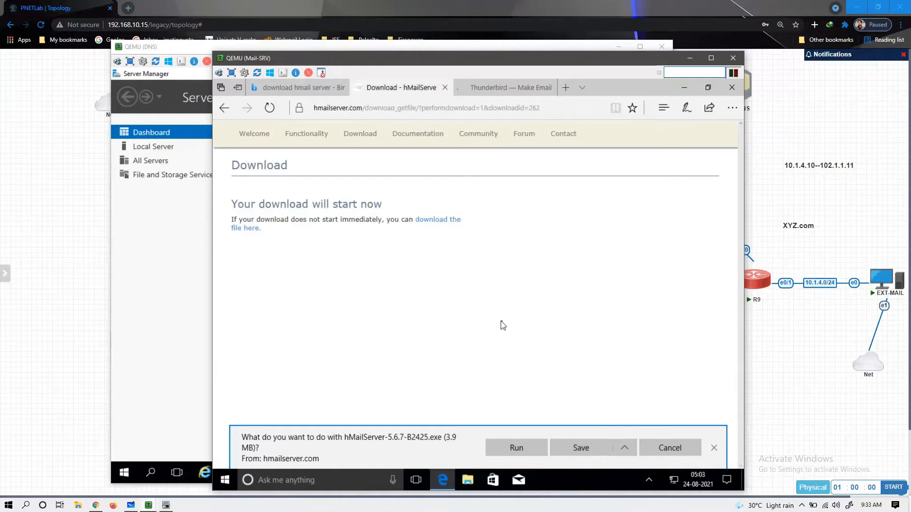
pyautogui.click(493, 90)
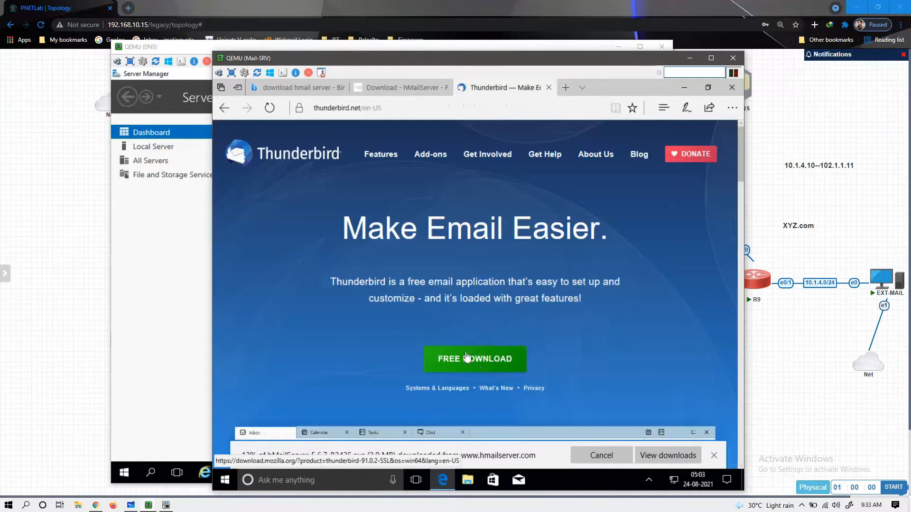
pyautogui.click(478, 363)
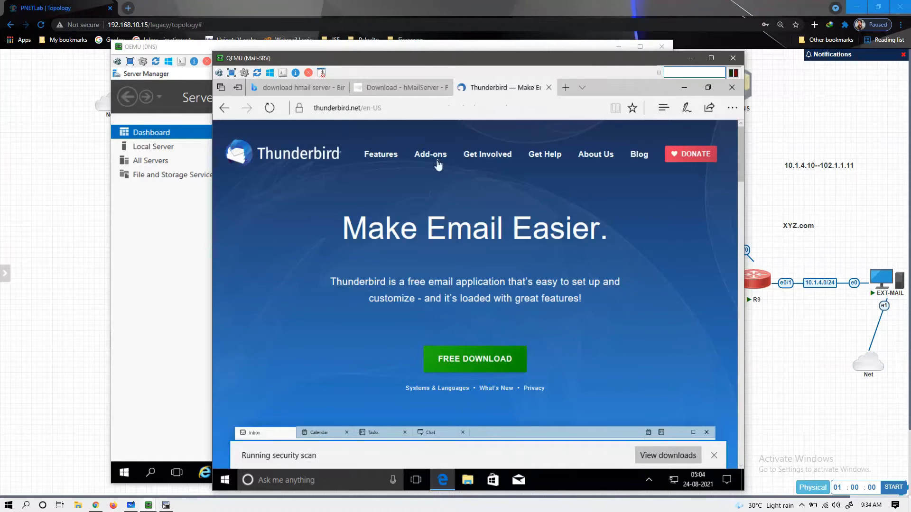
pyautogui.click(149, 505)
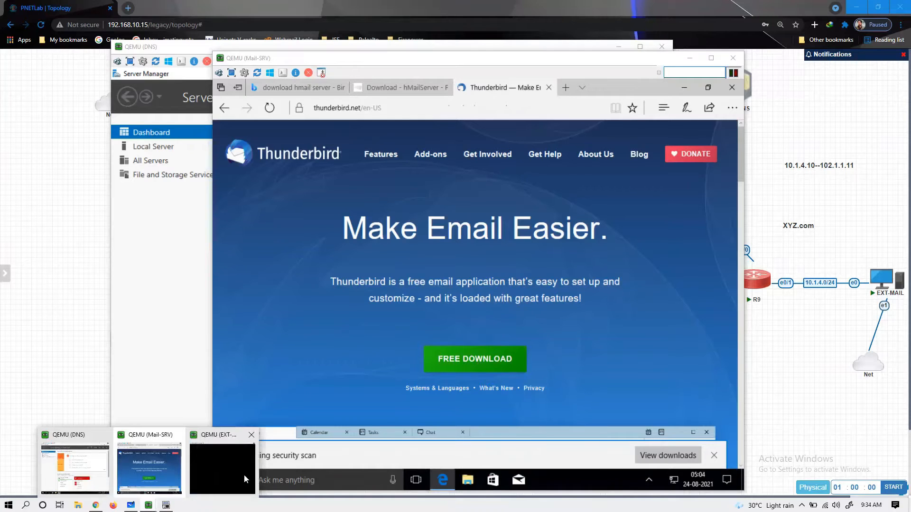
# - Sign in to EXT-MAIL's console with its password, minimize it, and bring up DNS's Server Manager
pyautogui.click(243, 475)
pyautogui.click(463, 279)
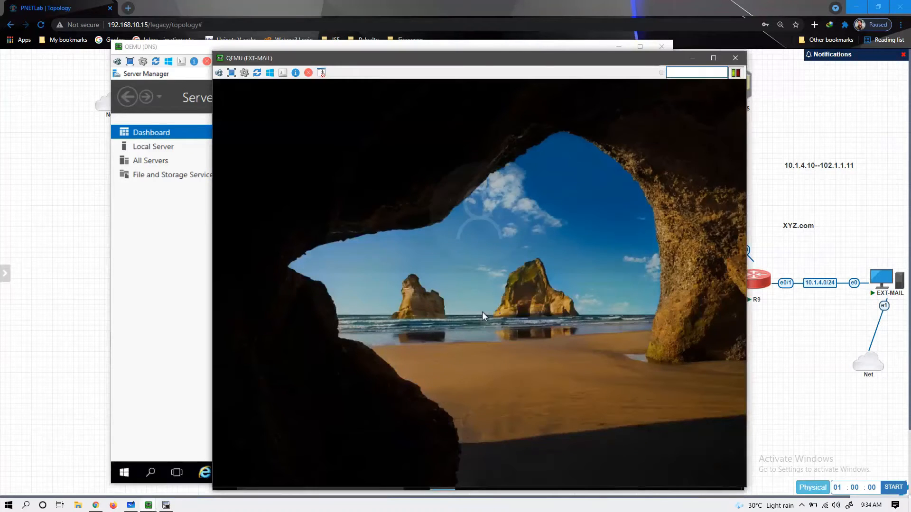
pyautogui.write('•')
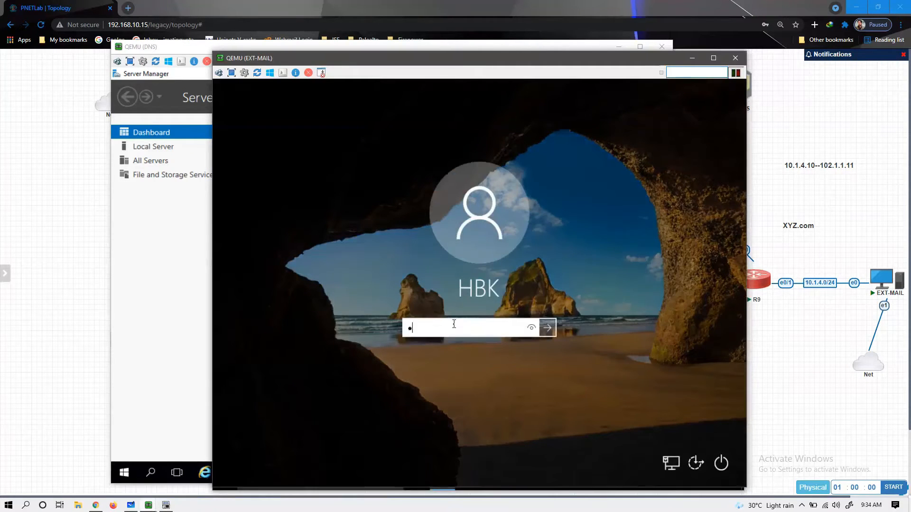
pyautogui.press('Return')
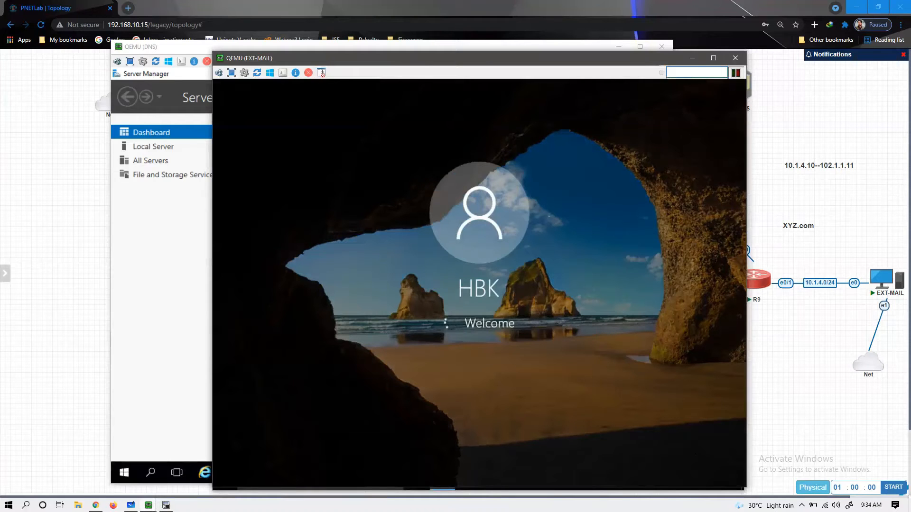
pyautogui.click(694, 61)
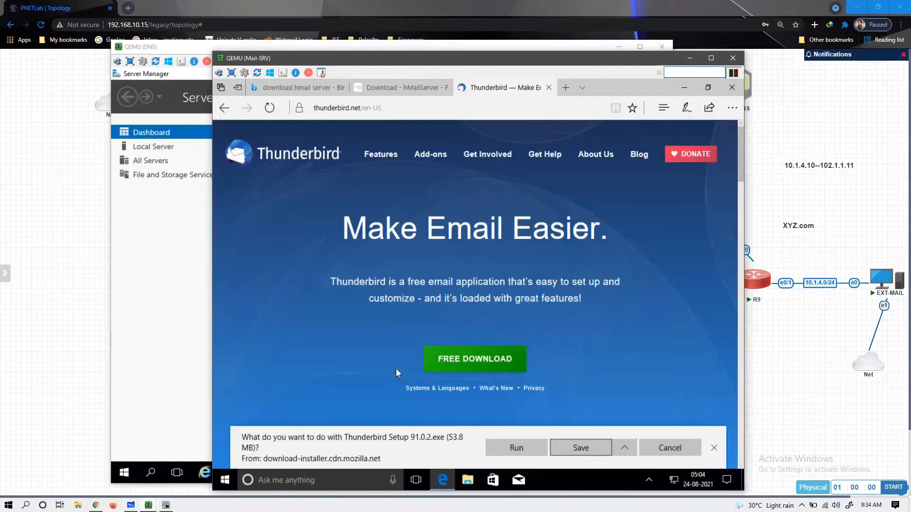
pyautogui.click(157, 260)
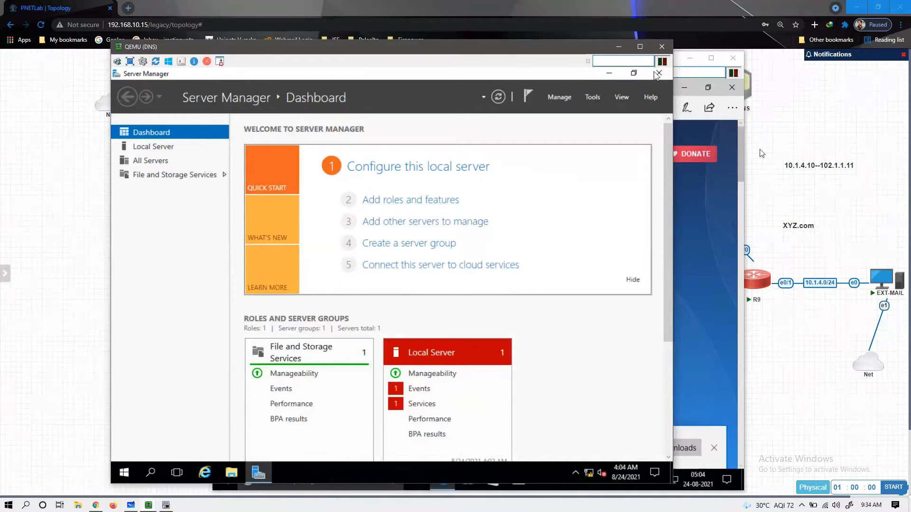
# - On the DNS VM, start Add Roles and Features with role-based installation on the local server
pyautogui.click(817, 151)
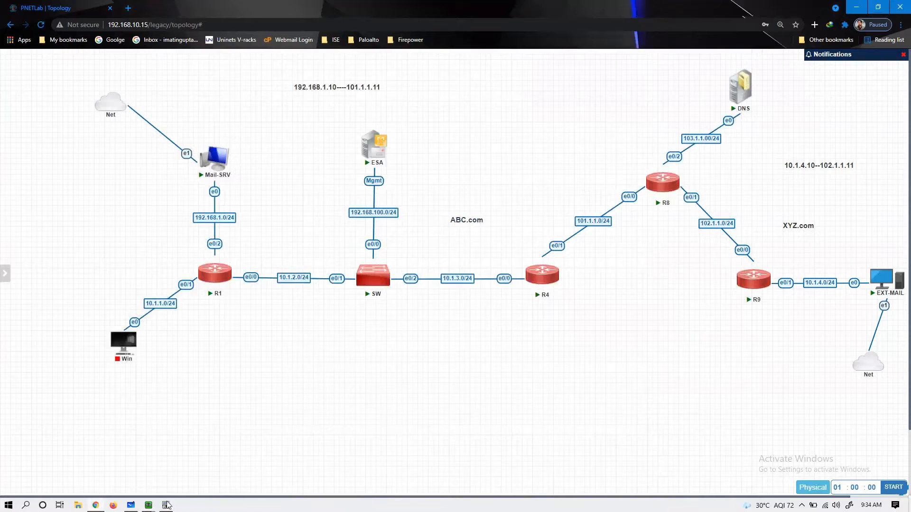
pyautogui.moveTo(153, 507)
pyautogui.click(78, 465)
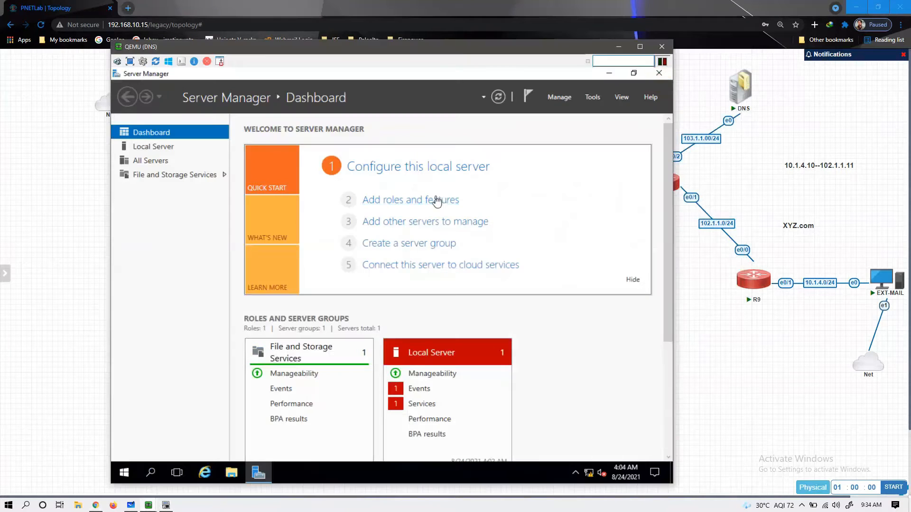
pyautogui.click(436, 205)
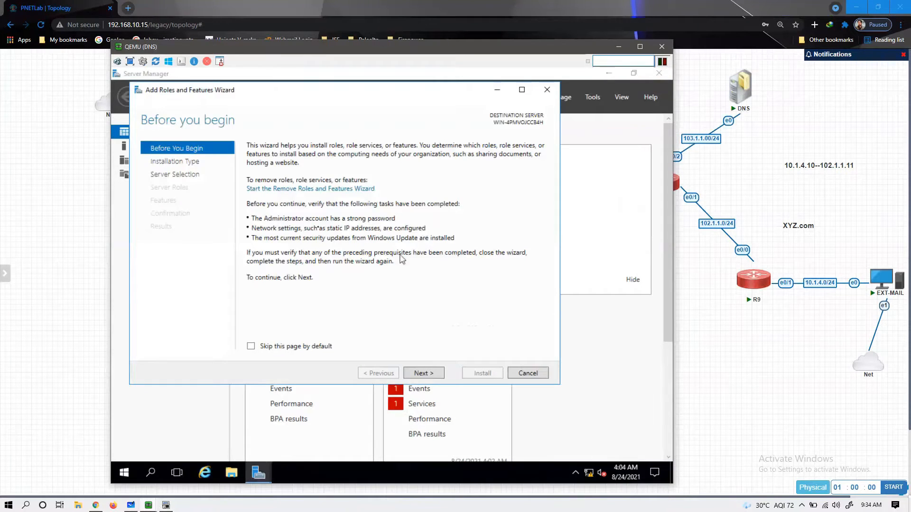
pyautogui.click(432, 374)
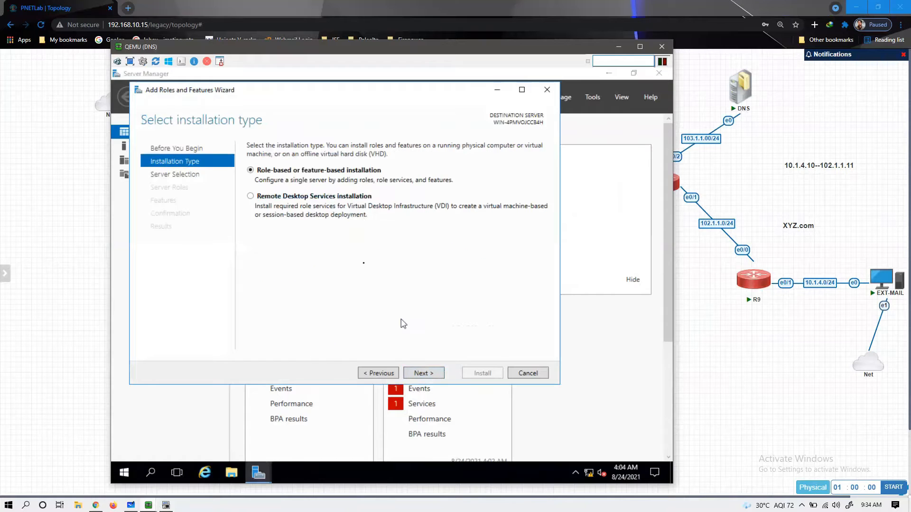
pyautogui.click(420, 375)
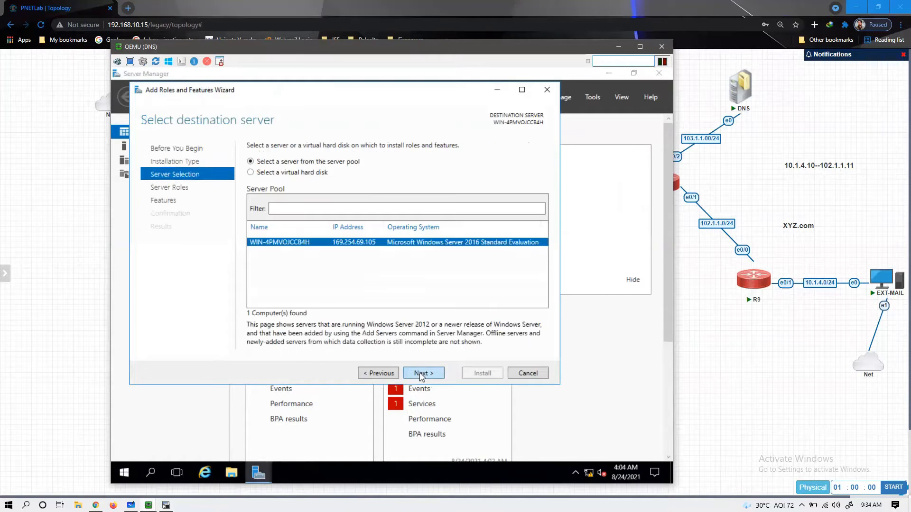
pyautogui.click(420, 373)
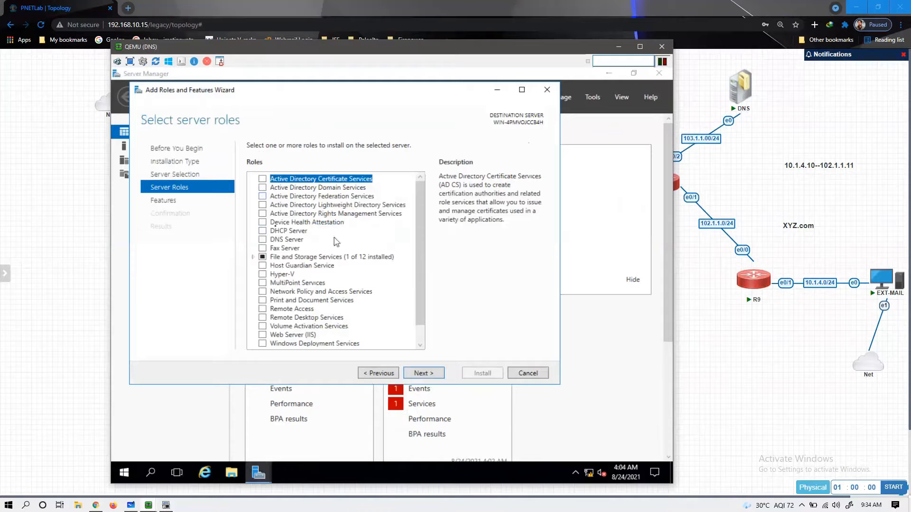
# - Select the DNS Server role with its management tools and start the installation
pyautogui.click(263, 239)
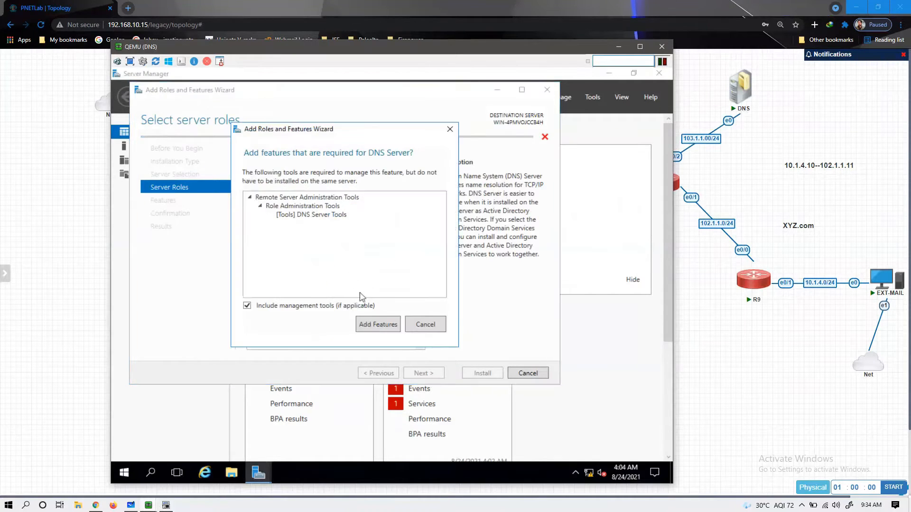
pyautogui.click(377, 325)
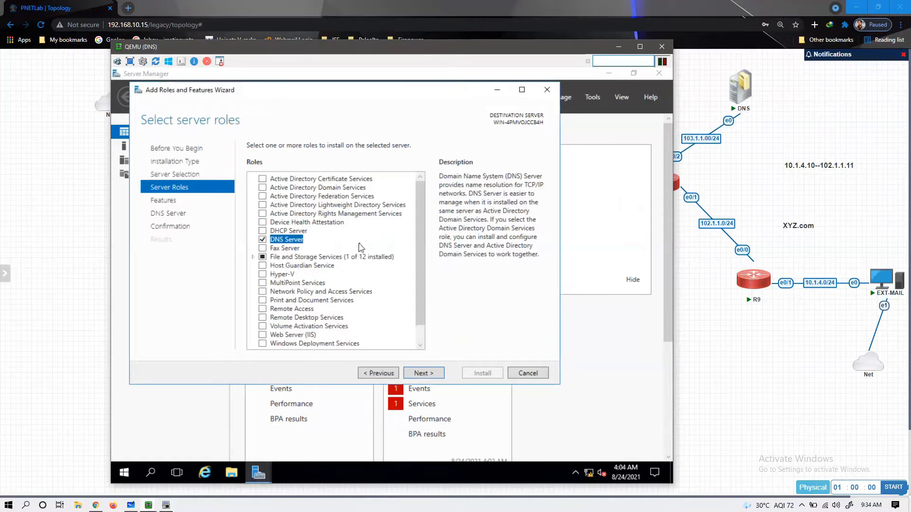
pyautogui.click(434, 374)
pyautogui.click(433, 374)
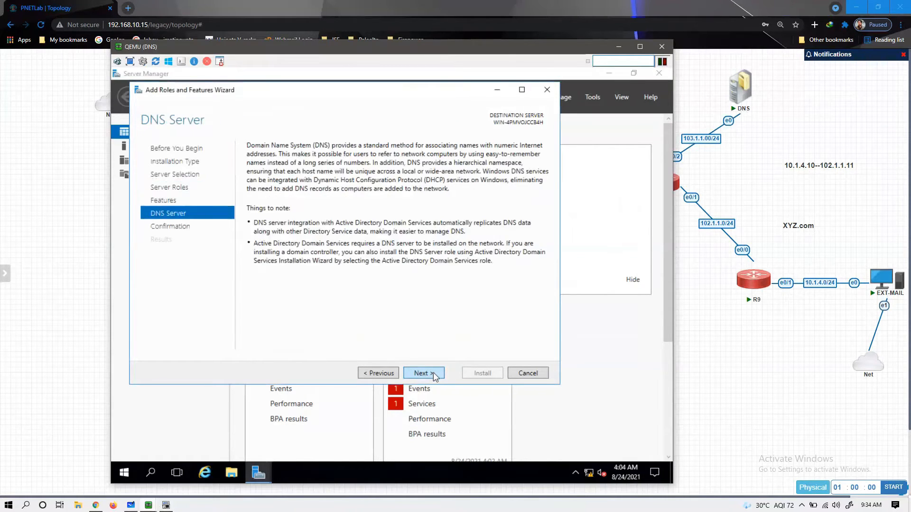
pyautogui.click(433, 374)
pyautogui.click(482, 374)
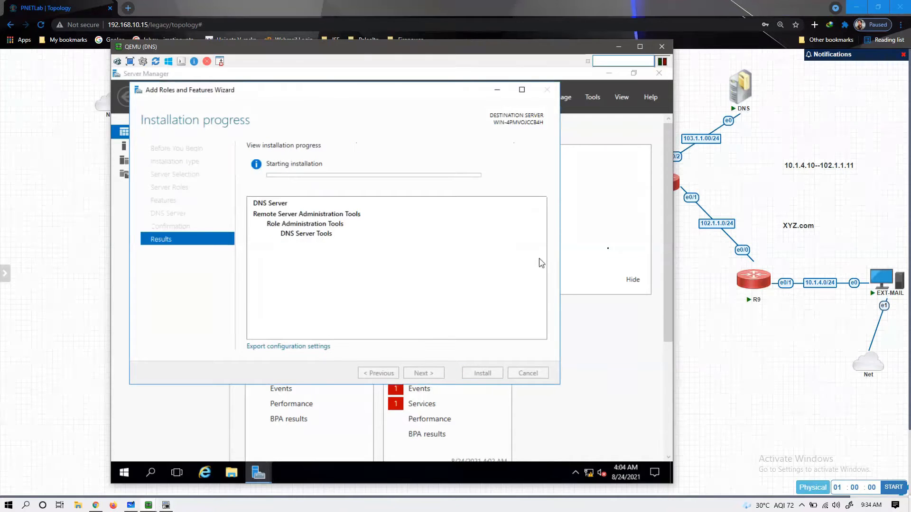
pyautogui.click(618, 50)
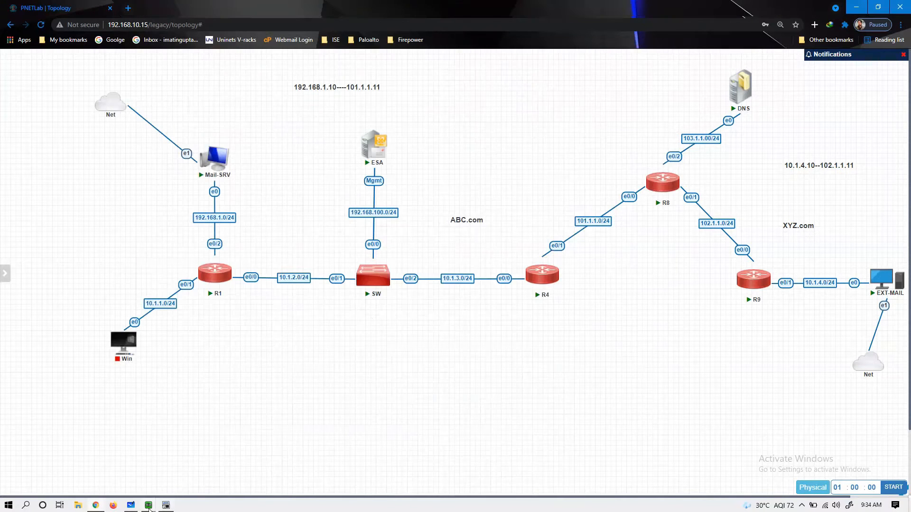
# - Launch Edge in the EXT-MAIL console and maximize it to fill the guest screen
pyautogui.moveTo(149, 508)
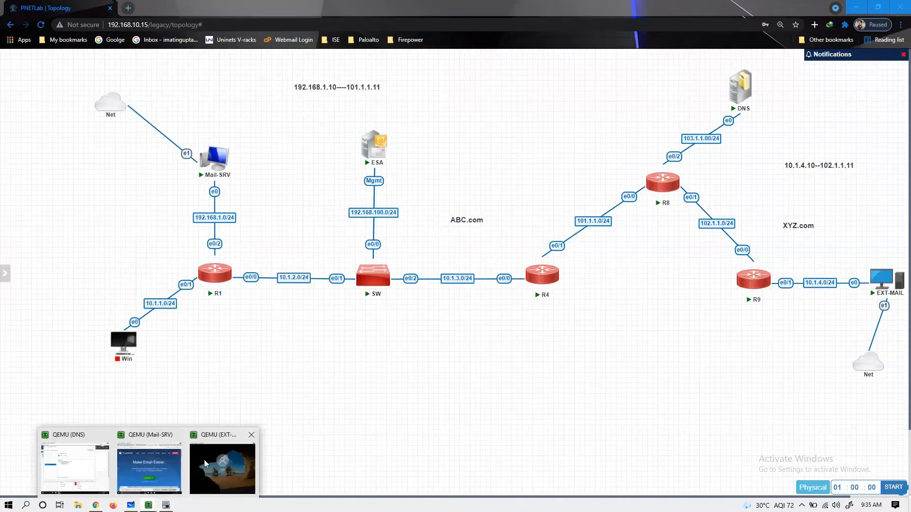
pyautogui.click(204, 460)
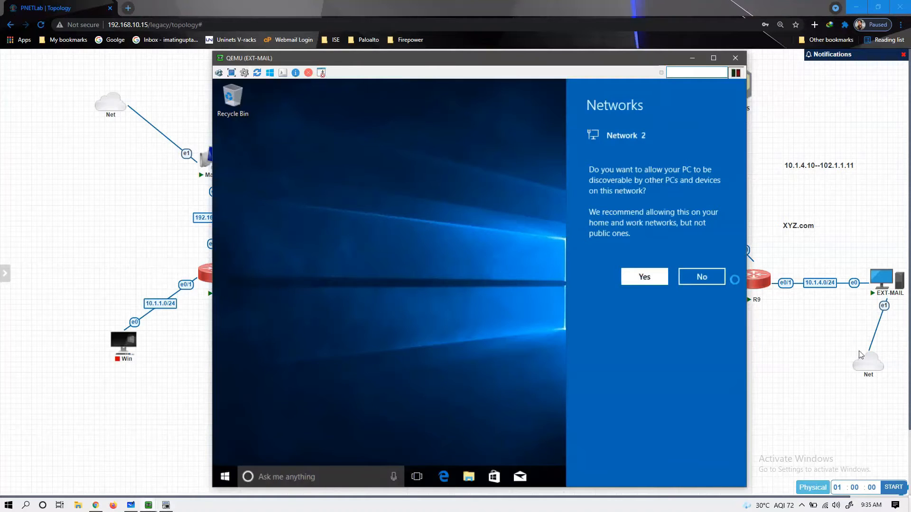
pyautogui.click(442, 477)
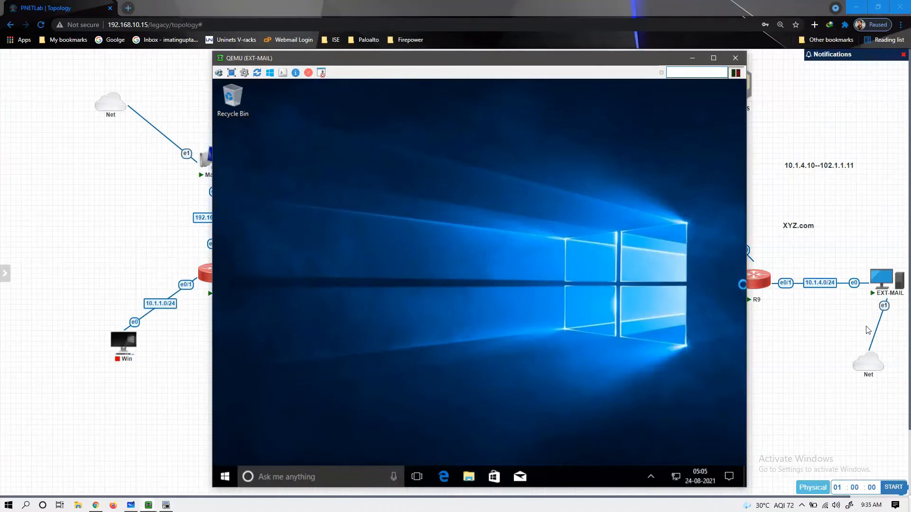
pyautogui.rightClick(603, 322)
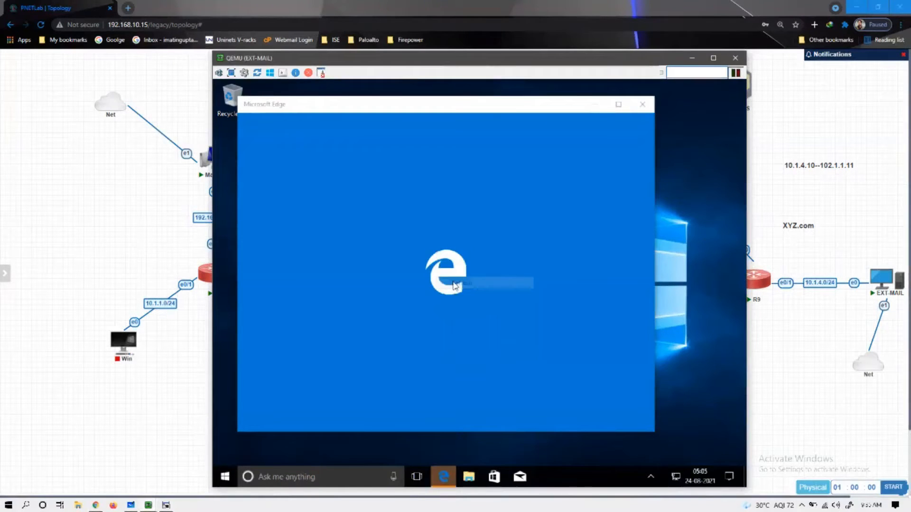
pyautogui.click(618, 105)
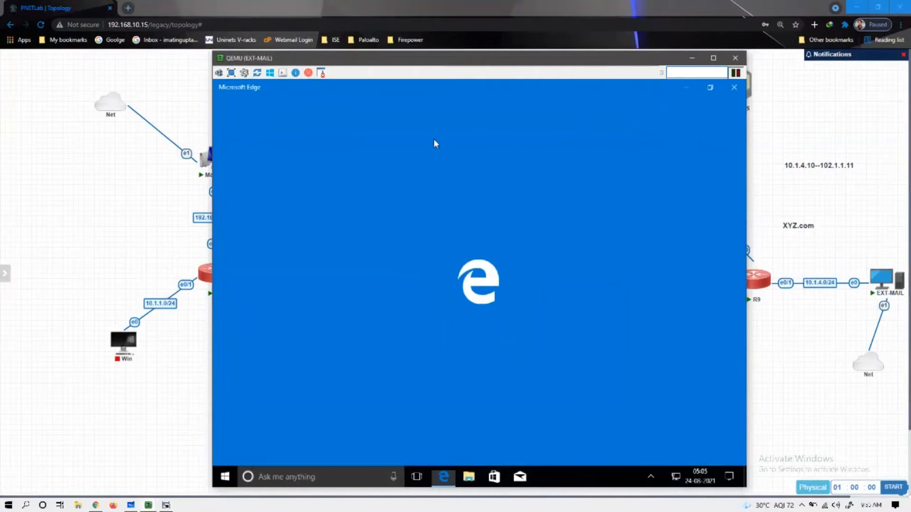
# - Briefly check the Mail-SRV console, then enter google.com in EXT-MAIL Edge's address bar
pyautogui.click(148, 505)
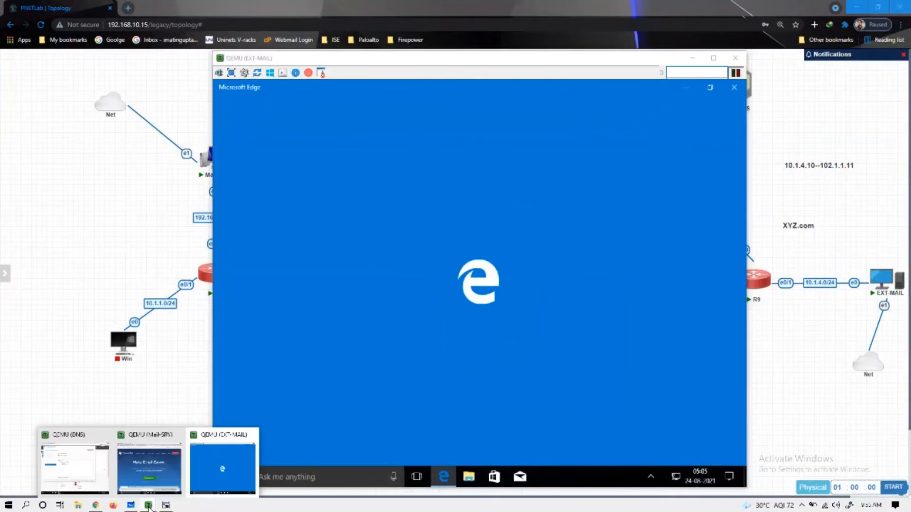
pyautogui.click(147, 471)
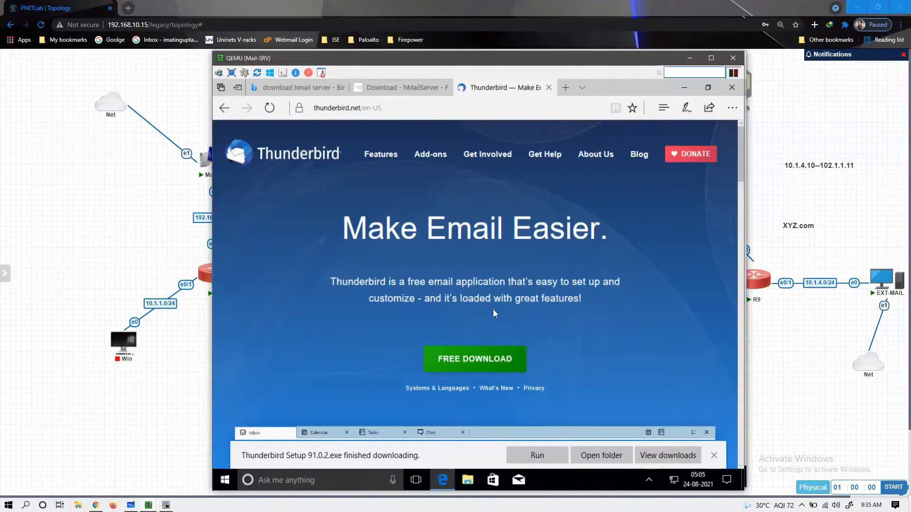
pyautogui.click(689, 58)
pyautogui.click(366, 107)
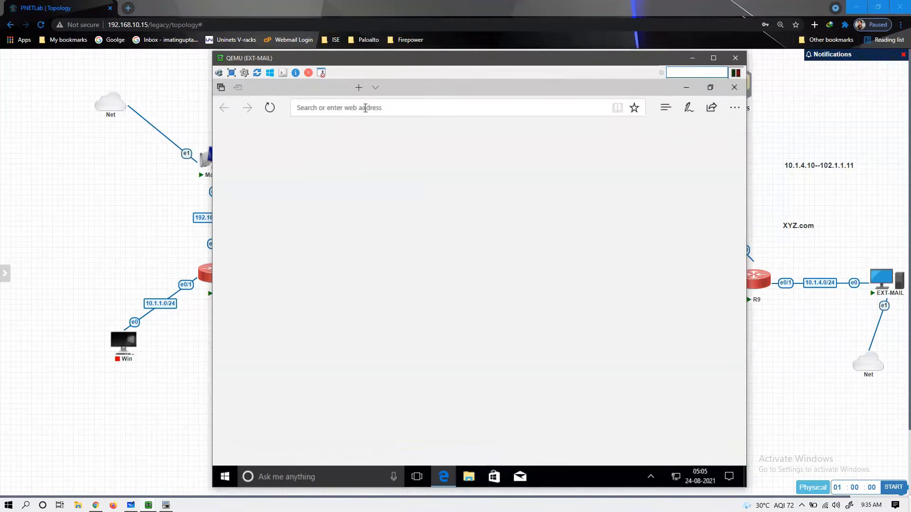
pyautogui.write('g')
pyautogui.write('oogle.com')
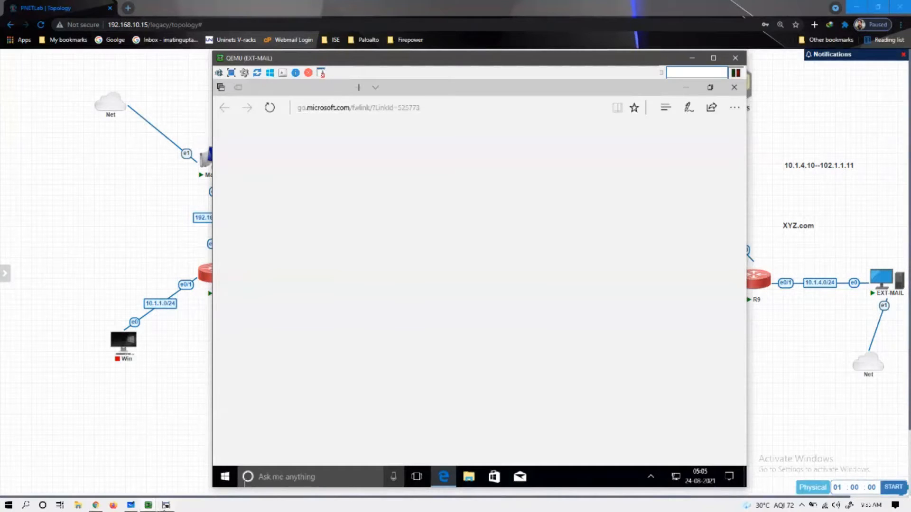
pyautogui.click(148, 505)
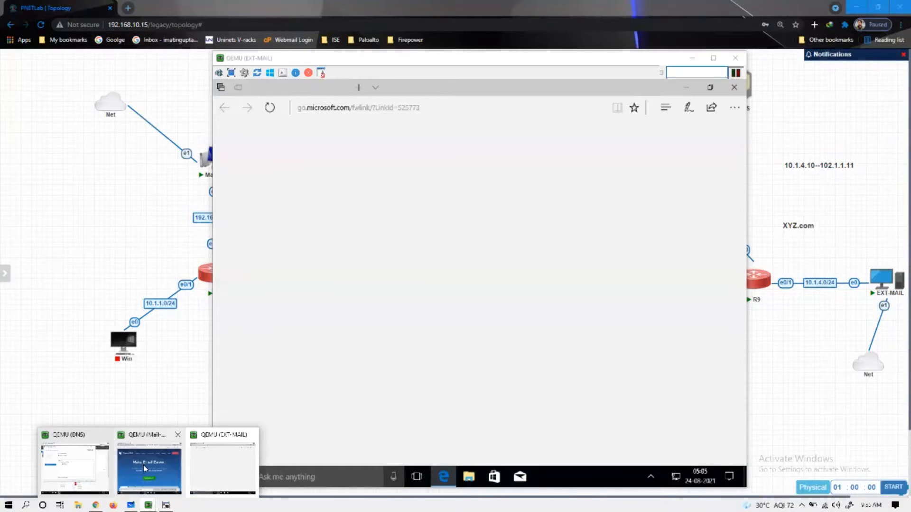
# - On Mail-SRV, close all Edge tabs and open Network and Sharing Center from the tray
pyautogui.click(144, 468)
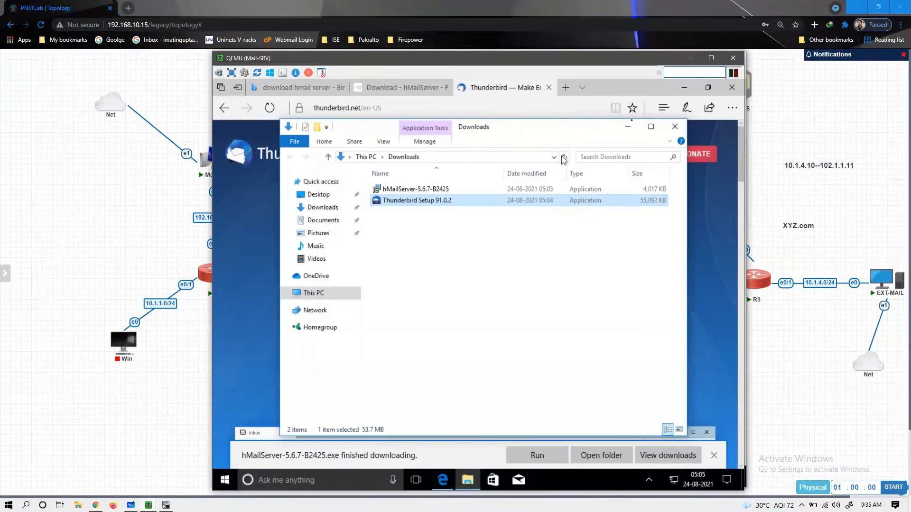
pyautogui.click(675, 126)
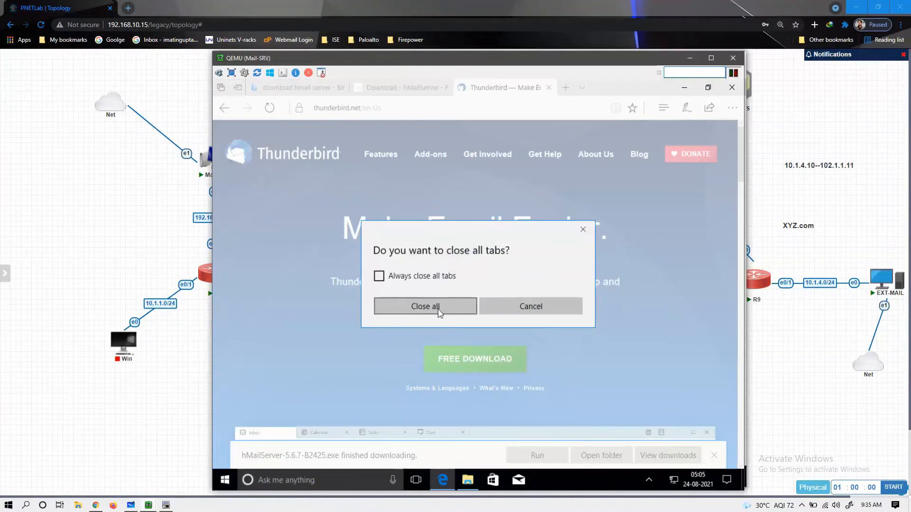
pyautogui.click(437, 307)
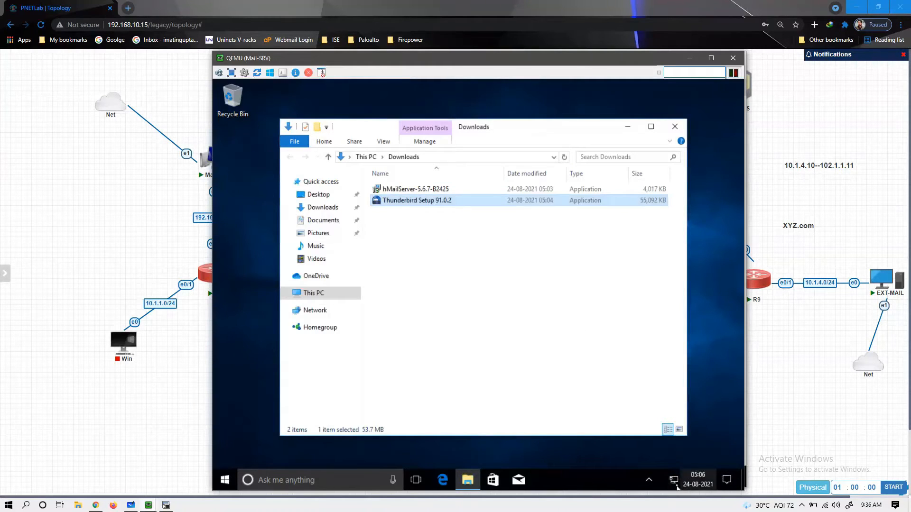
pyautogui.rightClick(676, 485)
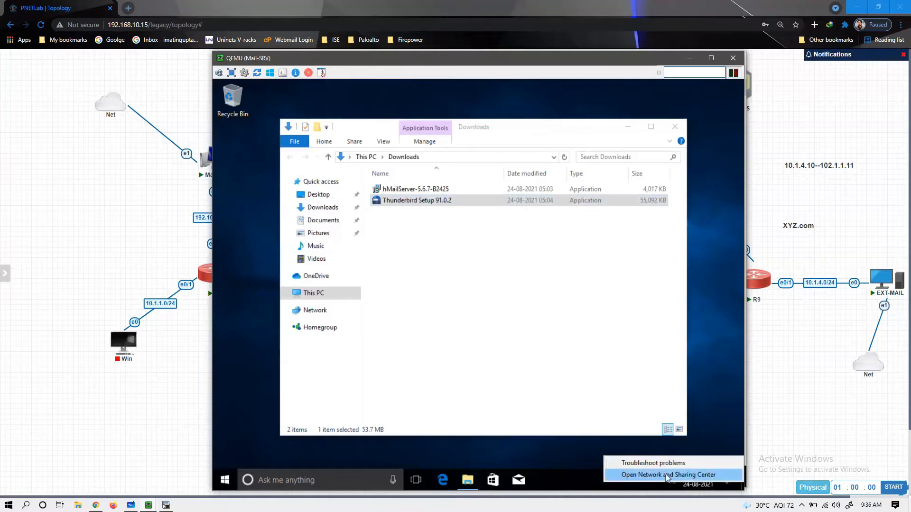
pyautogui.click(666, 473)
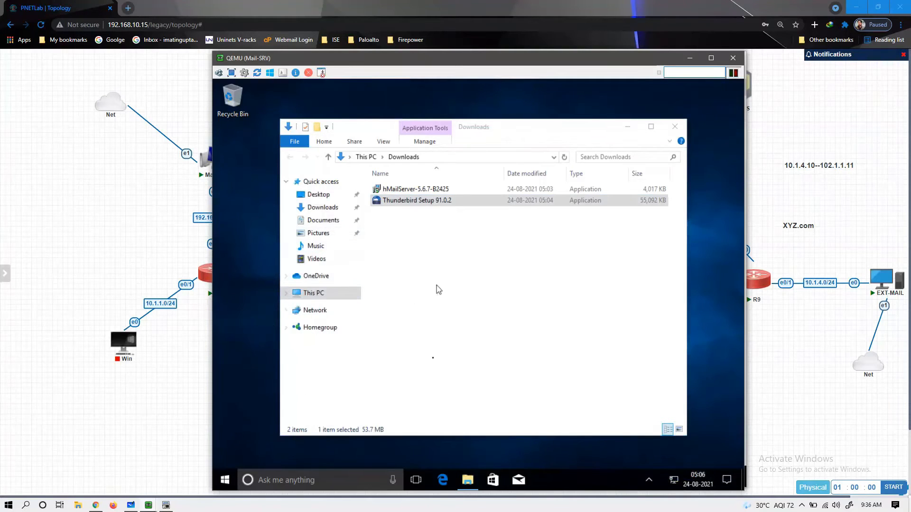
# - Refresh Mail-SRV's Downloads folder to list both installers, then switch to the EXT-MAIL console
pyautogui.click(432, 363)
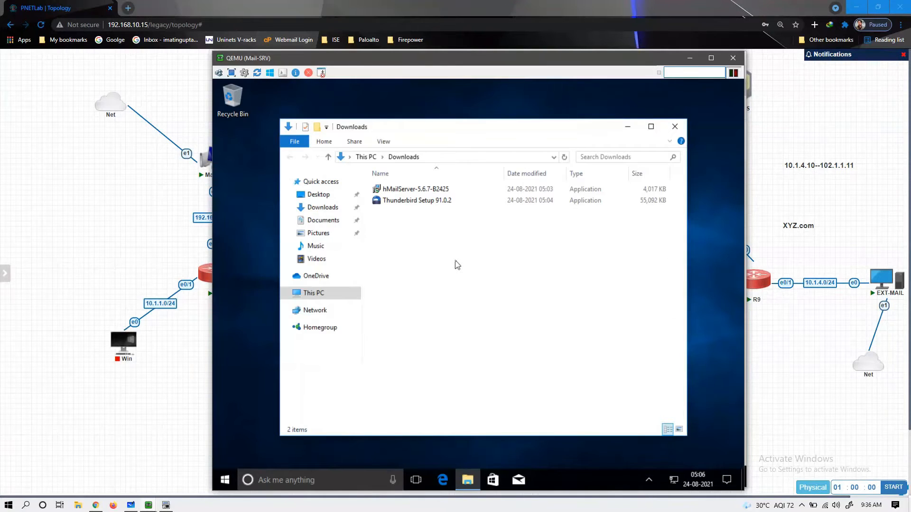
pyautogui.rightClick(456, 261)
pyautogui.click(474, 304)
pyautogui.click(214, 411)
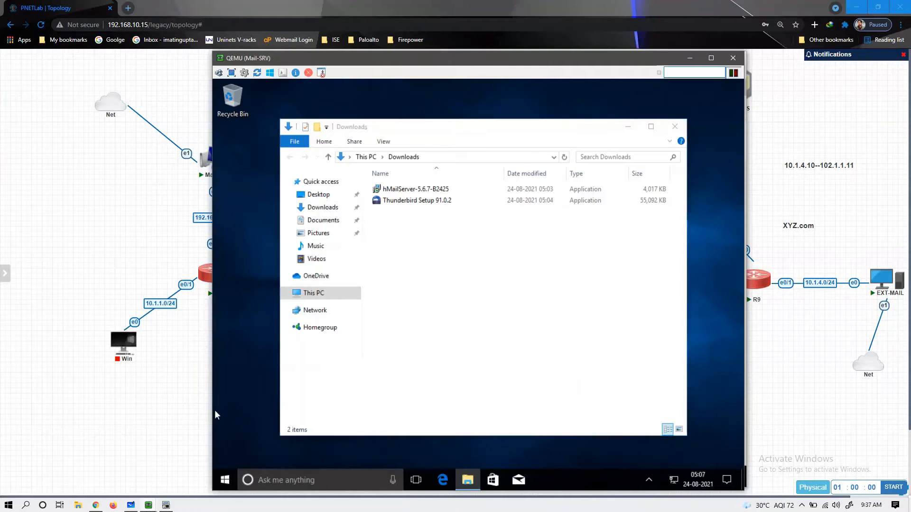
pyautogui.click(148, 506)
pyautogui.click(225, 457)
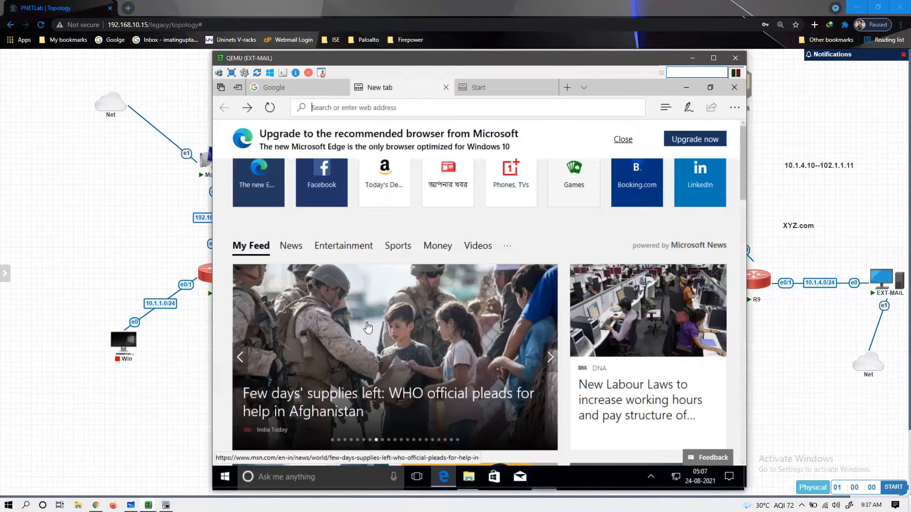
# - Close the empty new tab and Google 'hmailserver download for windows 10 64 bit'
pyautogui.click(446, 87)
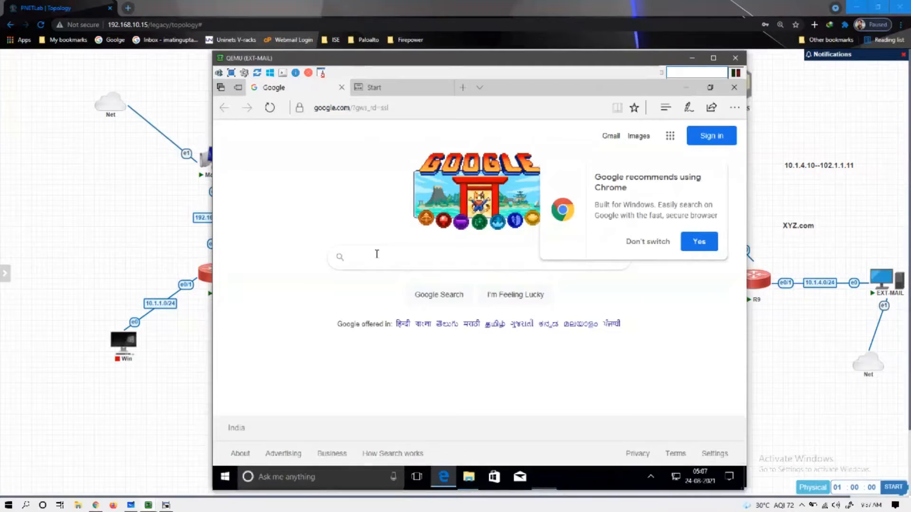
pyautogui.click(377, 255)
pyautogui.write('hma')
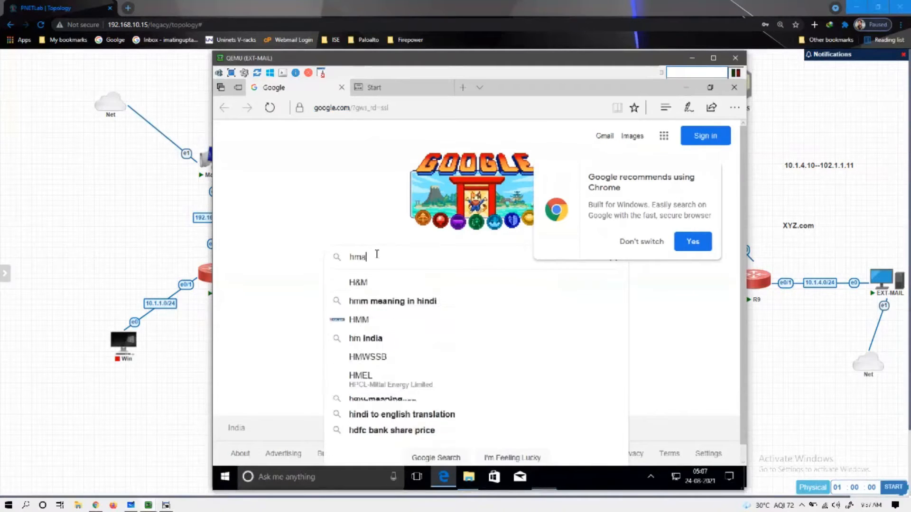
pyautogui.write('il server d')
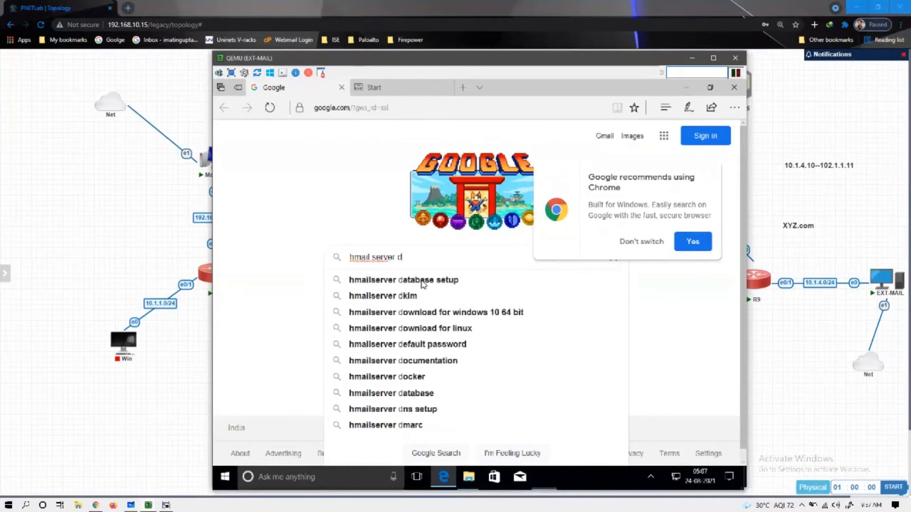
pyautogui.click(437, 313)
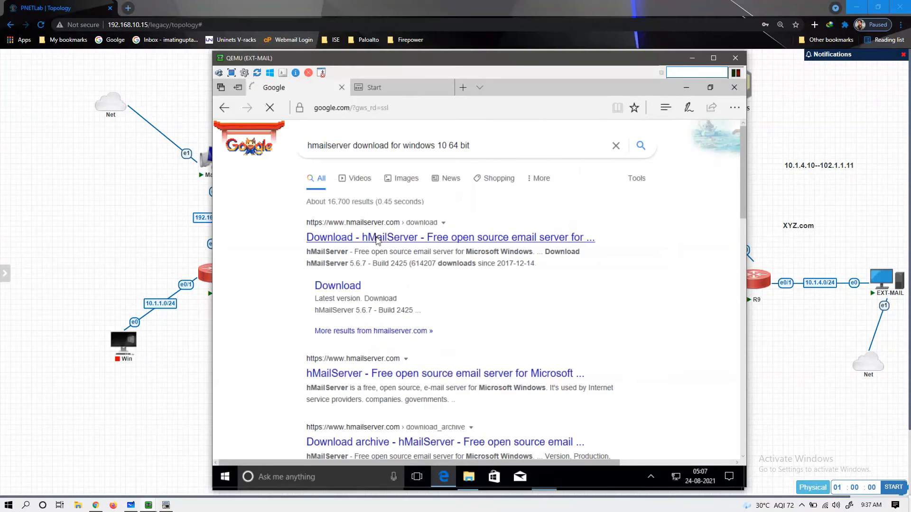
# - Begin entering a new Google address in Edge's address bar
pyautogui.click(400, 109)
pyautogui.write('goo')
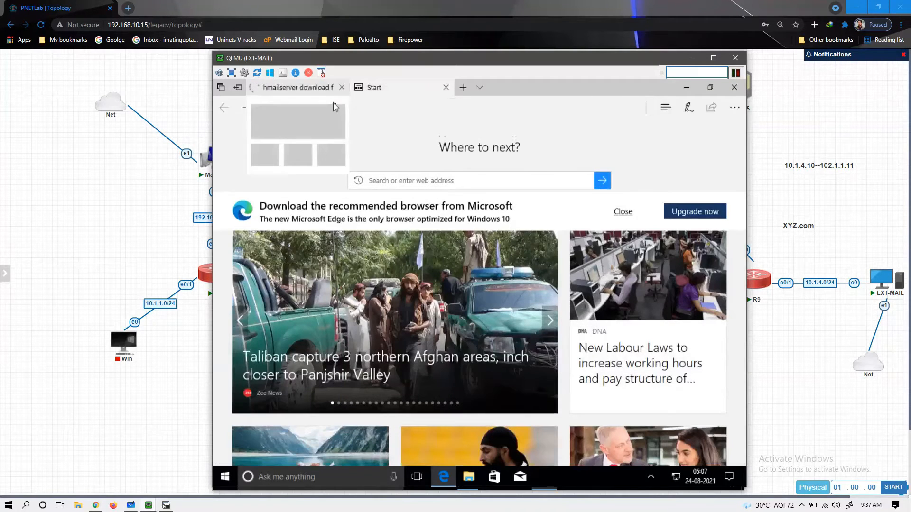
pyautogui.scroll(-2, 371, 116)
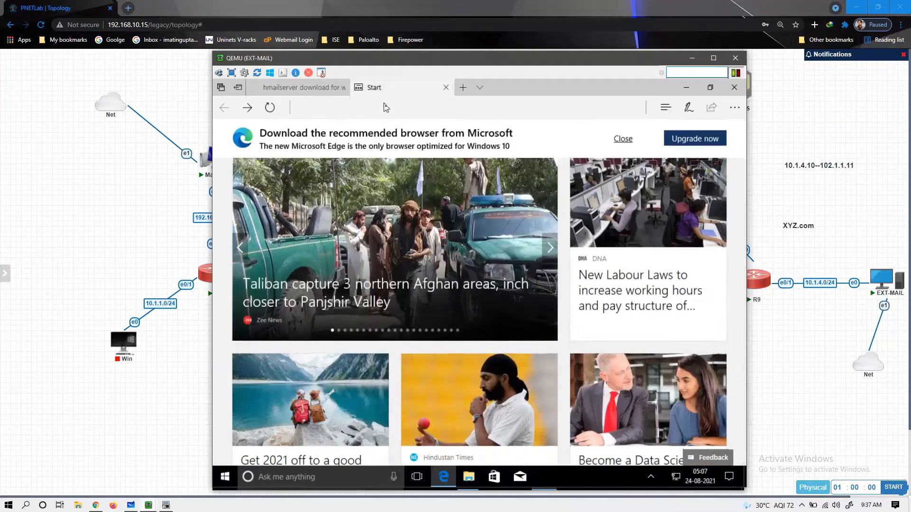
# - Load google.com and dismiss the Chrome recommendation popup on the Start tab
pyautogui.write('go')
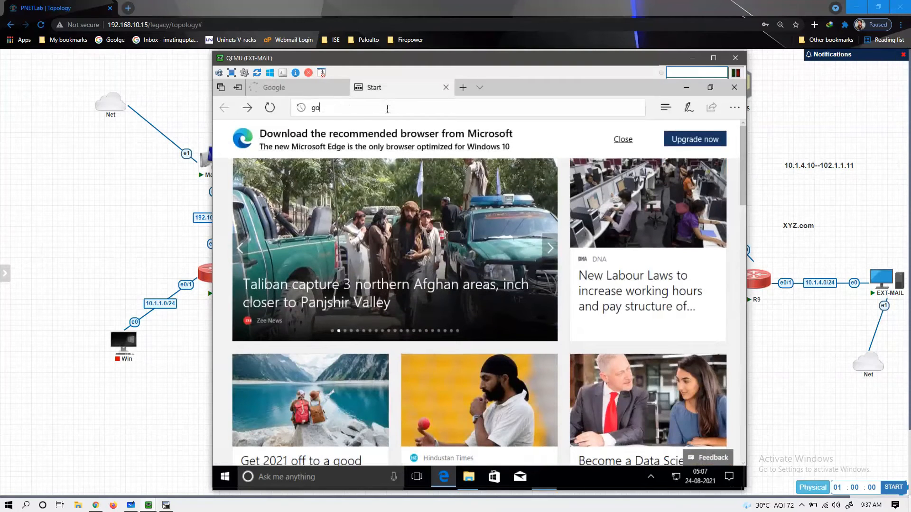
pyautogui.write('ogle.com')
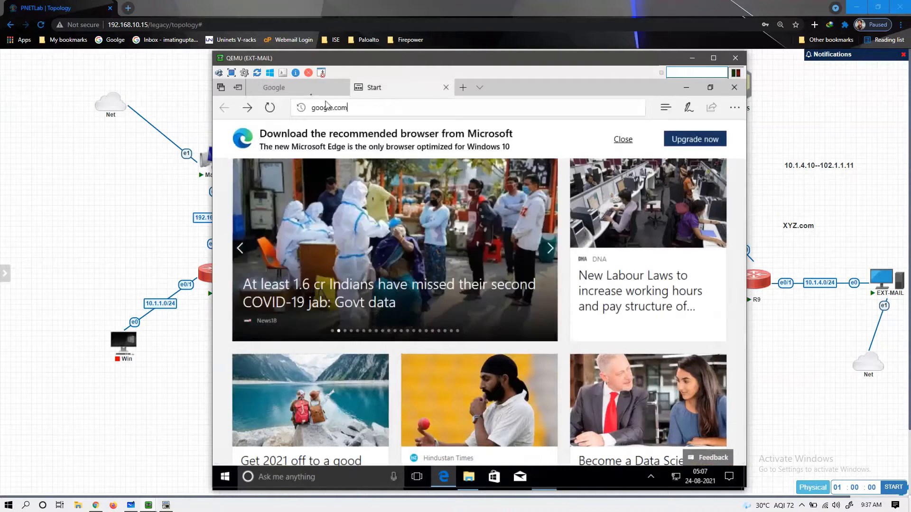
pyautogui.click(309, 92)
pyautogui.click(309, 93)
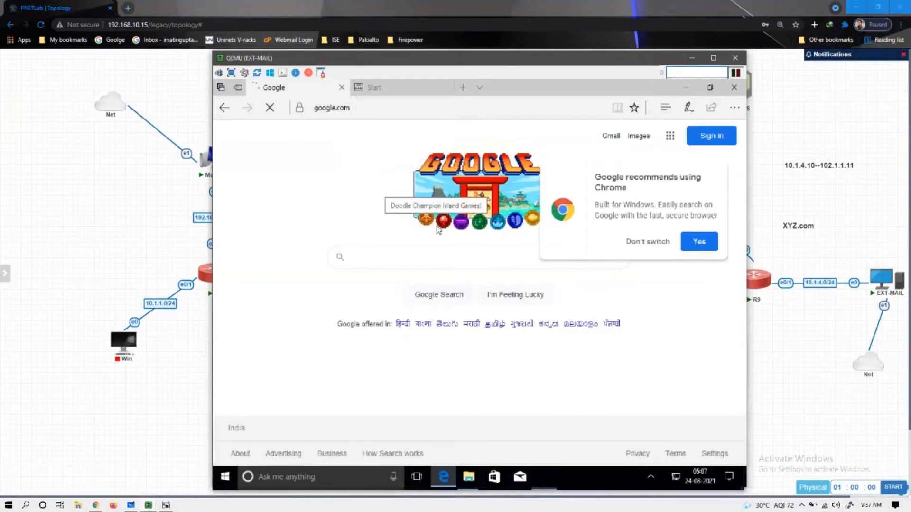
pyautogui.click(406, 90)
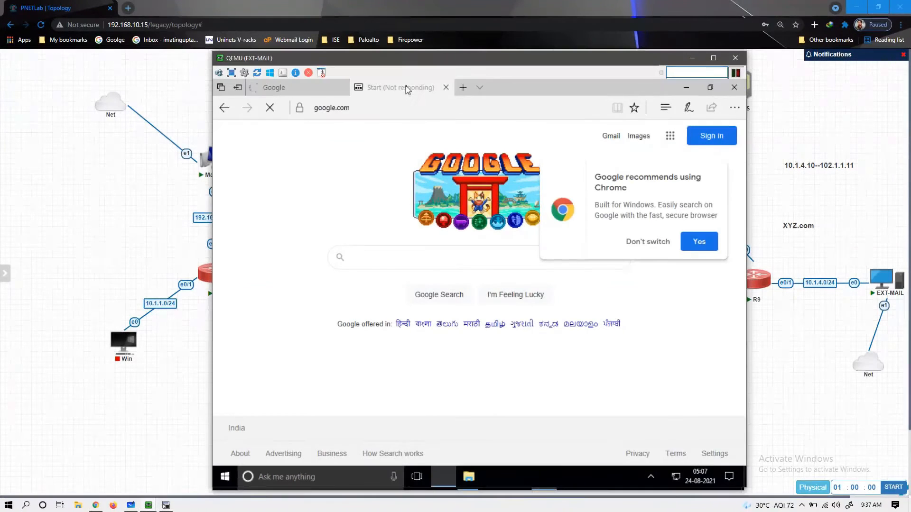
pyautogui.click(655, 241)
pyautogui.click(360, 258)
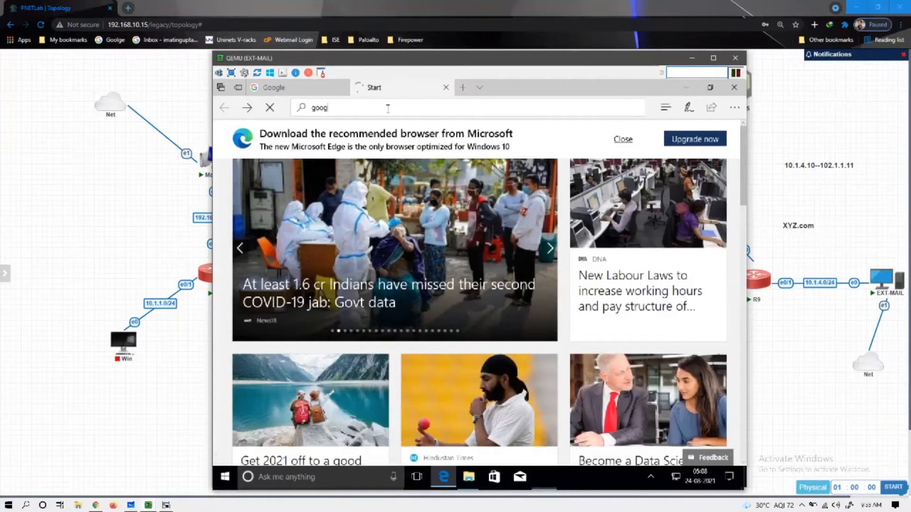
pyautogui.write('e.com')
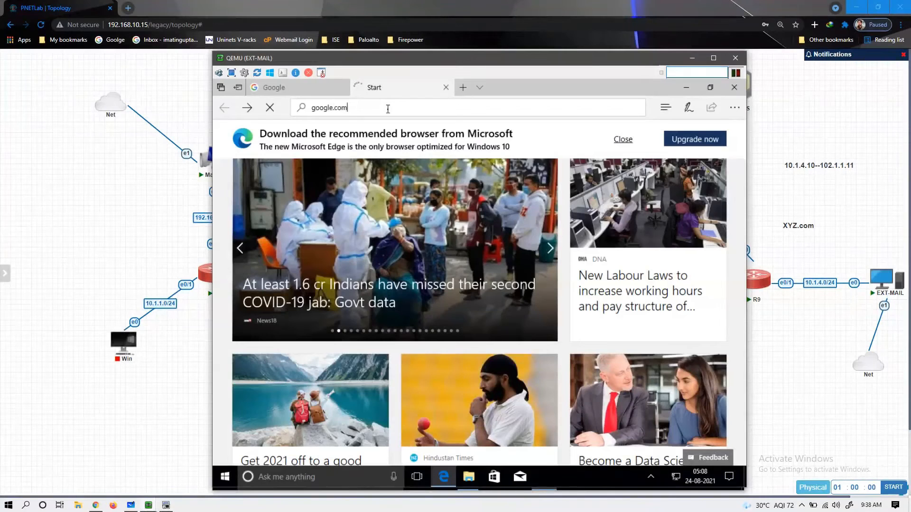
pyautogui.click(303, 86)
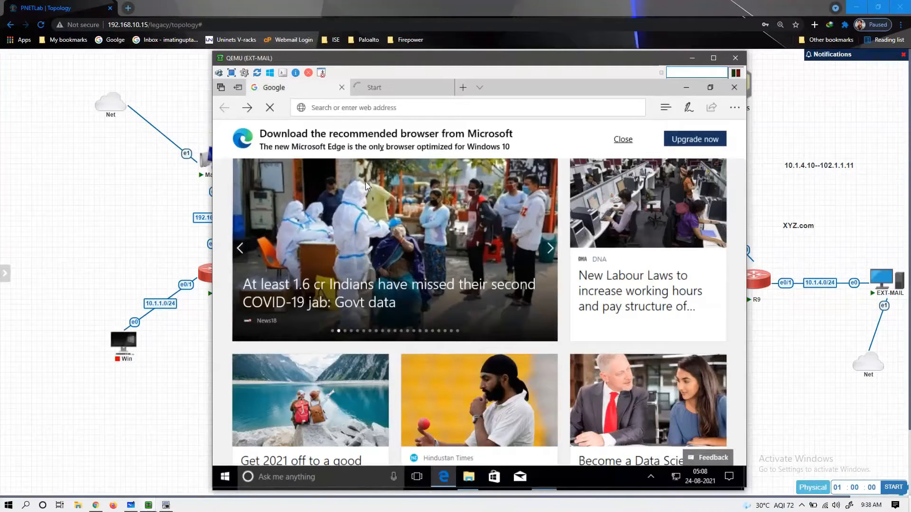
# - Search Google for 'download hmailserver 64 bit' using the autocomplete suggestion
pyautogui.write('downlo')
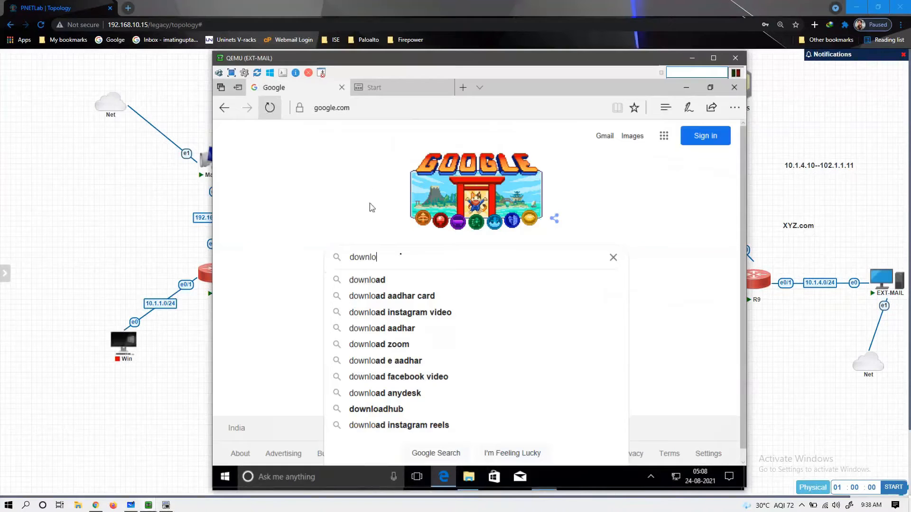
pyautogui.press('Down')
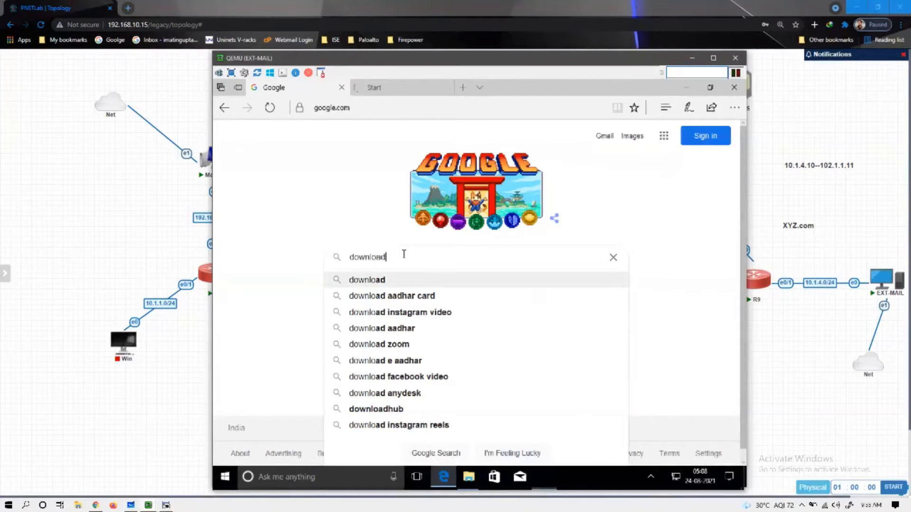
pyautogui.write('hmail server')
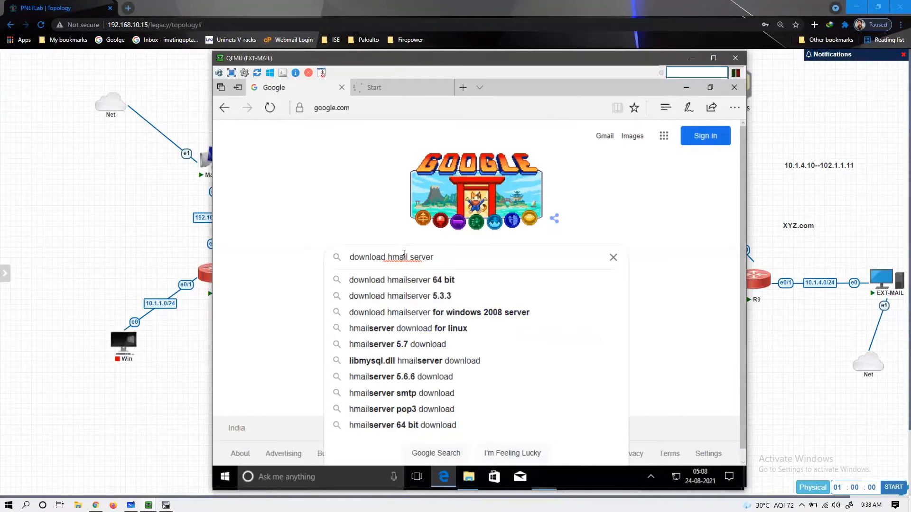
pyautogui.press('Down')
pyautogui.press('Return')
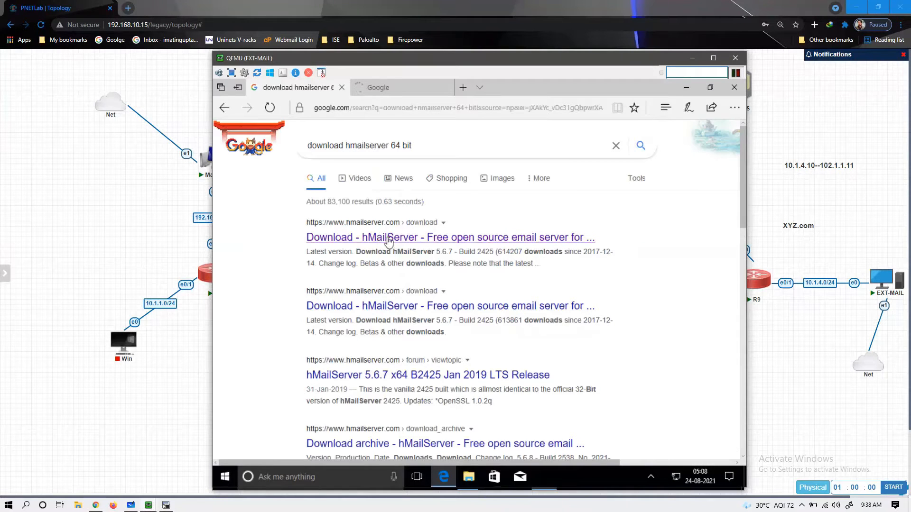
# - Start the hMailServer 5.6.7 download, then Google 'mozilla thunderbird download'
pyautogui.click(389, 240)
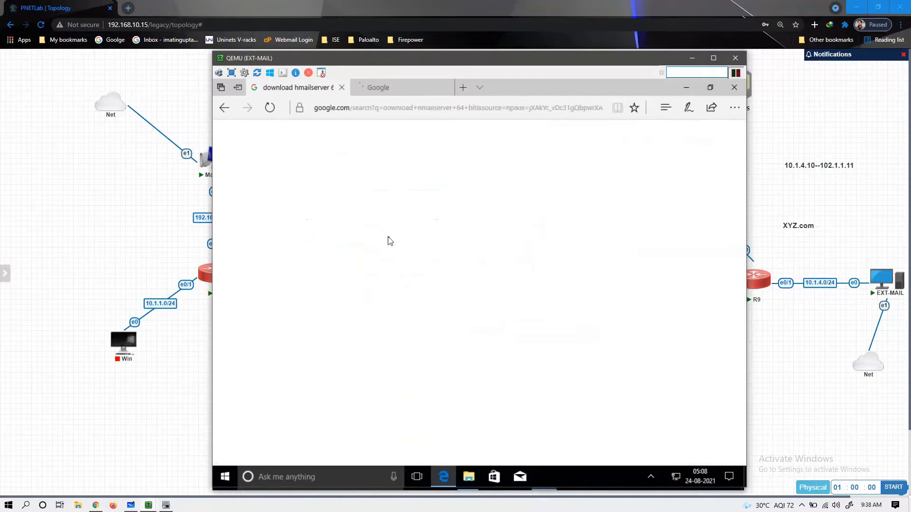
pyautogui.click(371, 220)
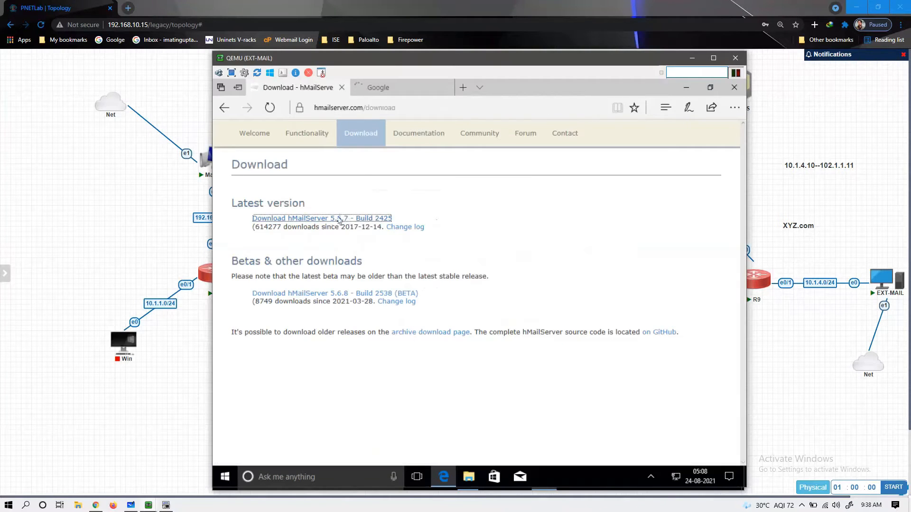
pyautogui.click(396, 89)
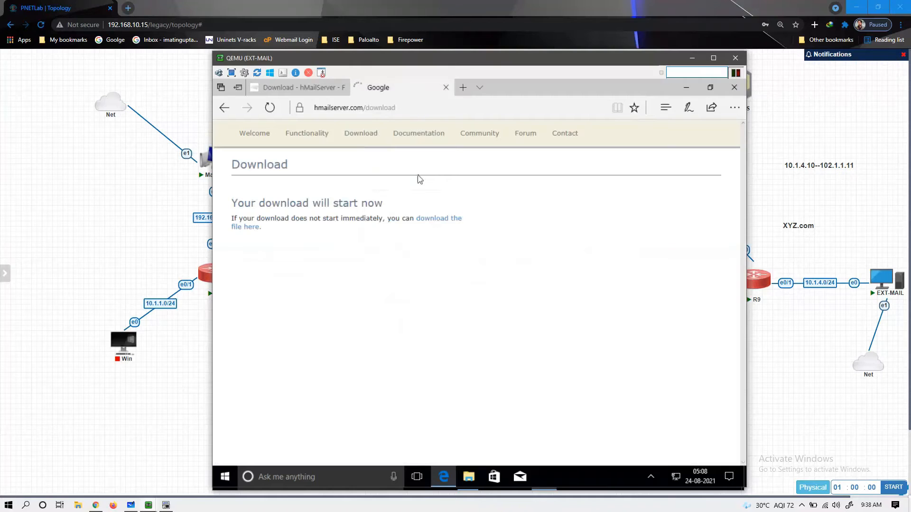
pyautogui.click(375, 257)
pyautogui.write('mo')
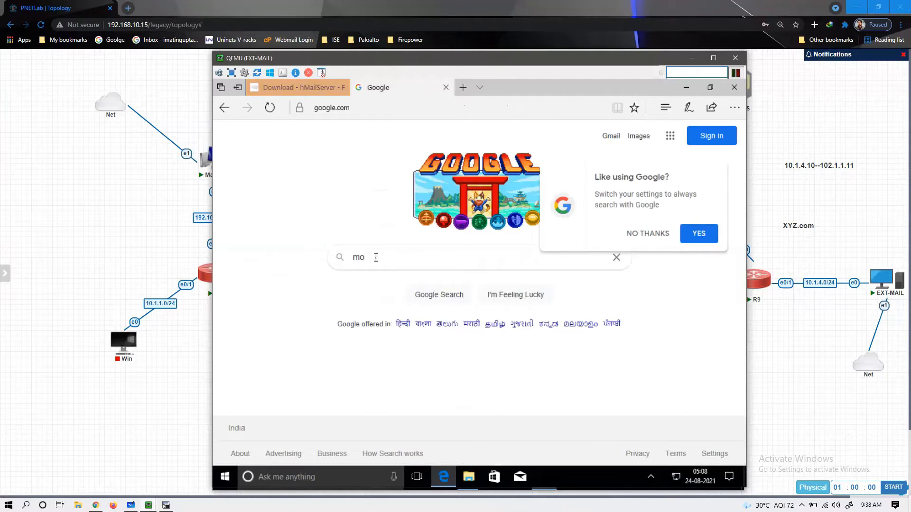
pyautogui.write('zila')
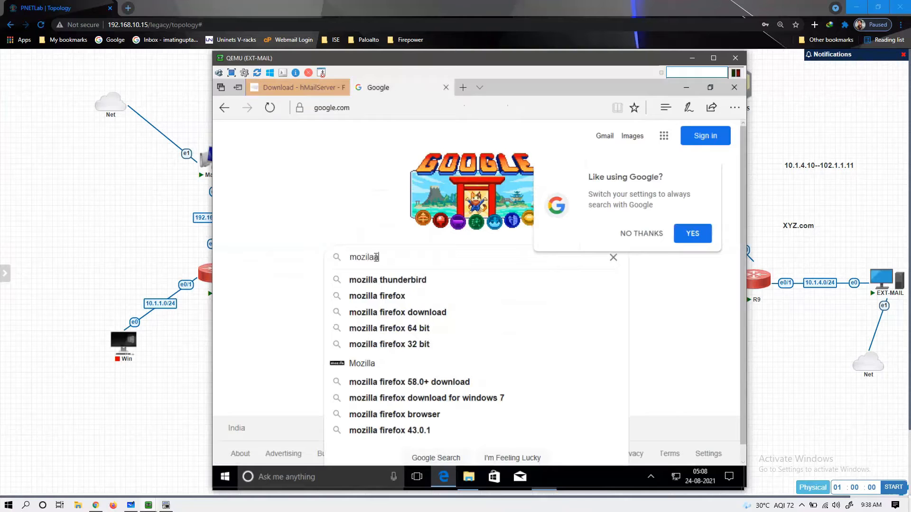
pyautogui.press('Down')
pyautogui.write('download')
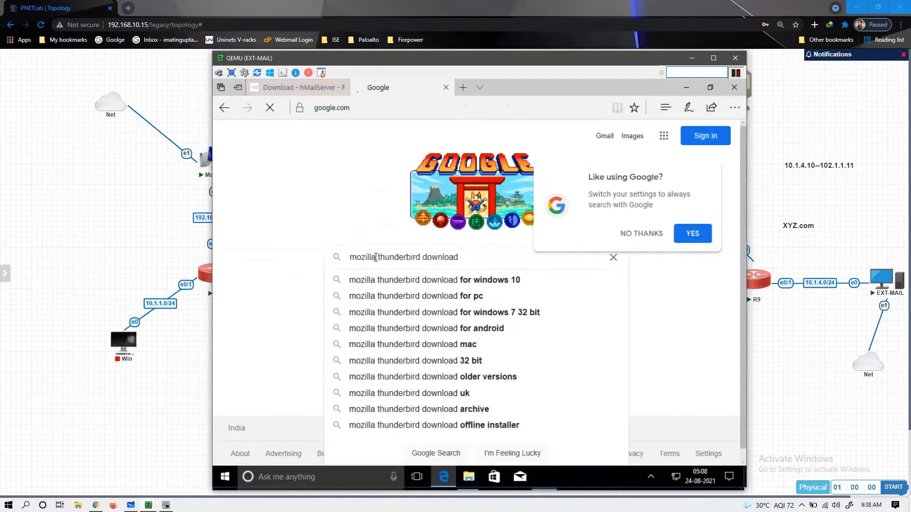
pyautogui.press('Return')
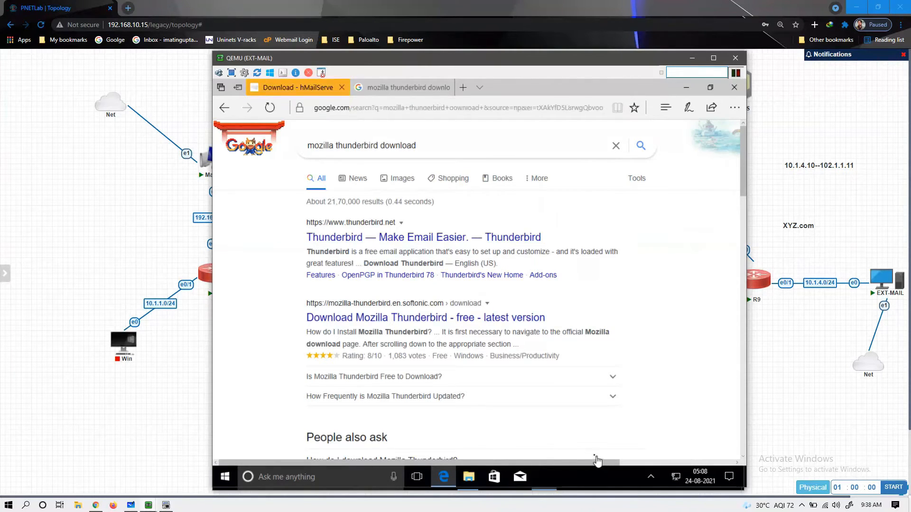
# - Save the hMailServer installer, open thunderbird.net, and switch to the Mail-SRV console
pyautogui.click(580, 451)
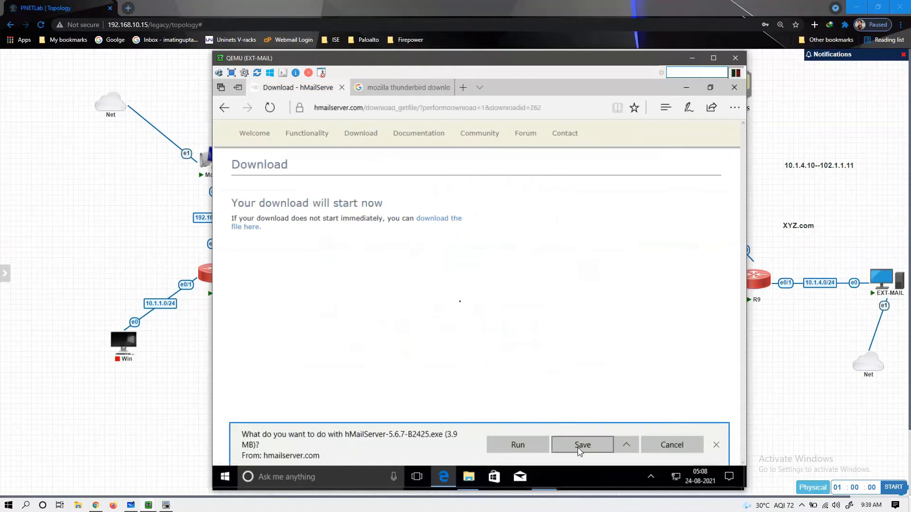
pyautogui.click(394, 91)
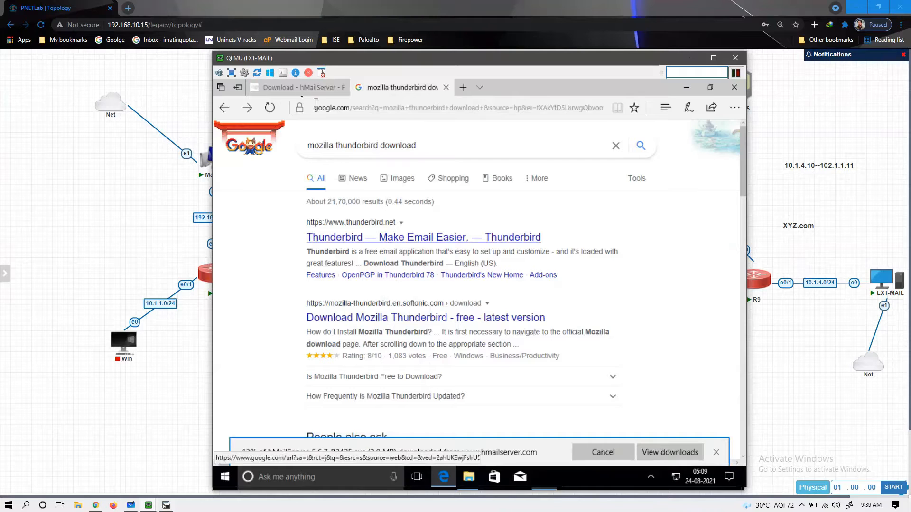
pyautogui.click(347, 237)
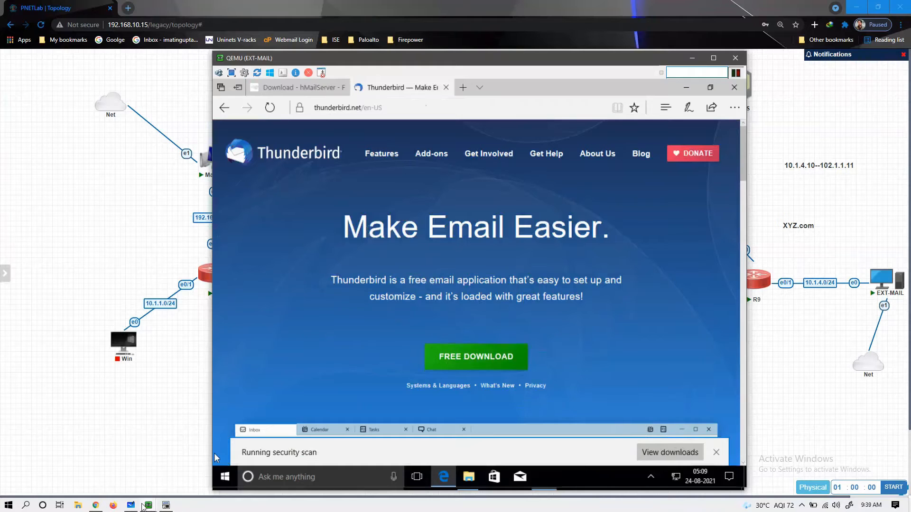
pyautogui.click(149, 505)
pyautogui.click(136, 450)
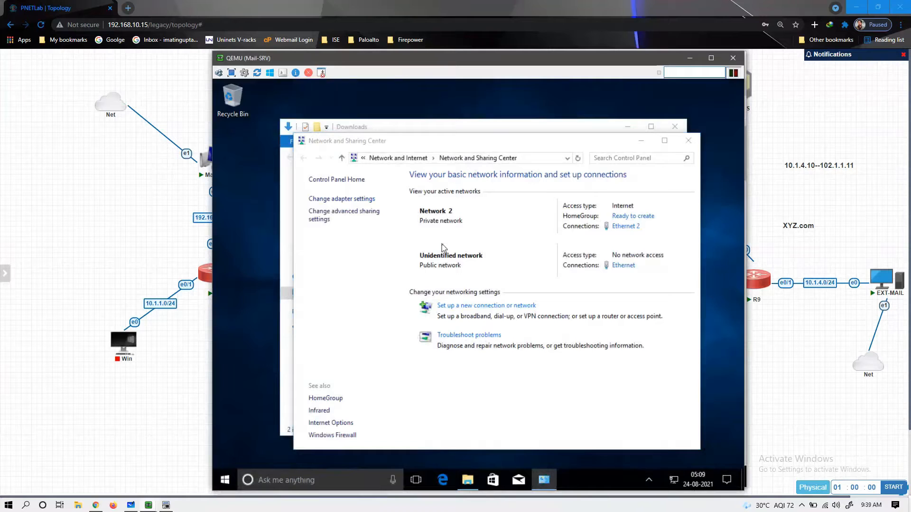
# - Disable Mail-SRV's Ethernet 2 adapter in Network Connections
pyautogui.click(359, 199)
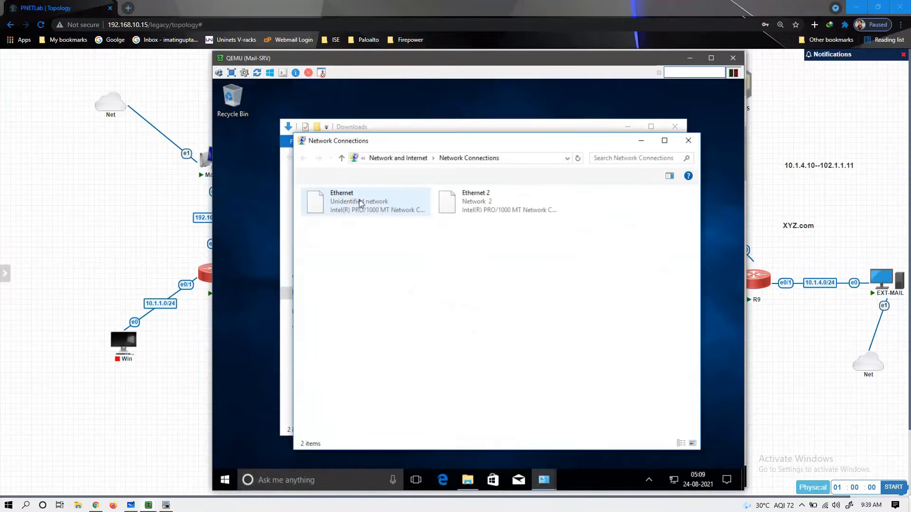
pyautogui.click(484, 208)
pyautogui.rightClick(484, 207)
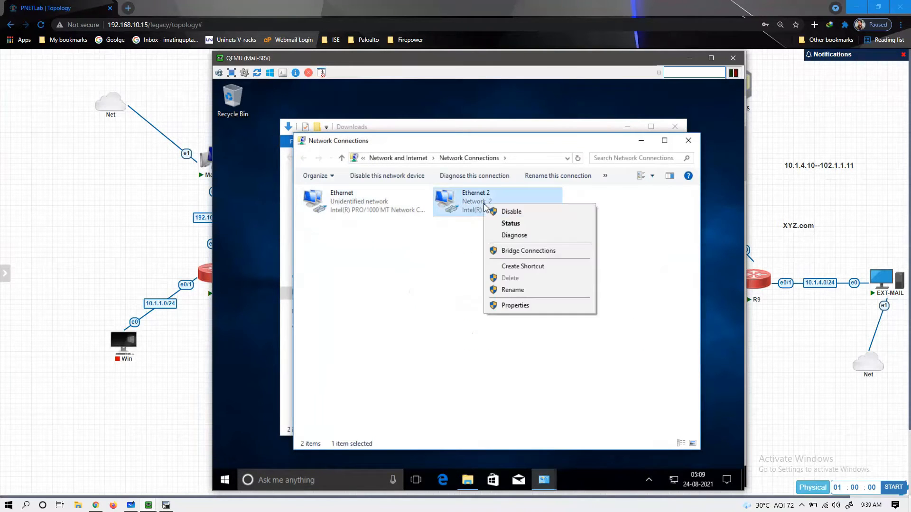
pyautogui.click(504, 211)
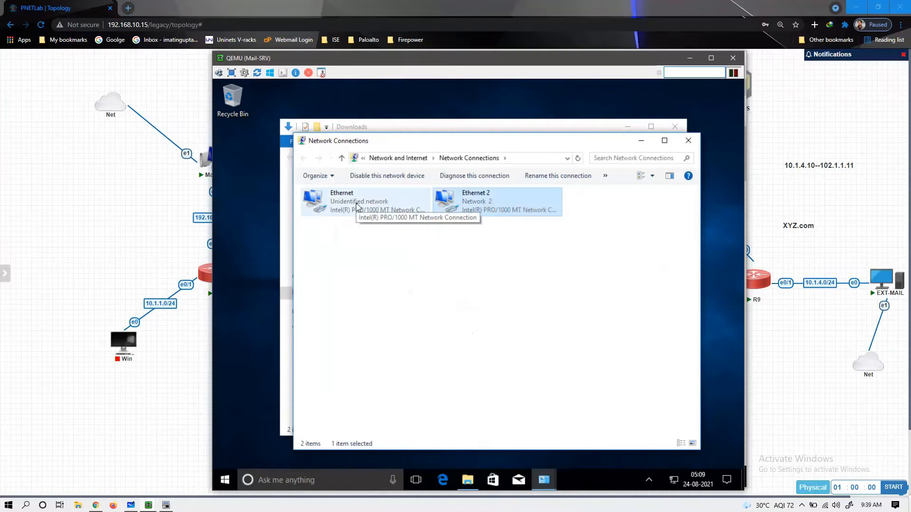
# - Give Ethernet static IPv4 192.168.1.10/255.255.255.0, gateway 192.168.1.1, DNS 103.1.1.10
pyautogui.rightClick(357, 206)
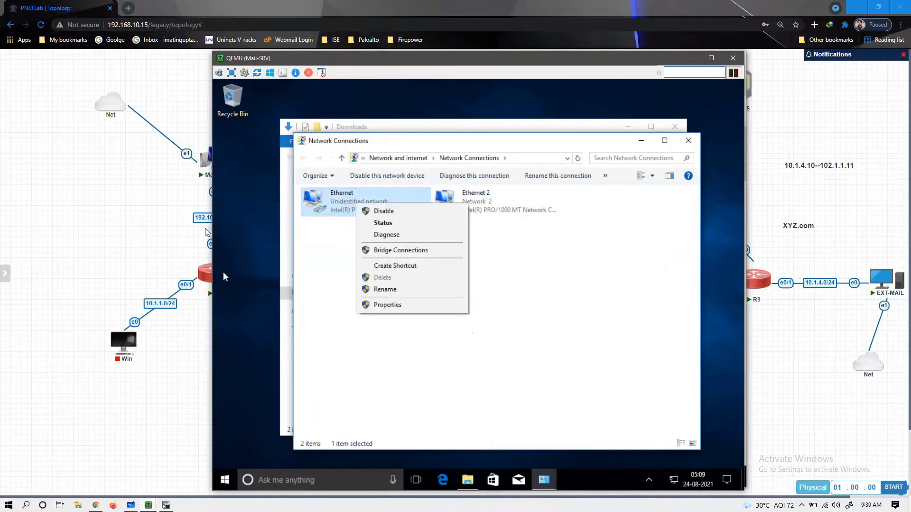
pyautogui.moveTo(313, 64); pyautogui.dragTo(362, 61)
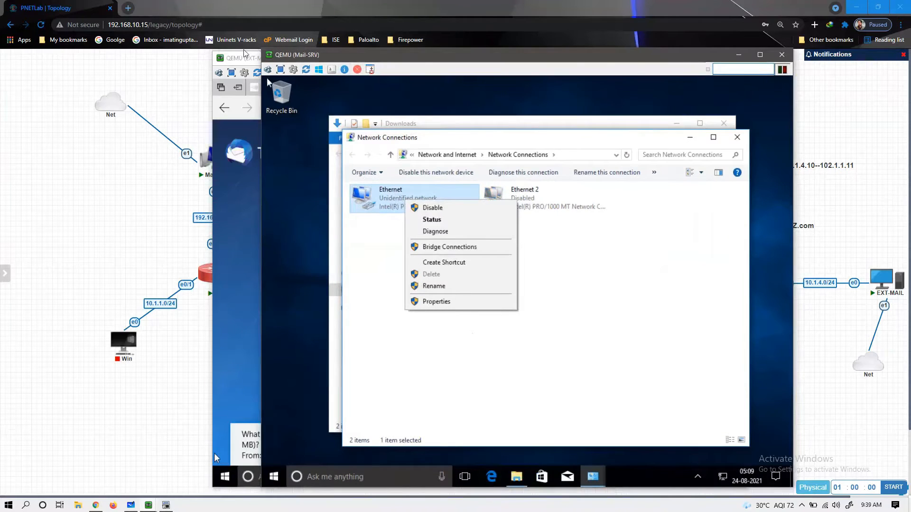
pyautogui.moveTo(242, 56); pyautogui.dragTo(295, 60)
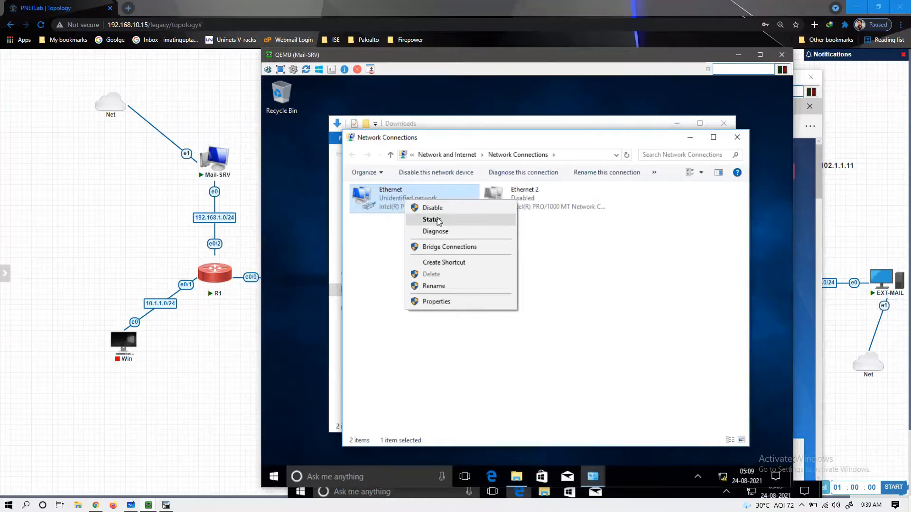
pyautogui.click(436, 302)
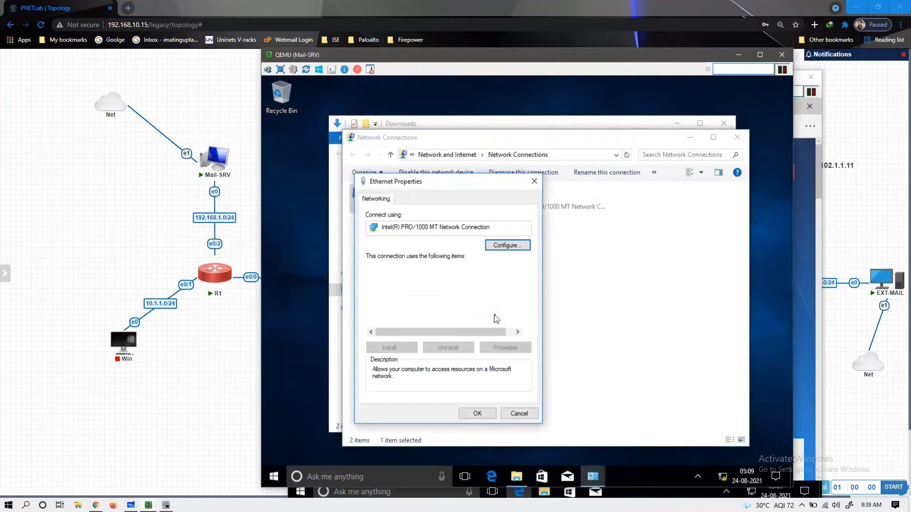
pyautogui.click(470, 296)
pyautogui.click(505, 348)
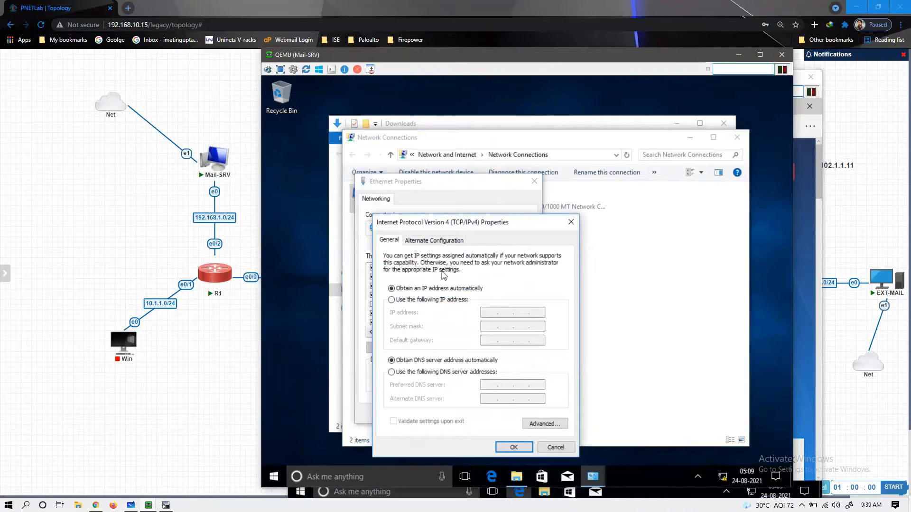
pyautogui.click(427, 300)
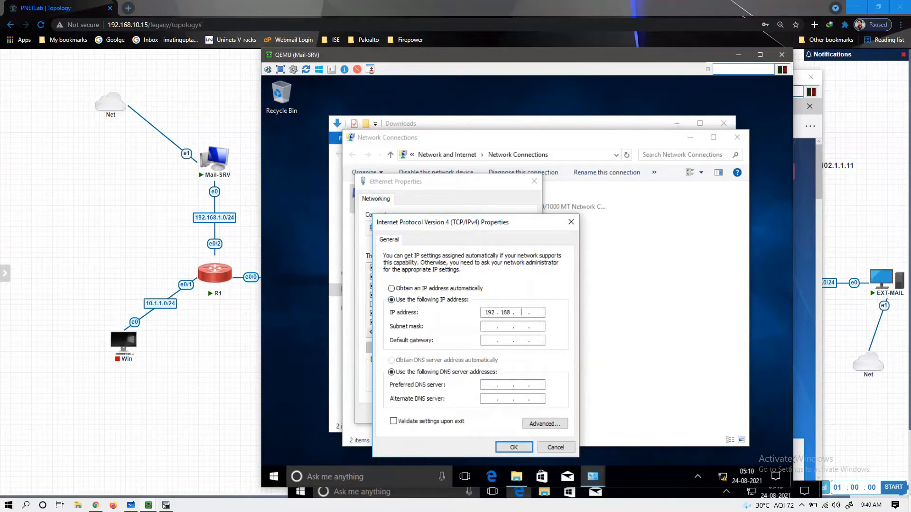
pyautogui.press('Tab')
pyautogui.write('255')
pyautogui.press('Tab')
pyautogui.press('Tab')
pyautogui.press('Tab')
pyautogui.click(514, 449)
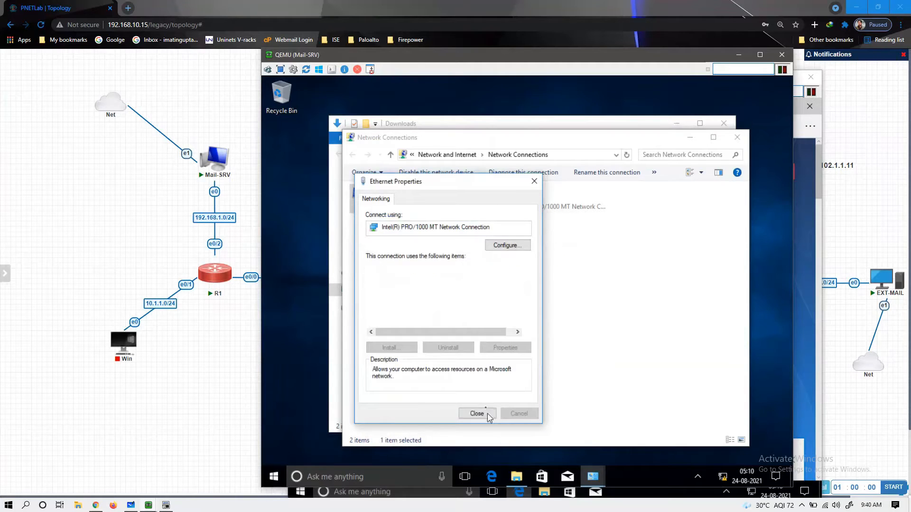
pyautogui.click(486, 415)
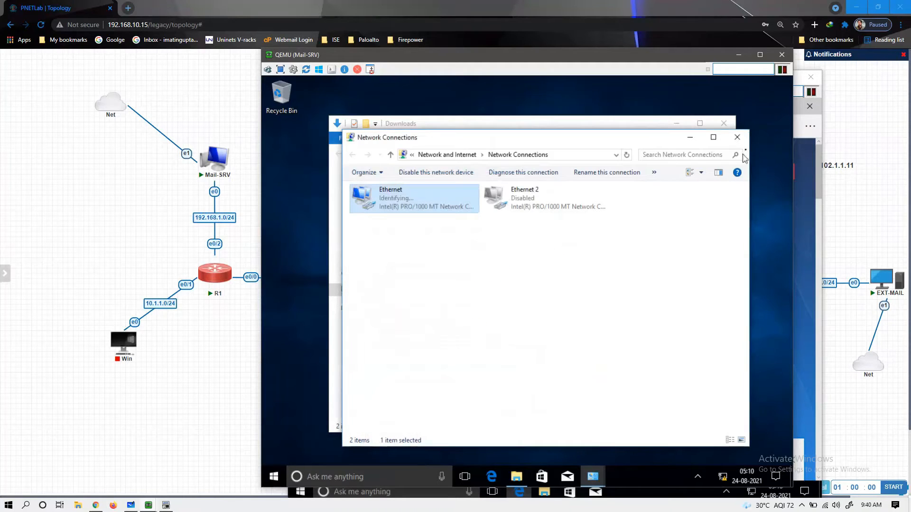
# - Close Mail-SRV's Network Connections, Network and Sharing Center and Downloads windows, dismissing the discovery prompt
pyautogui.click(738, 143)
pyautogui.click(738, 139)
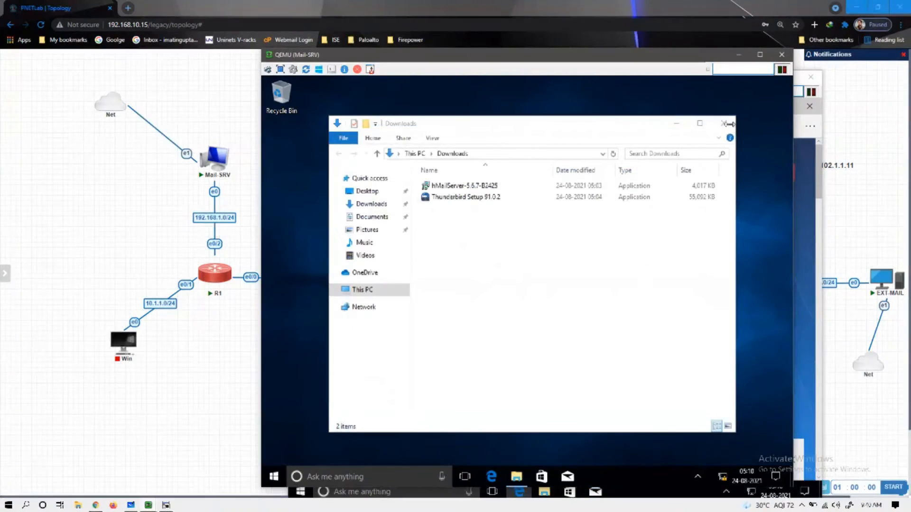
pyautogui.click(725, 124)
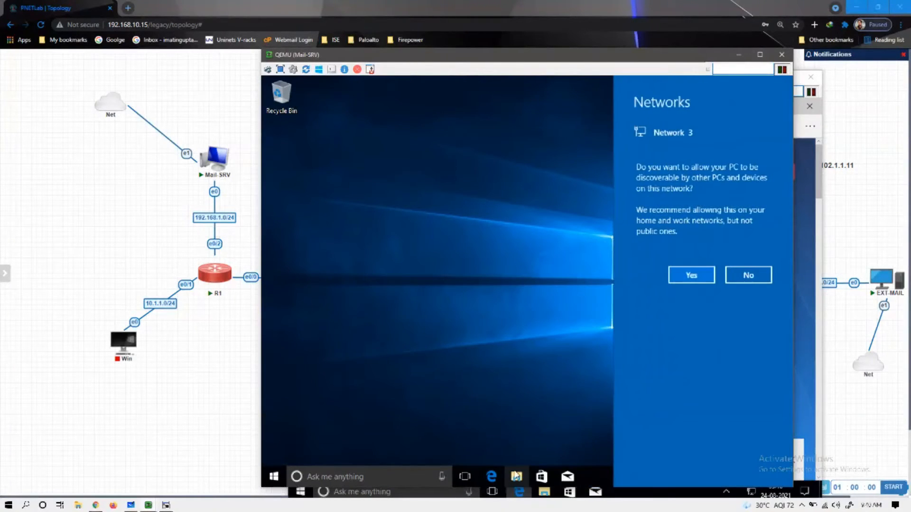
pyautogui.click(540, 430)
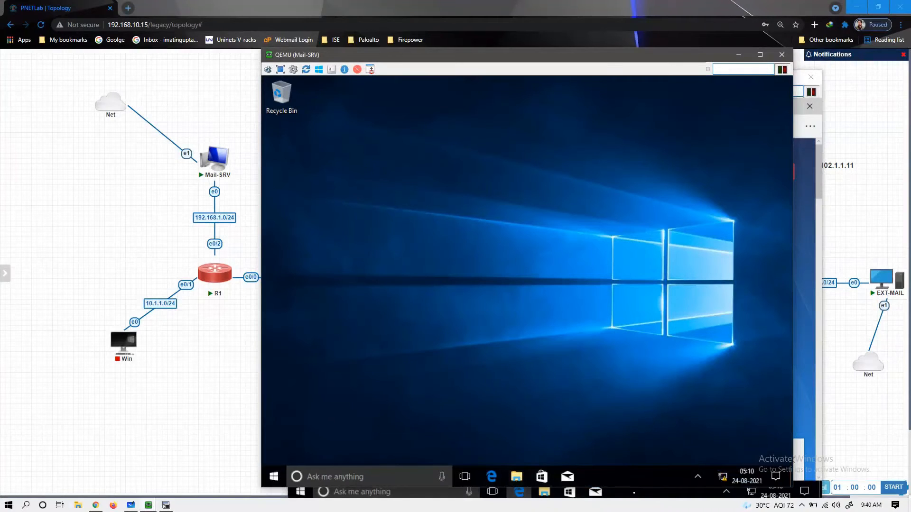
# - Save the Thunderbird installer on EXT-MAIL, then minimize both VM consoles
pyautogui.click(634, 493)
pyautogui.click(658, 462)
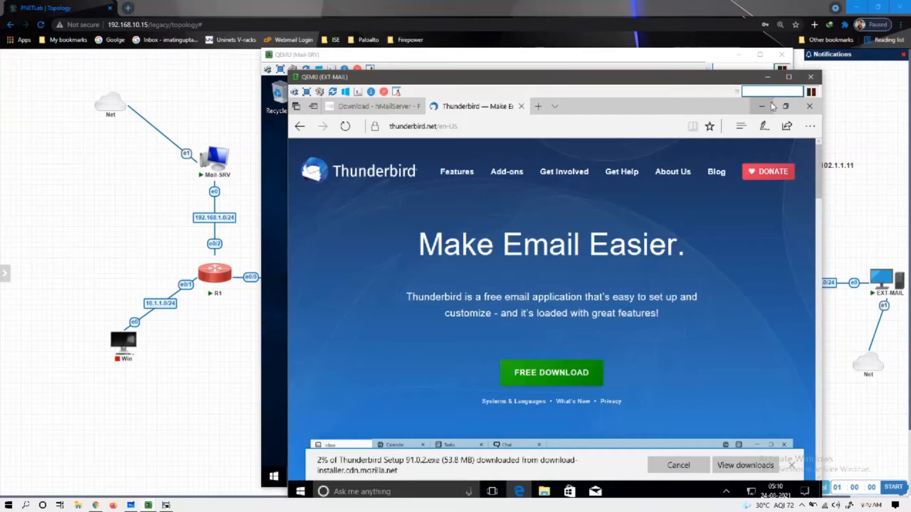
pyautogui.click(767, 78)
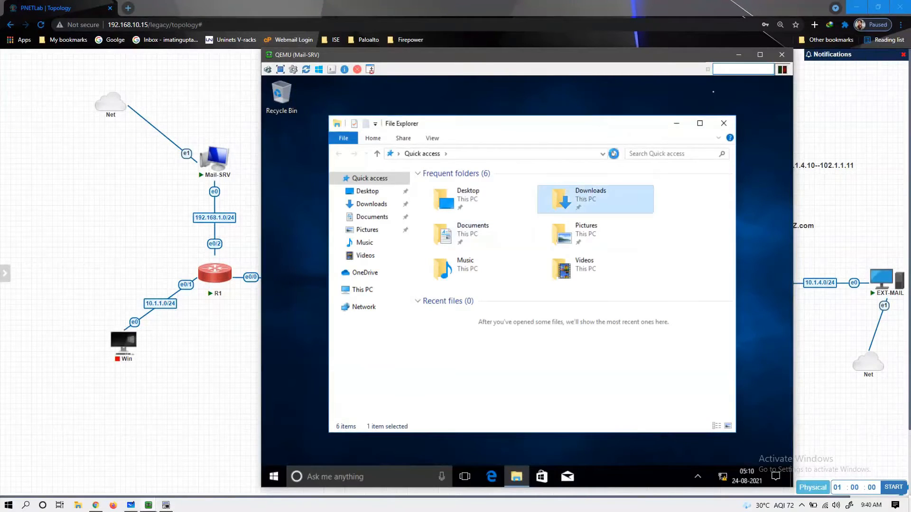
pyautogui.click(743, 58)
# - On the DNS VM, open the Ethernet adapter's properties via Network and Sharing Center
pyautogui.moveTo(148, 505)
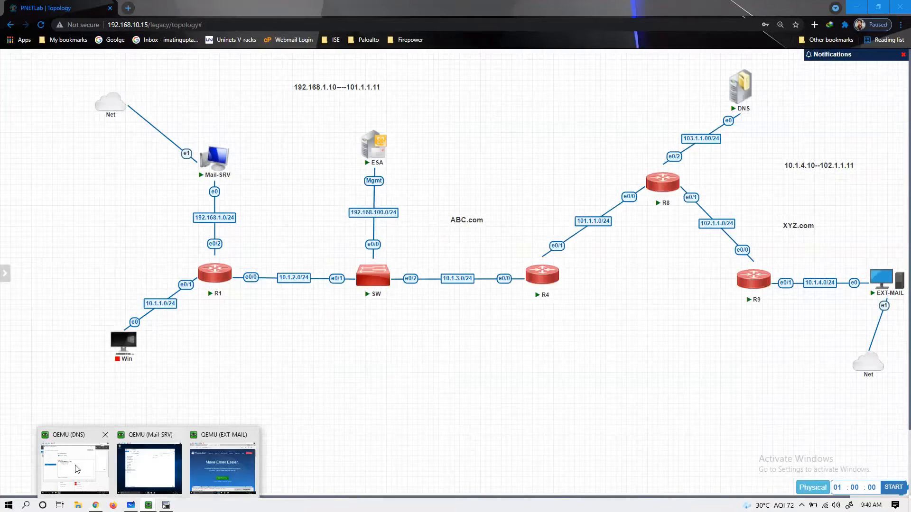
pyautogui.click(77, 469)
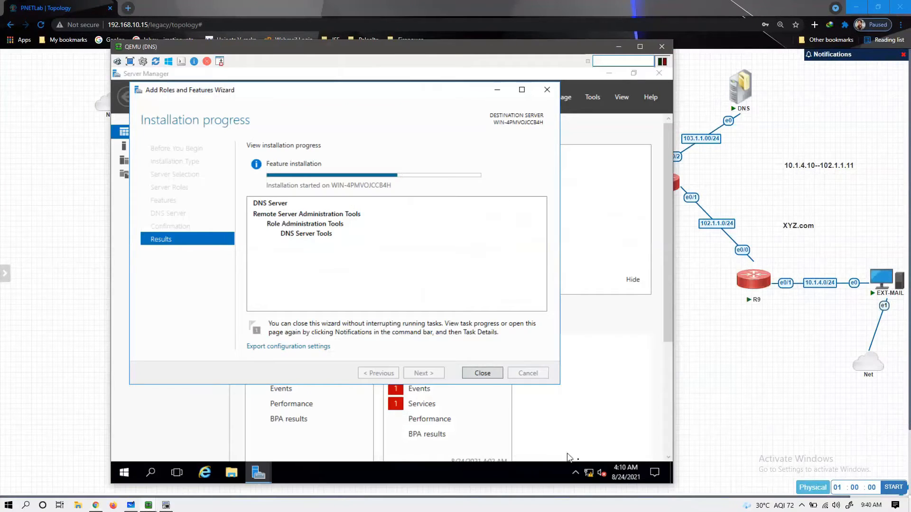
pyautogui.rightClick(589, 473)
pyautogui.press('Escape')
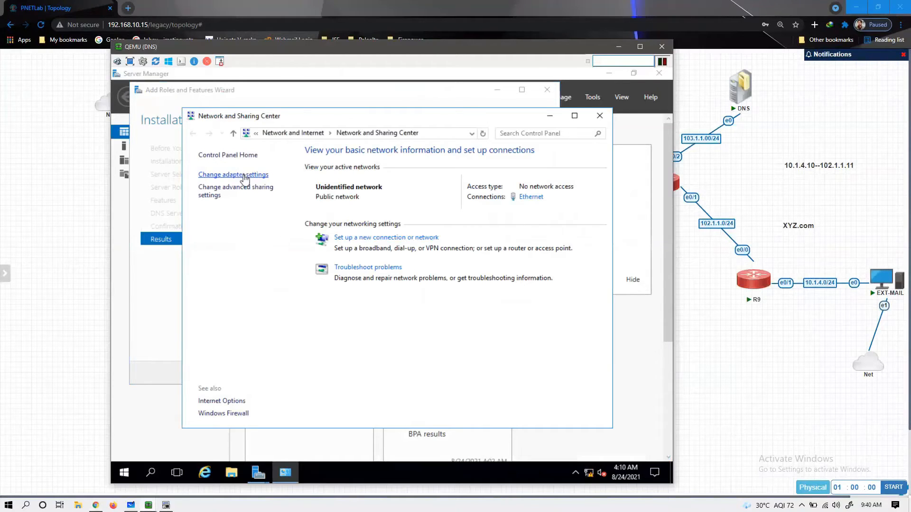
pyautogui.click(245, 176)
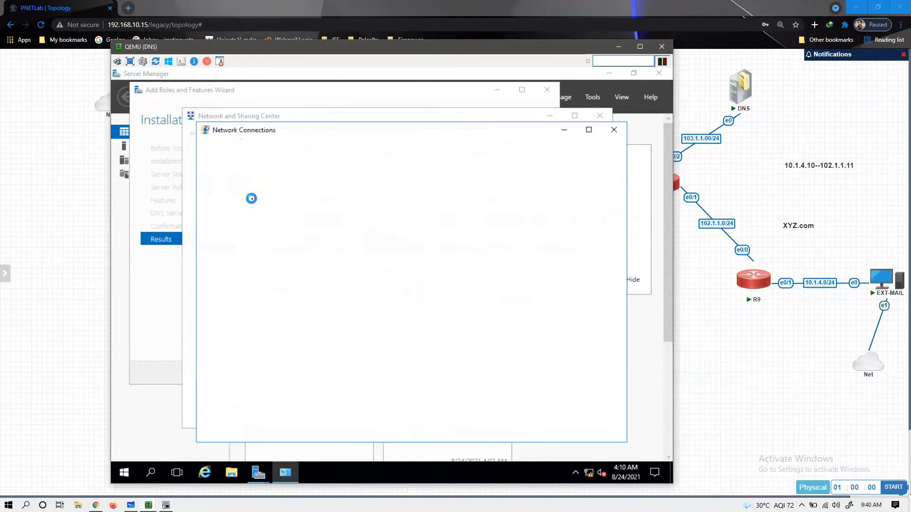
pyautogui.click(247, 195)
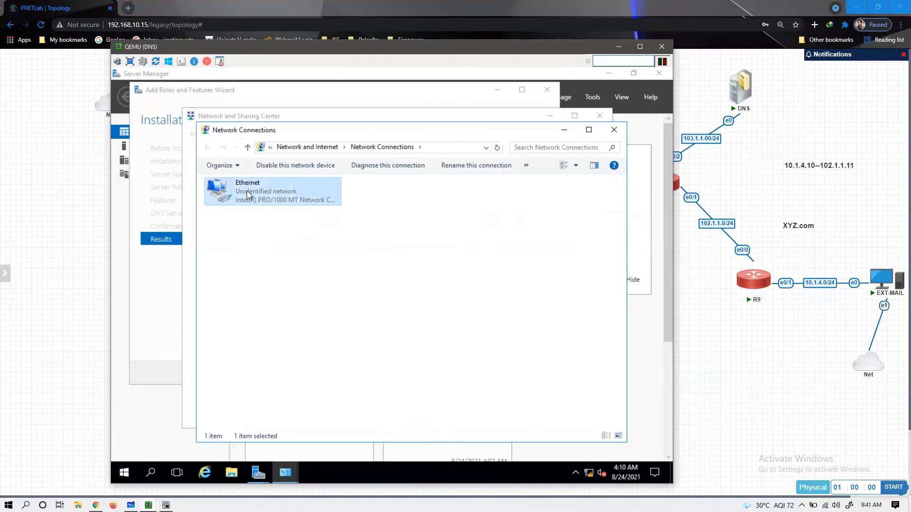
pyautogui.rightClick(247, 190)
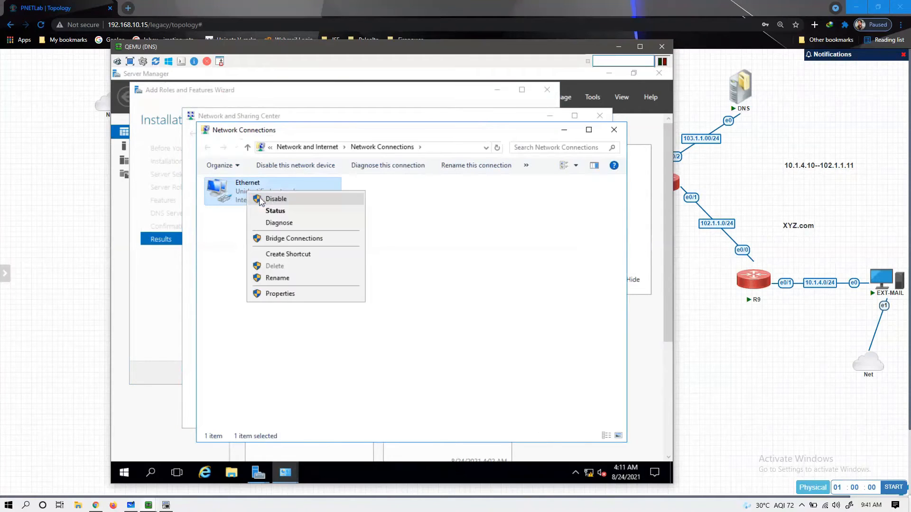
pyautogui.click(293, 293)
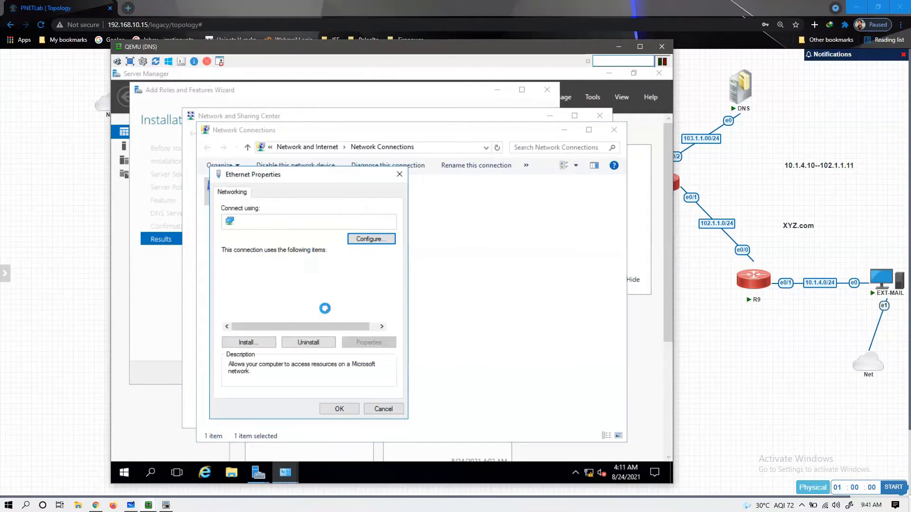
# - Set IPv4 to 103.1.1.10, mask 255.255.255.0, gateway 103.1.1.1, DNS 103.1.1.10, and apply
pyautogui.click(317, 290)
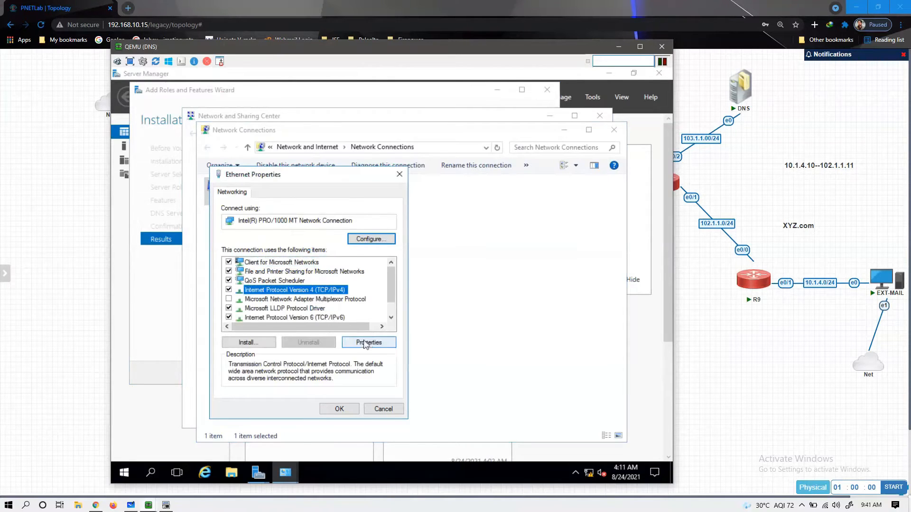
pyautogui.click(369, 345)
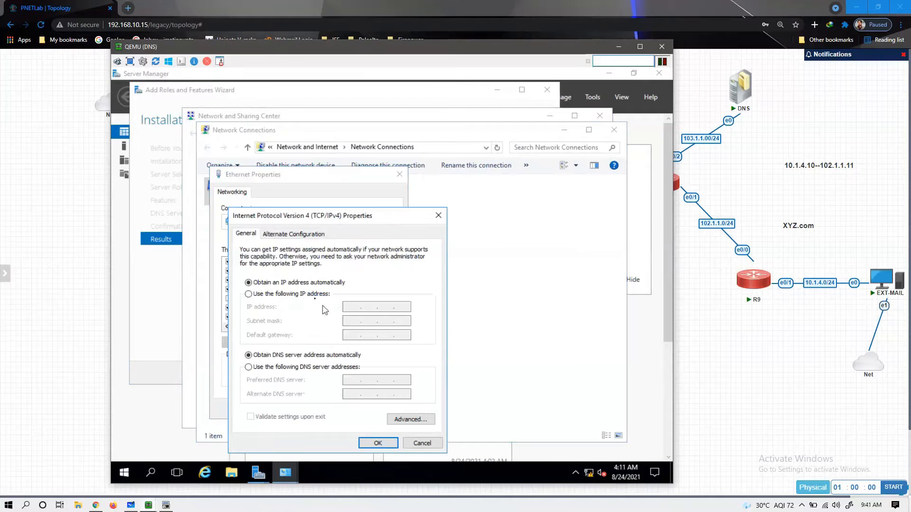
pyautogui.click(314, 294)
pyautogui.write('103.1.1.10')
pyautogui.press('Tab')
pyautogui.press('Tab')
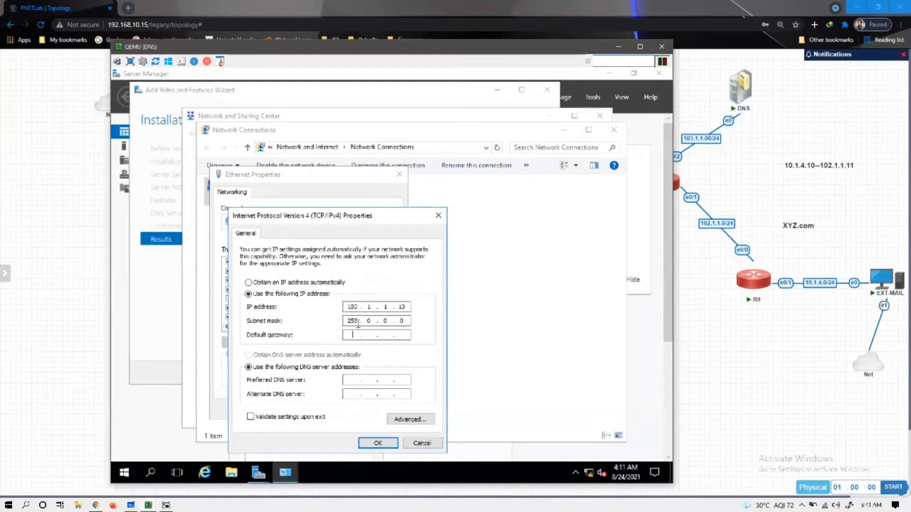
pyautogui.write('.255.255')
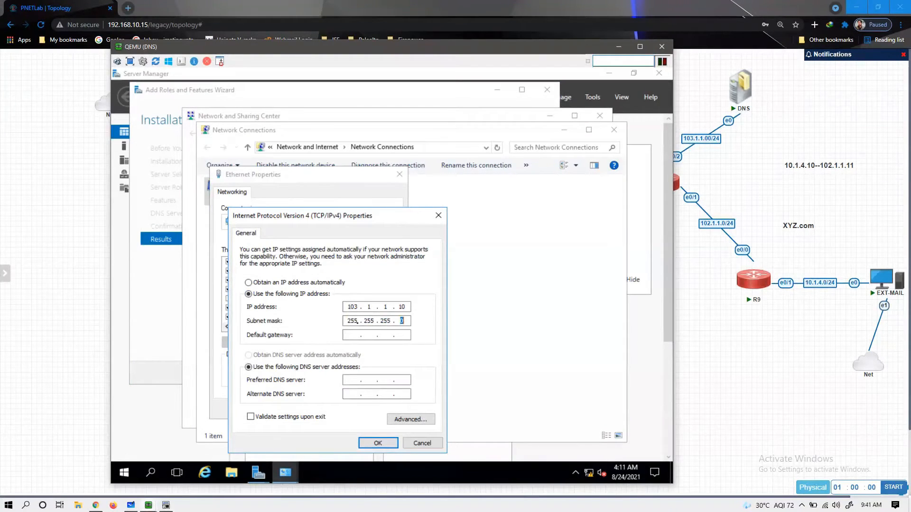
pyautogui.write('.1')
pyautogui.press('Tab')
pyautogui.press('Tab')
pyautogui.write('1')
pyautogui.click(377, 443)
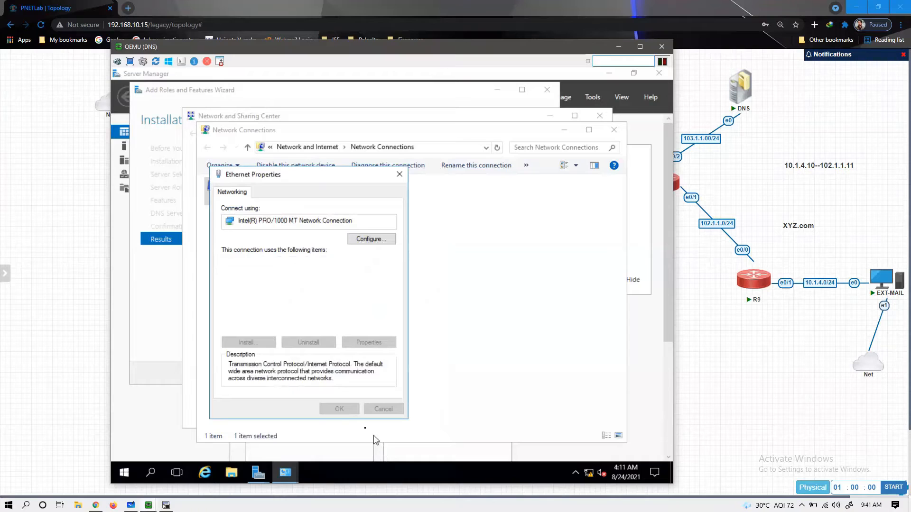
pyautogui.click(339, 409)
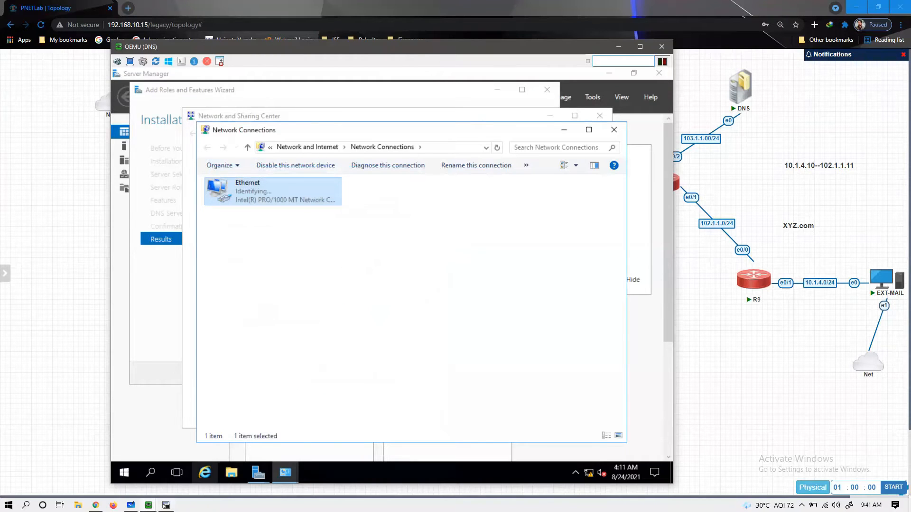
# - On R8, run enable and show ip interface brief, highlighting Ethernet0/2's 103.1.1.1 address
pyautogui.click(166, 506)
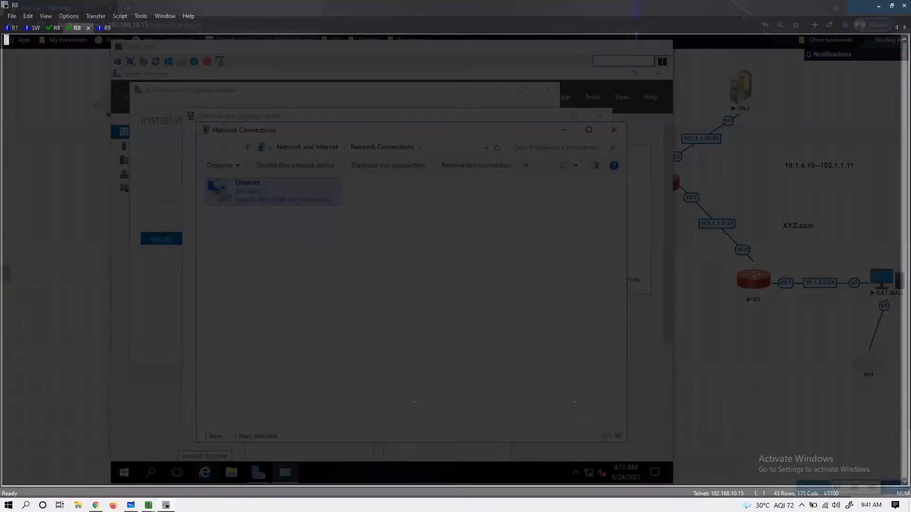
pyautogui.press('Return')
pyautogui.write('enable')
pyautogui.press('Tab')
pyautogui.press('Return')
pyautogui.write('sho')
pyautogui.press('Tab')
pyautogui.write('ip int br')
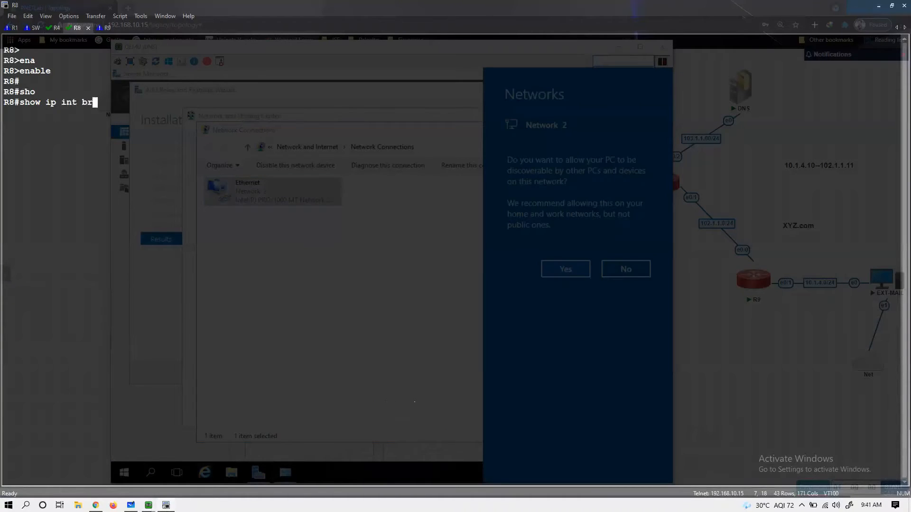
pyautogui.press('Tab')
pyautogui.press('Return')
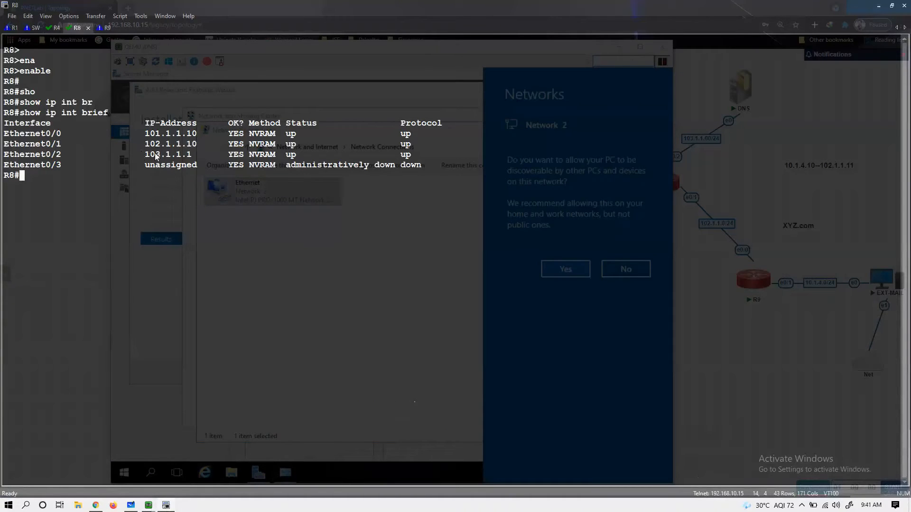
pyautogui.moveTo(141, 155); pyautogui.dragTo(207, 155)
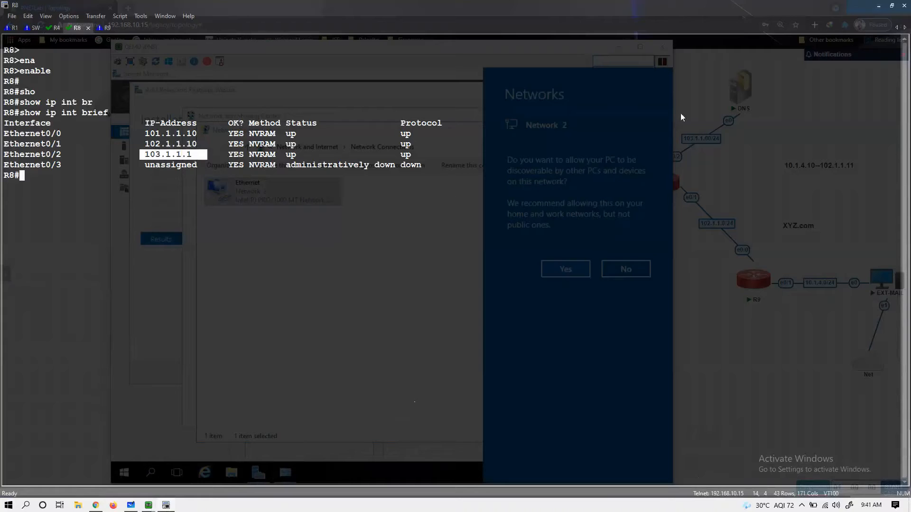
pyautogui.click(823, 76)
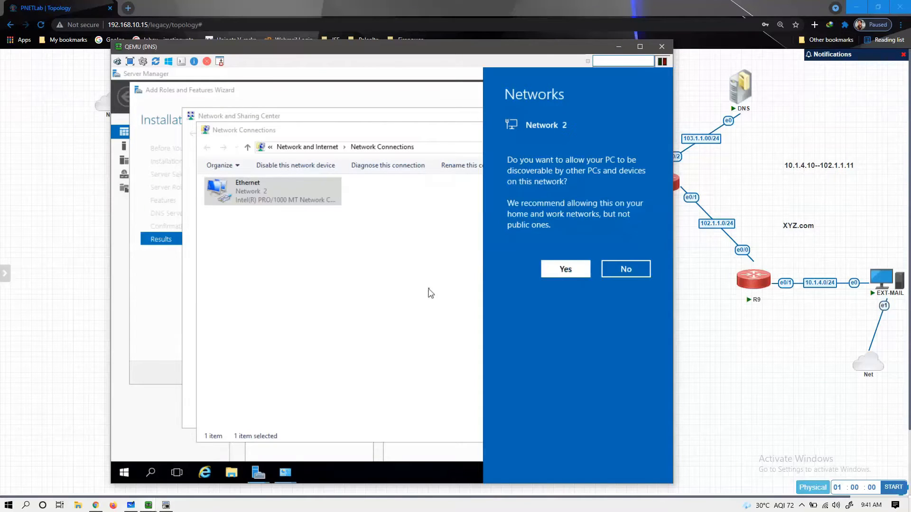
# - Minimize the router terminal, then close the completed DNS install wizard and Network Connections
pyautogui.click(429, 292)
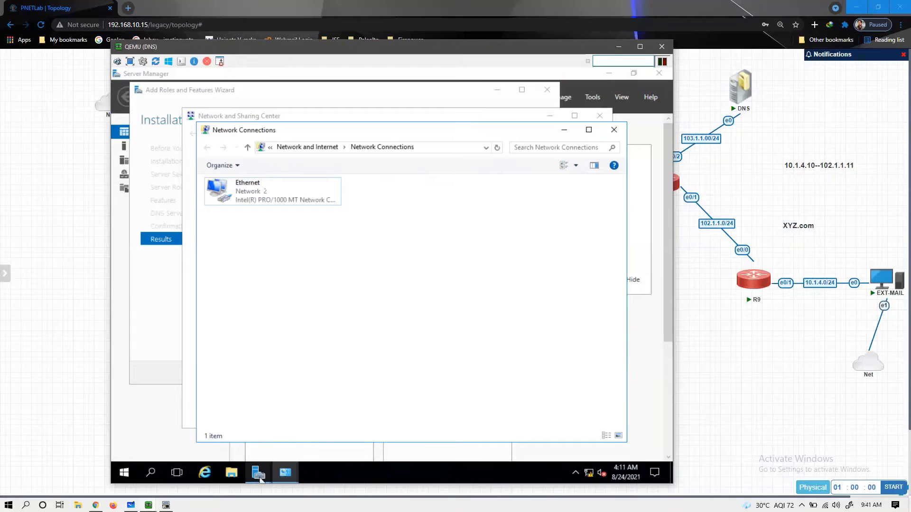
pyautogui.moveTo(263, 477)
pyautogui.click(318, 407)
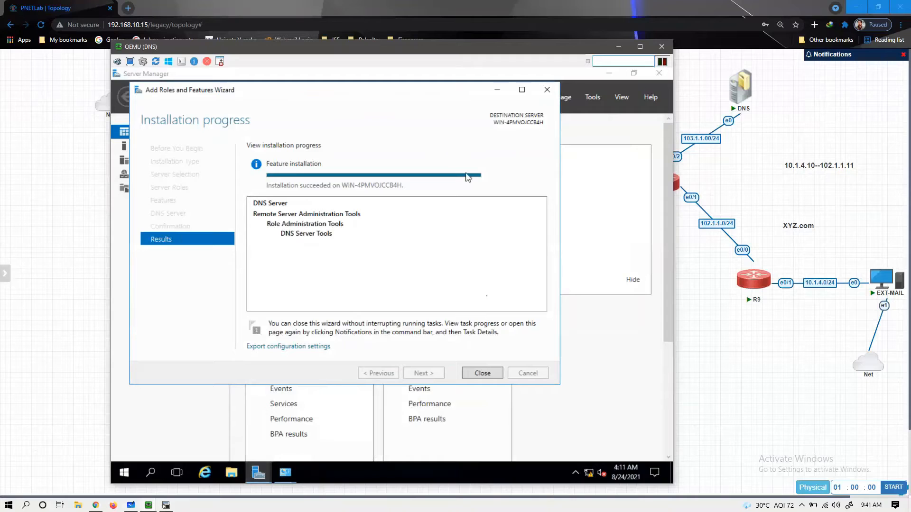
pyautogui.click(482, 374)
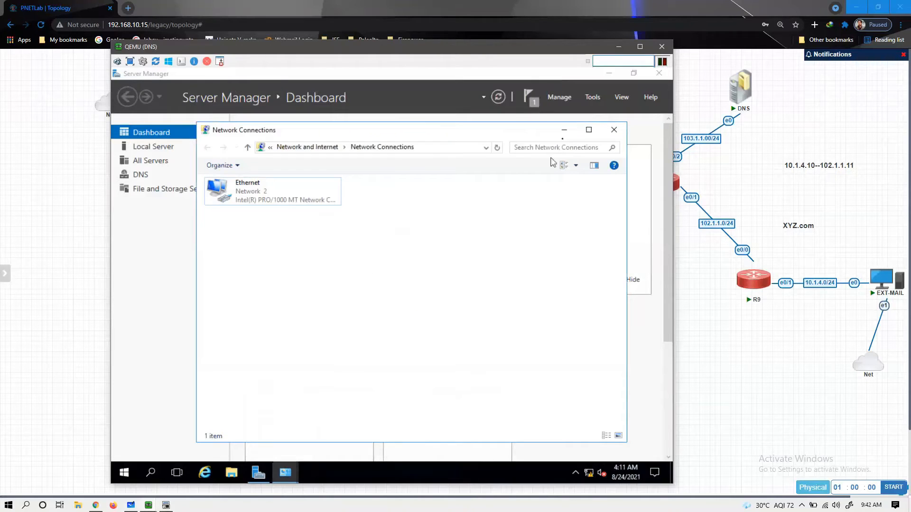
pyautogui.click(613, 130)
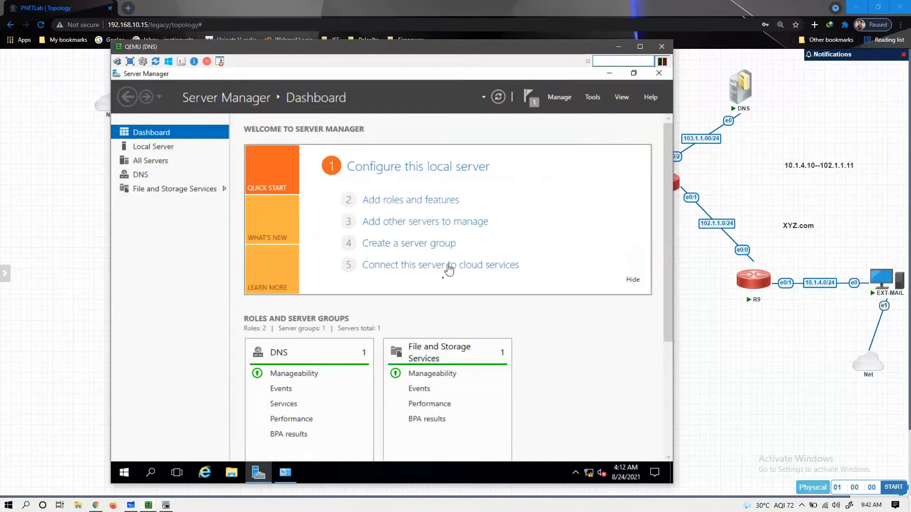
# - View the DNS role page listing 103.1.1.10 online, then launch DNS Manager from Tools
pyautogui.click(143, 176)
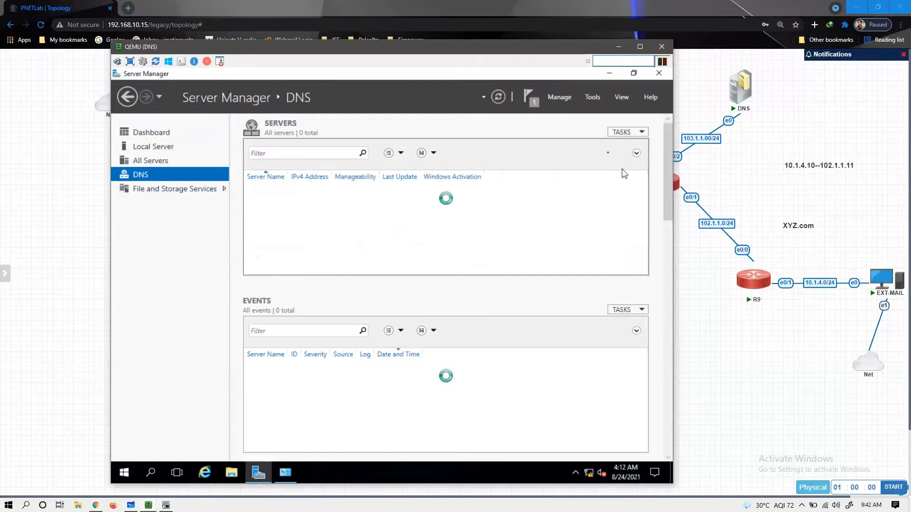
pyautogui.click(599, 93)
pyautogui.click(553, 160)
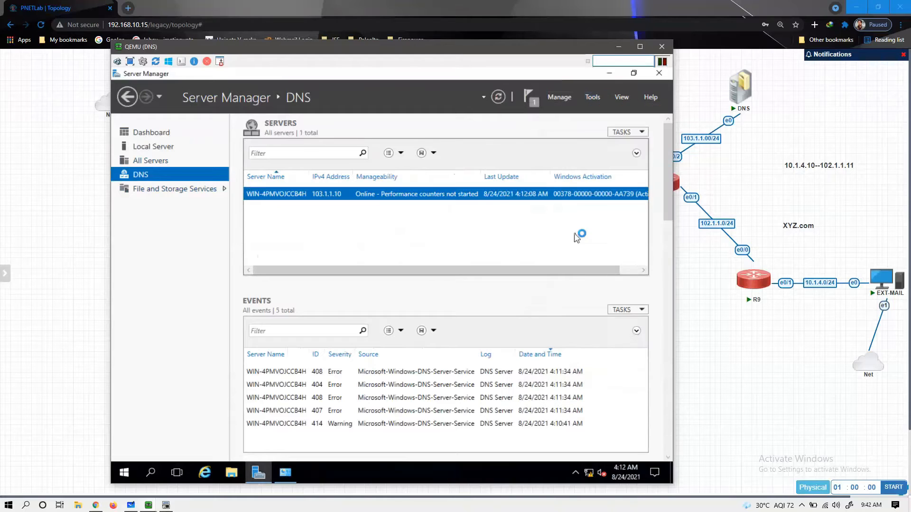
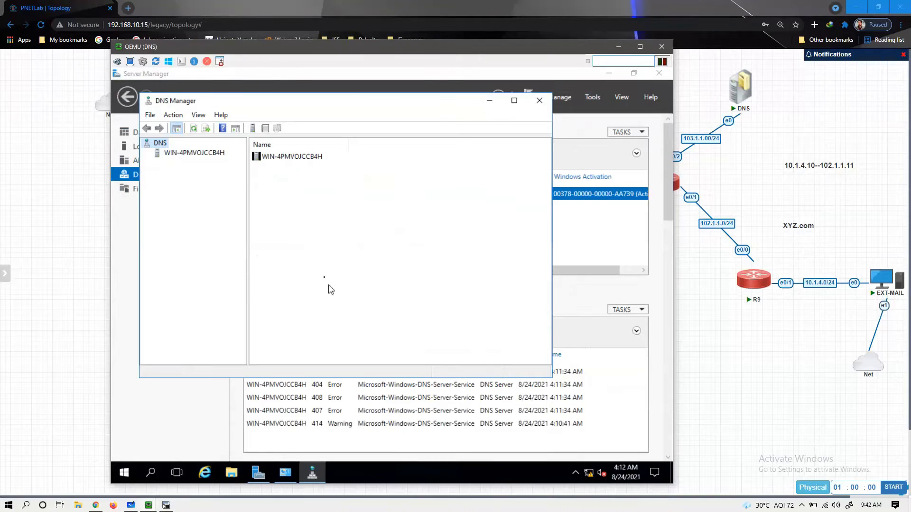
# - Create the Primary forward lookup zone abc.com with zone file abc.com.dns and dynamic updates disallowed
pyautogui.doubleClick(205, 156)
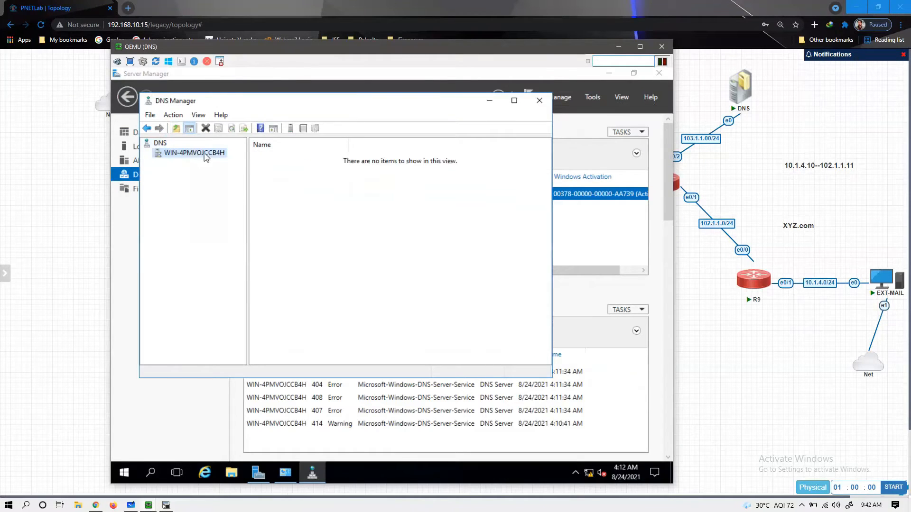
pyautogui.click(207, 164)
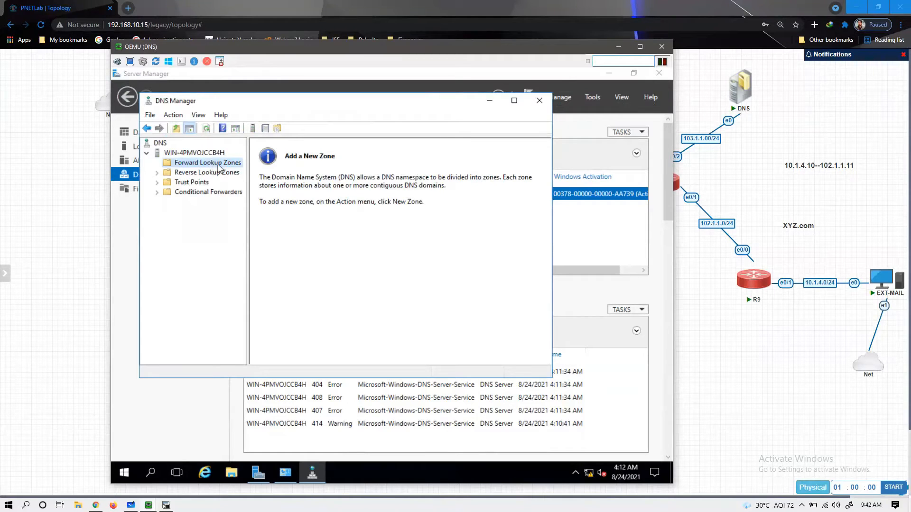
pyautogui.rightClick(219, 167)
pyautogui.click(273, 174)
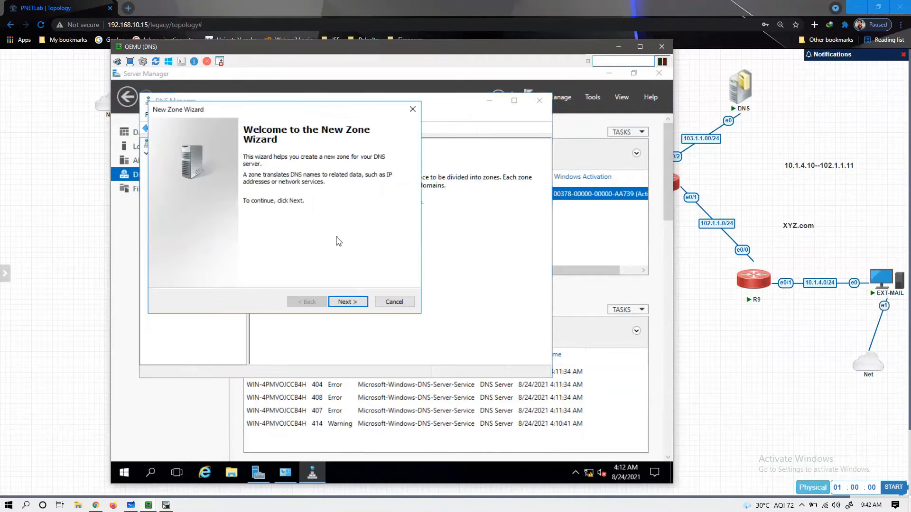
pyautogui.click(349, 302)
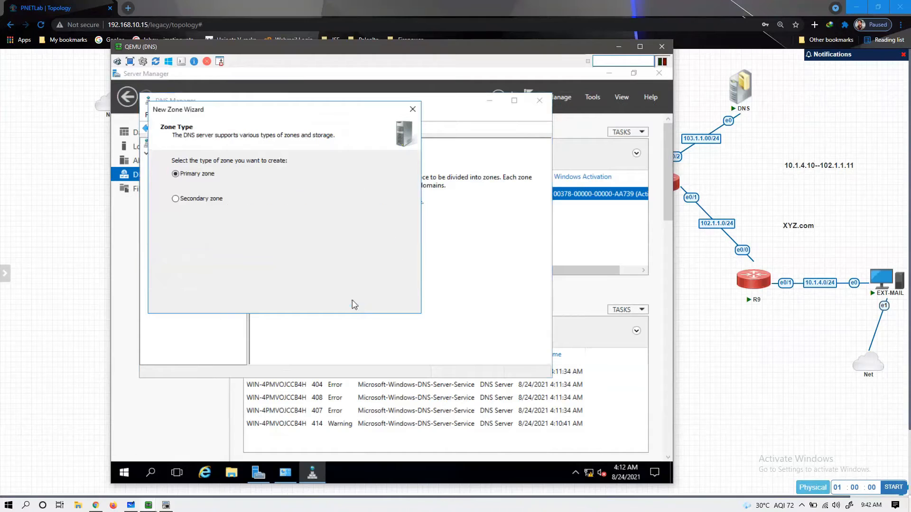
pyautogui.click(349, 302)
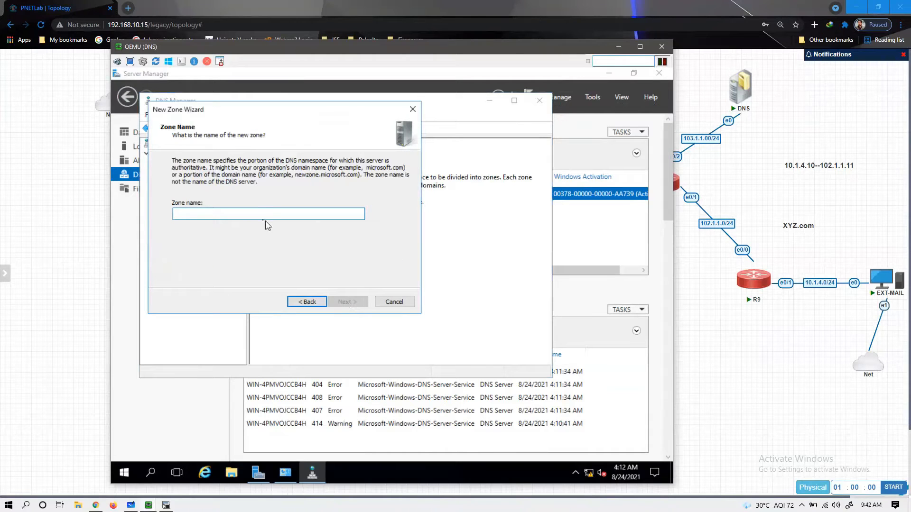
pyautogui.write('abc.com')
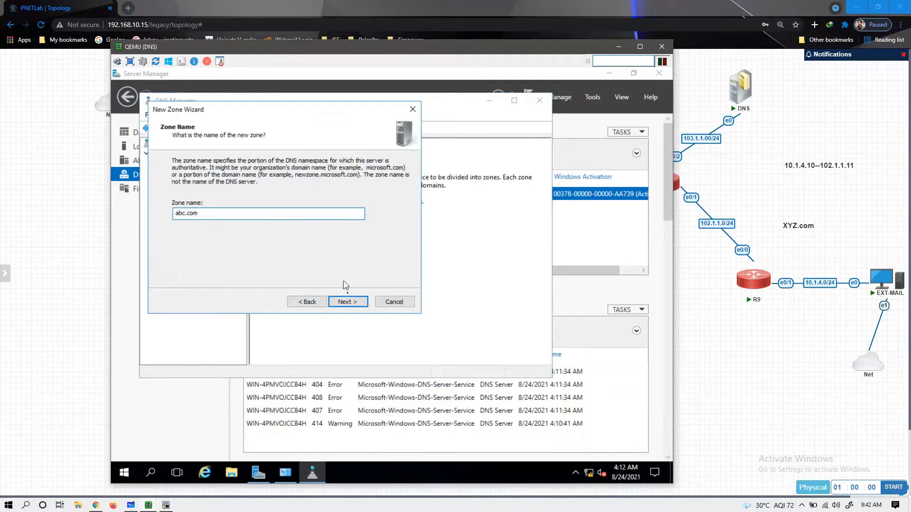
pyautogui.click(349, 303)
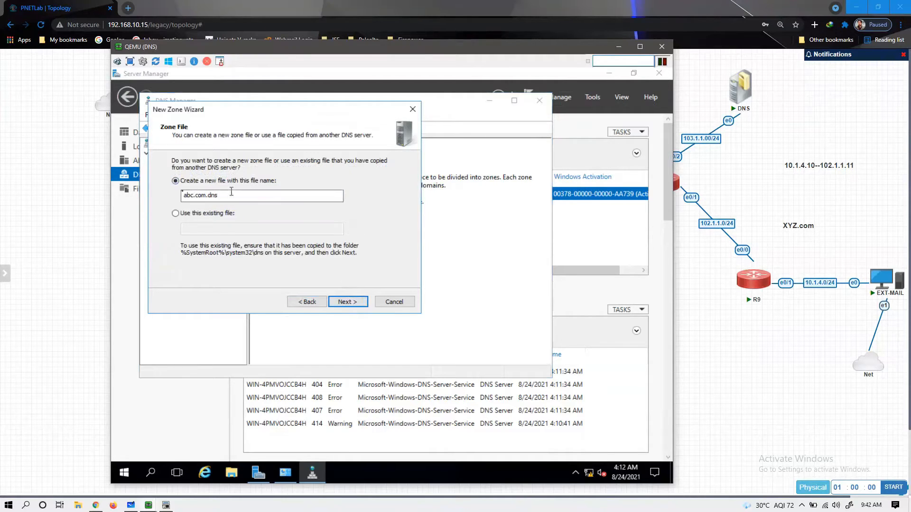
pyautogui.click(350, 302)
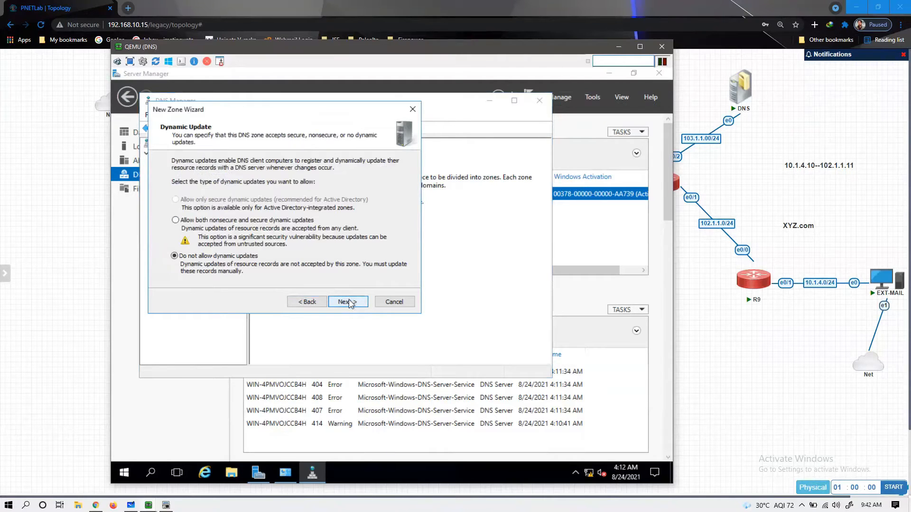
pyautogui.click(347, 304)
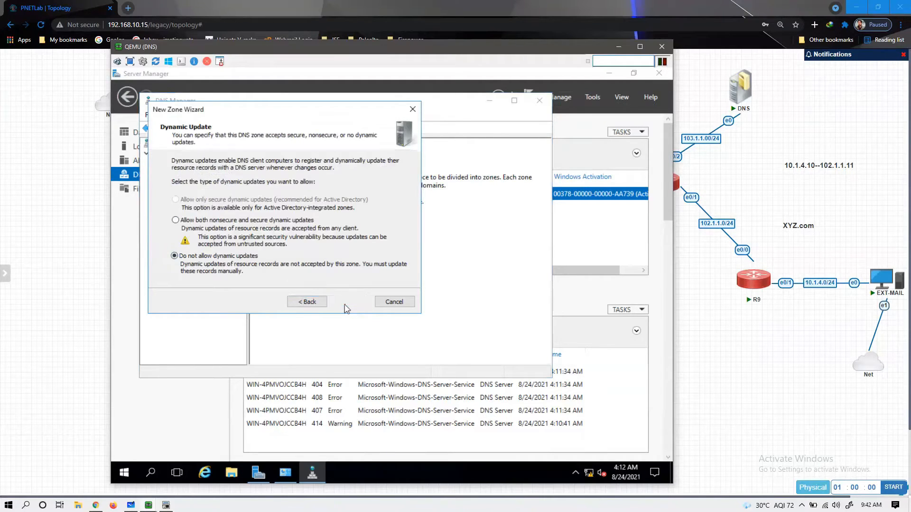
pyautogui.click(348, 302)
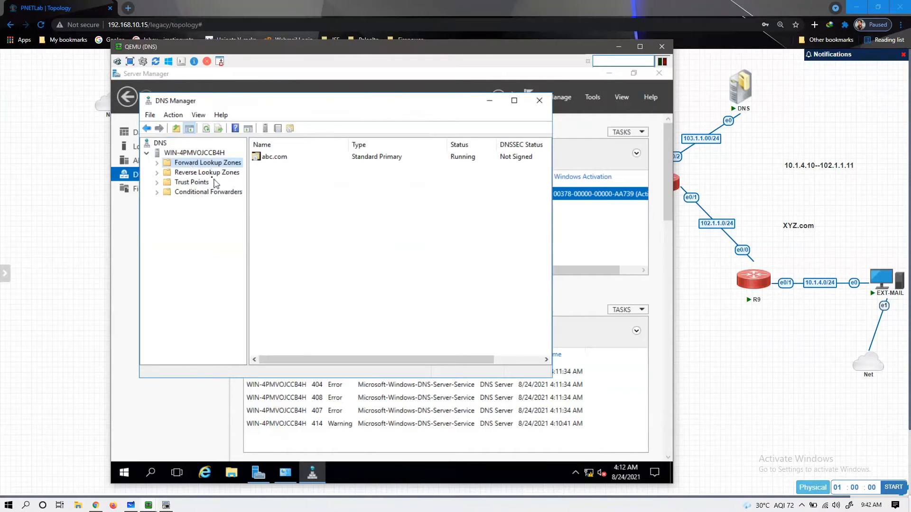
# - In the abc.com zone, add a parent-domain host (A) record with IP 101.1.1.11
pyautogui.click(158, 163)
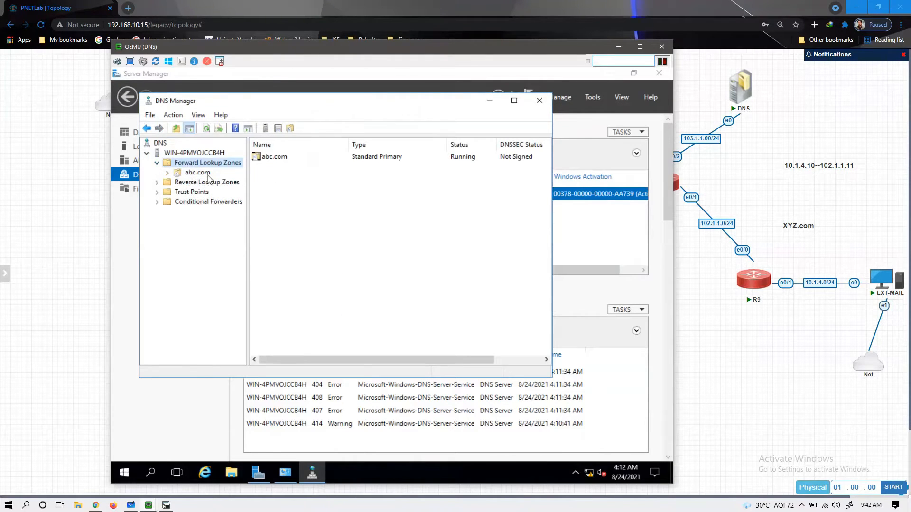
pyautogui.click(207, 174)
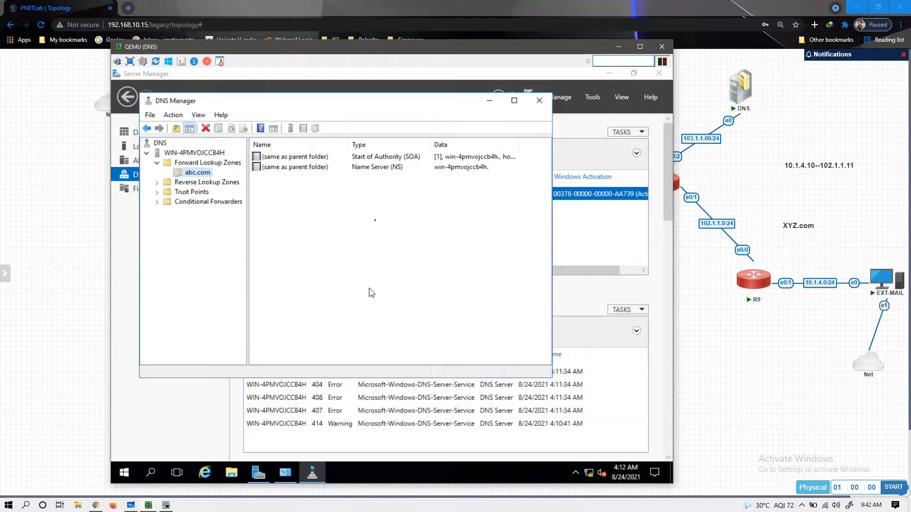
pyautogui.rightClick(370, 220)
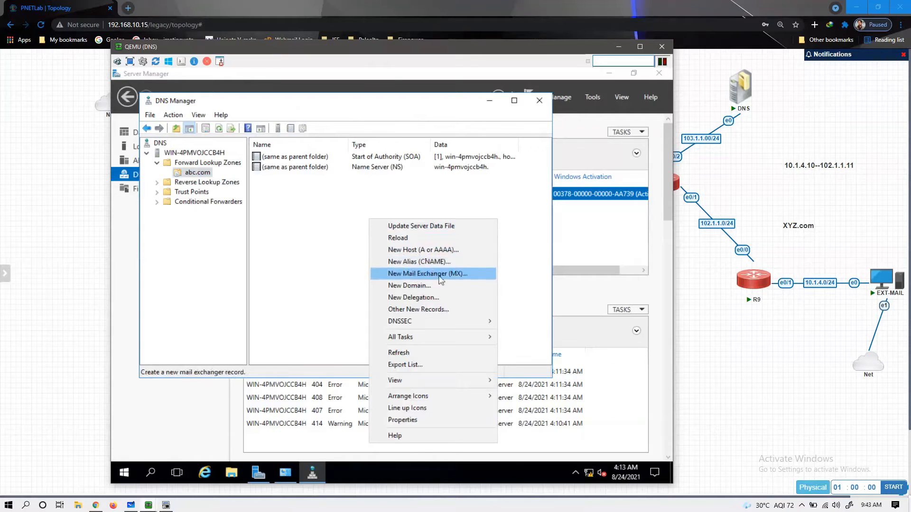
pyautogui.click(419, 251)
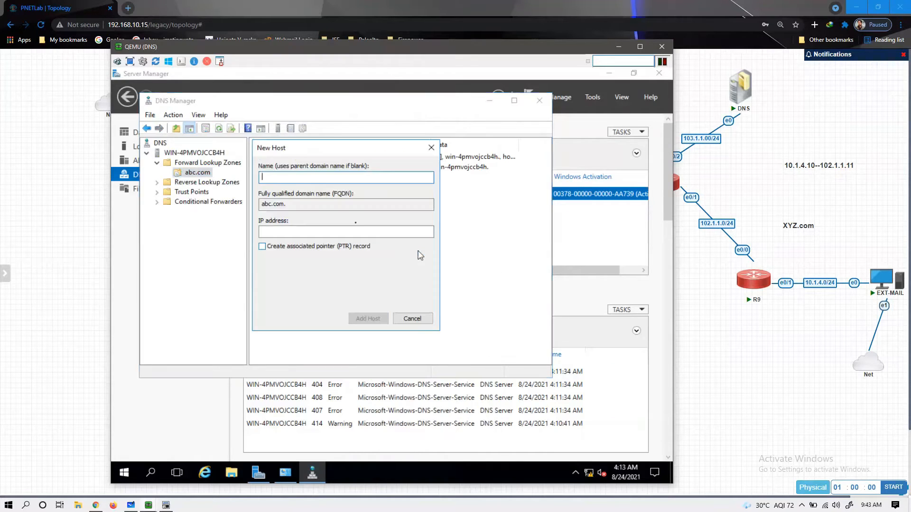
pyautogui.click(274, 230)
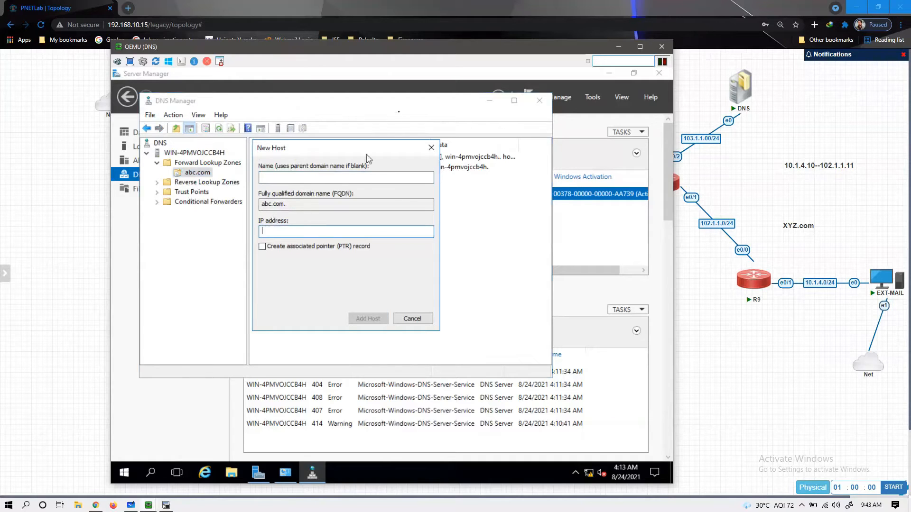
pyautogui.moveTo(384, 52); pyautogui.dragTo(488, 177)
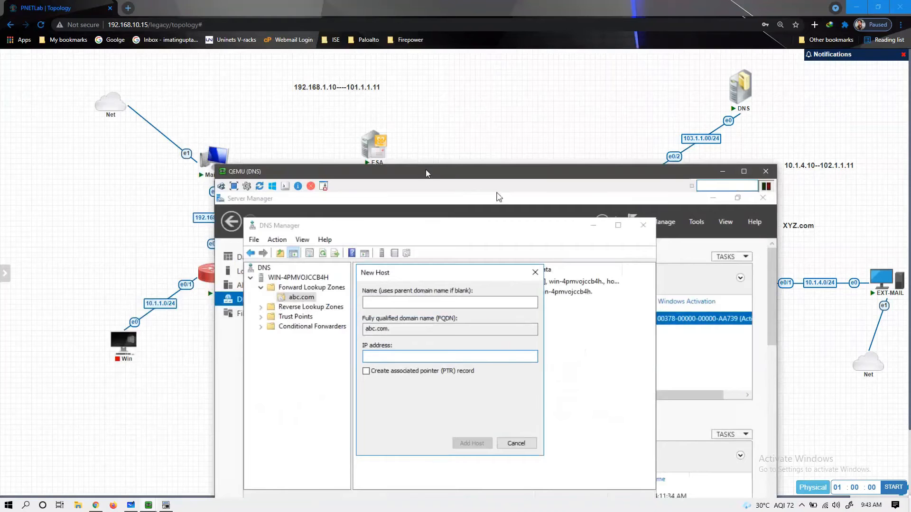
pyautogui.moveTo(425, 169); pyautogui.dragTo(371, 70)
pyautogui.click(324, 244)
pyautogui.write('101.1.1.11')
pyautogui.click(412, 334)
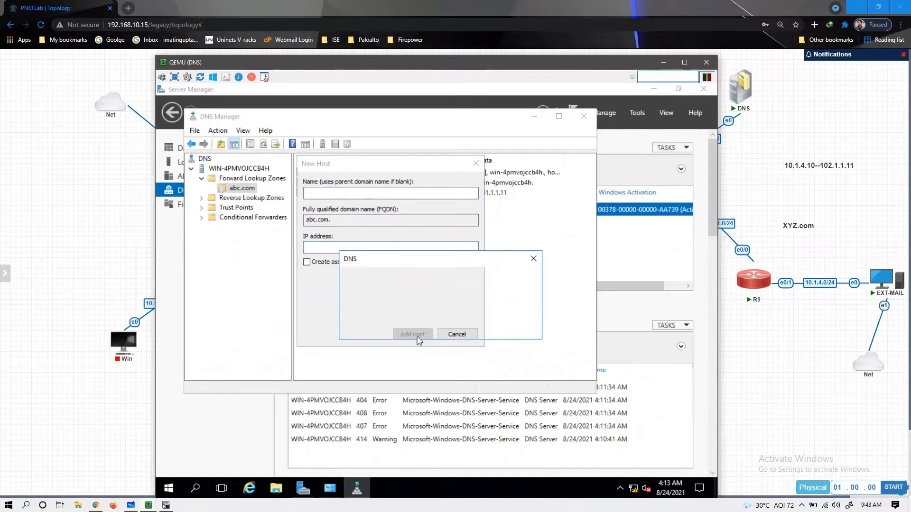
pyautogui.click(508, 326)
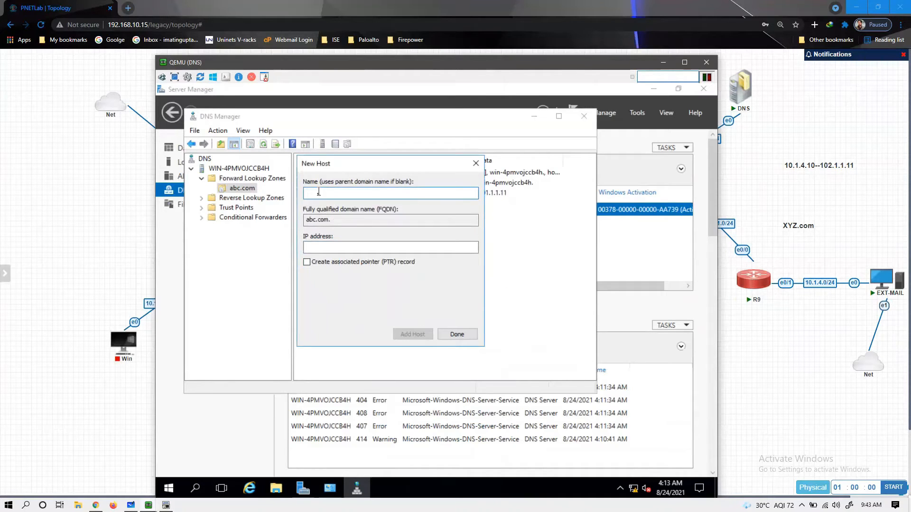
pyautogui.click(461, 335)
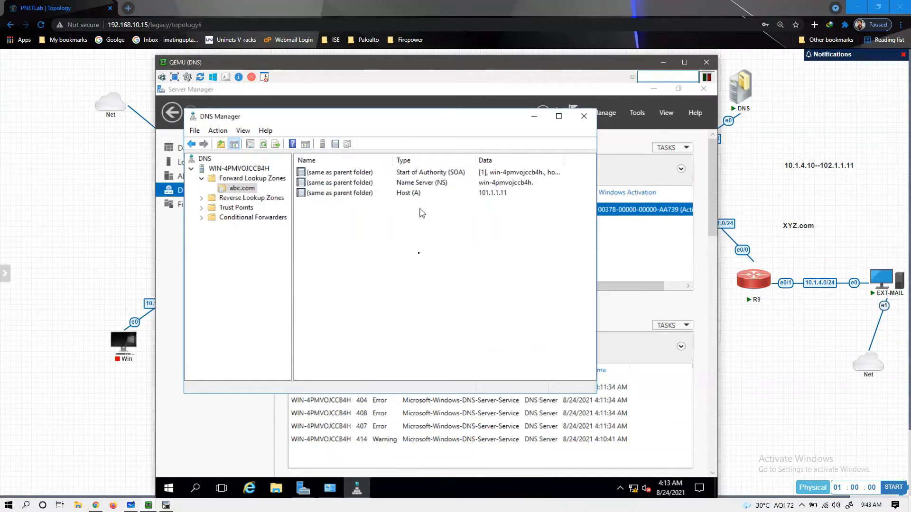
# - Start a new Mail Exchanger record in abc.com and browse host records for its mail server
pyautogui.rightClick(366, 228)
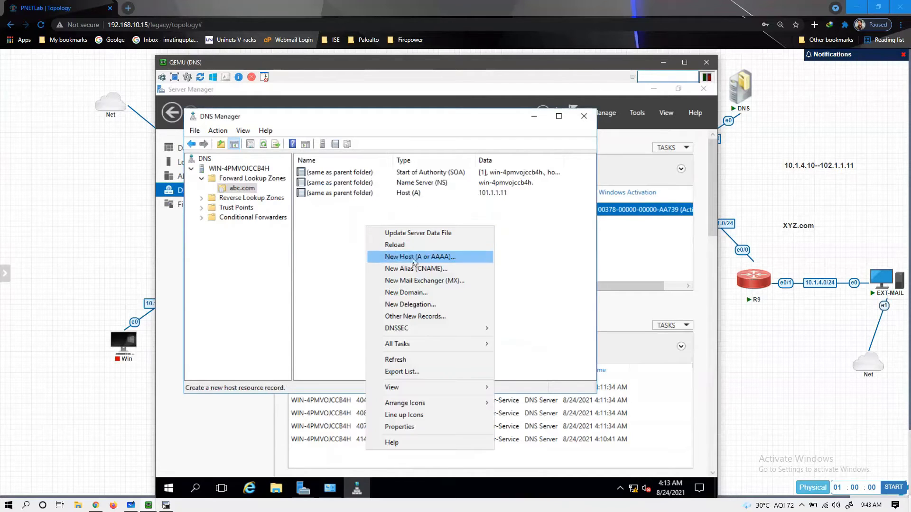
pyautogui.click(433, 283)
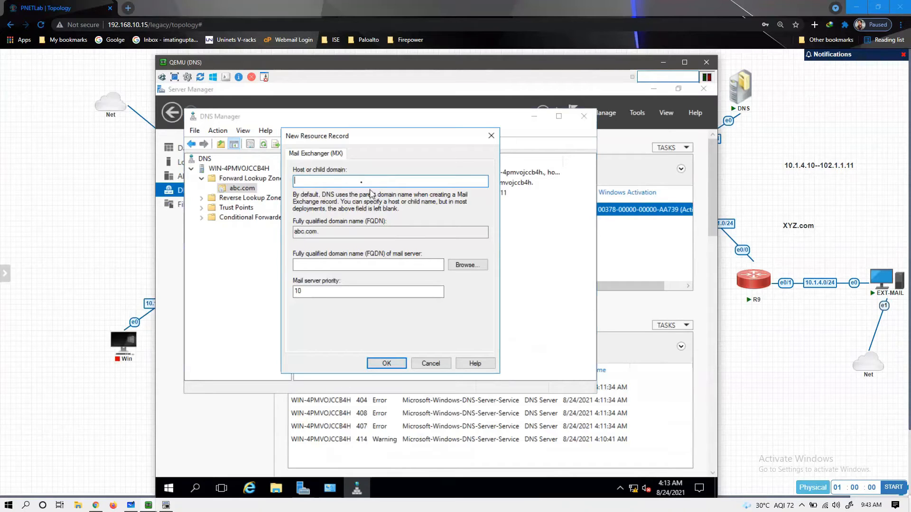
pyautogui.click(344, 264)
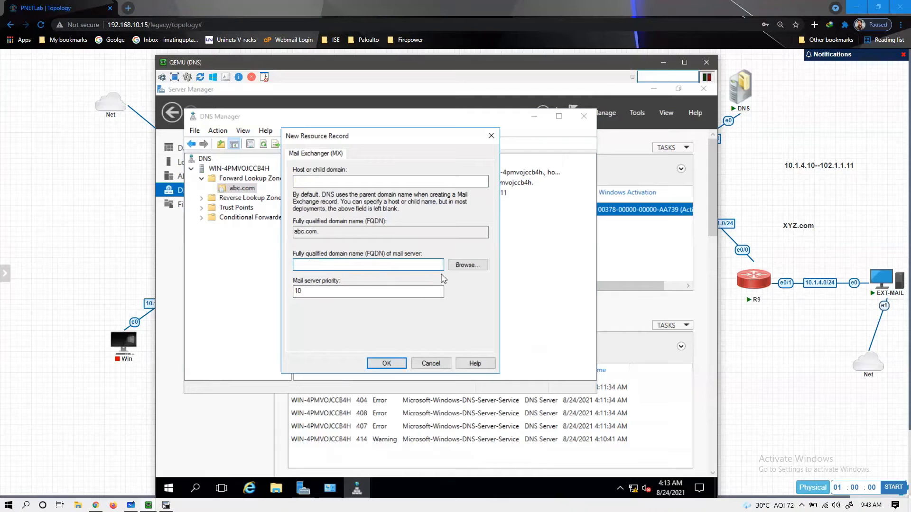
pyautogui.click(468, 265)
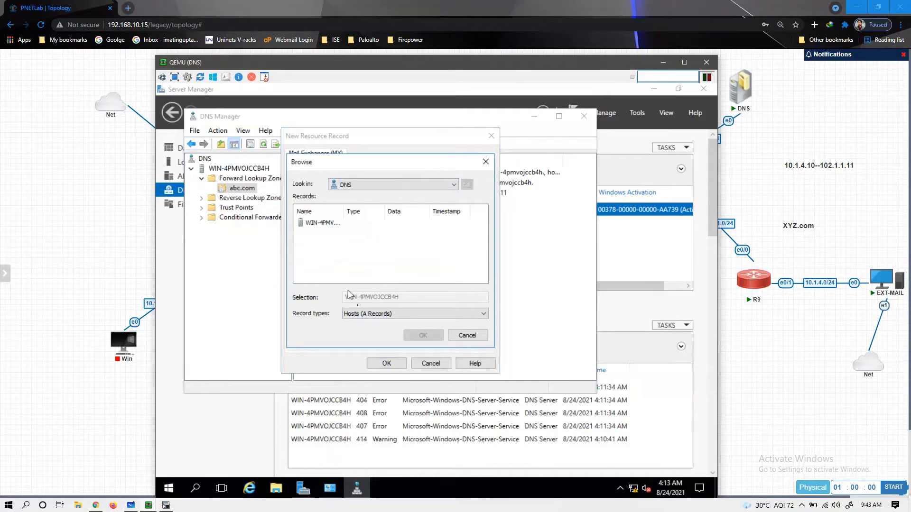
pyautogui.click(364, 314)
pyautogui.click(364, 325)
# - Select the abc.com host as mail server and create the MX record with priority 10
pyautogui.doubleClick(325, 224)
pyautogui.doubleClick(326, 224)
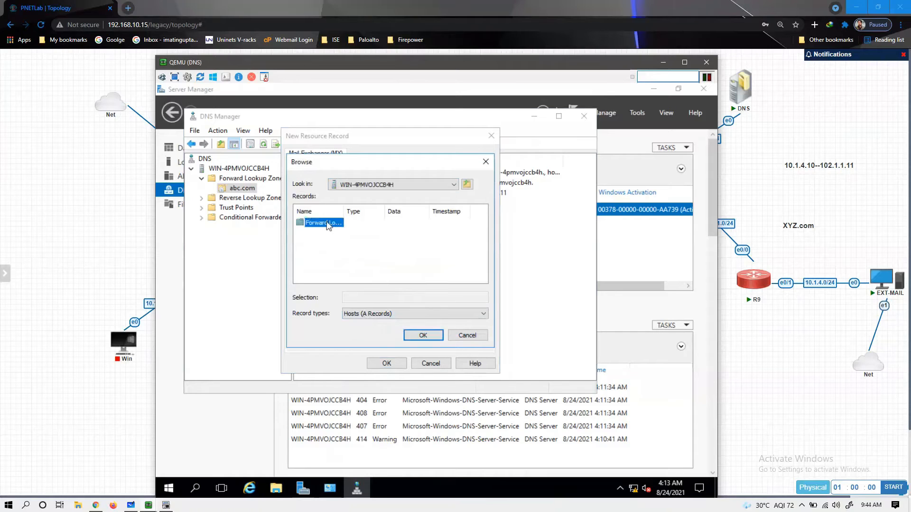
pyautogui.doubleClick(327, 225)
pyautogui.click(335, 223)
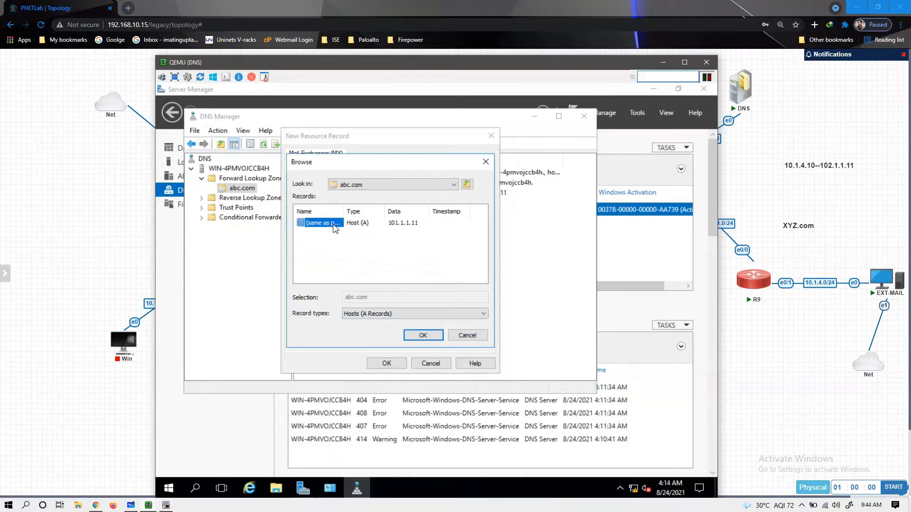
pyautogui.click(416, 336)
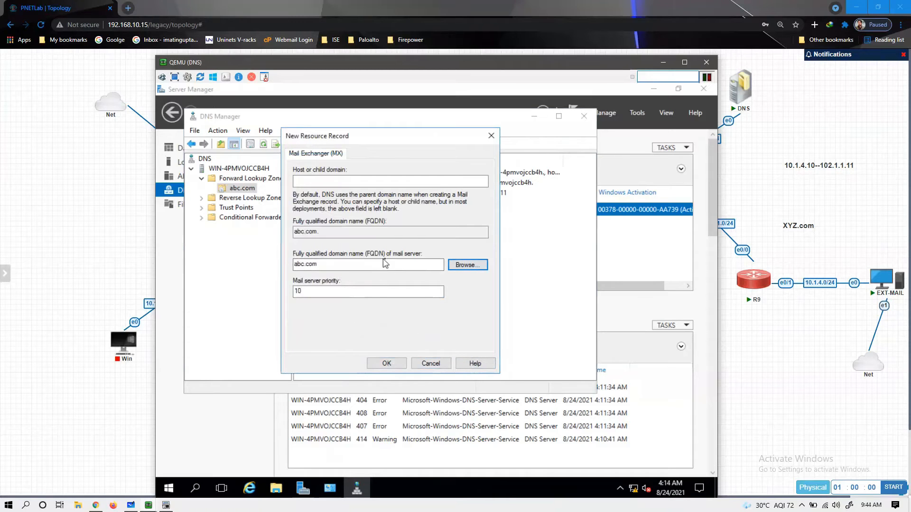
pyautogui.click(386, 364)
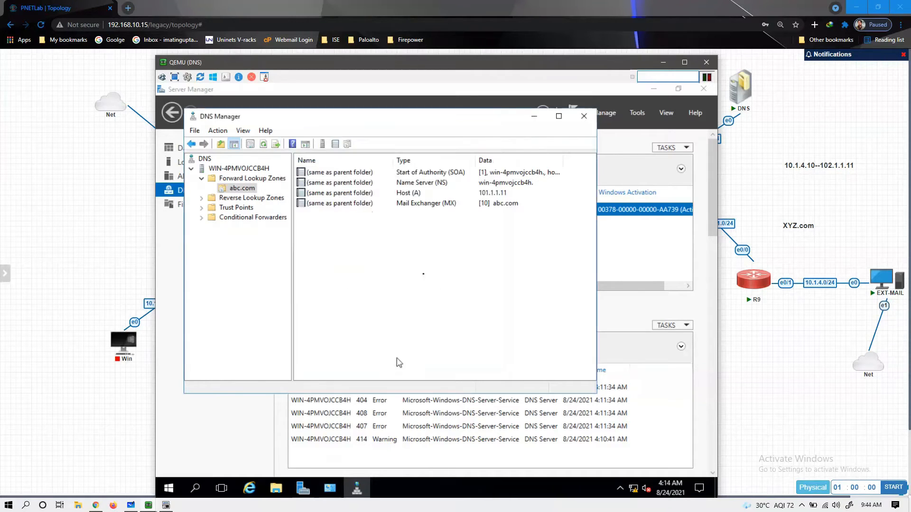
pyautogui.click(458, 205)
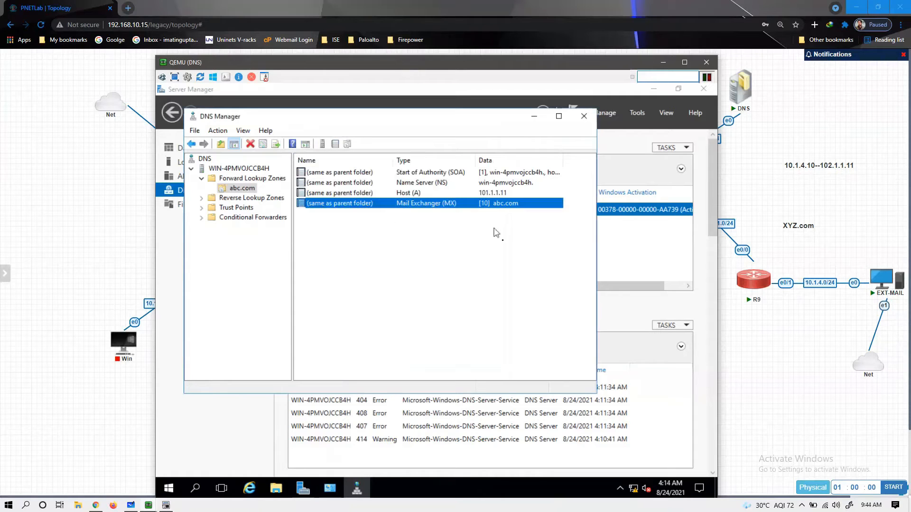
pyautogui.click(372, 234)
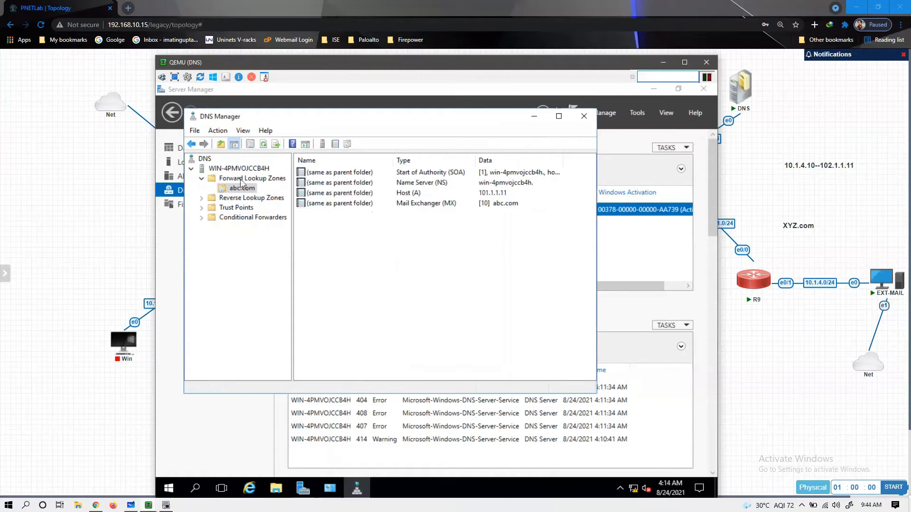
pyautogui.click(239, 180)
# - Create the Primary zone xyz.com with default zone file xyz.com.dns and default update settings
pyautogui.rightClick(240, 180)
pyautogui.click(258, 186)
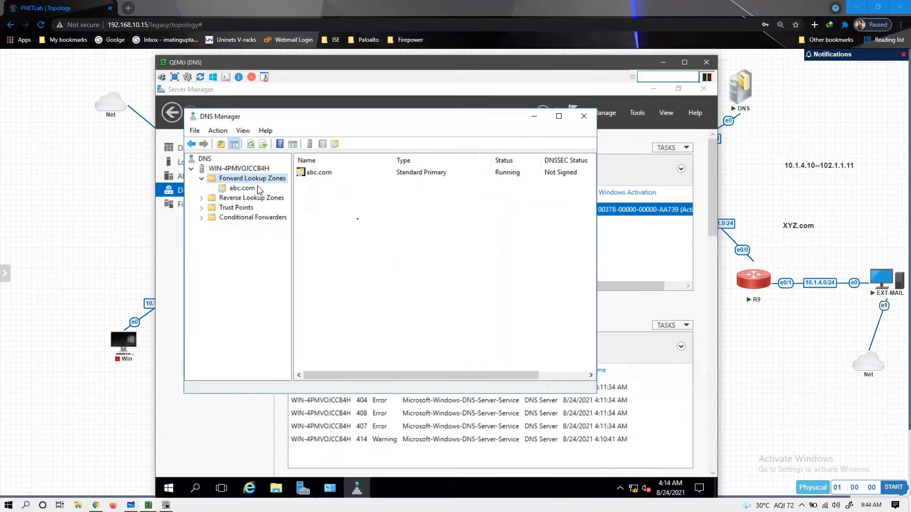
pyautogui.click(398, 319)
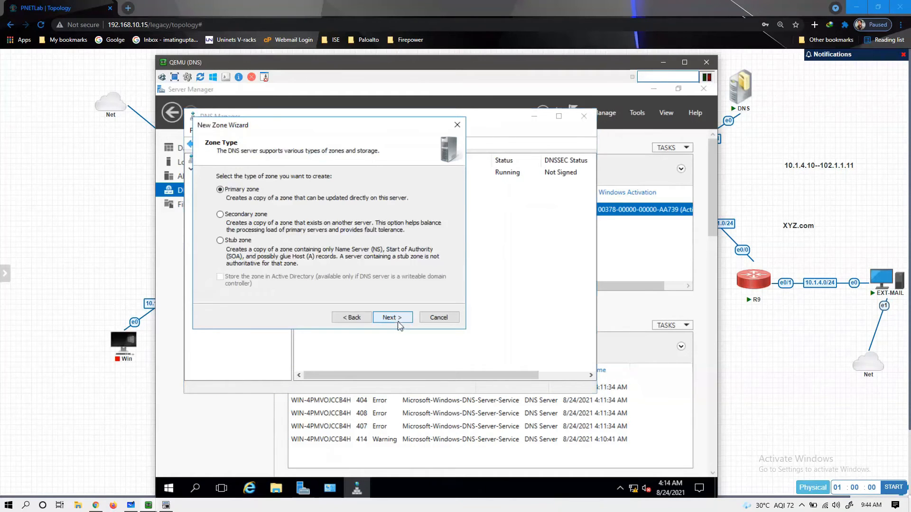
pyautogui.click(392, 321)
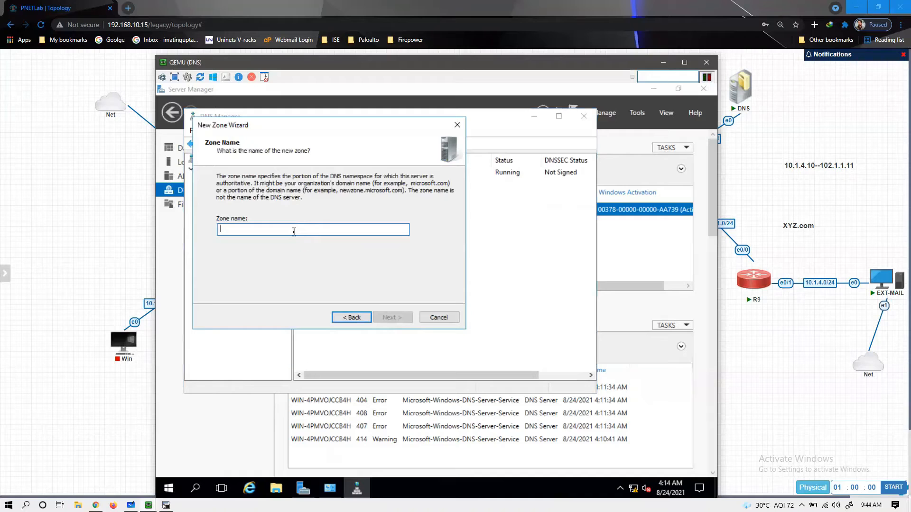
pyautogui.write('xyz.com')
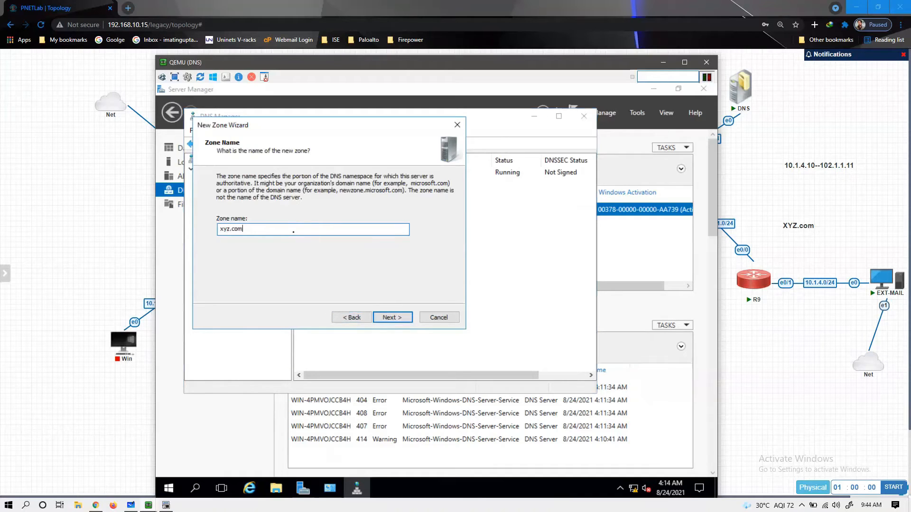
pyautogui.click(397, 318)
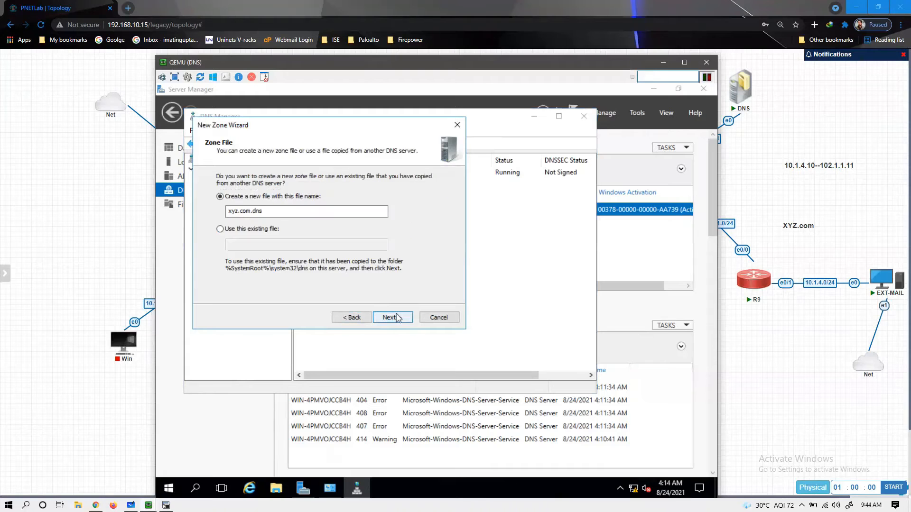
pyautogui.click(398, 318)
pyautogui.click(398, 317)
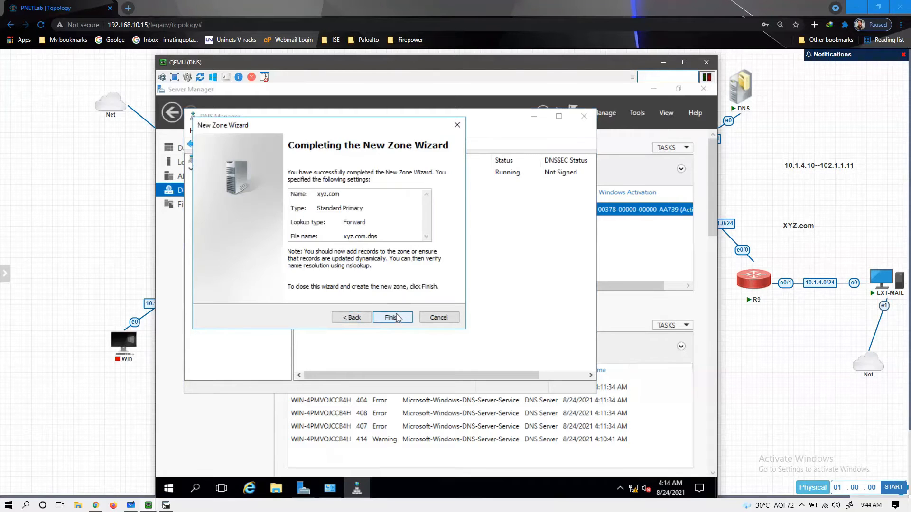
pyautogui.click(397, 317)
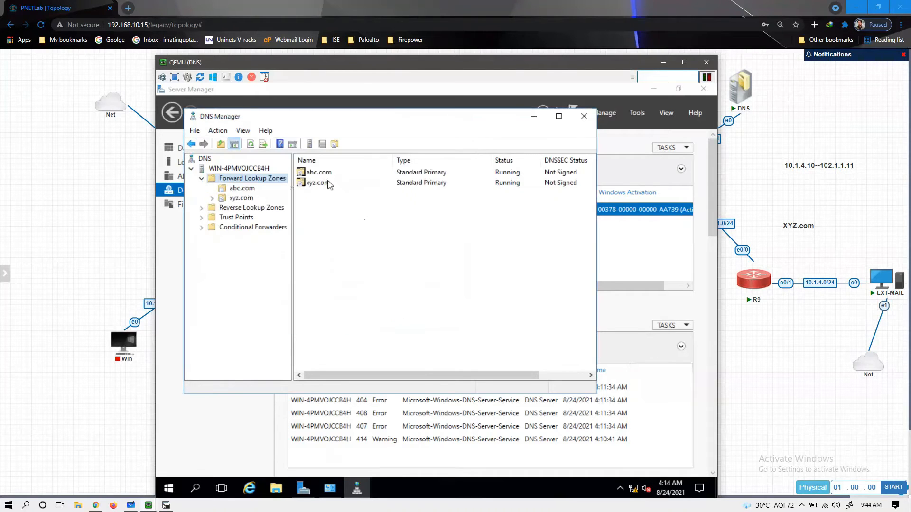
pyautogui.click(240, 198)
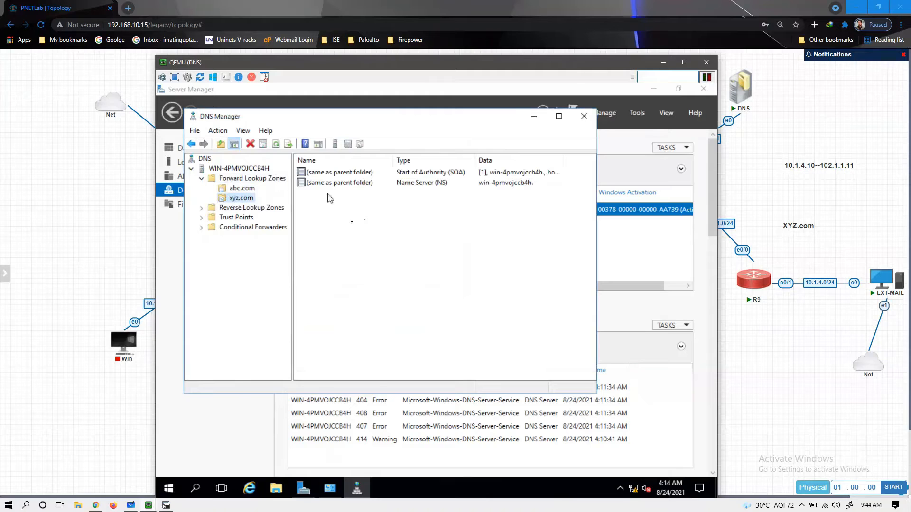
# - Add a host record in xyz.com pointing to 102.1.1.11
pyautogui.rightClick(354, 222)
pyautogui.click(394, 252)
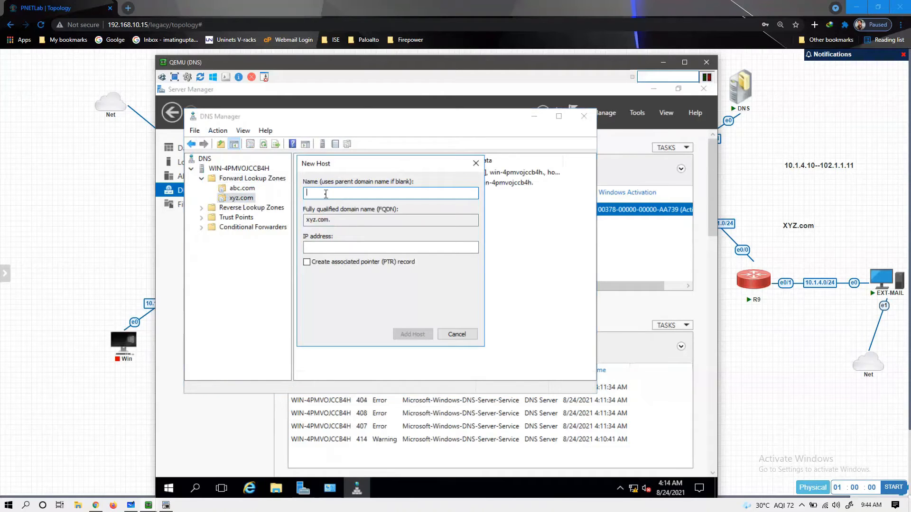
pyautogui.press('Tab')
pyautogui.press('Tab')
pyautogui.write('102.1.1.11')
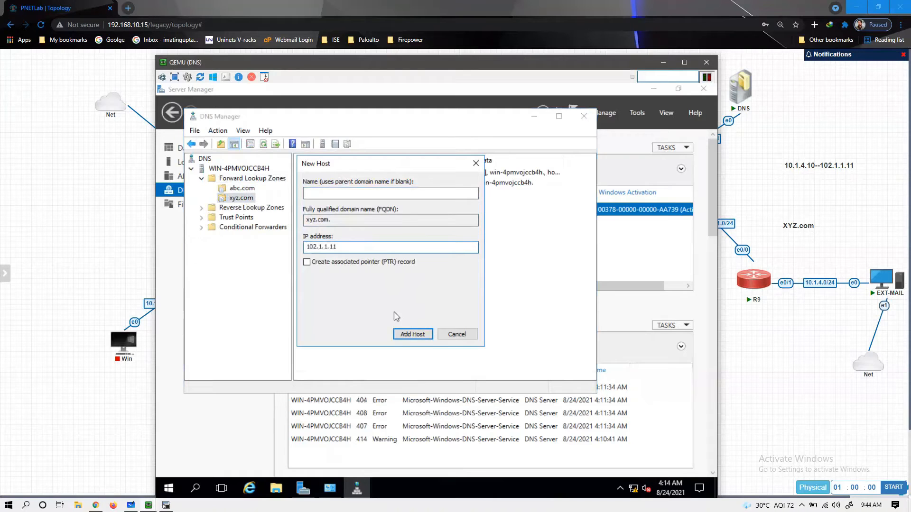
pyautogui.click(412, 335)
pyautogui.click(505, 326)
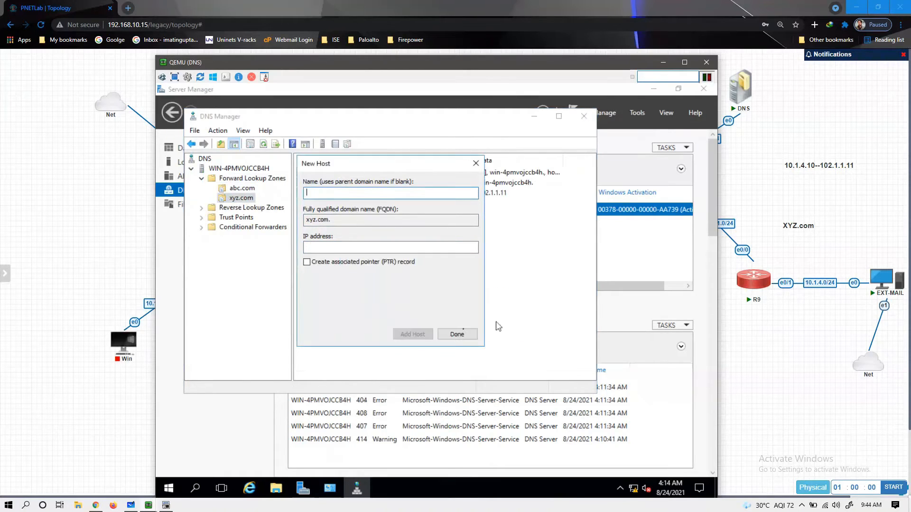
pyautogui.click(457, 334)
# - Add an MX record in xyz.com pointing to the xyz.com host with priority 10, then minimize DNS Manager
pyautogui.rightClick(457, 226)
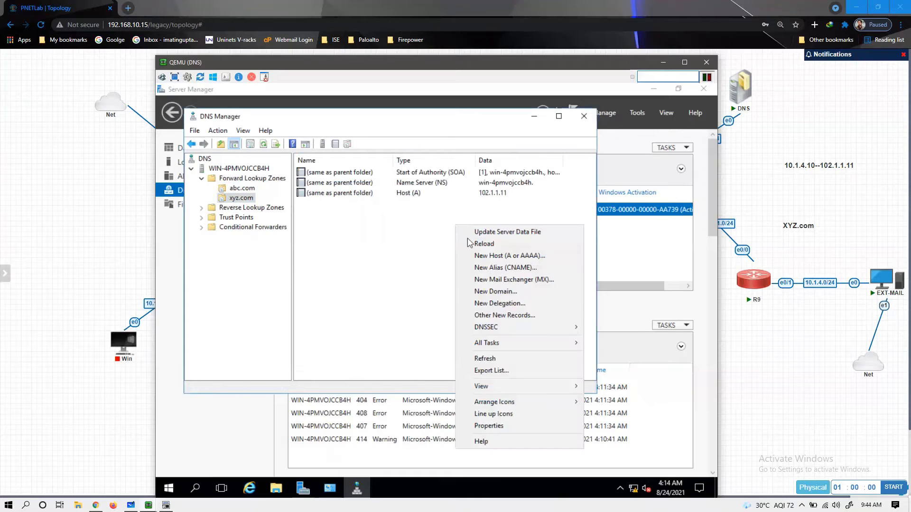
pyautogui.click(503, 280)
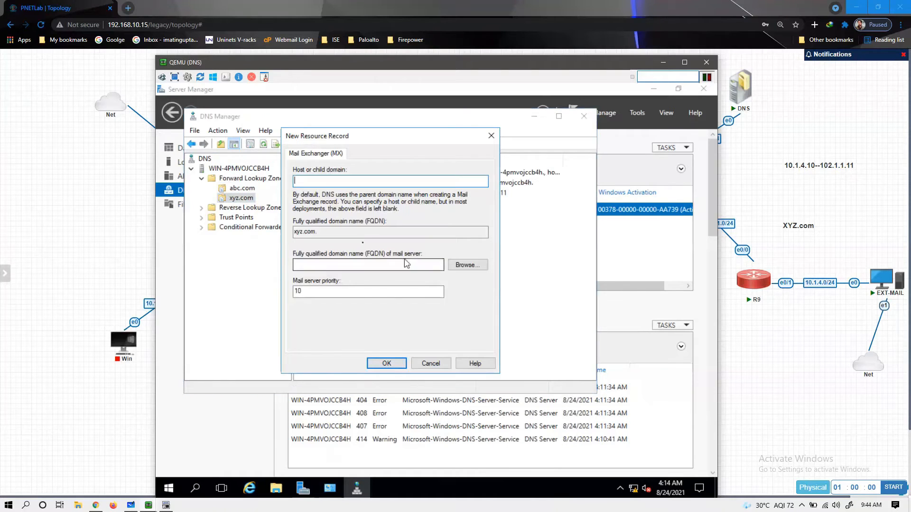
pyautogui.click(332, 264)
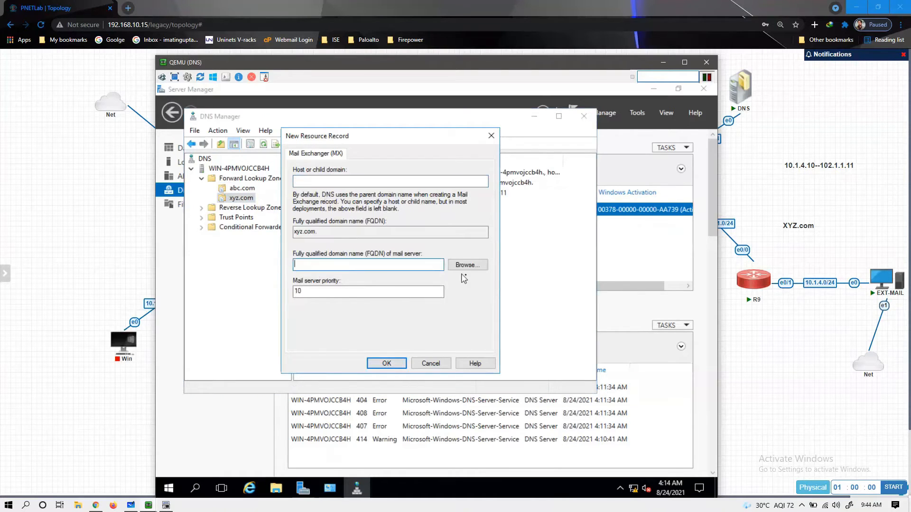
pyautogui.click(464, 265)
pyautogui.doubleClick(327, 223)
pyautogui.doubleClick(332, 224)
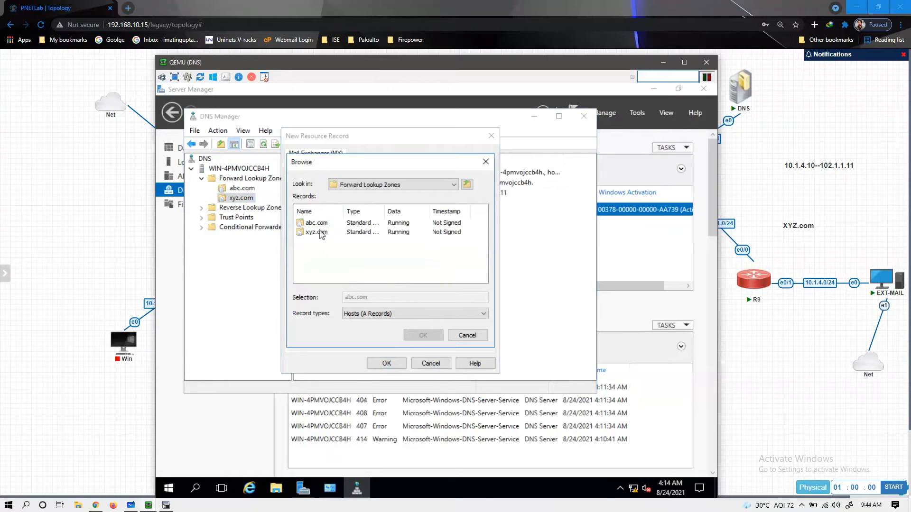
pyautogui.click(322, 233)
pyautogui.click(316, 223)
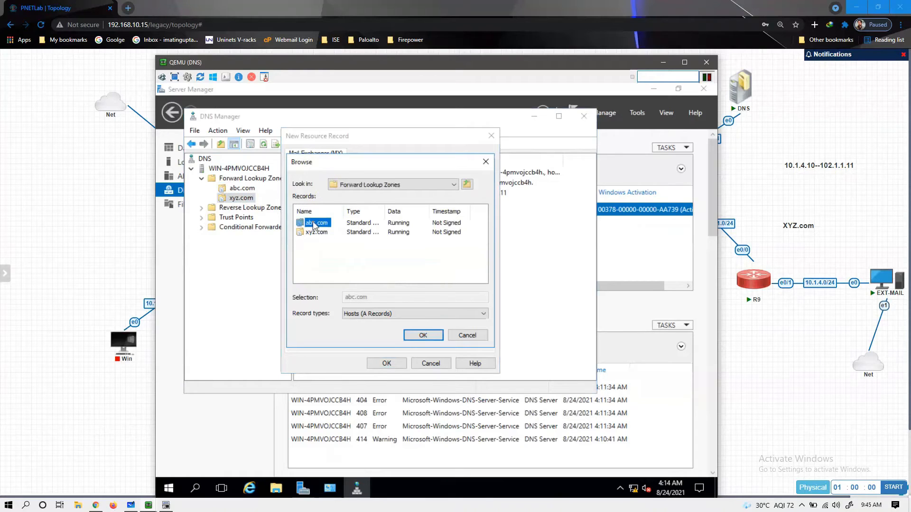
pyautogui.doubleClick(315, 232)
pyautogui.doubleClick(326, 224)
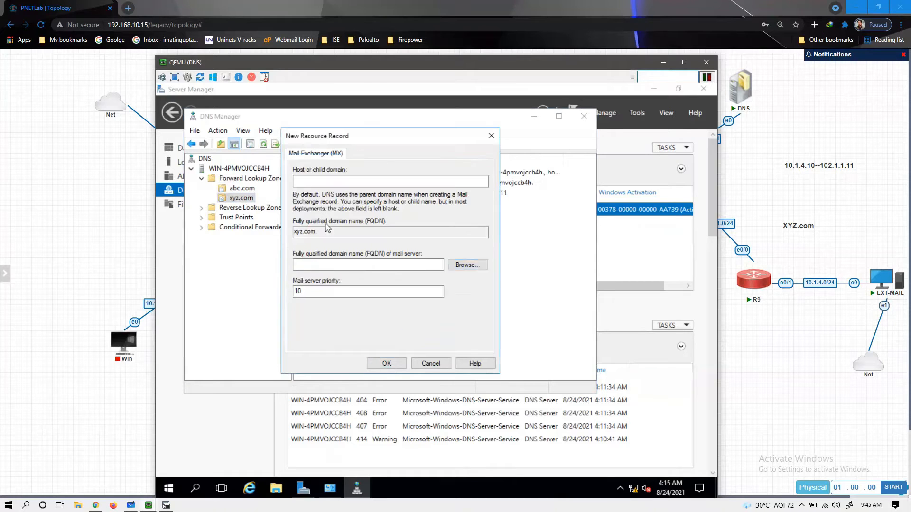
pyautogui.click(381, 367)
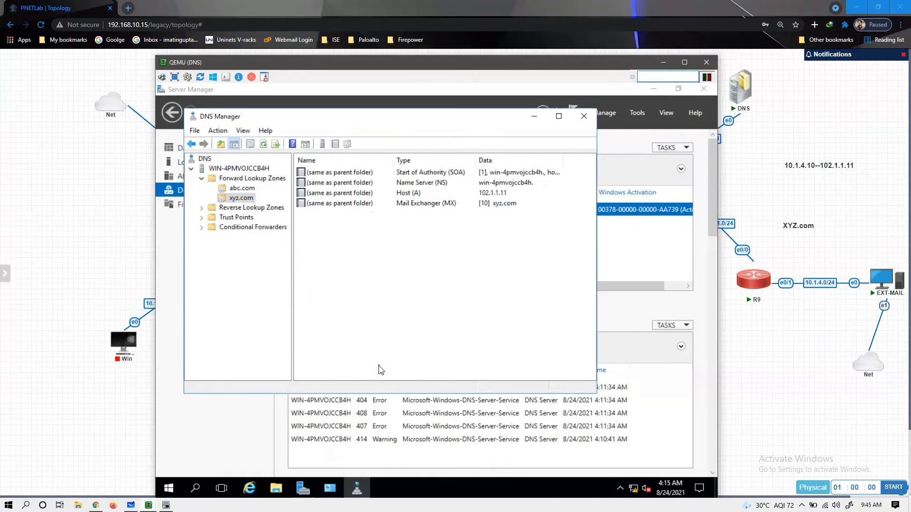
pyautogui.rightClick(453, 280)
pyautogui.click(407, 303)
pyautogui.click(535, 119)
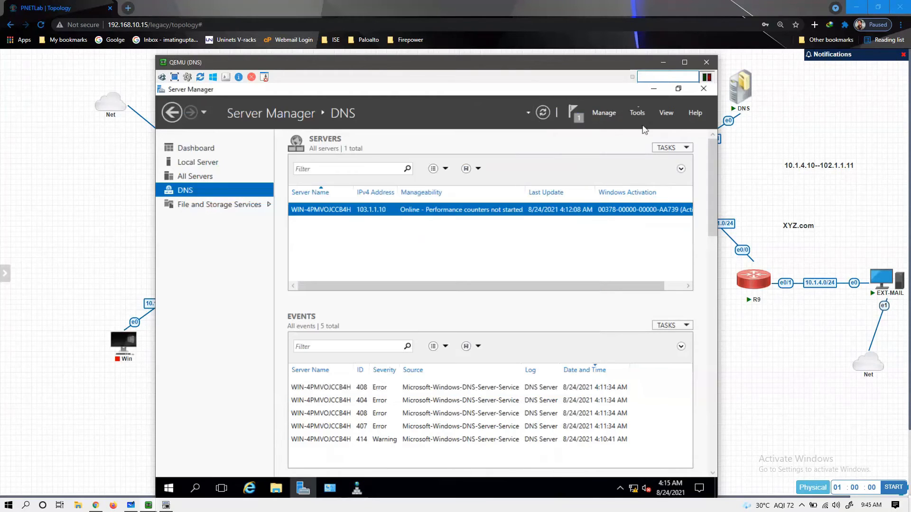
# - Close Server Manager and Network and Sharing Center, minimize the DNS console, and switch to Mail-SRV
pyautogui.click(703, 89)
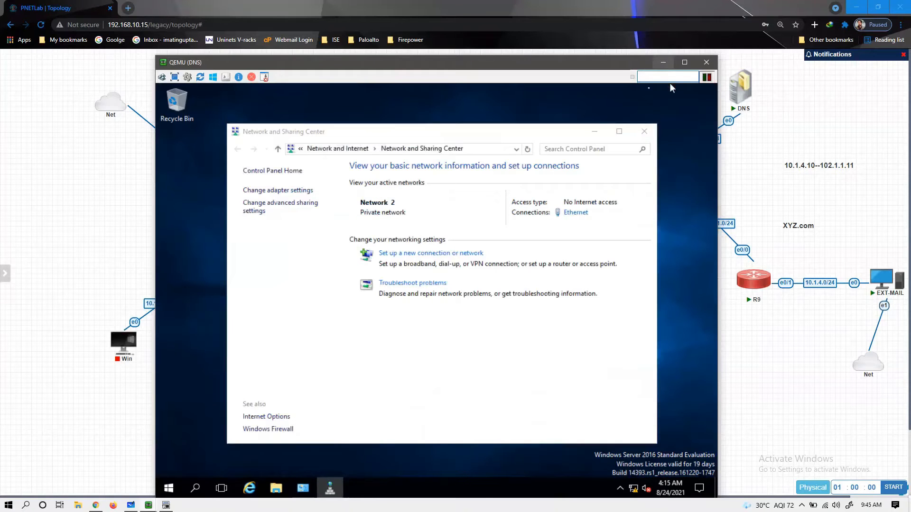
pyautogui.hotkey('alt', 'F4')
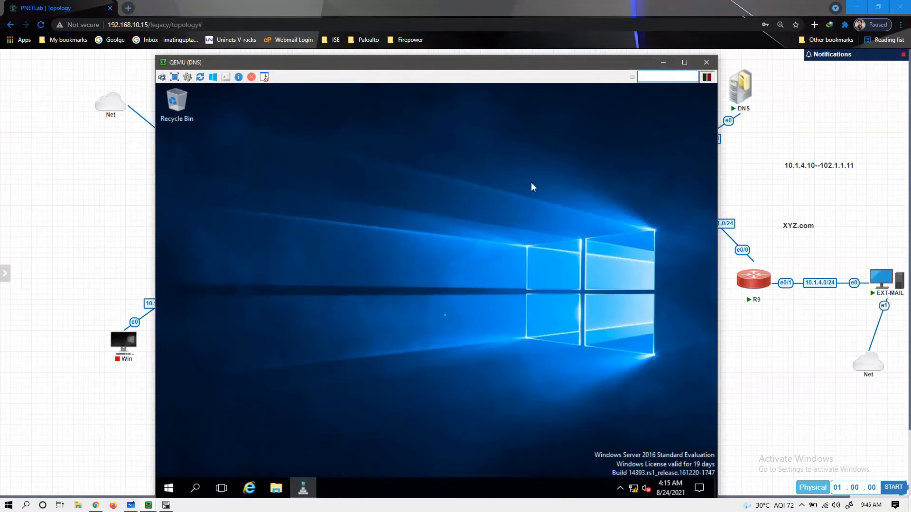
pyautogui.click(662, 62)
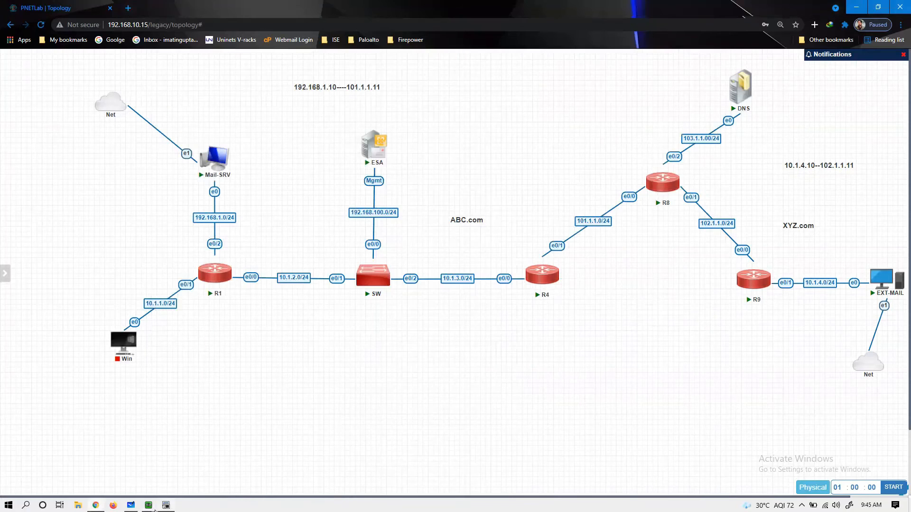
pyautogui.moveTo(155, 510)
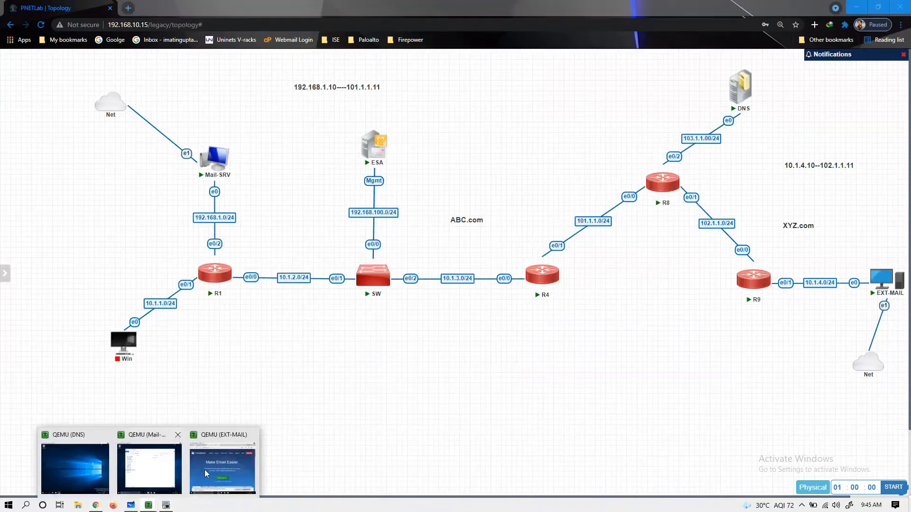
pyautogui.click(159, 473)
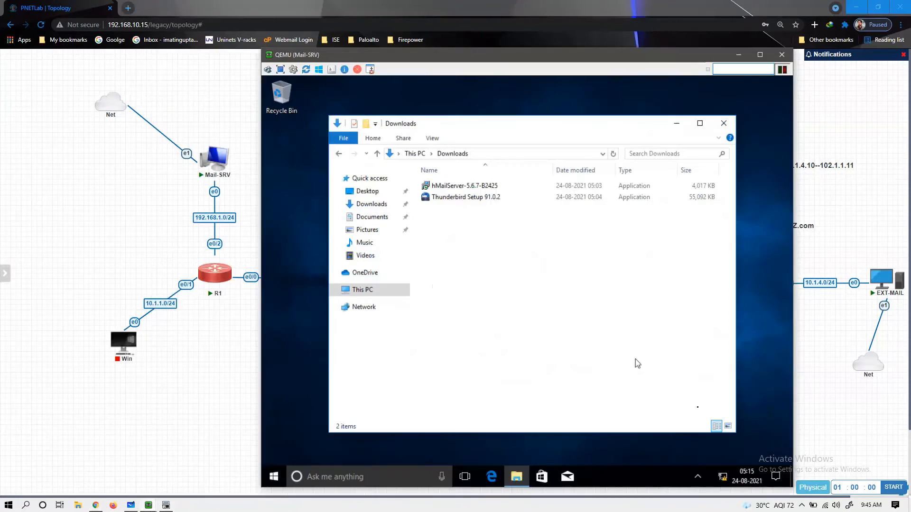
# - On Mail-SRV, open the network adapter list and review the Ethernet connection details
pyautogui.rightClick(723, 477)
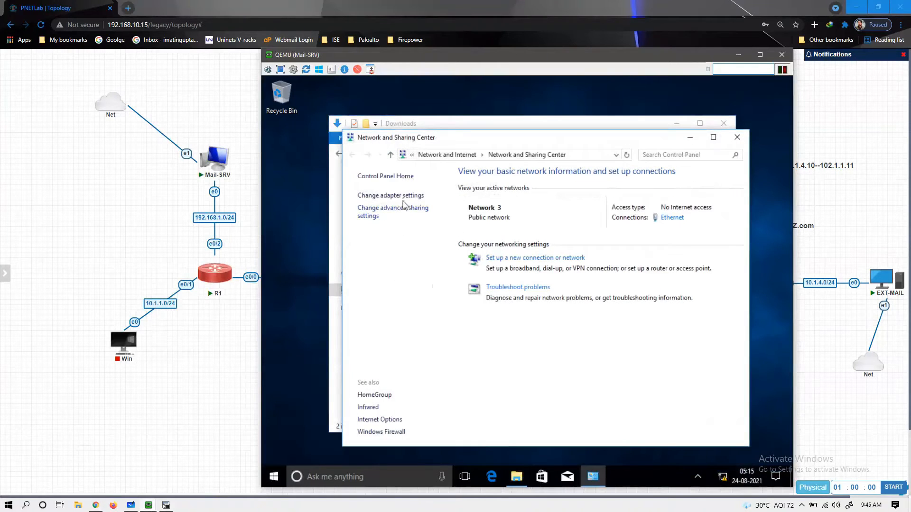
pyautogui.click(401, 197)
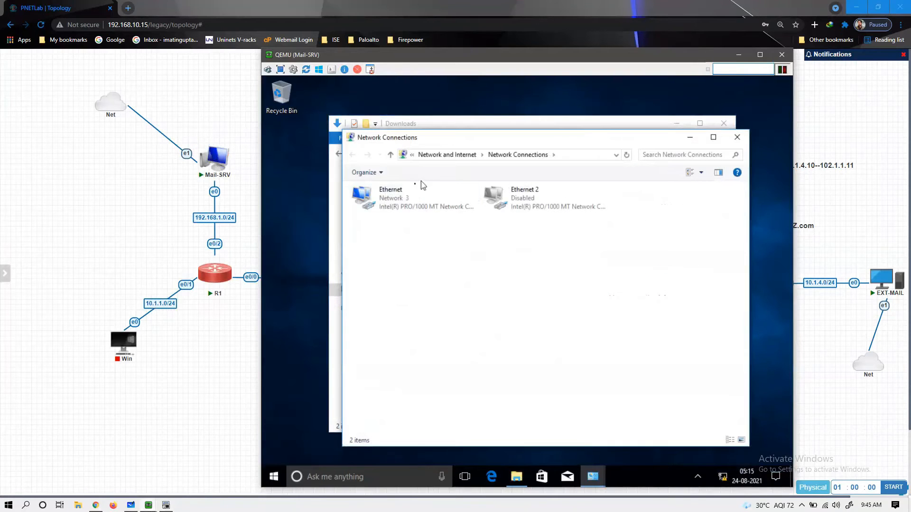
pyautogui.doubleClick(400, 195)
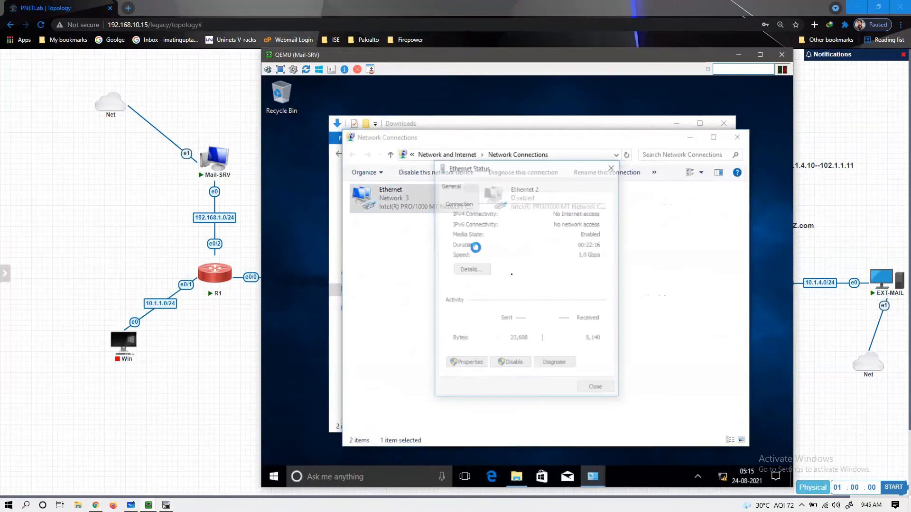
pyautogui.click(479, 272)
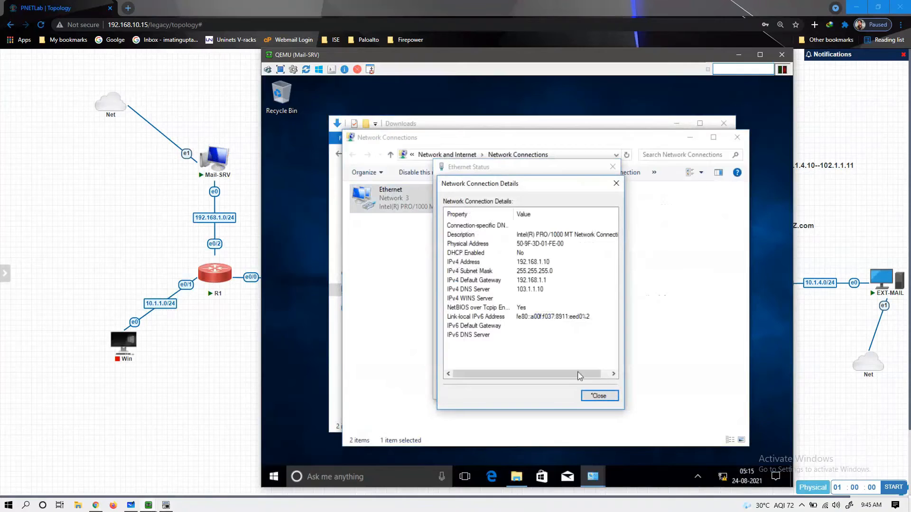
pyautogui.click(599, 395)
pyautogui.click(598, 390)
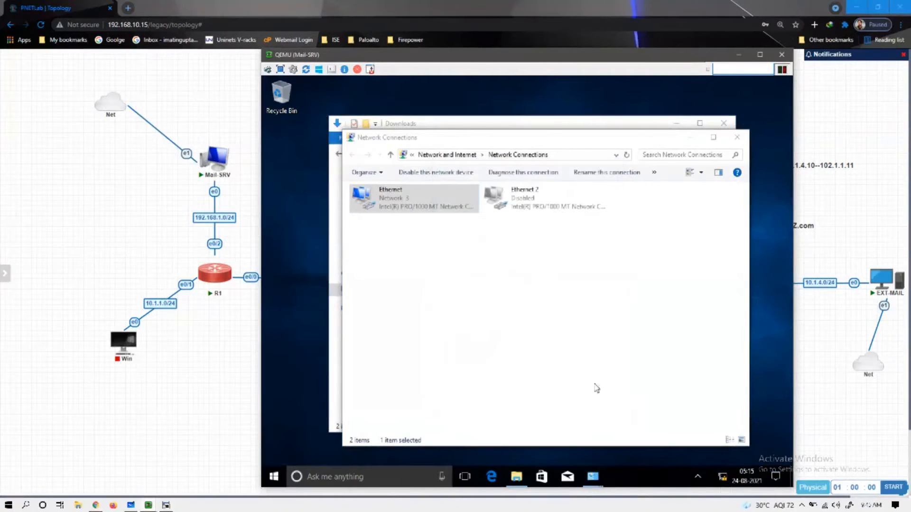
pyautogui.click(326, 476)
# - Open Command Prompt on Mail-SRV and ping abc.com, then xyz.com
pyautogui.write('c')
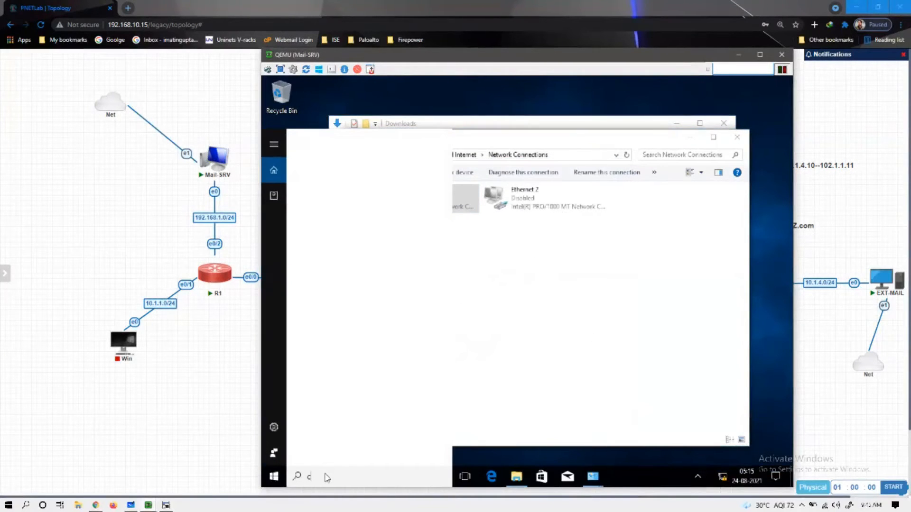
pyautogui.write('md')
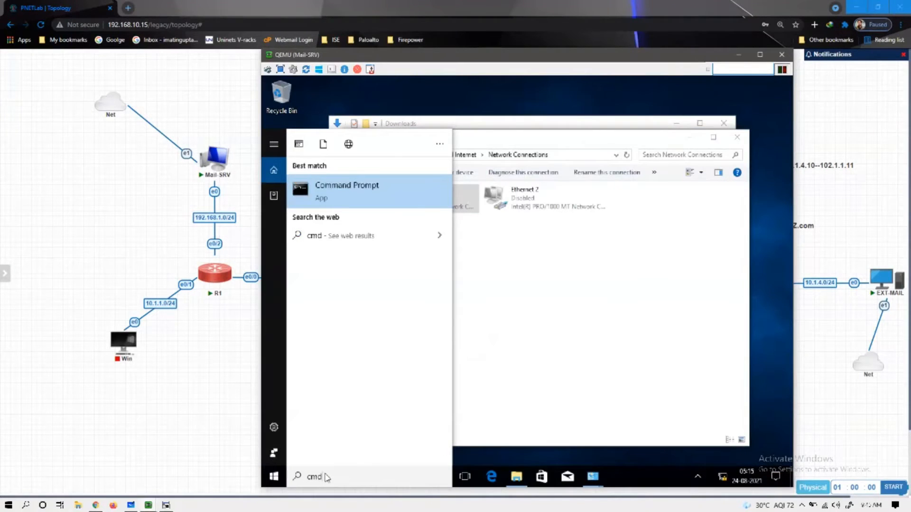
pyautogui.press('Return')
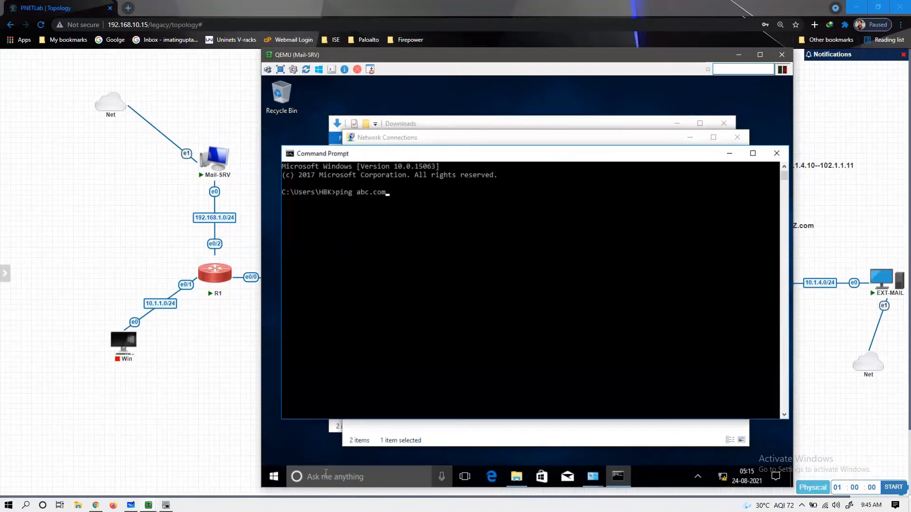
pyautogui.write('ping abc.com')
pyautogui.press('Return')
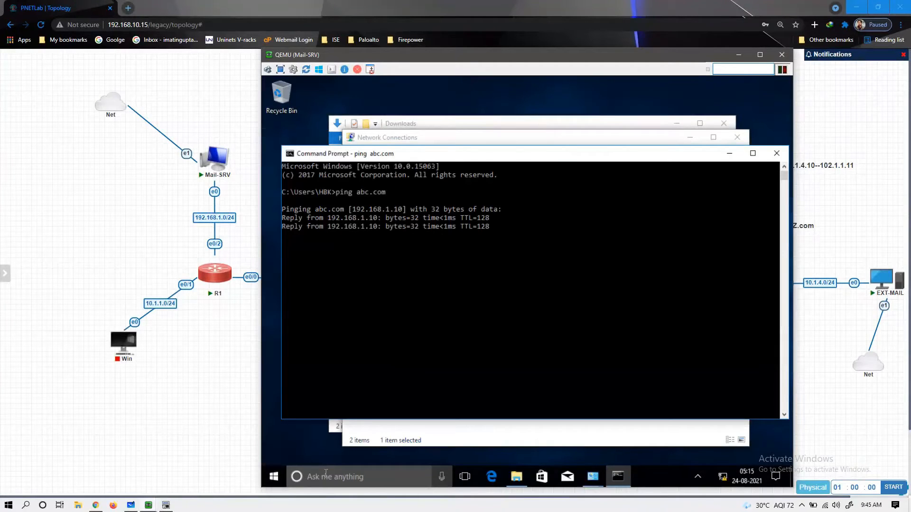
pyautogui.press('Return')
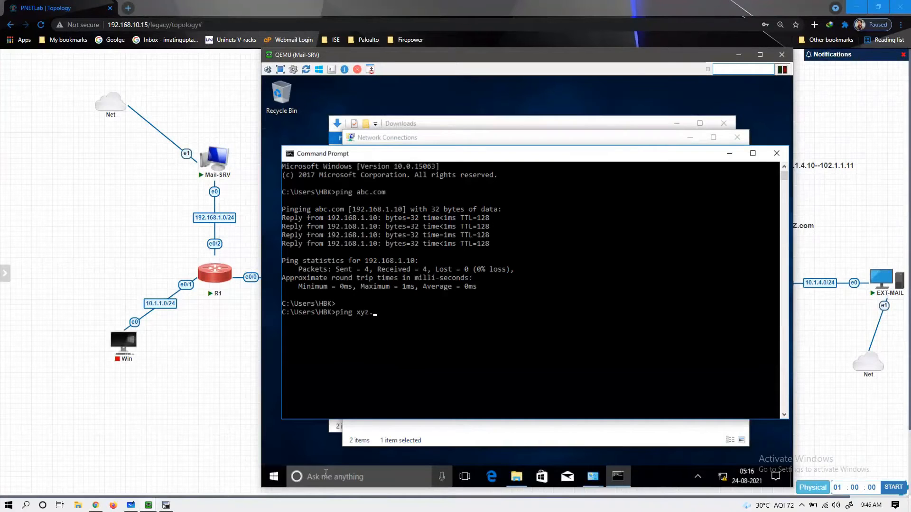
pyautogui.press('Return')
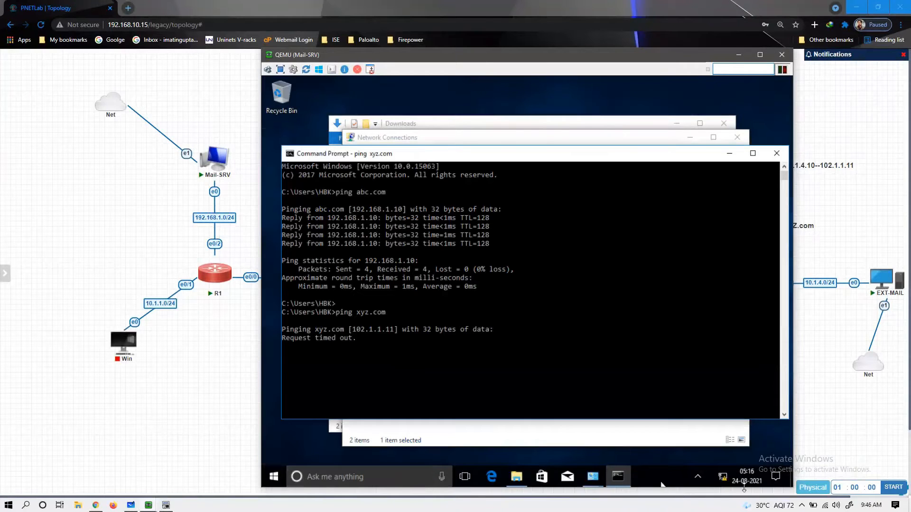
pyautogui.click(879, 284)
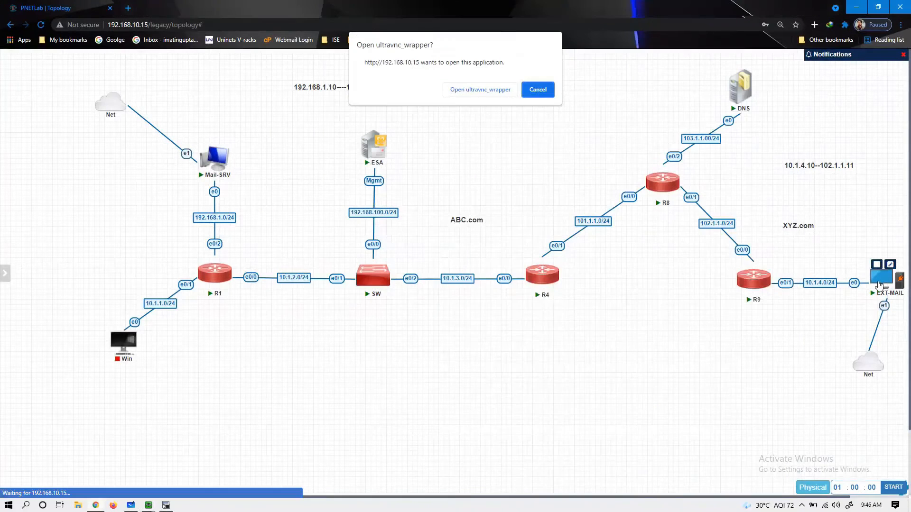
# - Decline the ultravnc prompt, switch to the EXT-MAIL console, and close the Edge browser
pyautogui.click(553, 95)
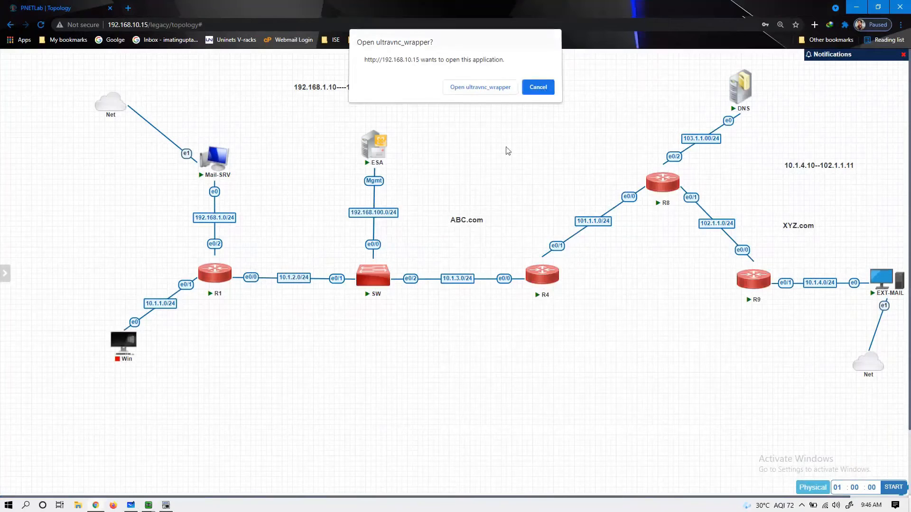
pyautogui.click(153, 507)
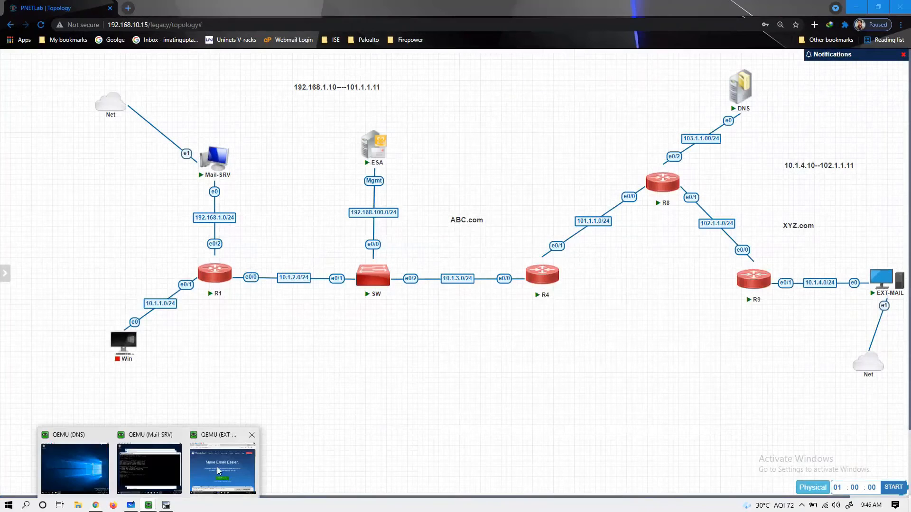
pyautogui.click(218, 467)
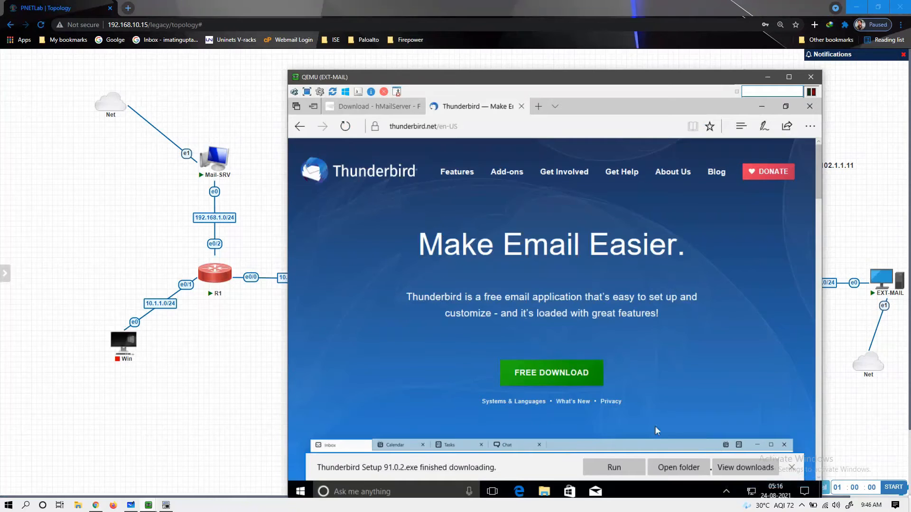
pyautogui.click(756, 465)
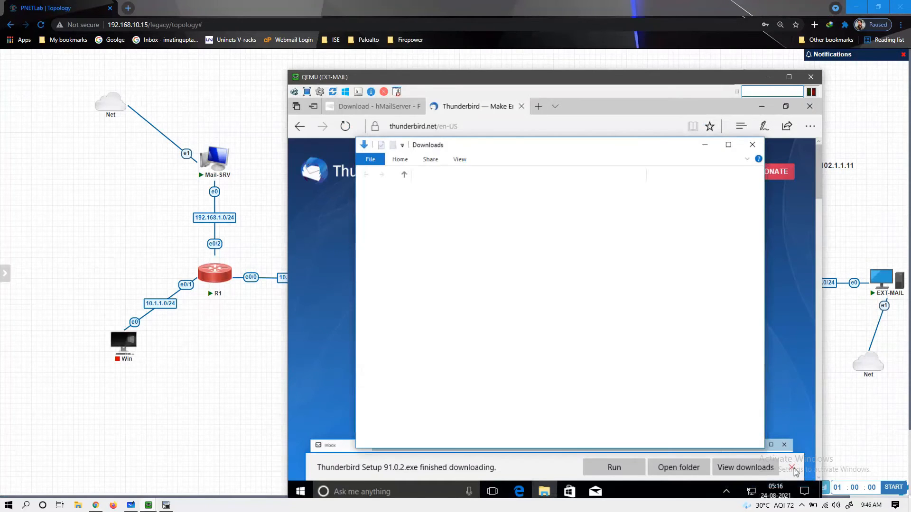
pyautogui.click(793, 469)
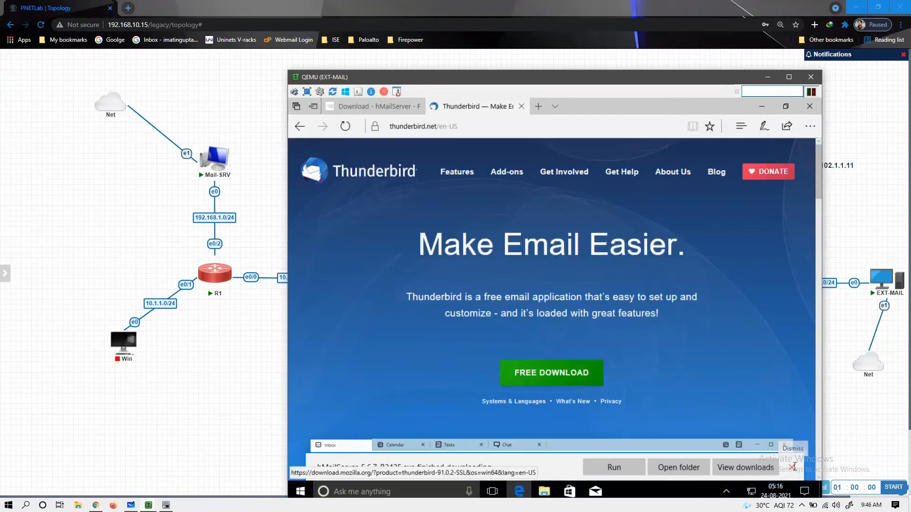
pyautogui.click(793, 470)
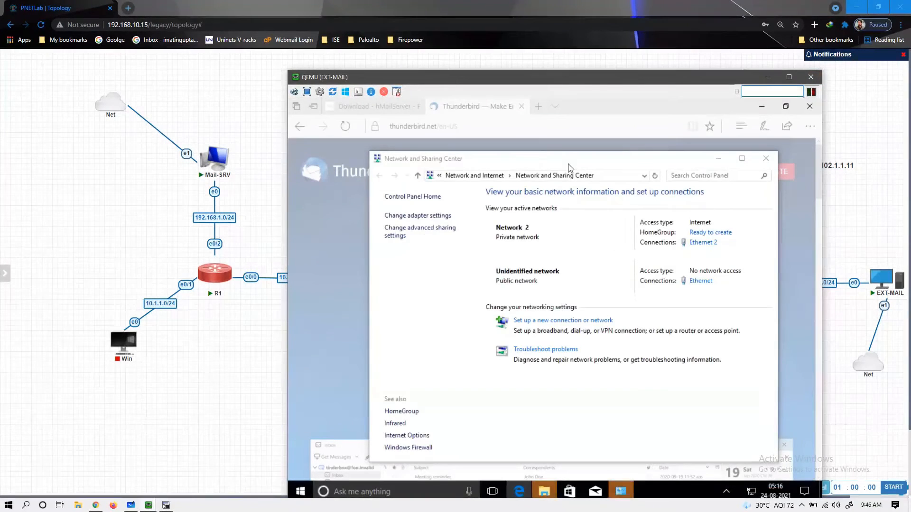
pyautogui.moveTo(569, 167); pyautogui.dragTo(573, 352)
pyautogui.click(574, 351)
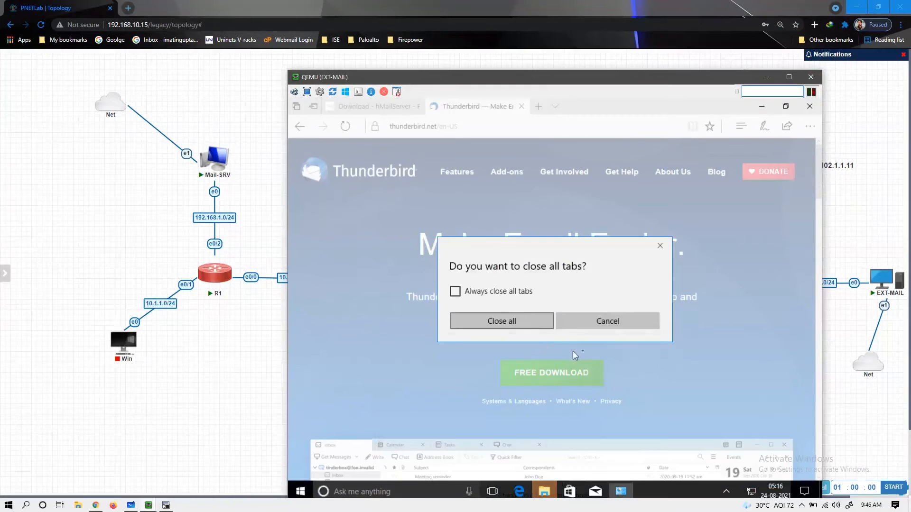
pyautogui.press('Escape')
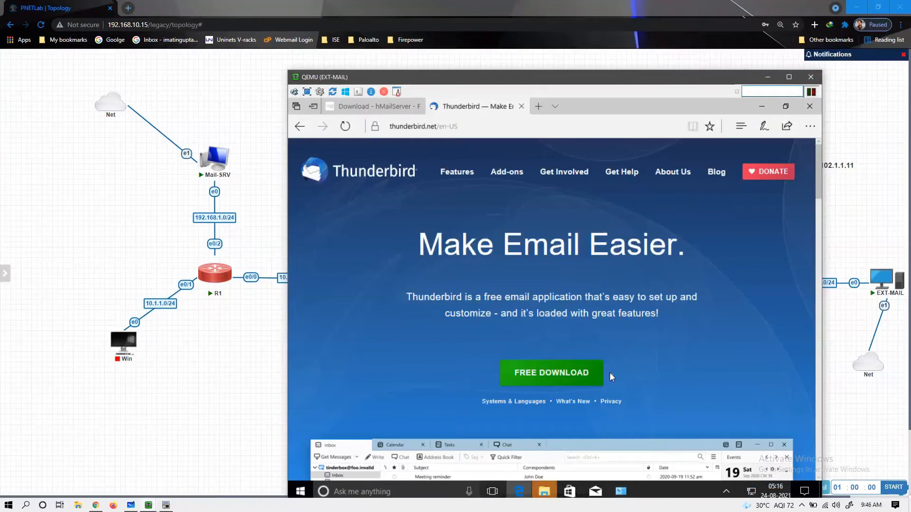
pyautogui.hotkey('alt', 'F4')
pyautogui.moveTo(592, 351); pyautogui.dragTo(566, 216)
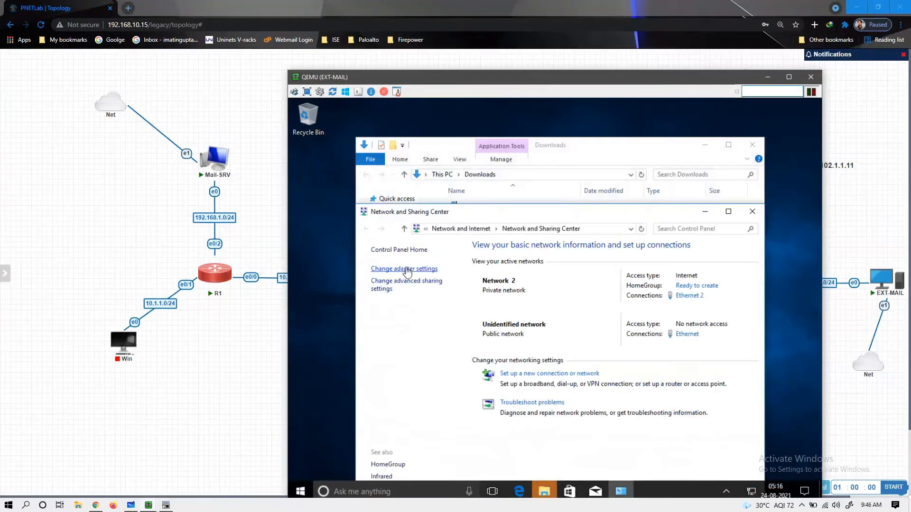
# - On EXT-MAIL, disable the Ethernet 2 adapter and open the Ethernet adapter's properties
pyautogui.click(406, 269)
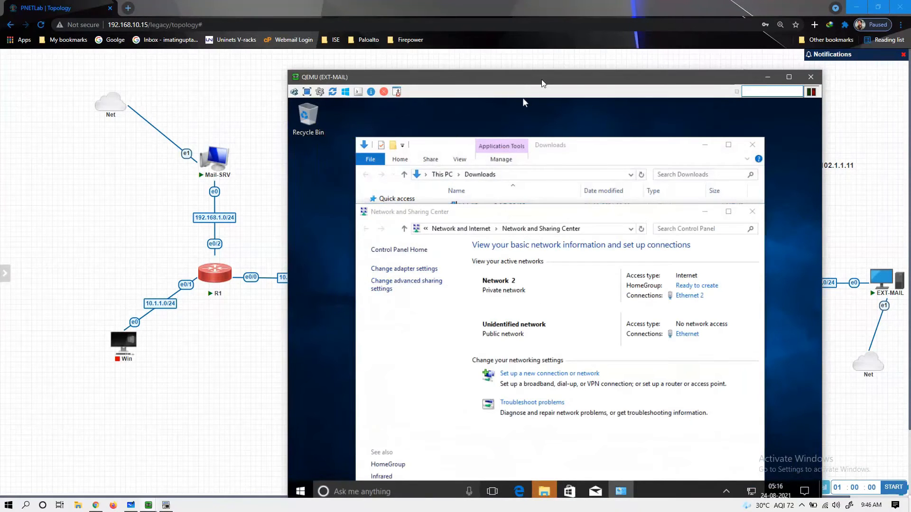
pyautogui.moveTo(544, 83); pyautogui.dragTo(525, 69)
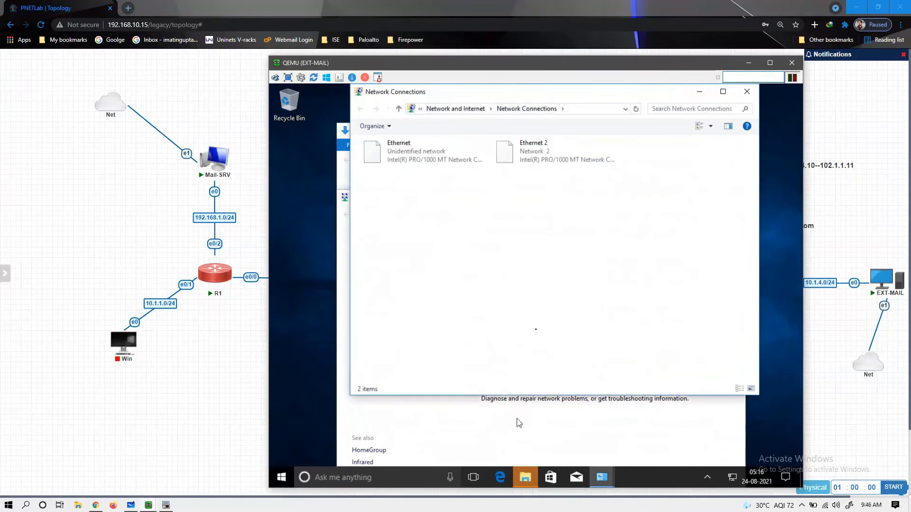
pyautogui.click(541, 150)
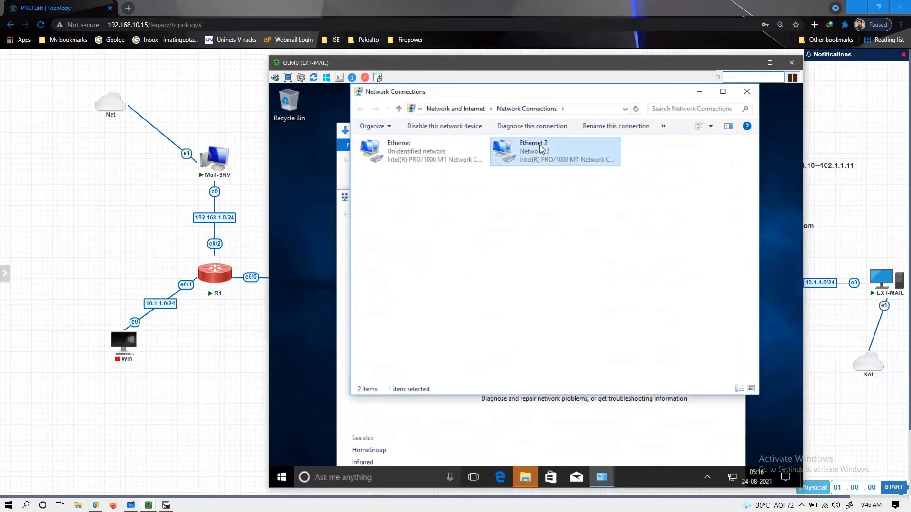
pyautogui.rightClick(541, 147)
pyautogui.click(546, 153)
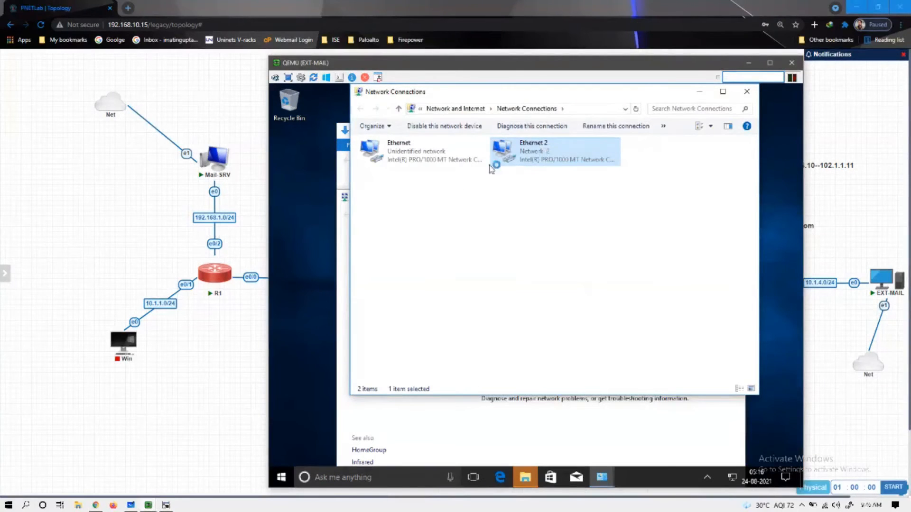
pyautogui.click(416, 159)
pyautogui.rightClick(416, 160)
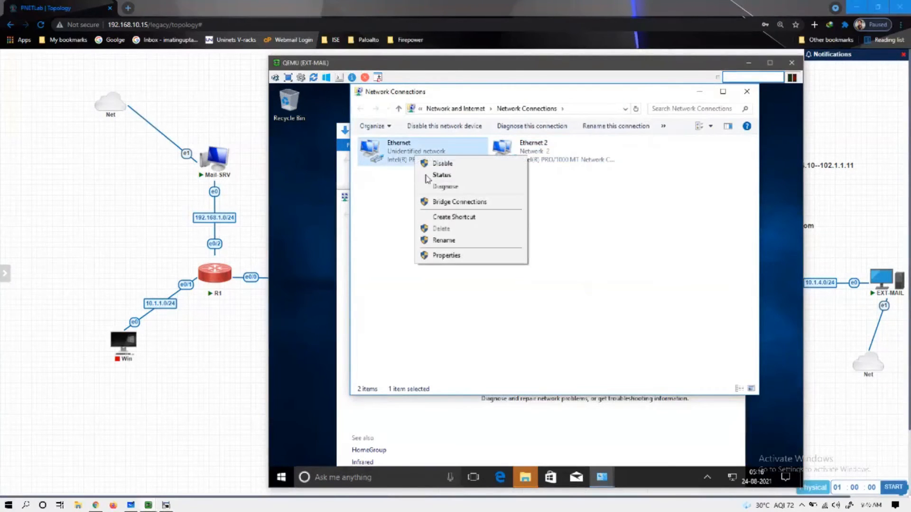
pyautogui.click(450, 256)
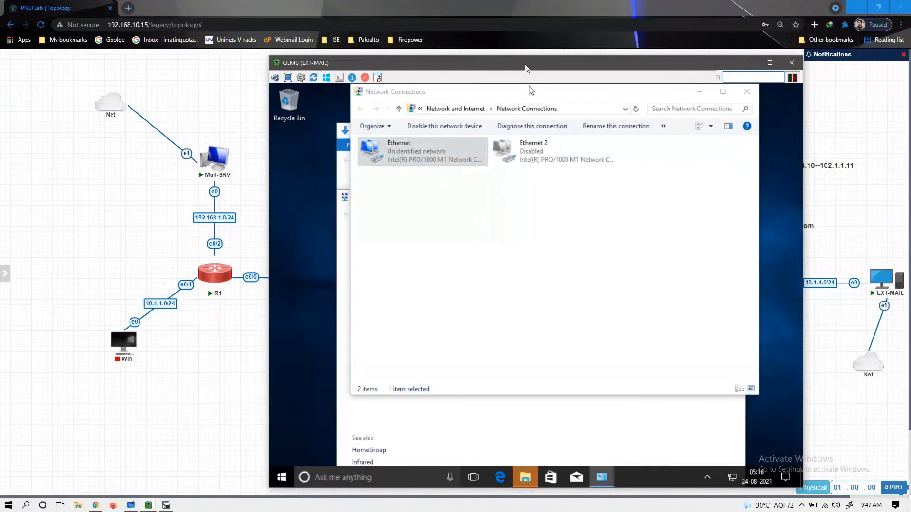
pyautogui.moveTo(526, 68); pyautogui.dragTo(440, 69)
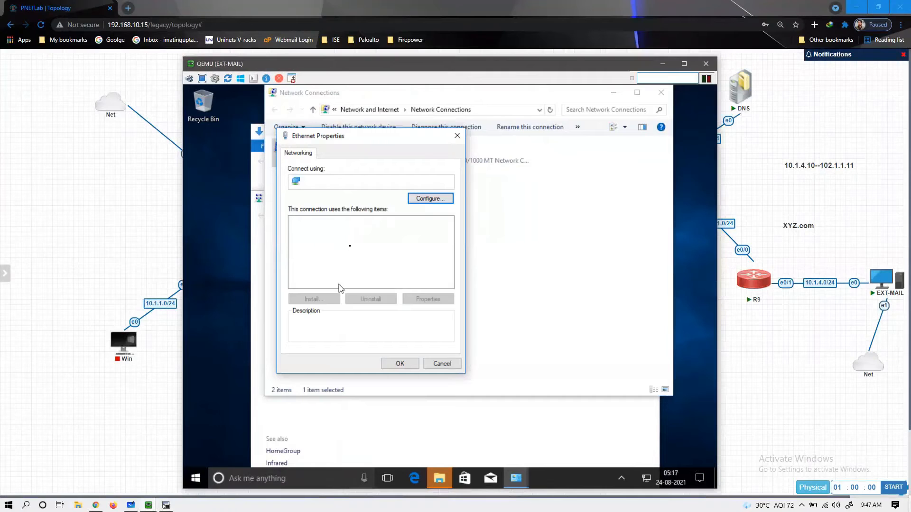
# - Give EXT-MAIL's Ethernet static IPv4 10.1.4.10/255.255.255.0, gateway 10.1.4.1, DNS 103.1.1.10
pyautogui.click(353, 248)
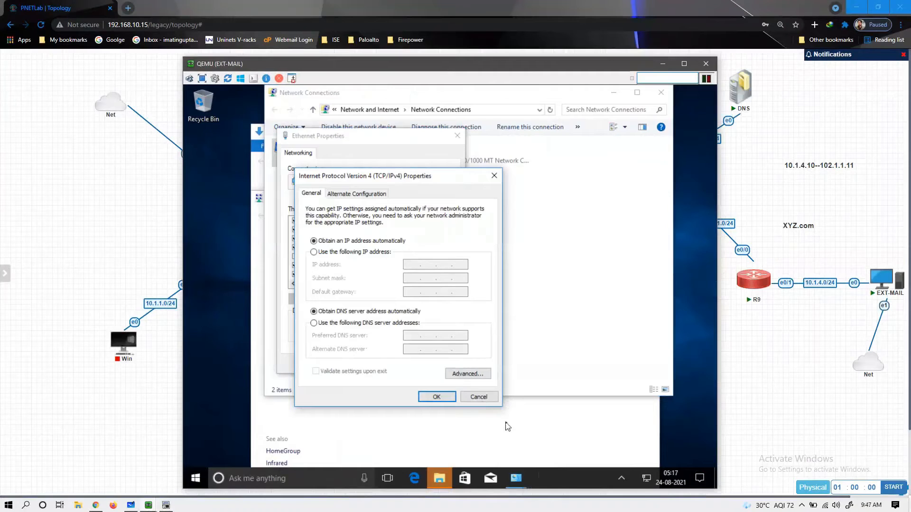
pyautogui.moveTo(520, 481)
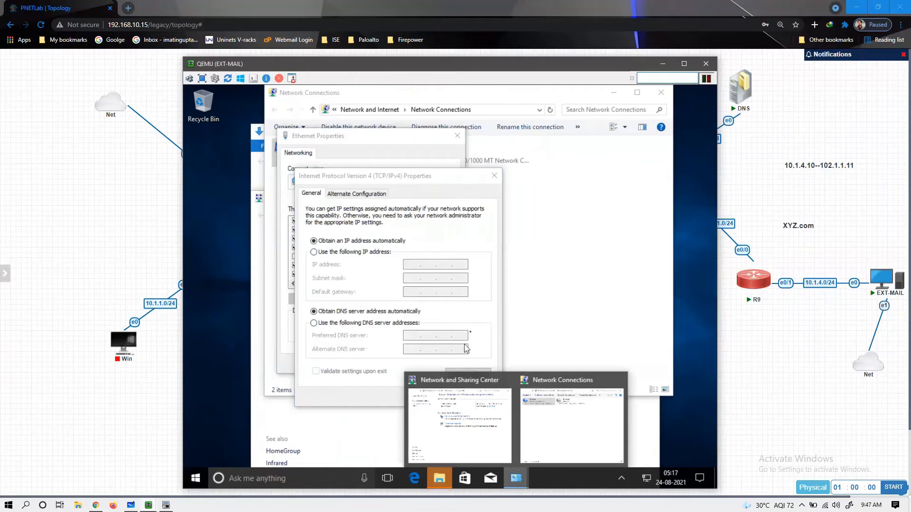
pyautogui.click(386, 264)
pyautogui.click(375, 252)
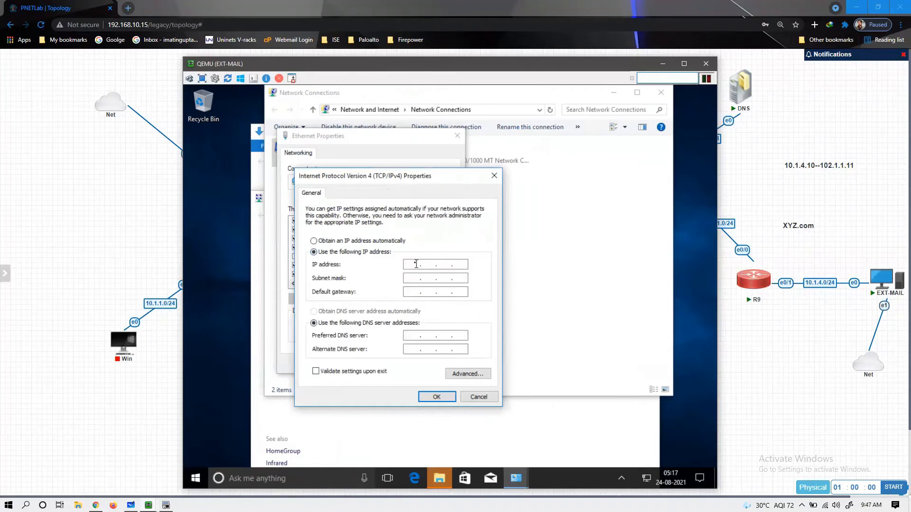
pyautogui.click(414, 265)
pyautogui.write('10 . 1 . 4 . 10')
pyautogui.press('Tab')
pyautogui.write('255 . 255 . 255 . 0')
pyautogui.press('Tab')
pyautogui.press('Tab')
pyautogui.write('2')
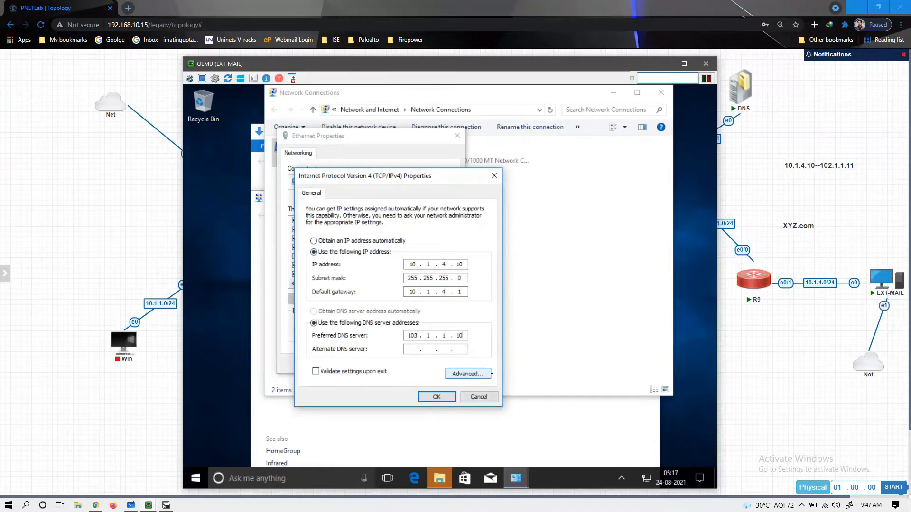
pyautogui.click(437, 396)
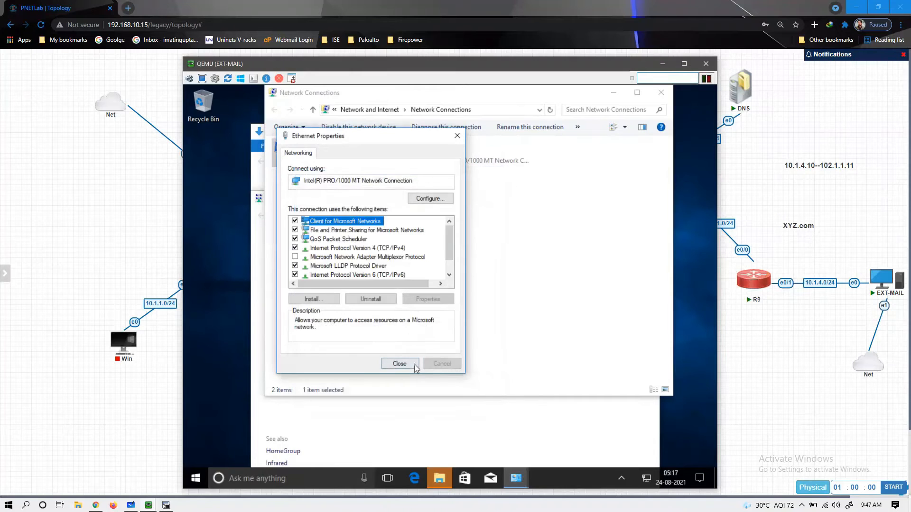
pyautogui.click(413, 365)
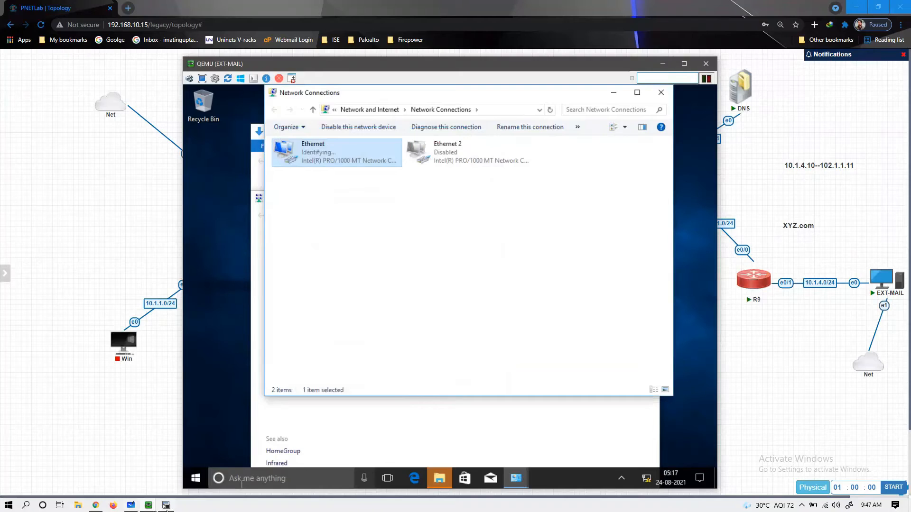
# - Run show ip int brief on R9 to list its interface addresses
pyautogui.click(165, 505)
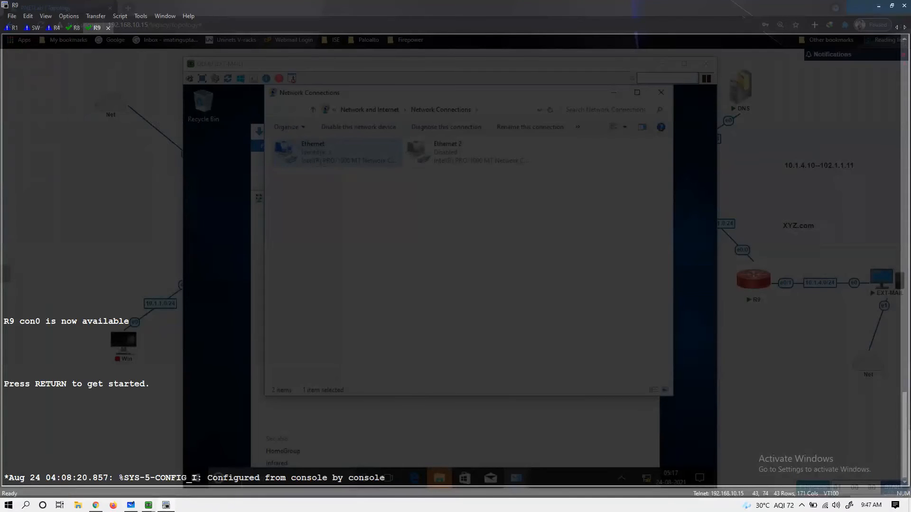
pyautogui.write('sh')
pyautogui.press('Tab')
pyautogui.write('ip int br')
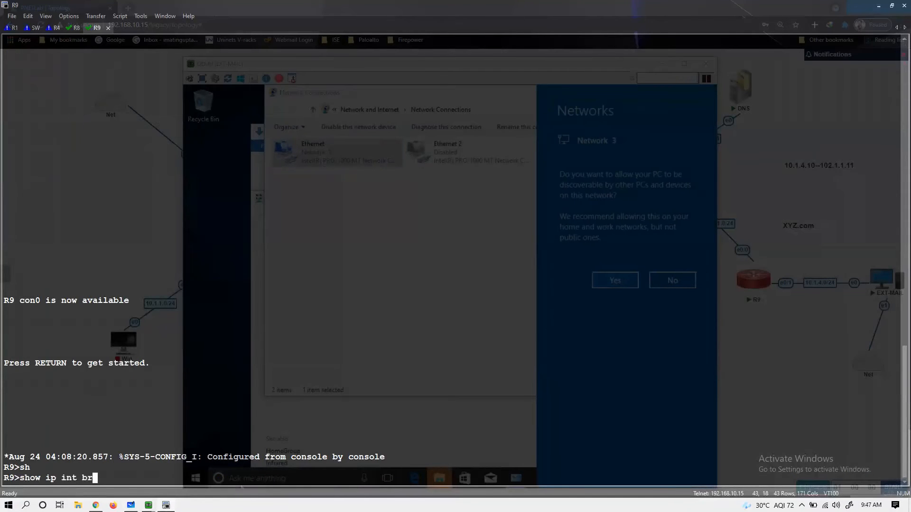
pyautogui.press('Tab')
pyautogui.press('Return')
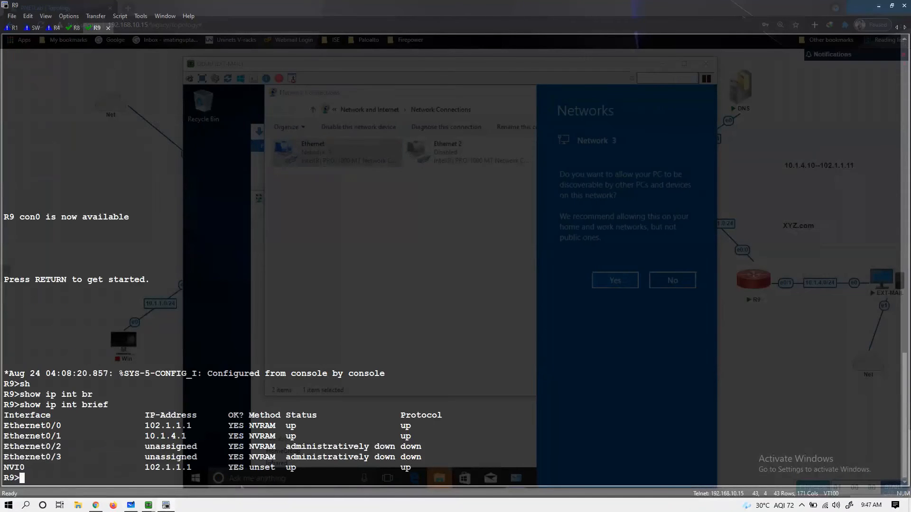
# - Close EXT-MAIL's Network Connections and rerun ping xyz.com from Mail-SRV's Command Prompt
pyautogui.click(879, 6)
pyautogui.click(616, 279)
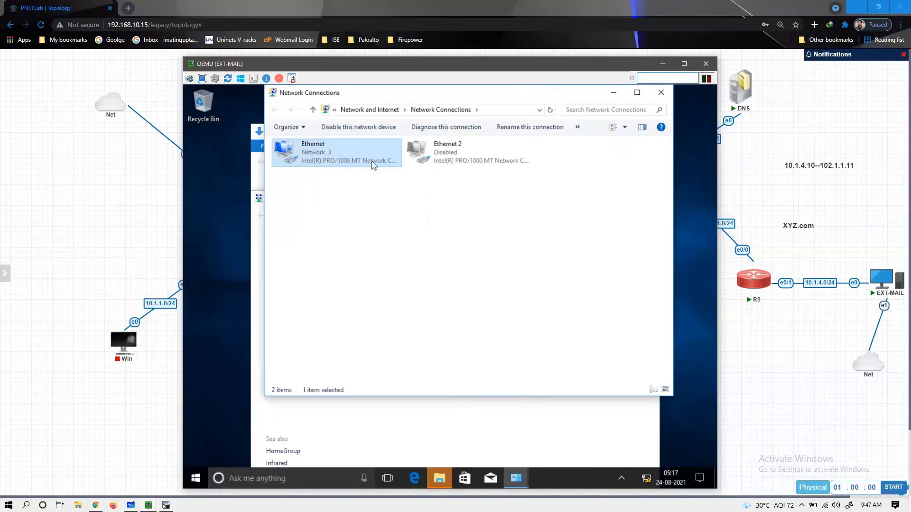
pyautogui.click(661, 93)
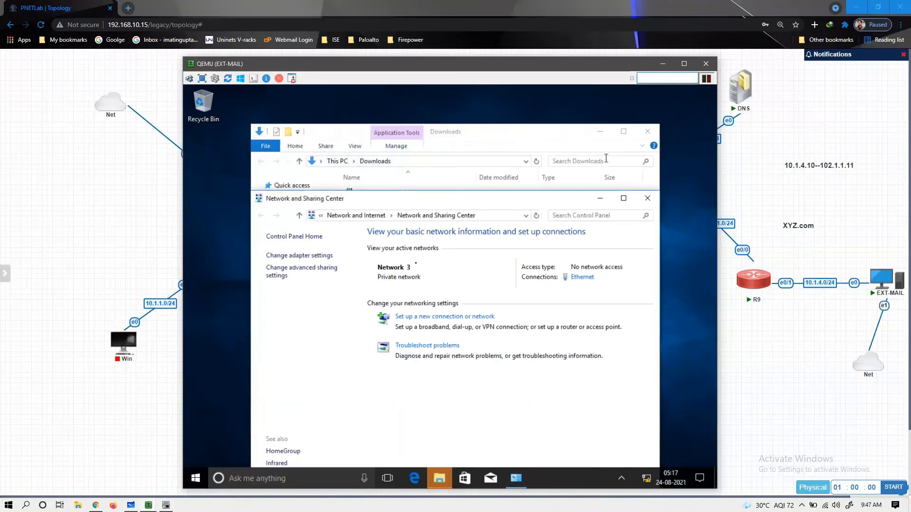
pyautogui.click(145, 505)
pyautogui.click(152, 465)
pyautogui.click(429, 289)
pyautogui.press('Up')
pyautogui.press('Return')
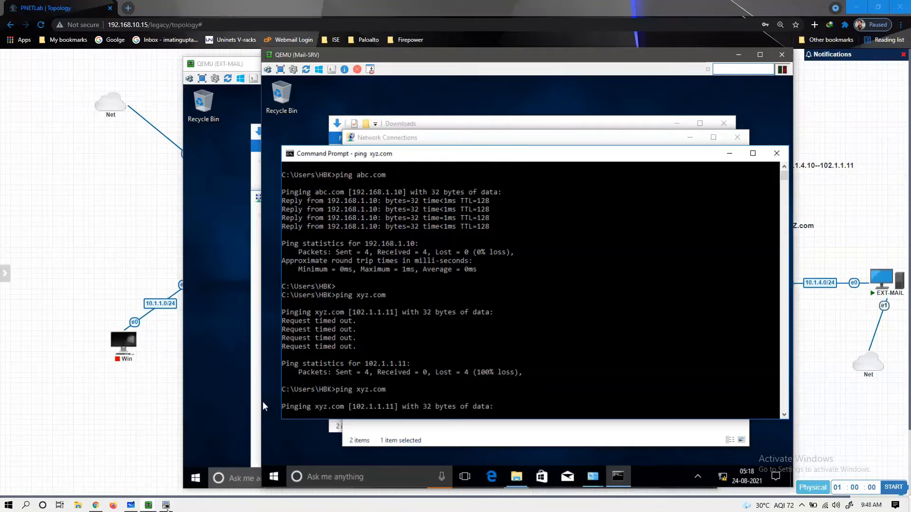
# - On R9, enter privileged mode and display the NAT configuration with 'show run | sec nat'
pyautogui.click(167, 508)
pyautogui.write('ena')
pyautogui.press('Tab')
pyautogui.press('Return')
pyautogui.press('Return')
pyautogui.write('sh')
pyautogui.press('Tab')
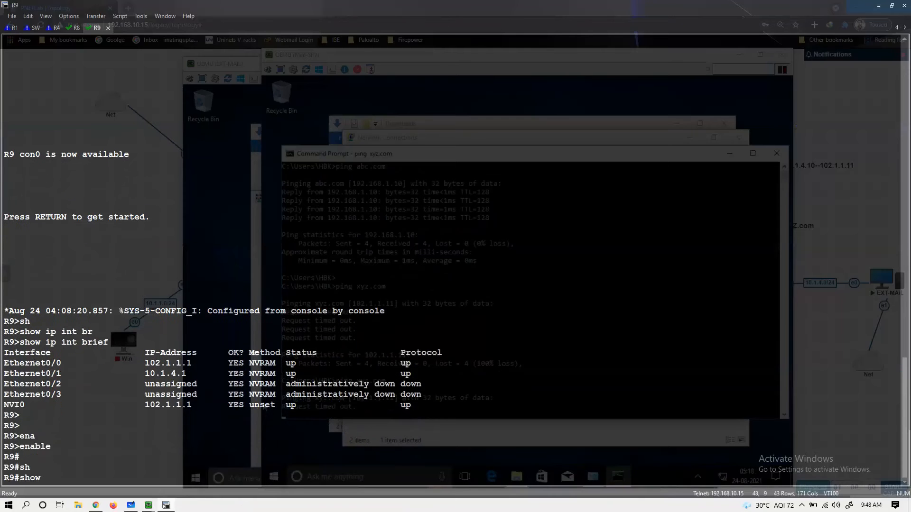
pyautogui.write('run | sec na')
pyautogui.write('y')
pyautogui.press('BackSpace')
pyautogui.write('t')
pyautogui.press('Return')
pyautogui.press('Return')
# - Delete the static NAT 10.1.4.10 to 102.1.1.11 in config mode, then re-enter it
pyautogui.press('Return')
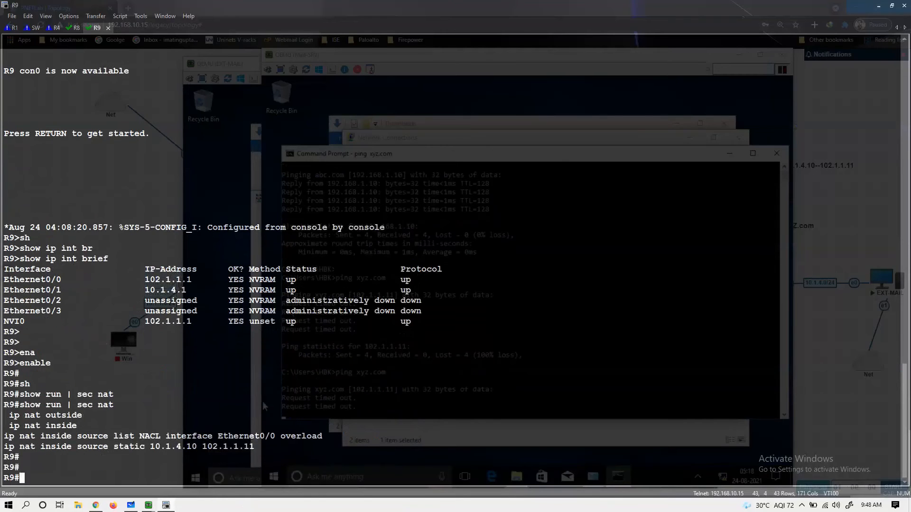
pyautogui.press('Return')
pyautogui.press('Return')
pyautogui.write('conf t')
pyautogui.press('Return')
pyautogui.press('Return')
pyautogui.write('no')
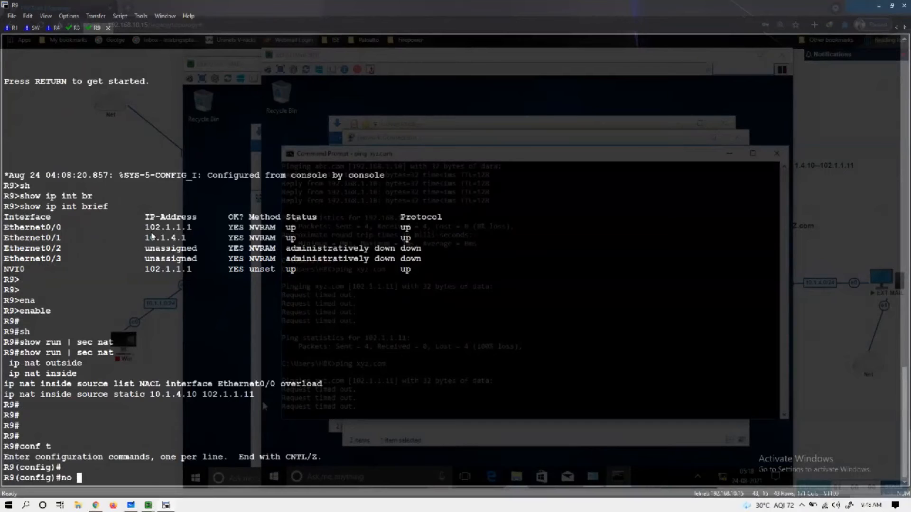
pyautogui.tripleClick(98, 398)
pyautogui.rightClick(99, 398)
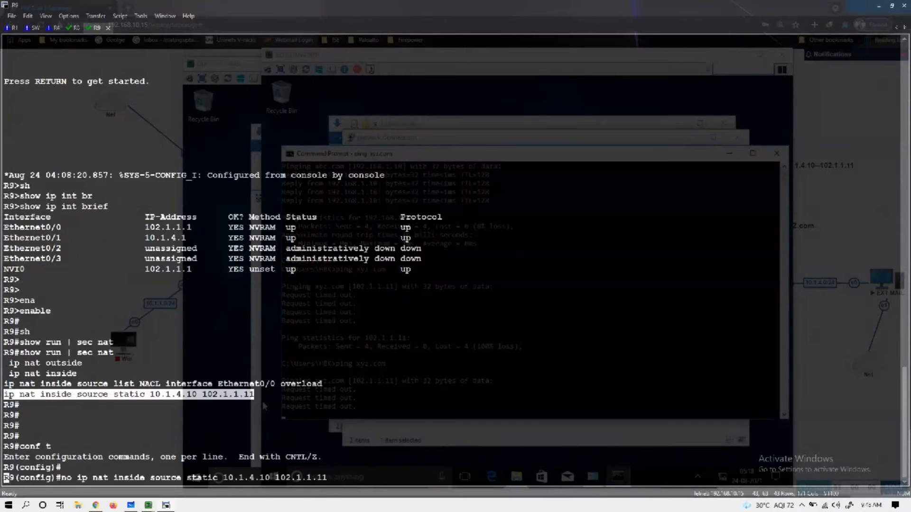
pyautogui.write('yes')
pyautogui.press('Return')
pyautogui.press('Return')
pyautogui.press('Return')
pyautogui.press('Return')
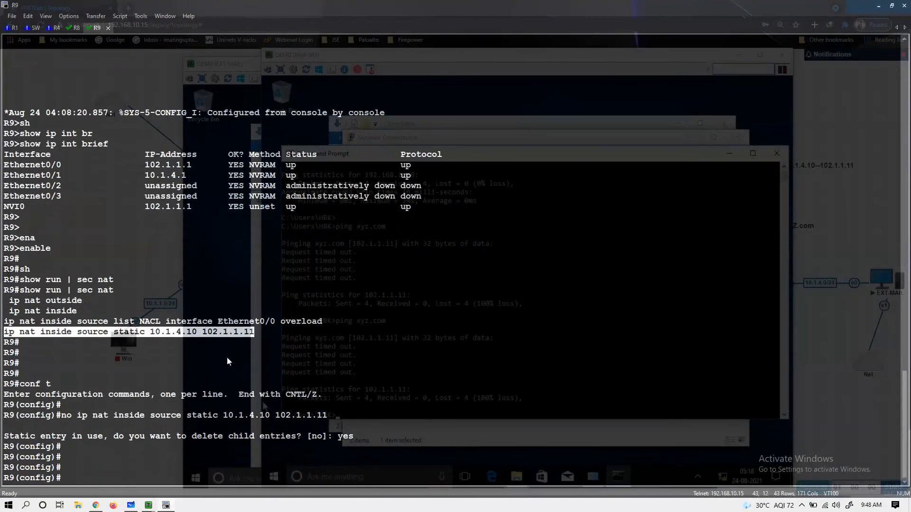
pyautogui.write('yes')
pyautogui.press('BackSpace')
pyautogui.press('BackSpace')
pyautogui.press('BackSpace')
pyautogui.write('ip nat inside source static 10.1.4.10 102.1.1.11')
pyautogui.press('Return')
pyautogui.press('Return')
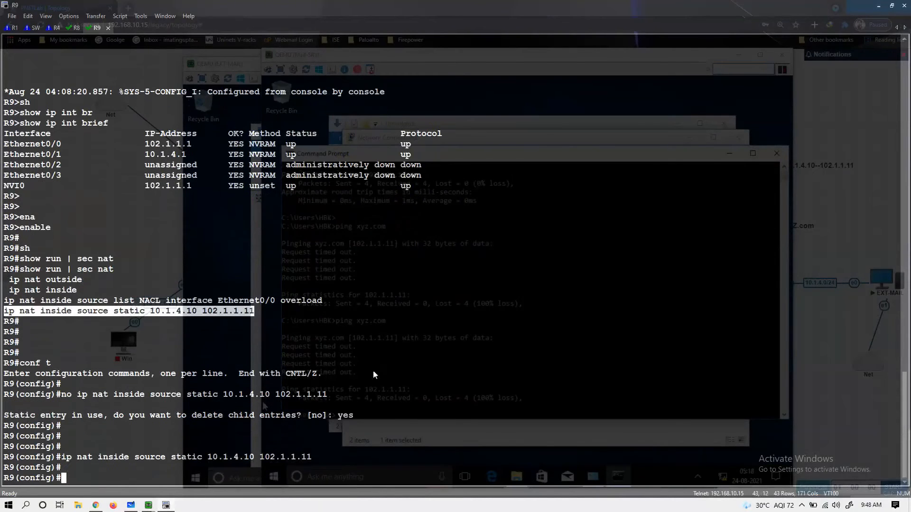
pyautogui.click(879, 9)
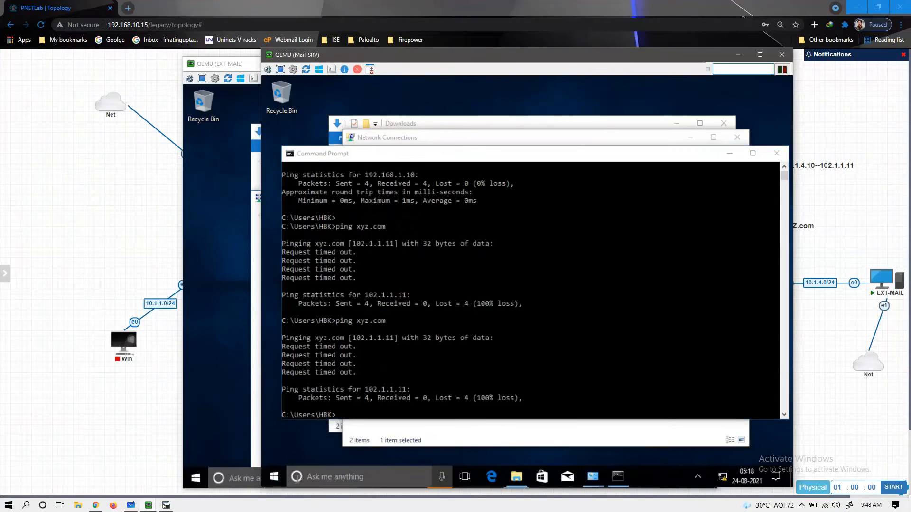
# - Open Firewall & network protection on Mail-SRV and turn off the private network firewall
pyautogui.click(306, 476)
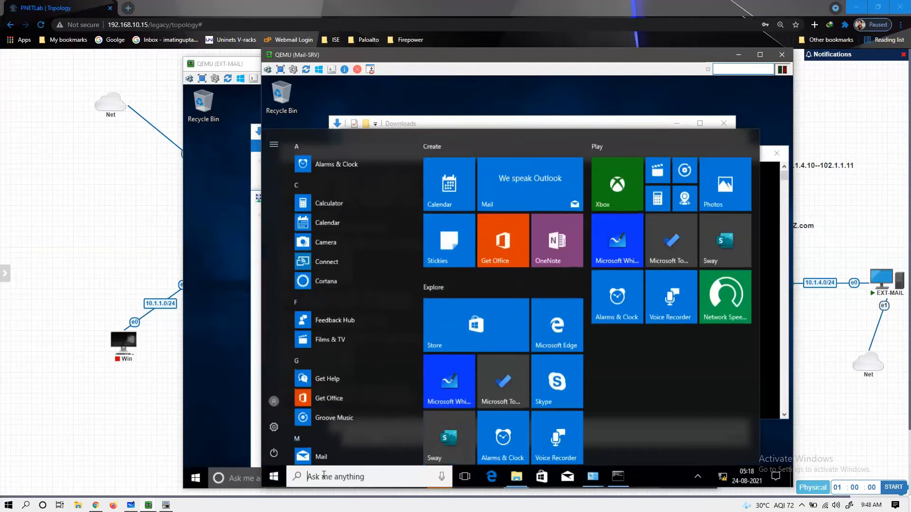
pyautogui.write('windo')
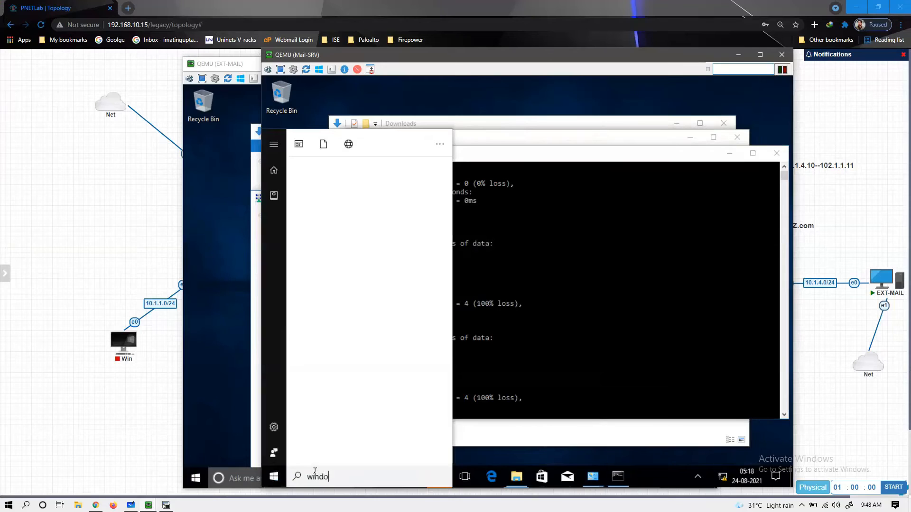
pyautogui.press('Down')
pyautogui.press('Down')
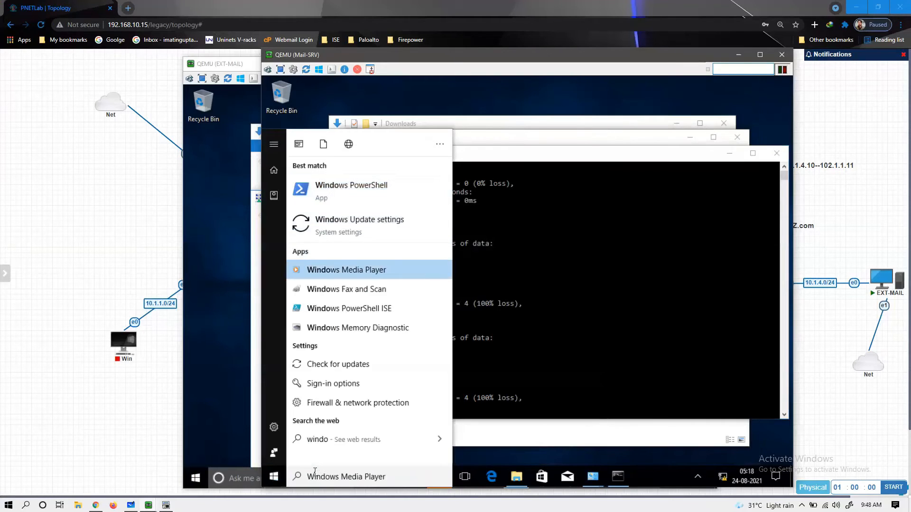
pyautogui.press('Down')
pyautogui.press('Down')
pyautogui.press('Down')
pyautogui.press('Down')
pyautogui.press('Down')
pyautogui.press('Down')
pyautogui.press('Down')
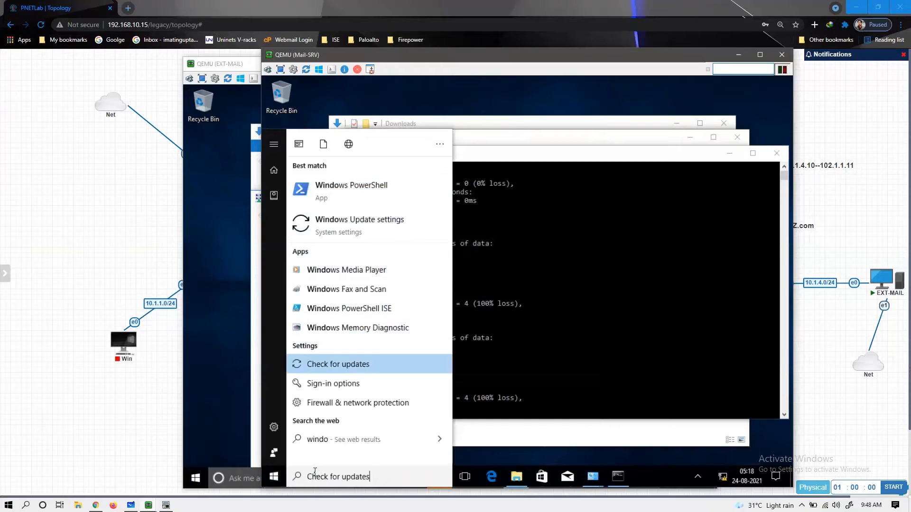
pyautogui.press('Up')
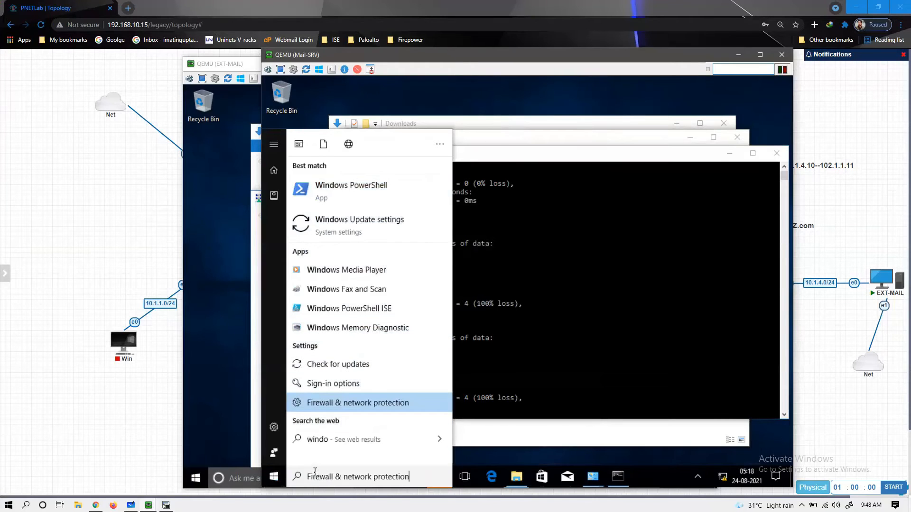
pyautogui.press('Return')
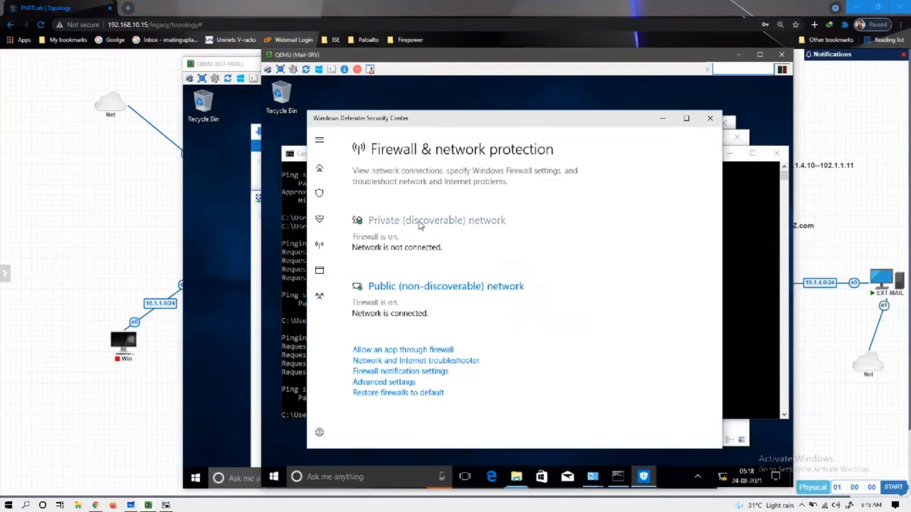
pyautogui.click(432, 222)
pyautogui.click(364, 338)
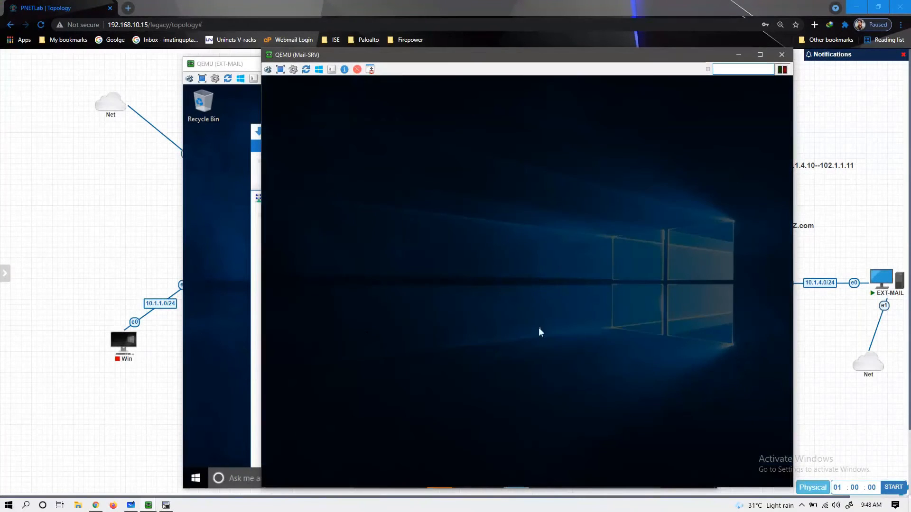
pyautogui.click(474, 346)
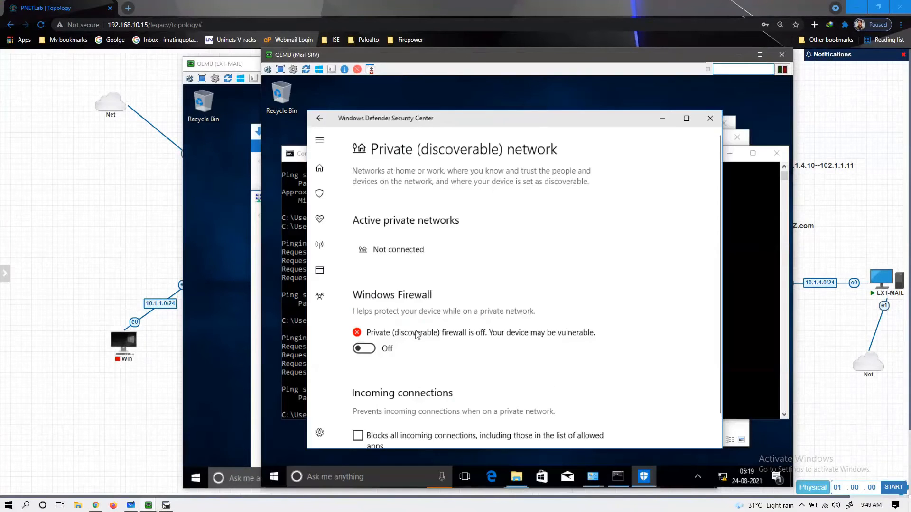
pyautogui.scroll(-1, 418, 336)
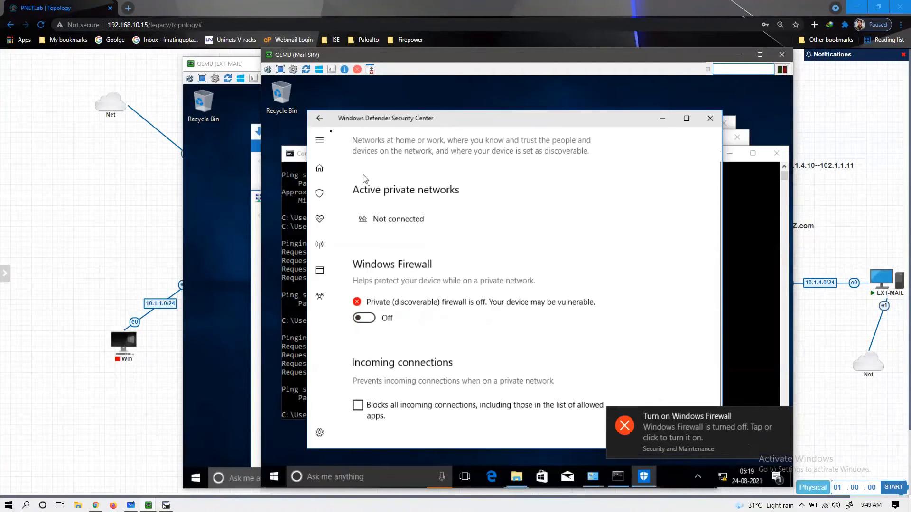
pyautogui.click(320, 118)
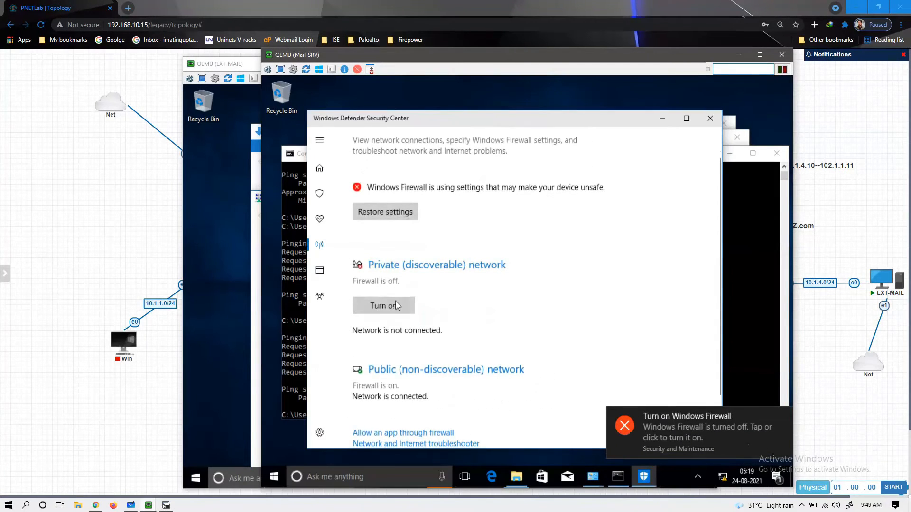
# - Turn off Mail-SRV's public network firewall, close the security center, and bring EXT-MAIL forward
pyautogui.click(399, 370)
pyautogui.click(364, 329)
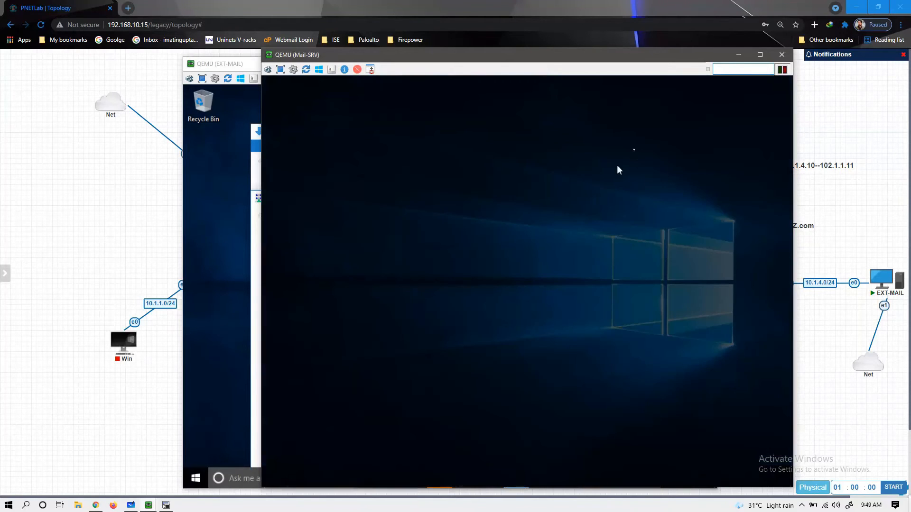
pyautogui.click(485, 351)
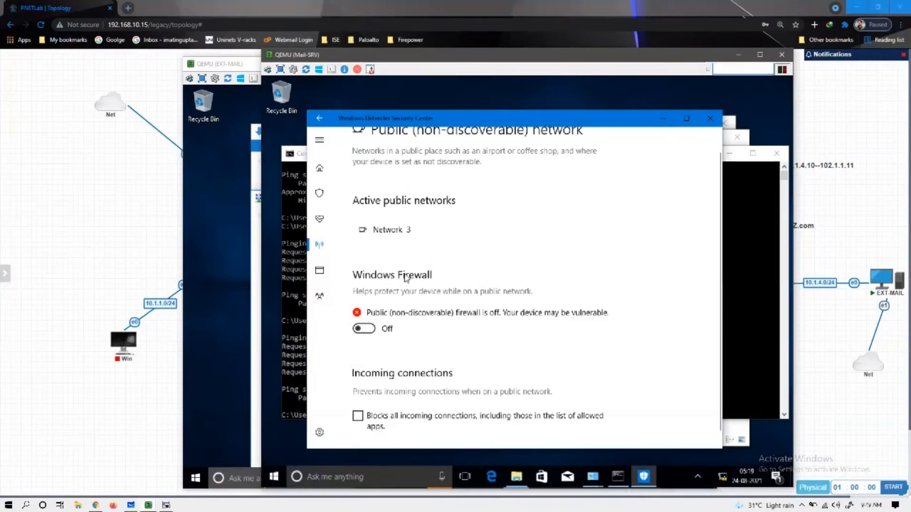
pyautogui.click(710, 118)
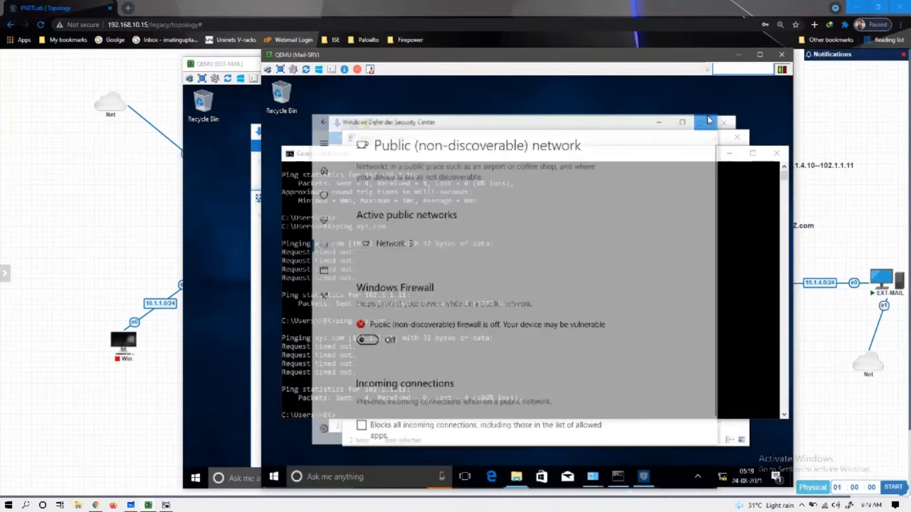
pyautogui.click(202, 458)
# - Open Firewall & network protection on EXT-MAIL through Windows search
pyautogui.click(195, 477)
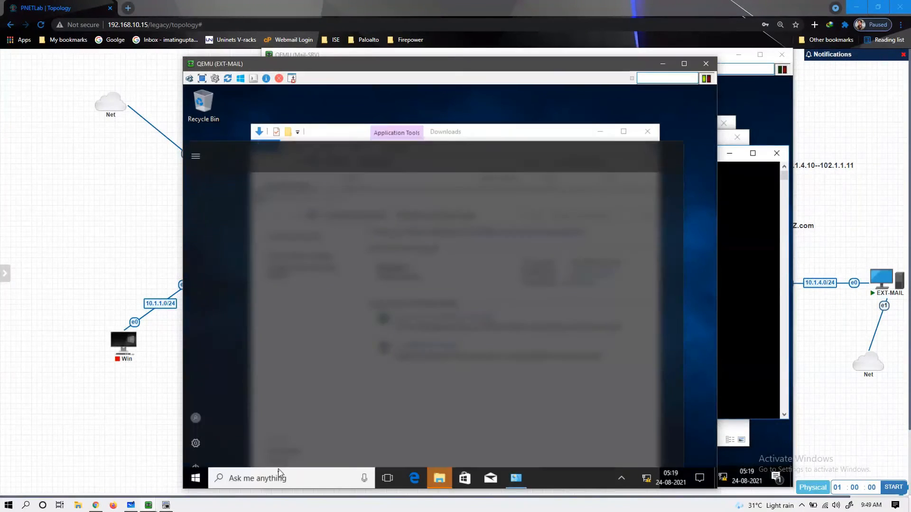
pyautogui.write('w')
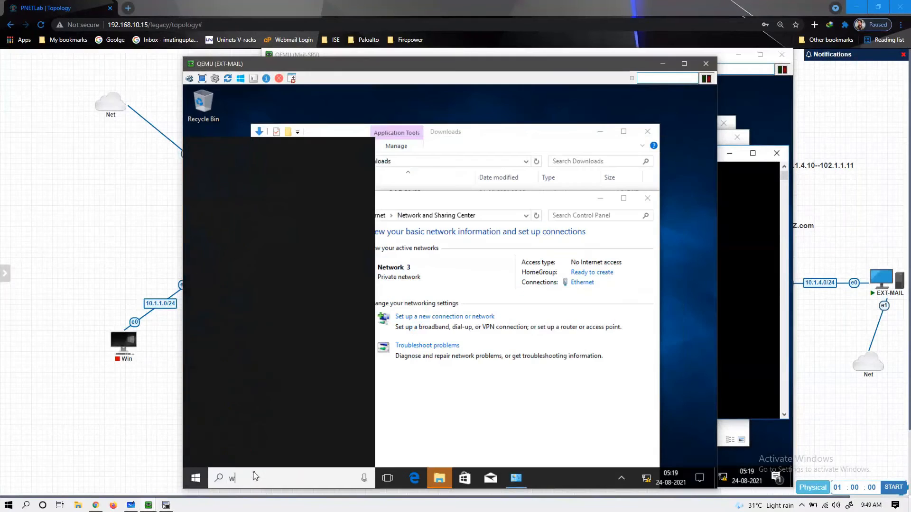
pyautogui.write('indo')
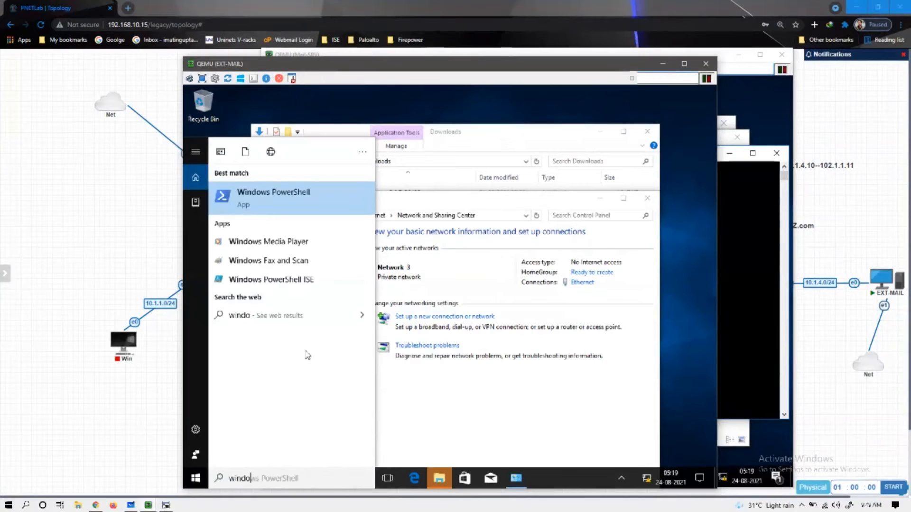
pyautogui.write('s')
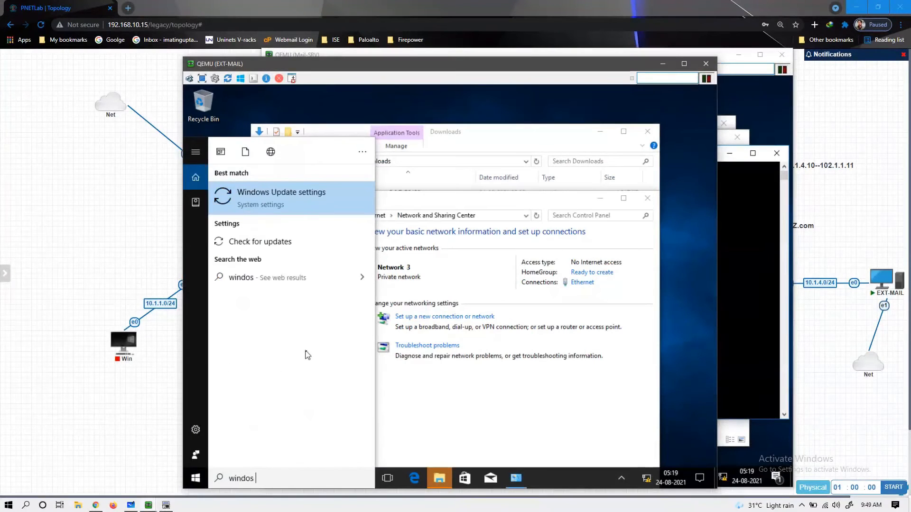
pyautogui.write('o')
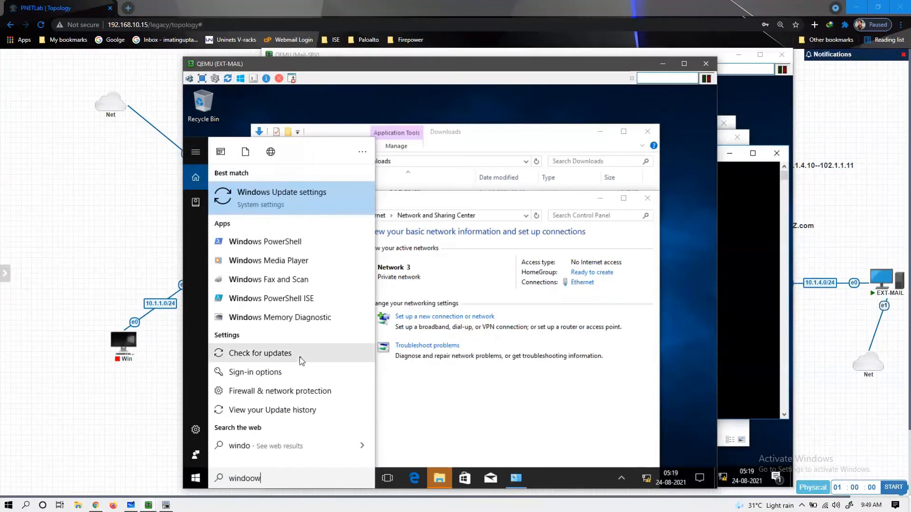
pyautogui.press('BackSpace')
pyautogui.write('ws')
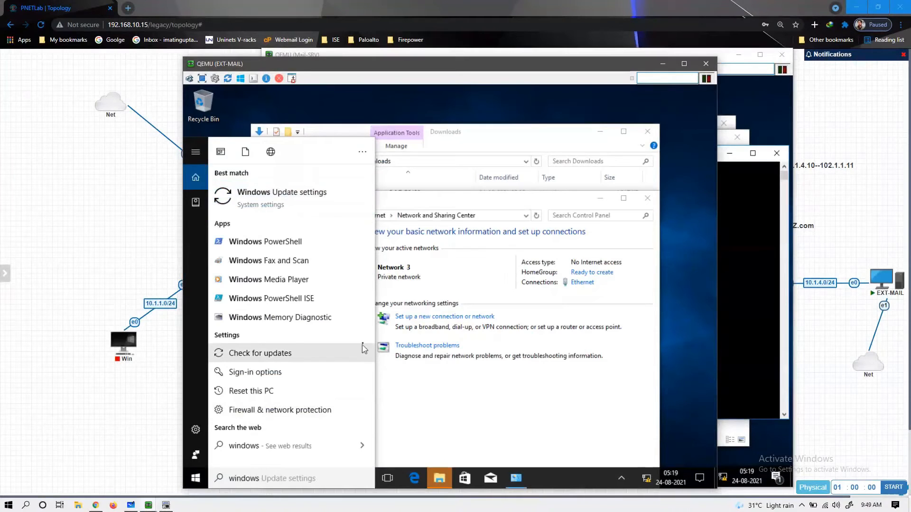
pyautogui.click(293, 411)
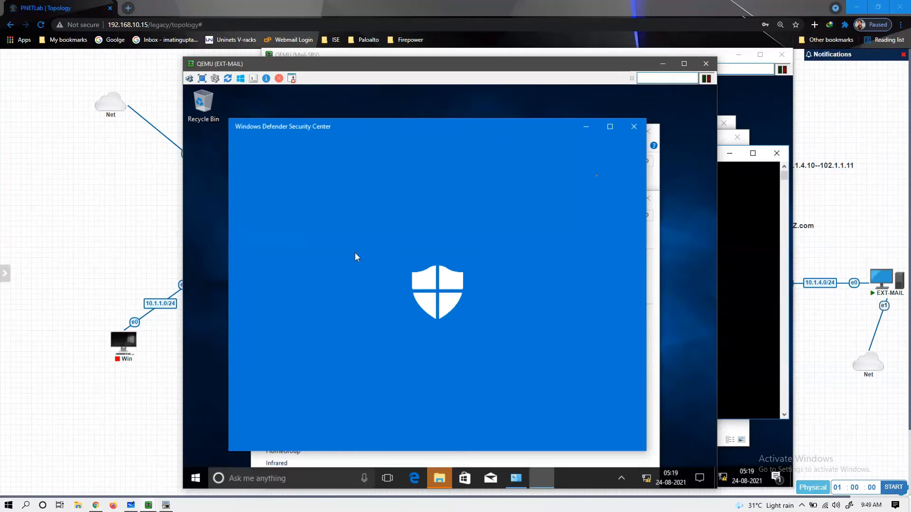
pyautogui.rightClick(708, 153)
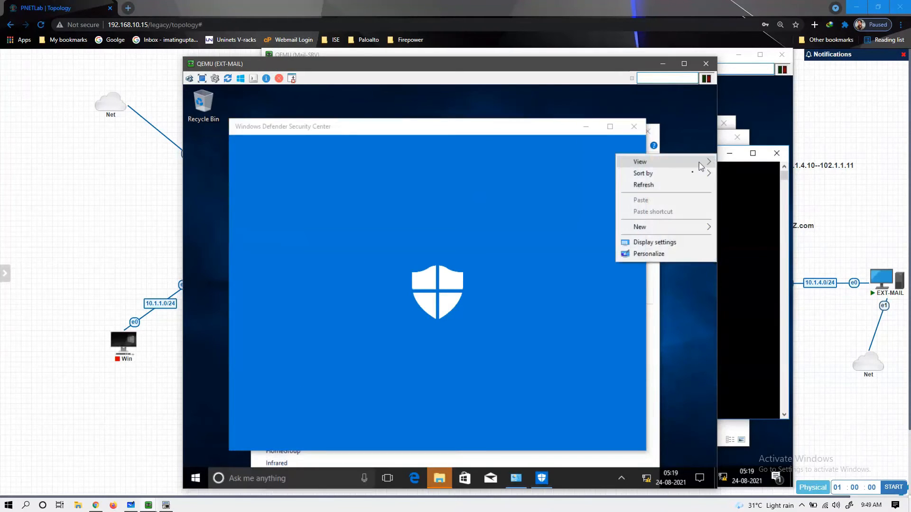
pyautogui.click(683, 186)
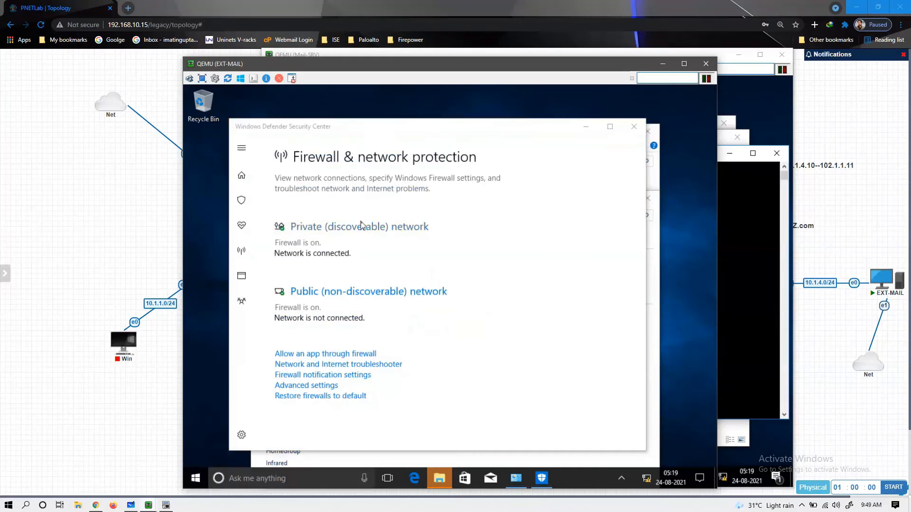
# - Turn off EXT-MAIL's private and public network firewalls, approving the permission prompts
pyautogui.click(363, 226)
pyautogui.click(281, 345)
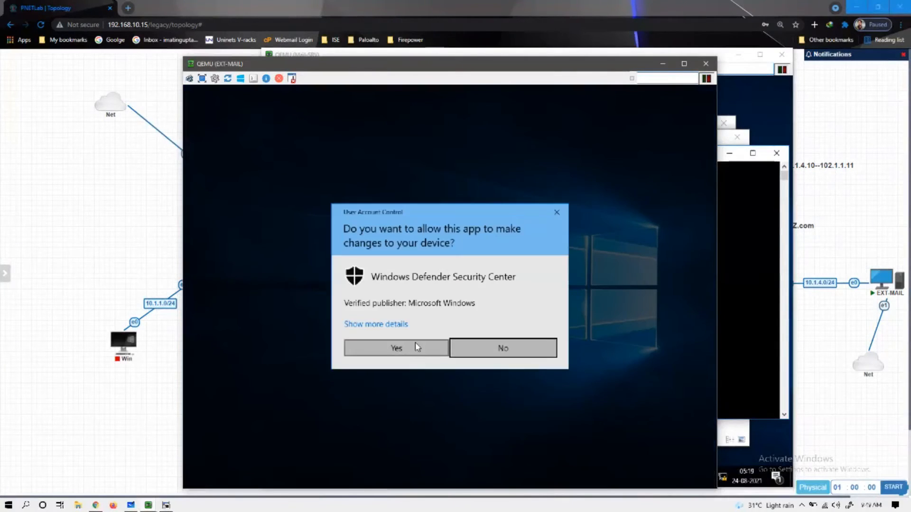
pyautogui.click(419, 349)
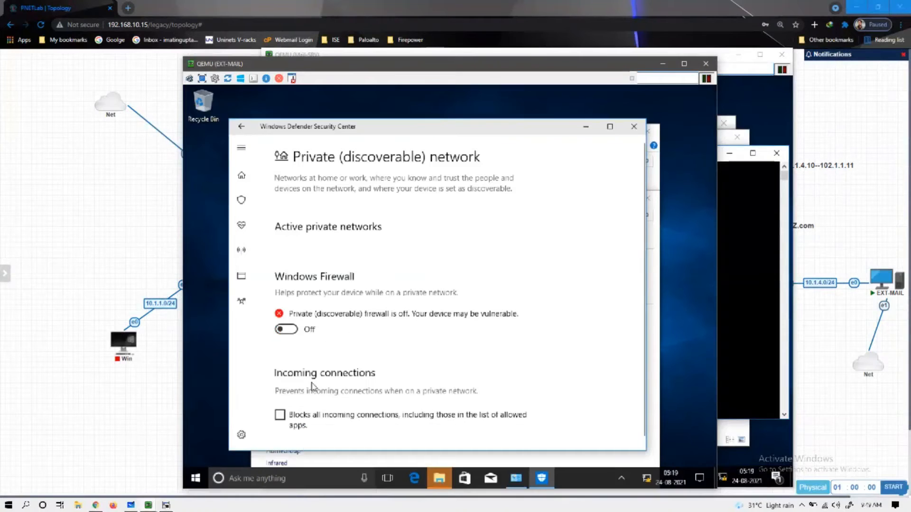
pyautogui.hotkey('alt', 'Left')
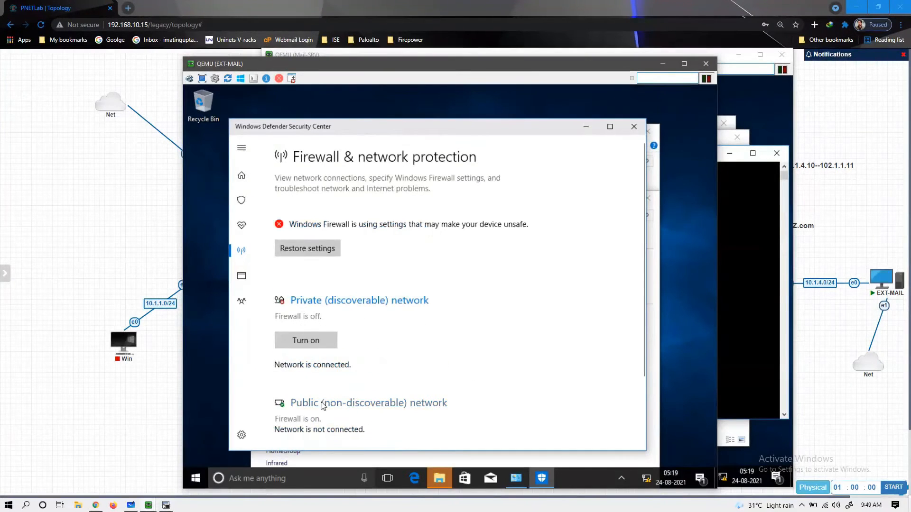
pyautogui.click(322, 404)
pyautogui.click(290, 342)
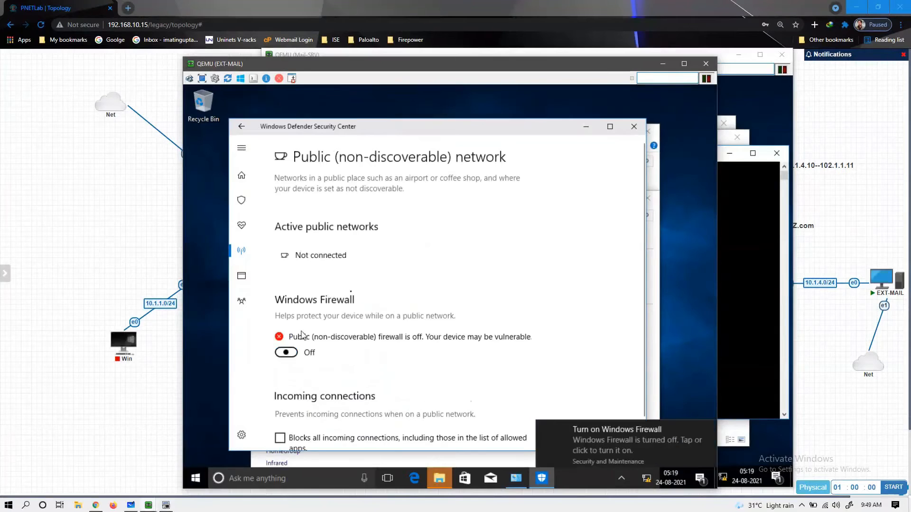
pyautogui.click(635, 127)
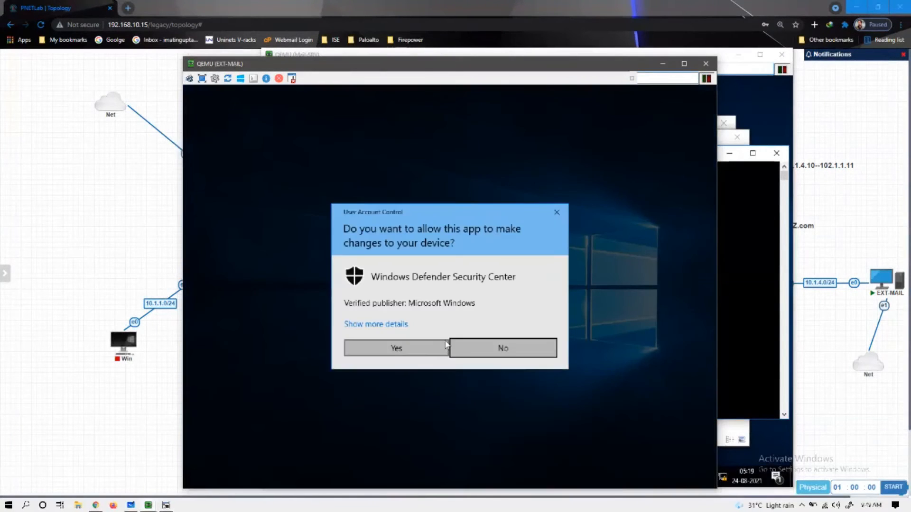
pyautogui.click(439, 347)
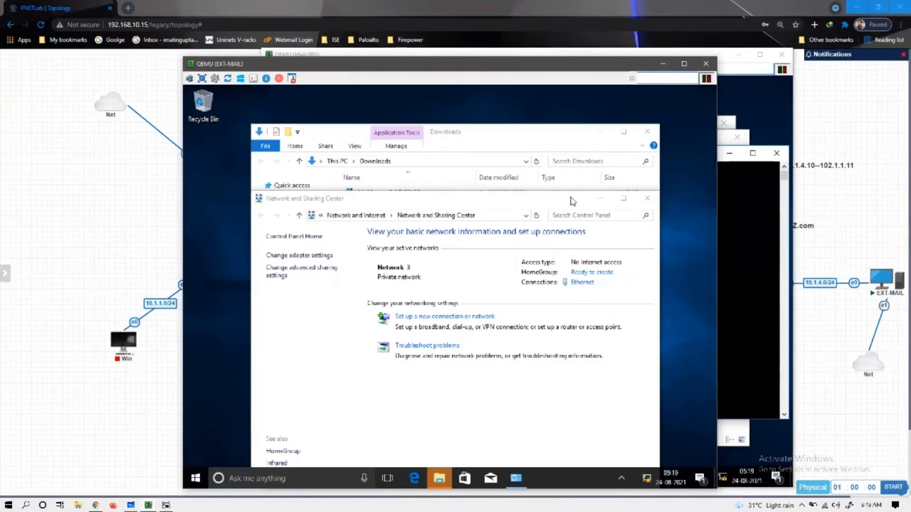
pyautogui.click(647, 131)
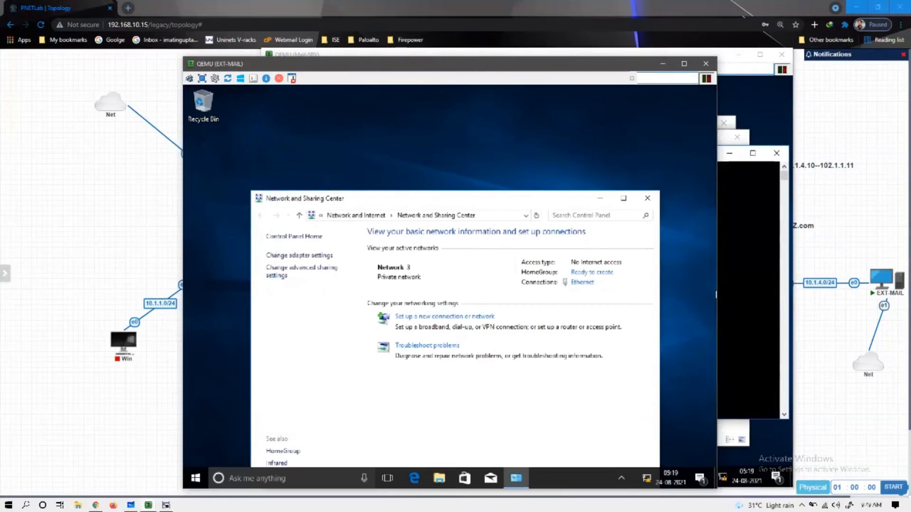
# - Rerun ping xyz.com twice in Mail-SRV's Command Prompt, then return to EXT-MAIL
pyautogui.click(758, 259)
pyautogui.press('Up')
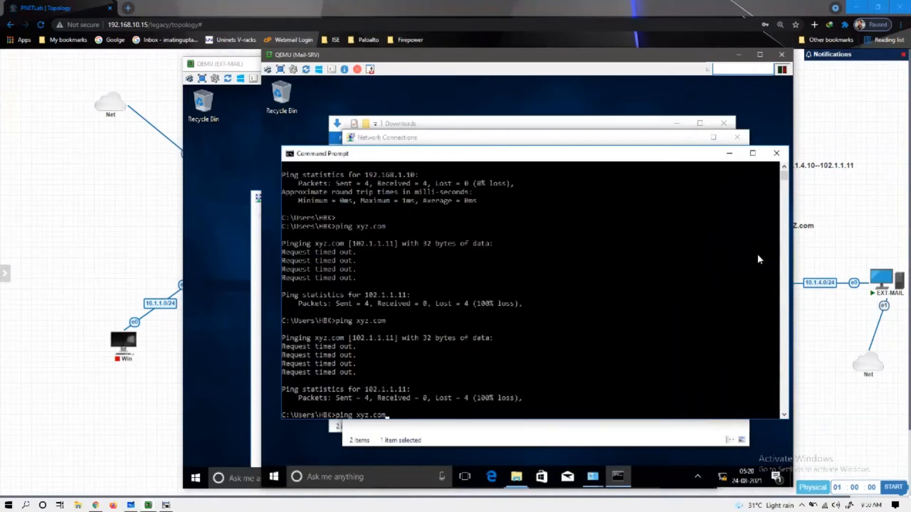
pyautogui.press('Return')
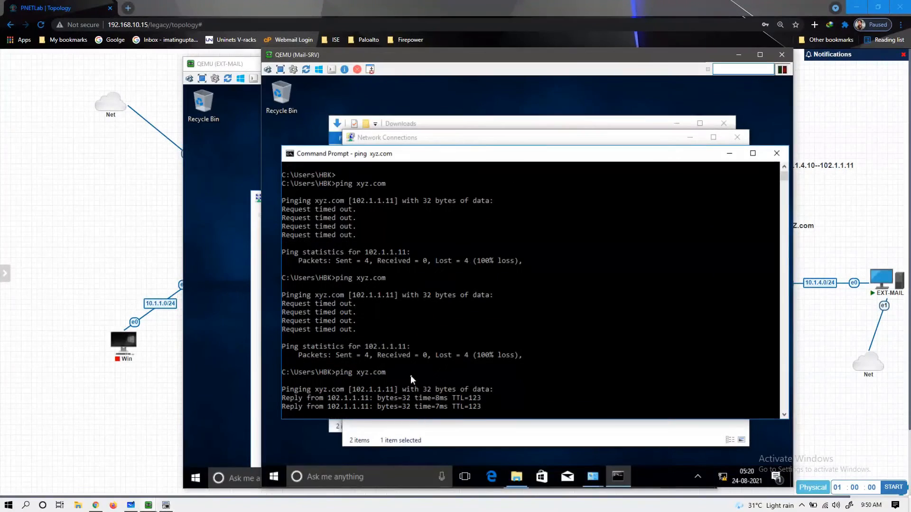
pyautogui.press('Up')
pyautogui.press('Return')
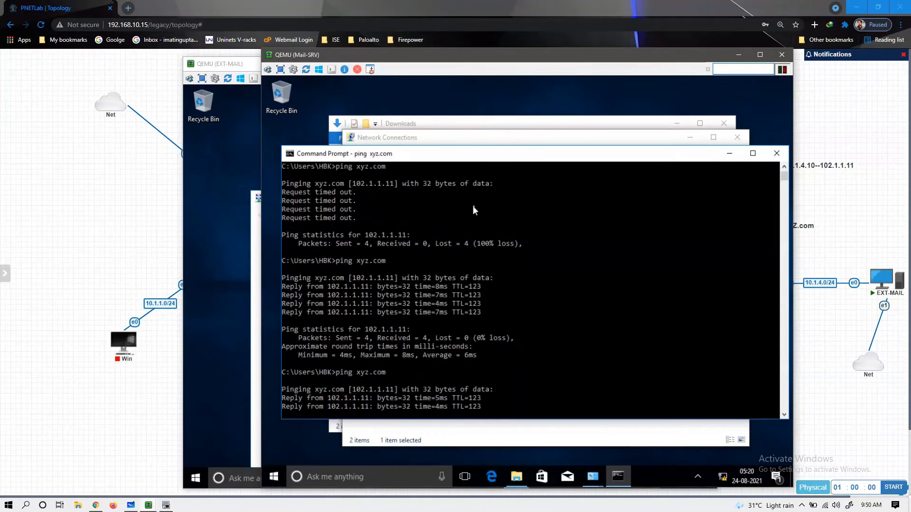
pyautogui.click(237, 321)
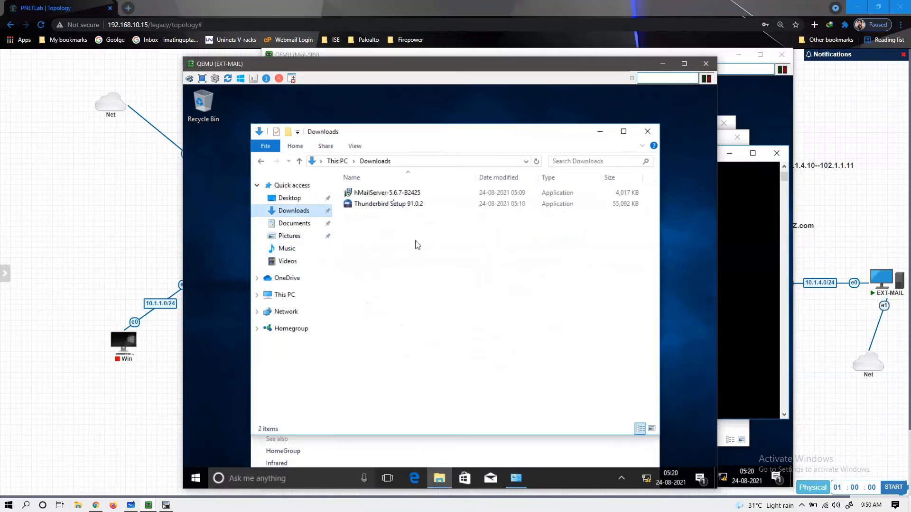
# - Launch the hMailServer-5.6.7-B2425 installer from EXT-MAIL's Downloads folder
pyautogui.click(389, 196)
pyautogui.doubleClick(389, 194)
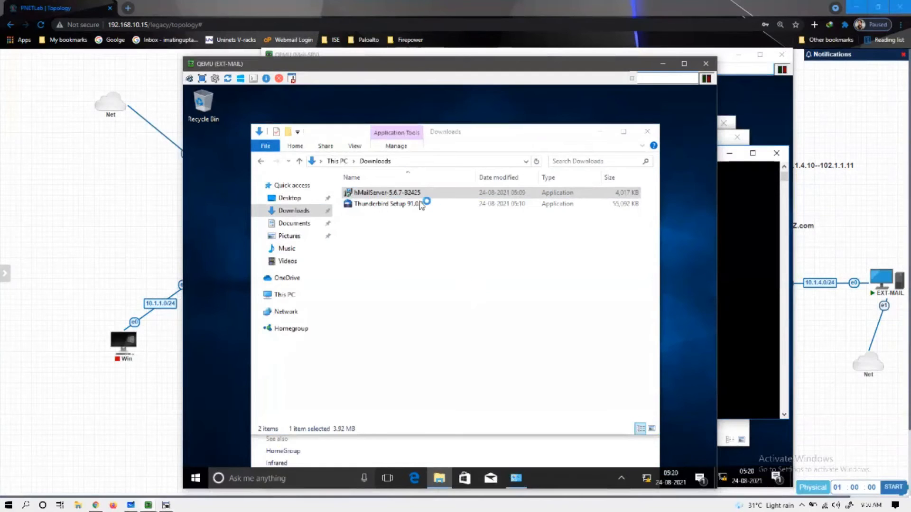
pyautogui.rightClick(573, 103)
pyautogui.click(588, 135)
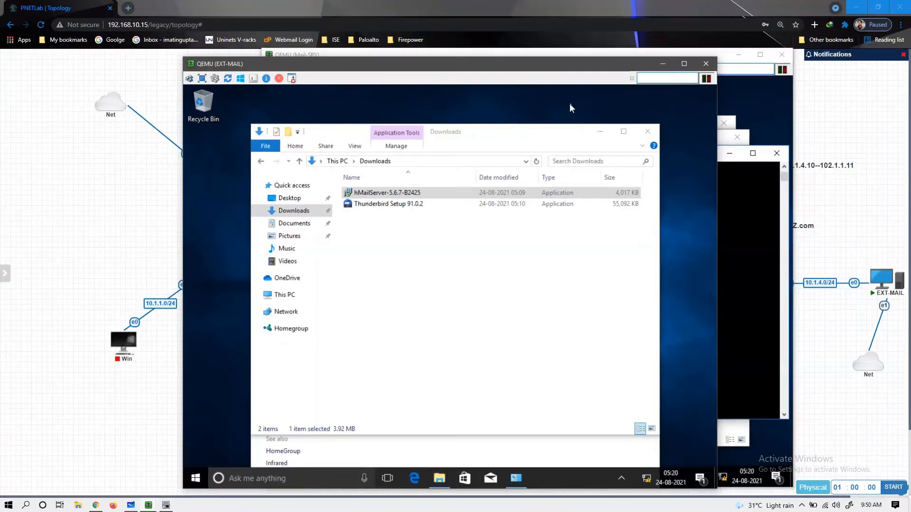
pyautogui.rightClick(569, 104)
pyautogui.click(588, 136)
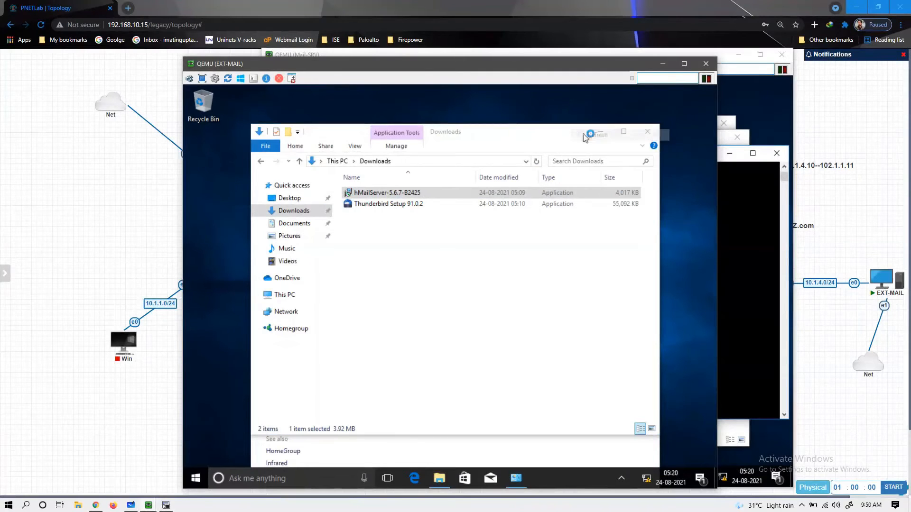
pyautogui.rightClick(563, 104)
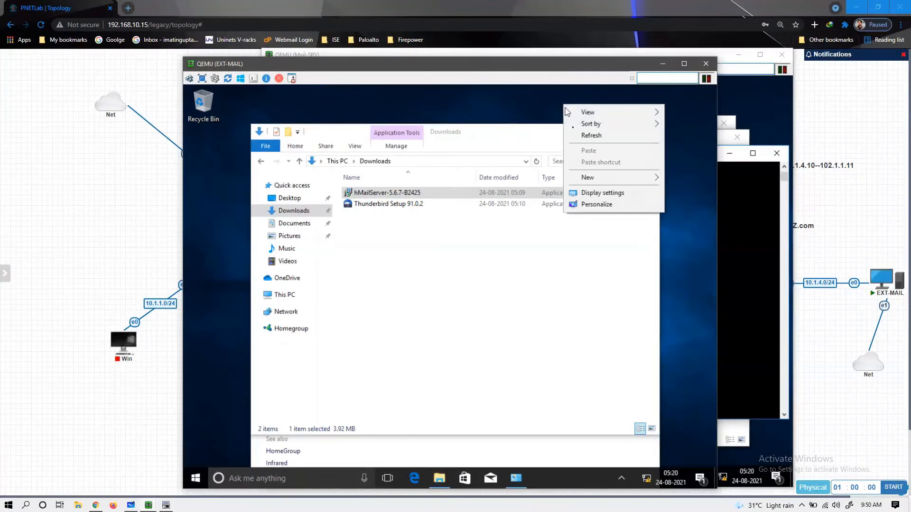
pyautogui.click(588, 136)
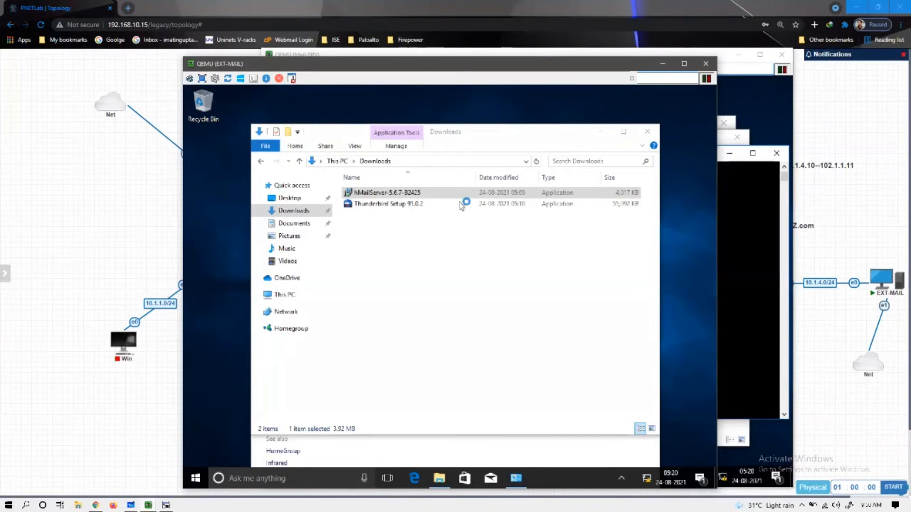
# - On Mail-SRV, close Network Connections, Downloads, Network and Sharing Center and Command Prompt
pyautogui.click(749, 127)
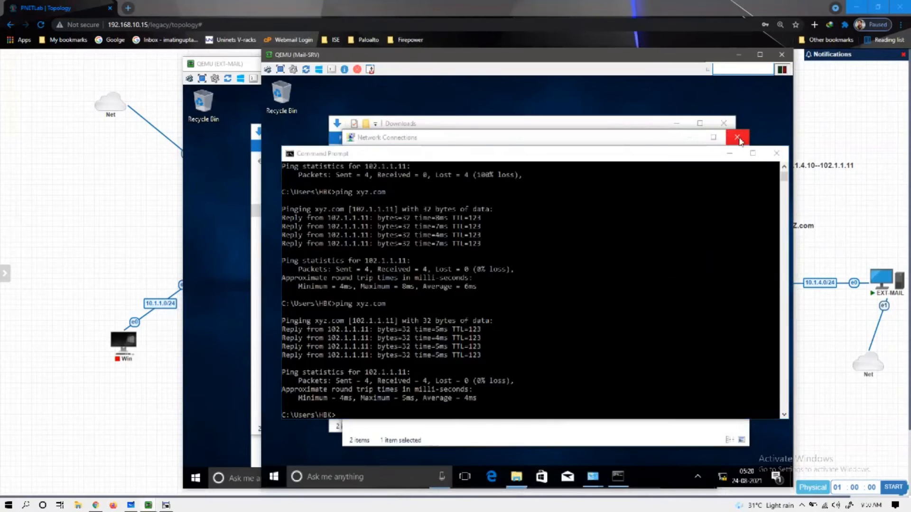
pyautogui.click(741, 138)
pyautogui.click(731, 125)
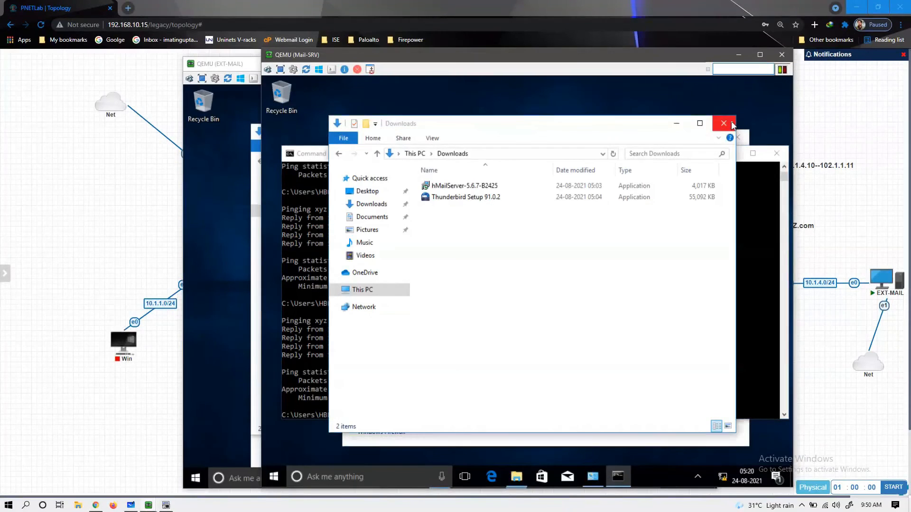
pyautogui.click(733, 125)
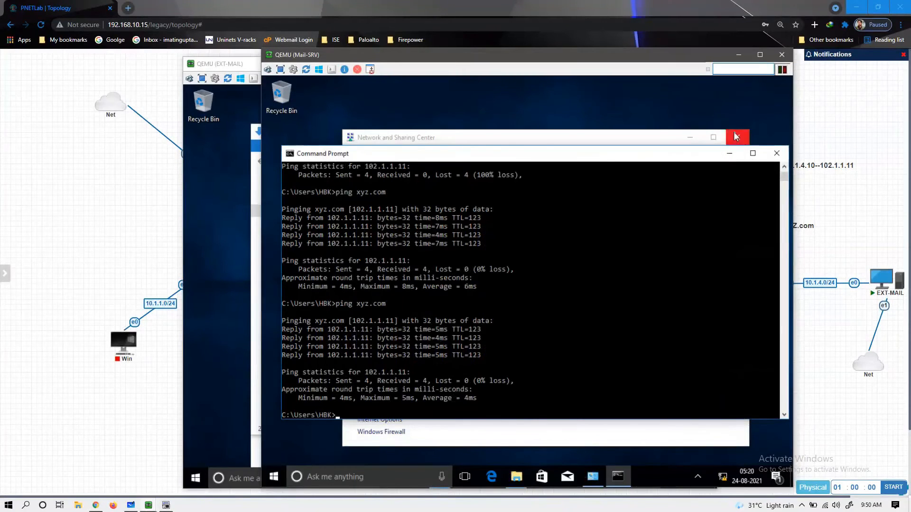
pyautogui.click(735, 137)
pyautogui.click(775, 156)
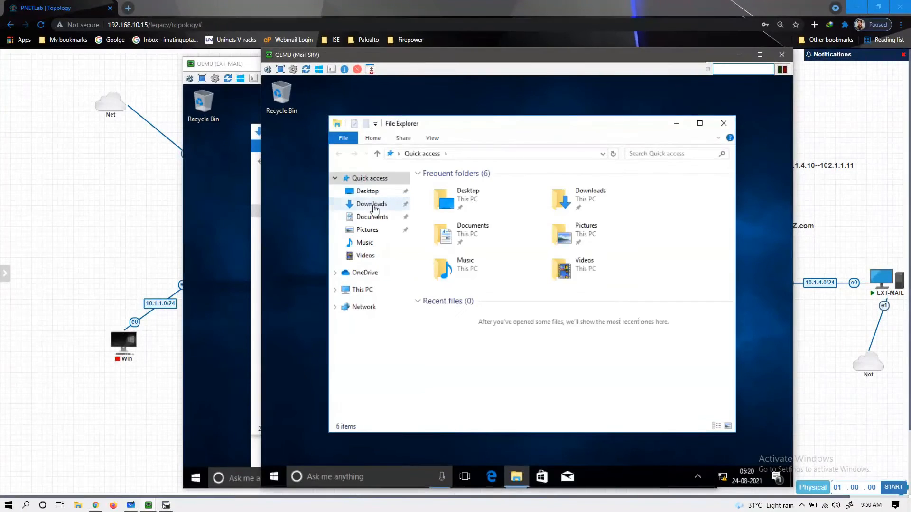
# - Launch the hMailServer-5.6.7-B2425 installer from Mail-SRV's Downloads folder
pyautogui.click(371, 204)
pyautogui.doubleClick(454, 188)
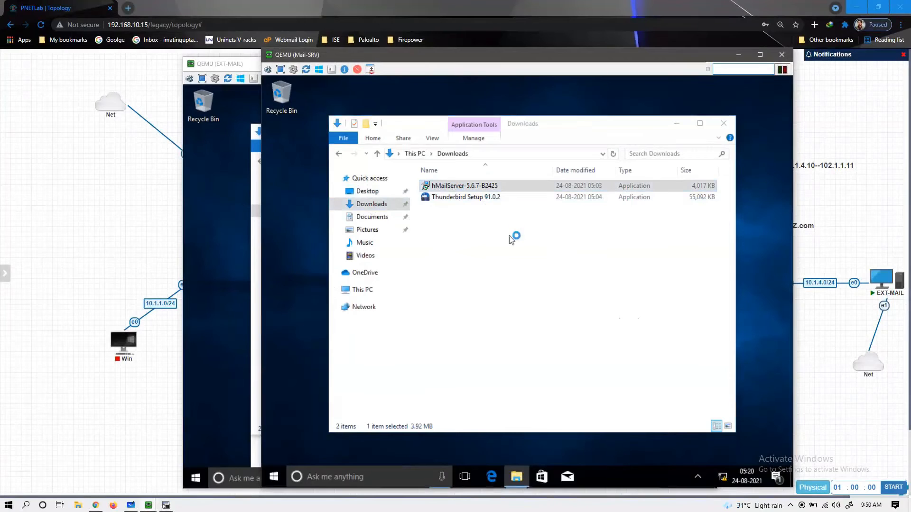
pyautogui.click(262, 233)
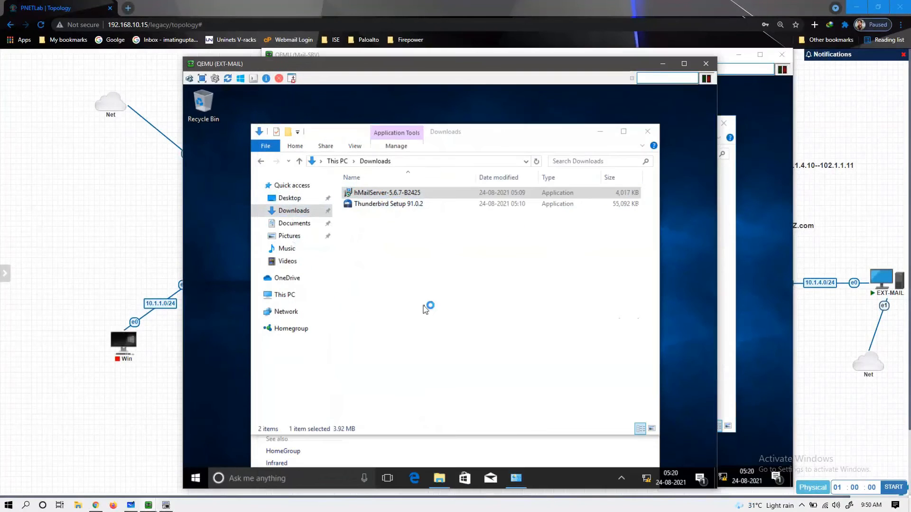
pyautogui.rightClick(682, 187)
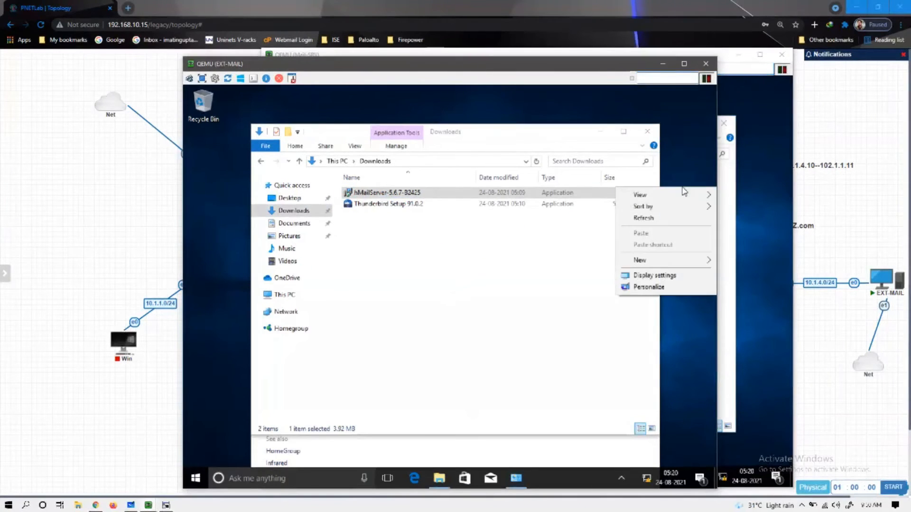
pyautogui.click(672, 217)
pyautogui.rightClick(671, 214)
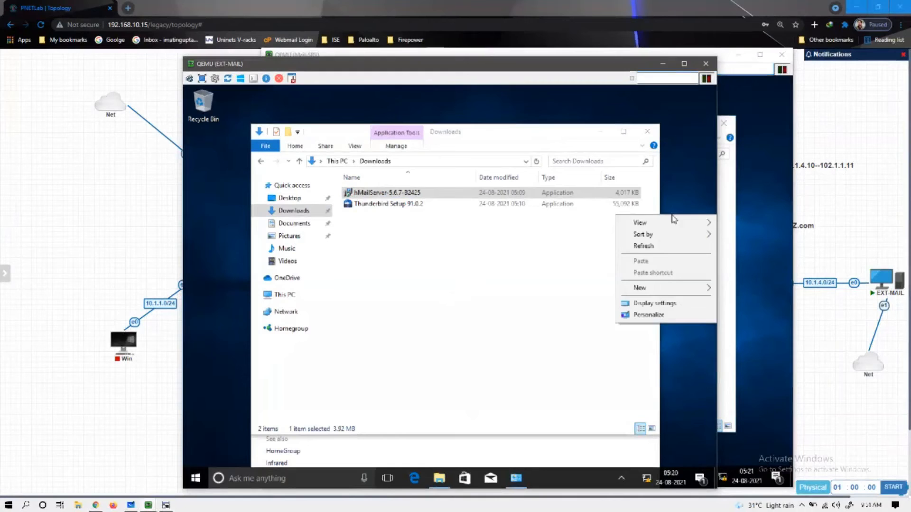
pyautogui.click(668, 246)
pyautogui.rightClick(668, 246)
pyautogui.click(668, 282)
pyautogui.rightClick(682, 237)
pyautogui.click(678, 271)
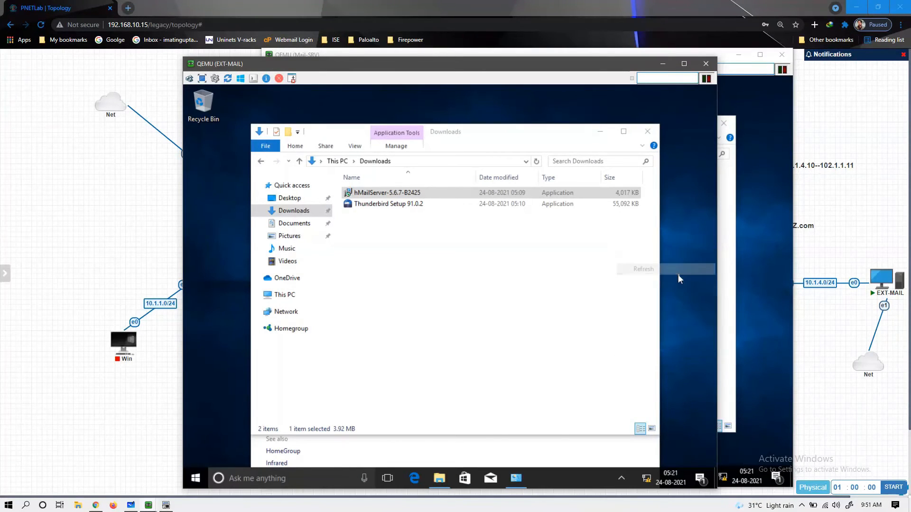
# - Let the installer run anyway on Mail-SRV and relaunch the hMailServer installer on EXT-MAIL
pyautogui.rightClick(764, 198)
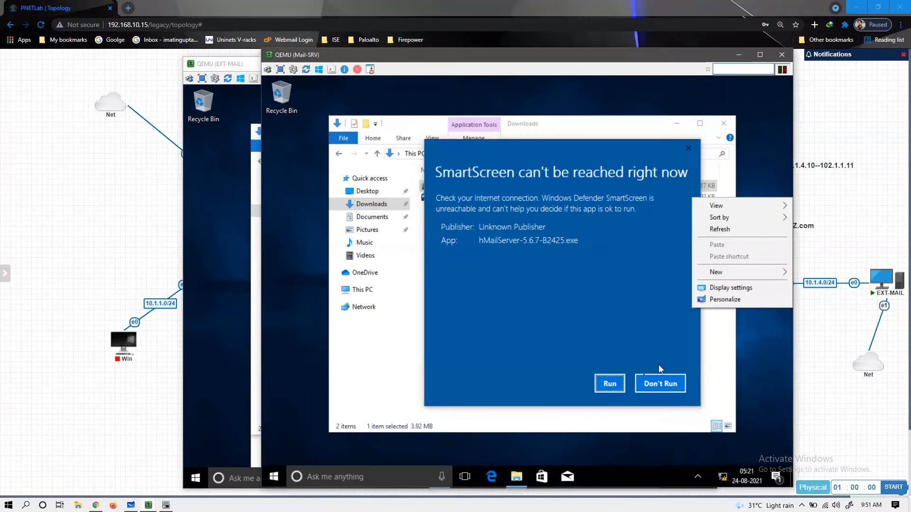
pyautogui.click(613, 384)
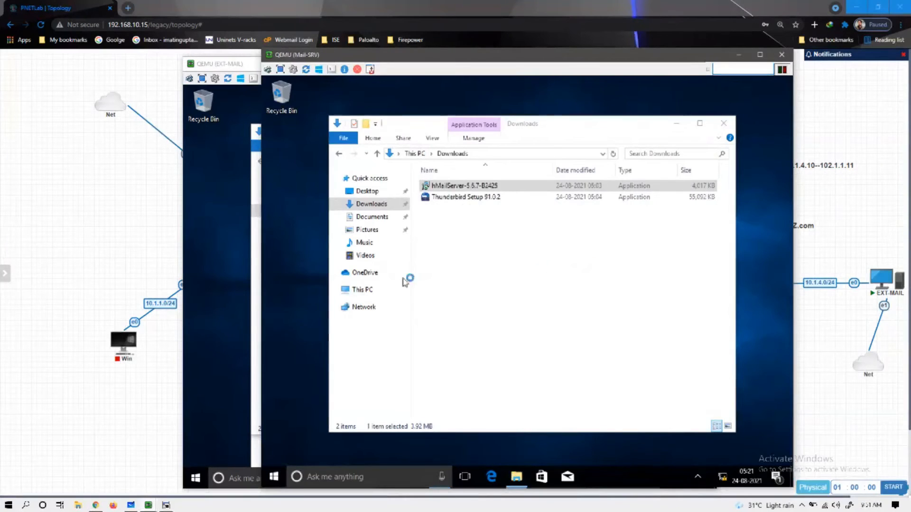
pyautogui.click(225, 257)
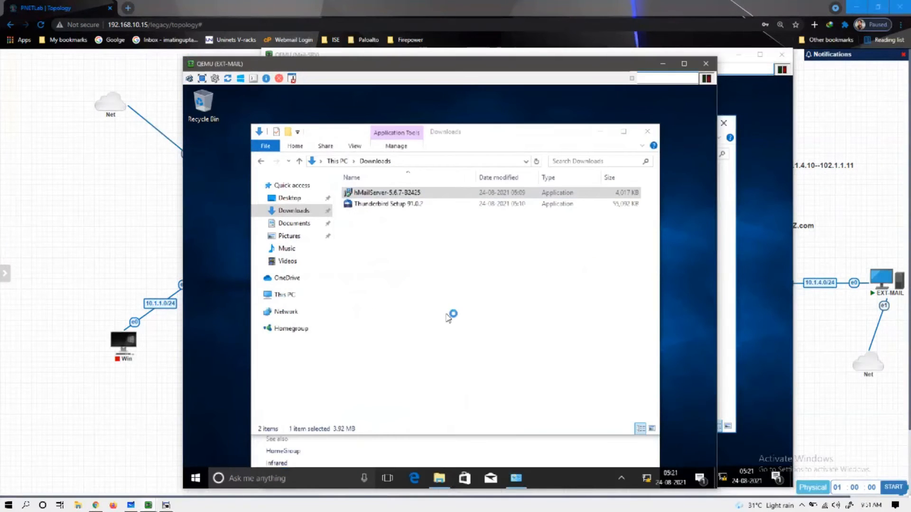
pyautogui.doubleClick(433, 193)
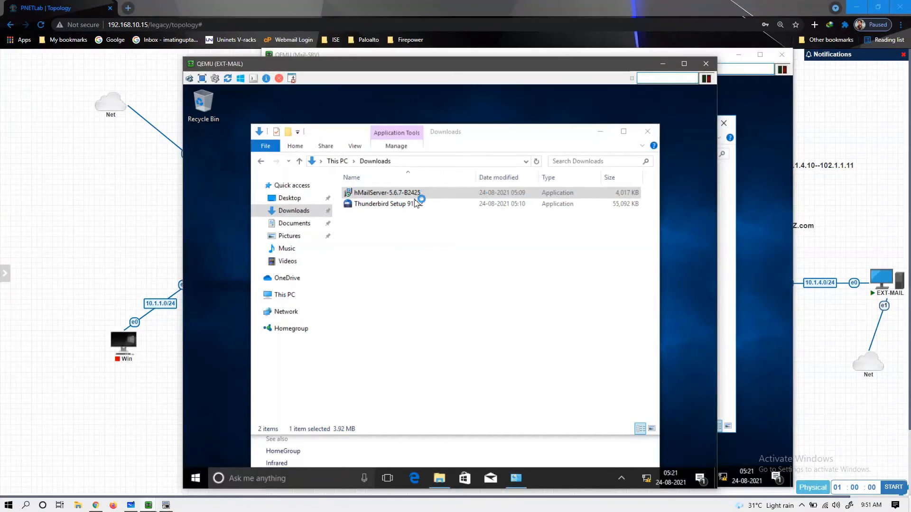
pyautogui.rightClick(497, 118)
pyautogui.click(523, 147)
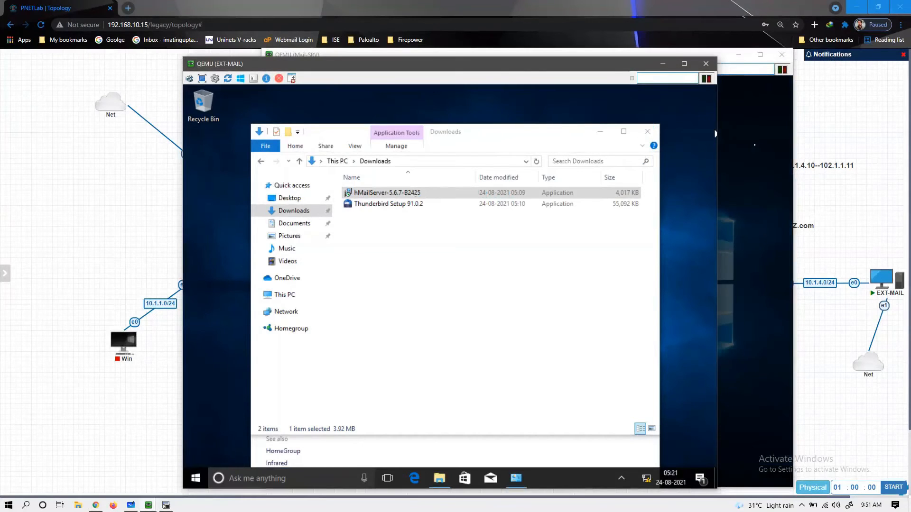
# - Approve Mail-SRV's UAC prompt and click Run on EXT-MAIL's SmartScreen warning
pyautogui.click(755, 147)
pyautogui.click(482, 356)
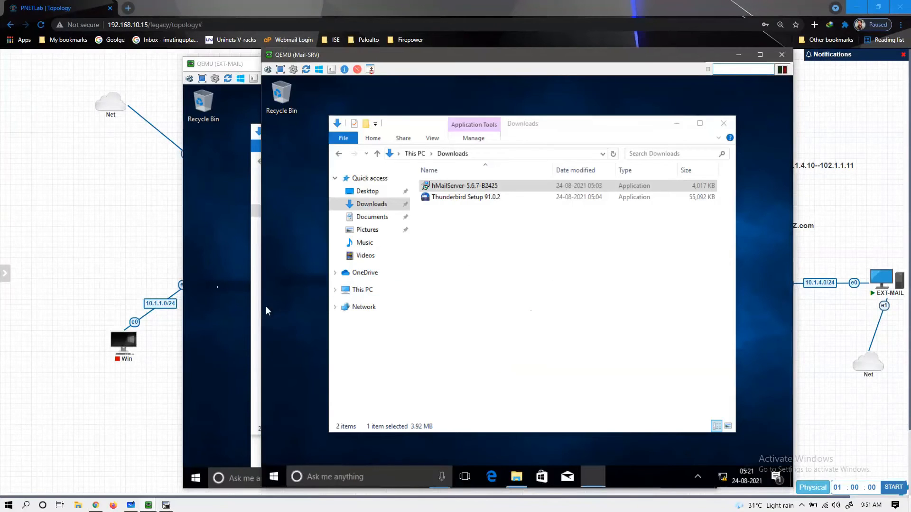
pyautogui.click(217, 287)
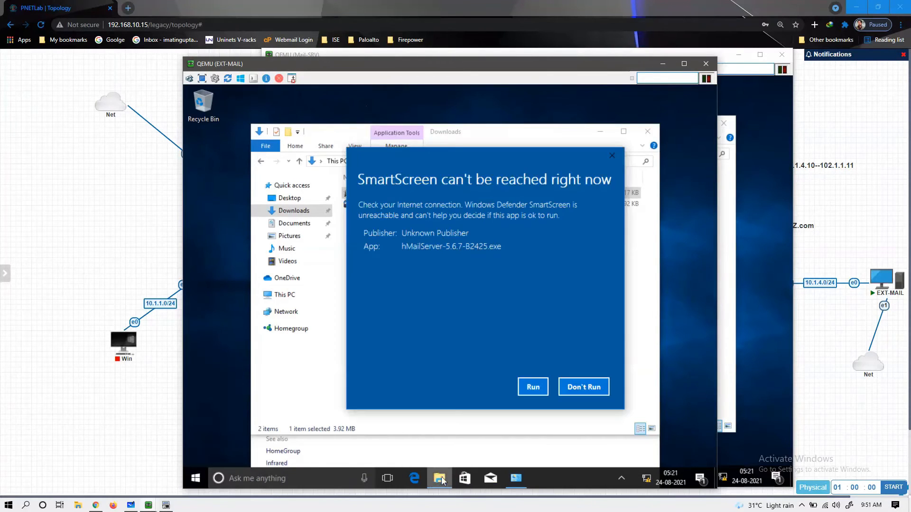
pyautogui.click(528, 387)
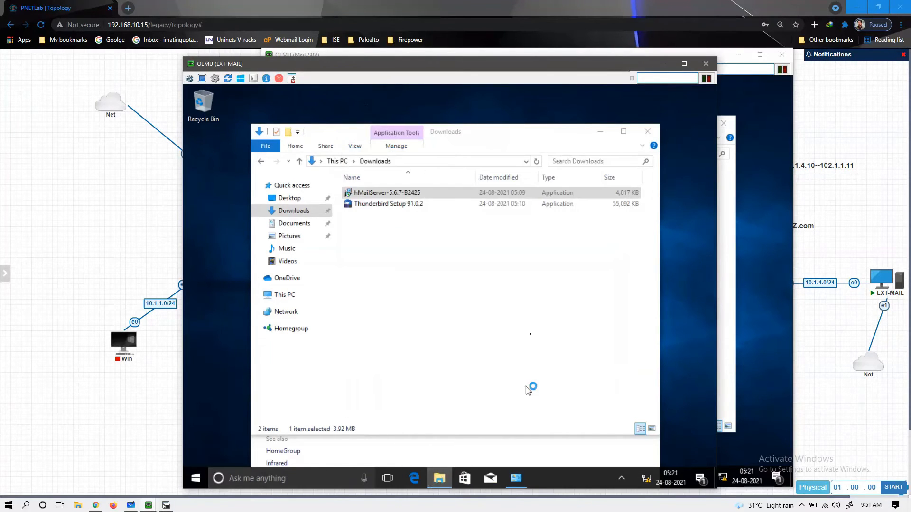
pyautogui.rightClick(675, 222)
pyautogui.click(674, 254)
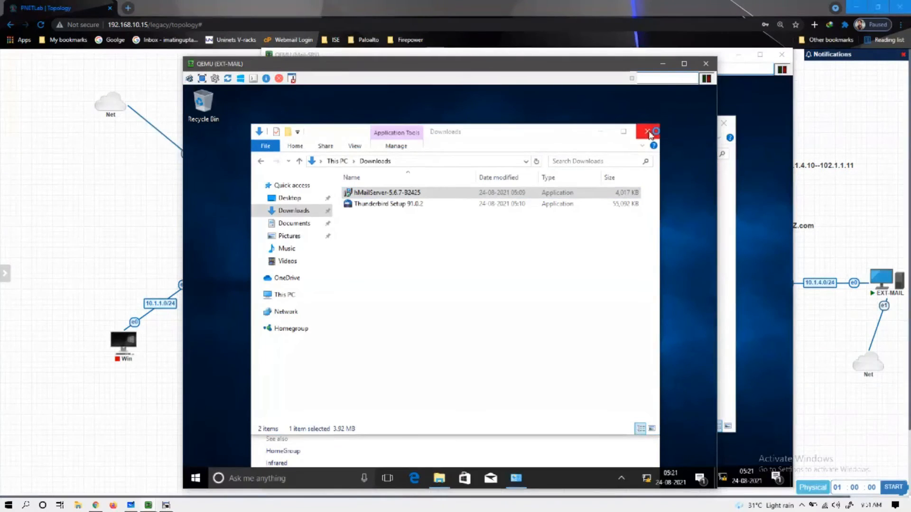
# - On Mail-SRV, accept the license and keep default location, full install, built-in database and start menu folder
pyautogui.click(751, 183)
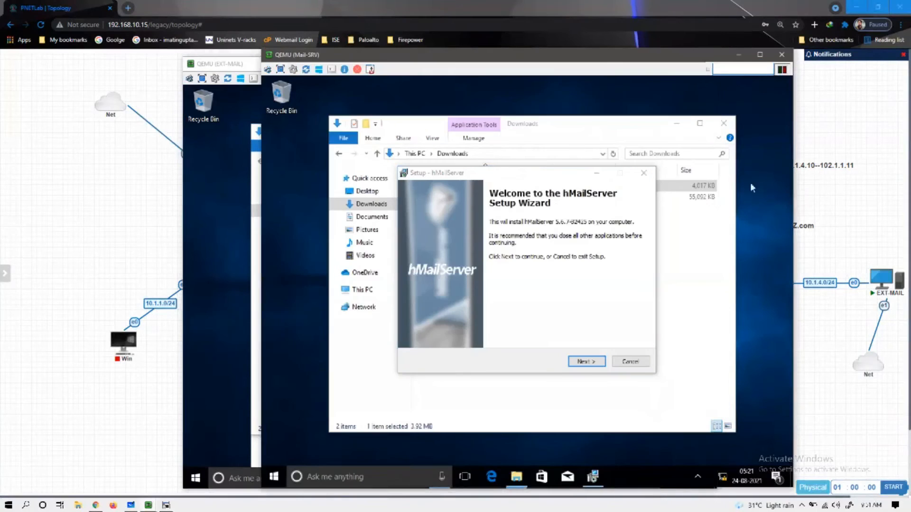
pyautogui.click(592, 361)
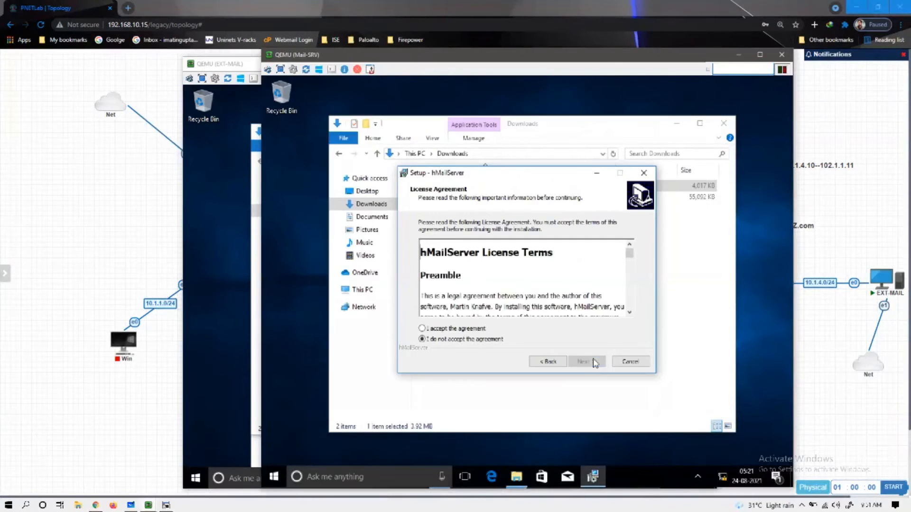
pyautogui.click(482, 329)
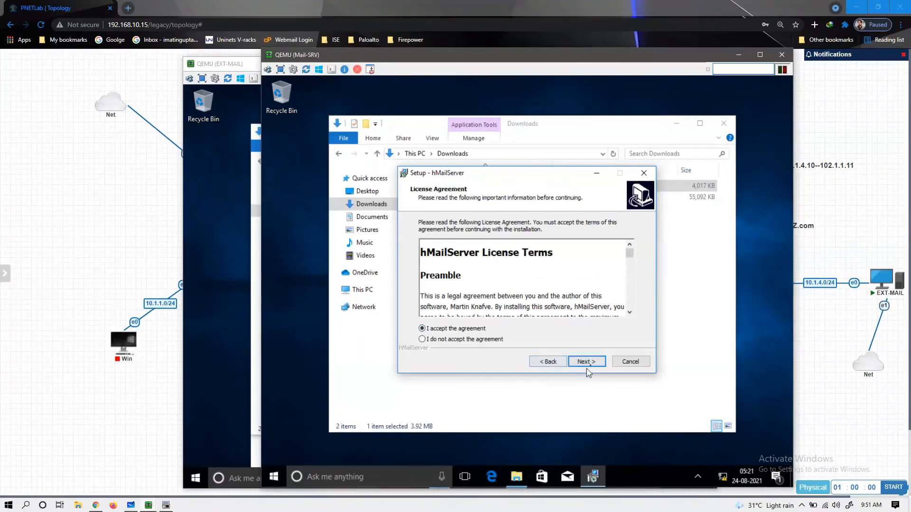
pyautogui.click(585, 362)
pyautogui.click(583, 362)
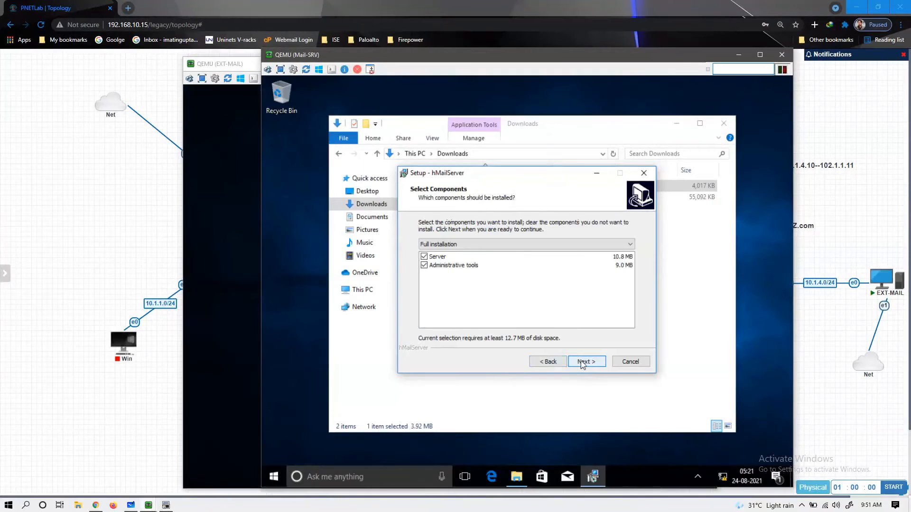
pyautogui.click(583, 362)
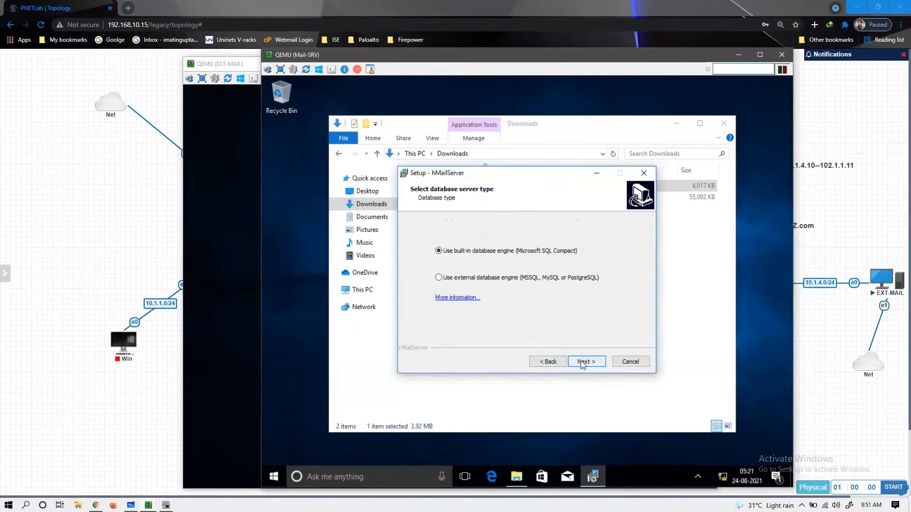
pyautogui.click(583, 362)
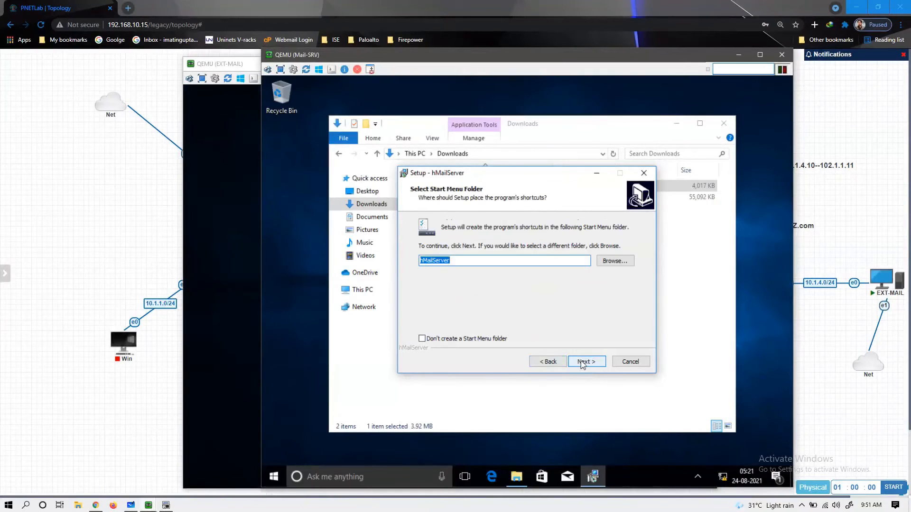
pyautogui.click(583, 362)
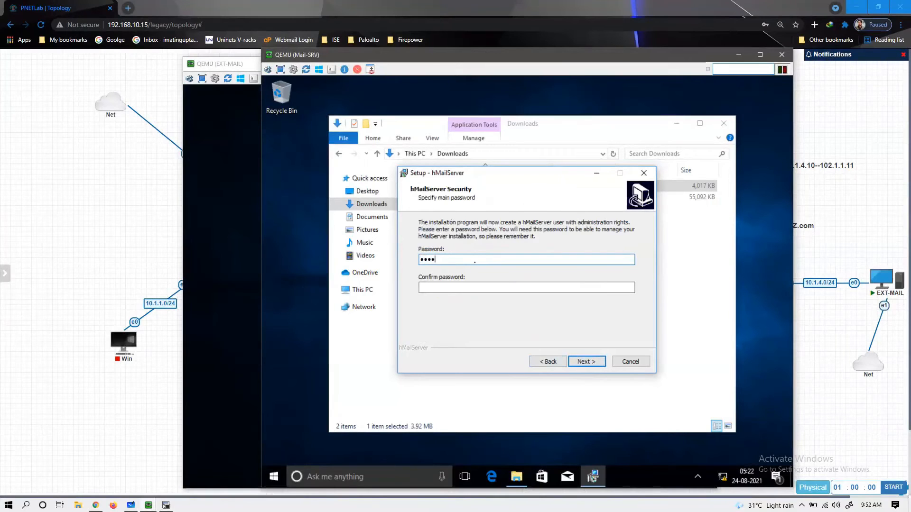
# - Confirm the admin password, start installing on Mail-SRV, and approve EXT-MAIL's UAC prompt
pyautogui.press('Tab')
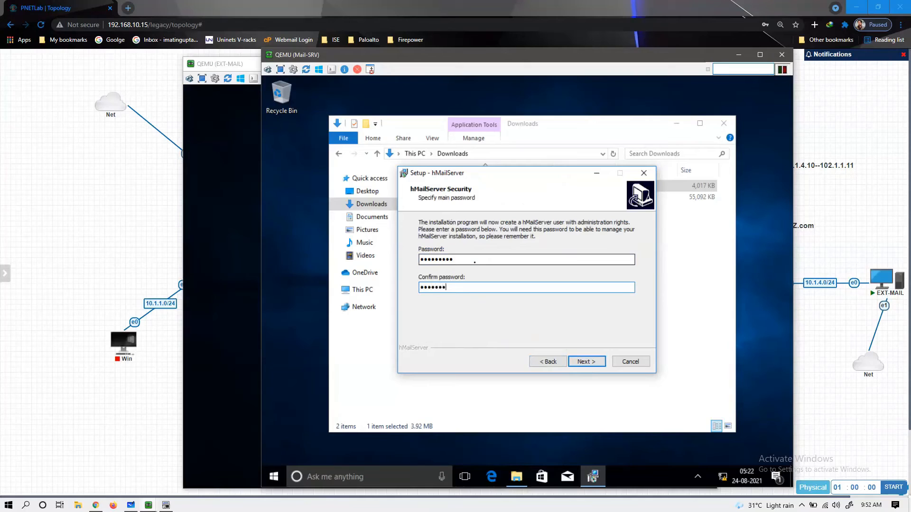
pyautogui.click(582, 361)
pyautogui.click(584, 361)
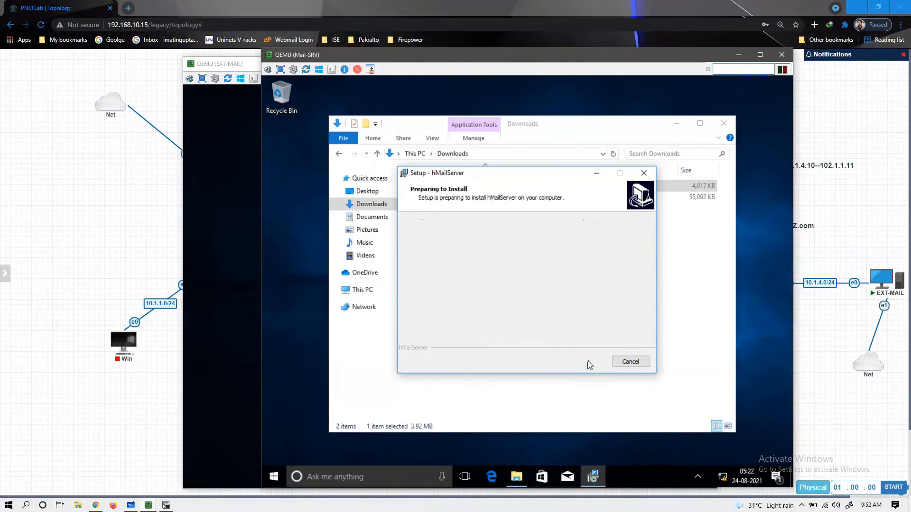
pyautogui.click(232, 260)
pyautogui.click(395, 355)
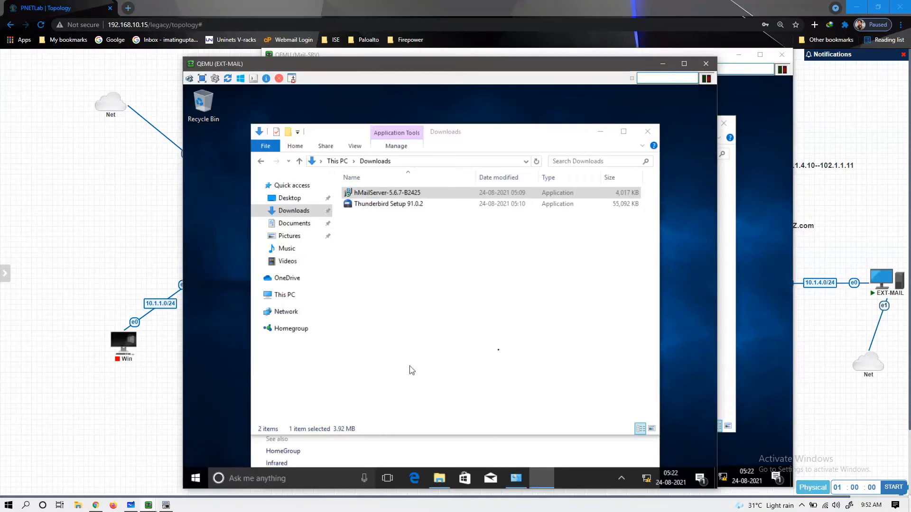
# - On EXT-MAIL, accept the license and keep default location, full components, built-in database and start menu folder
pyautogui.rightClick(695, 232)
pyautogui.click(682, 264)
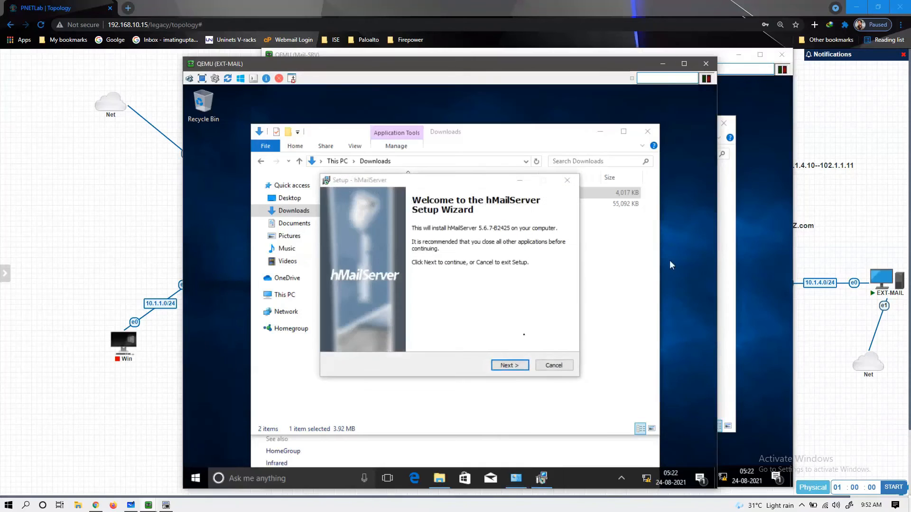
pyautogui.click(509, 365)
pyautogui.click(406, 334)
pyautogui.click(508, 365)
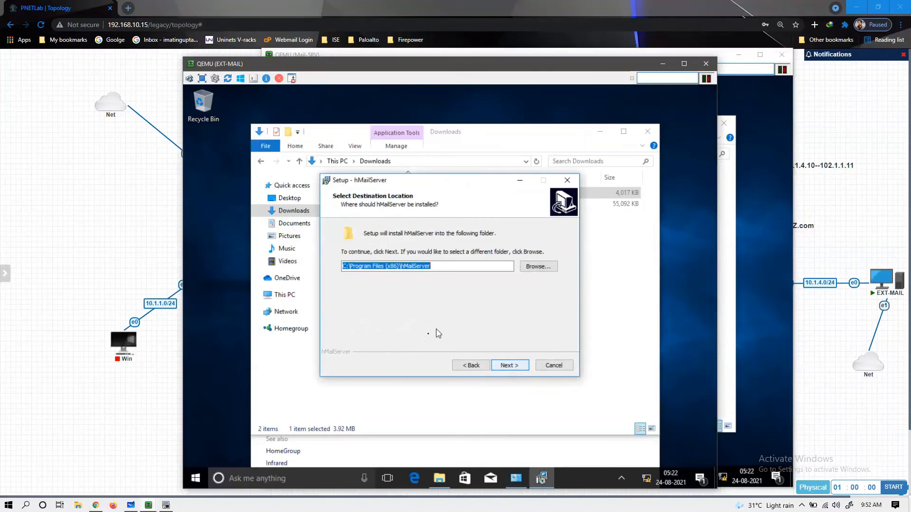
pyautogui.click(502, 364)
pyautogui.click(508, 366)
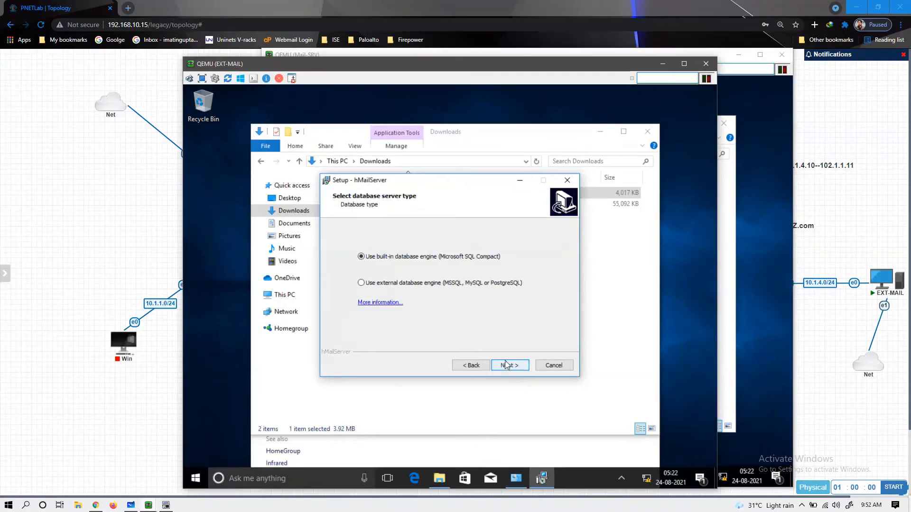
pyautogui.click(507, 365)
pyautogui.click(507, 365)
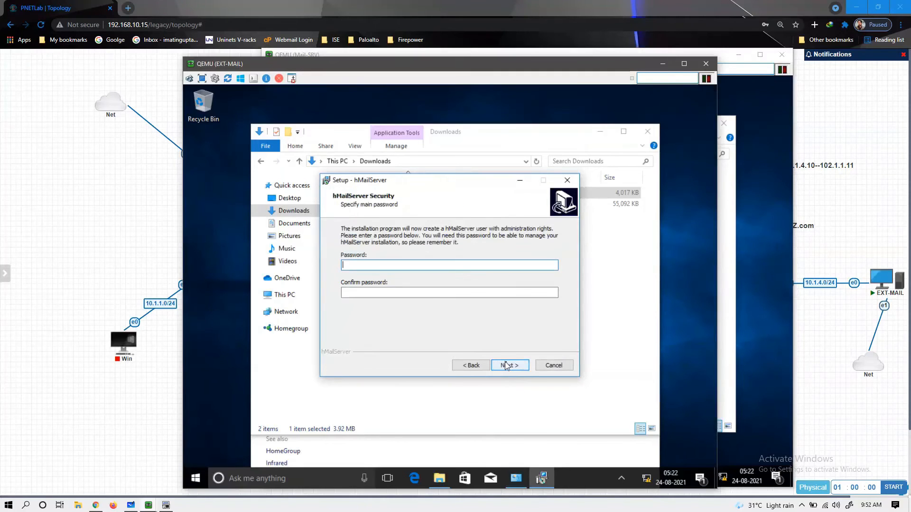
# - Enter and confirm the hMailServer admin password and start the installation on EXT-MAIL
pyautogui.write('a')
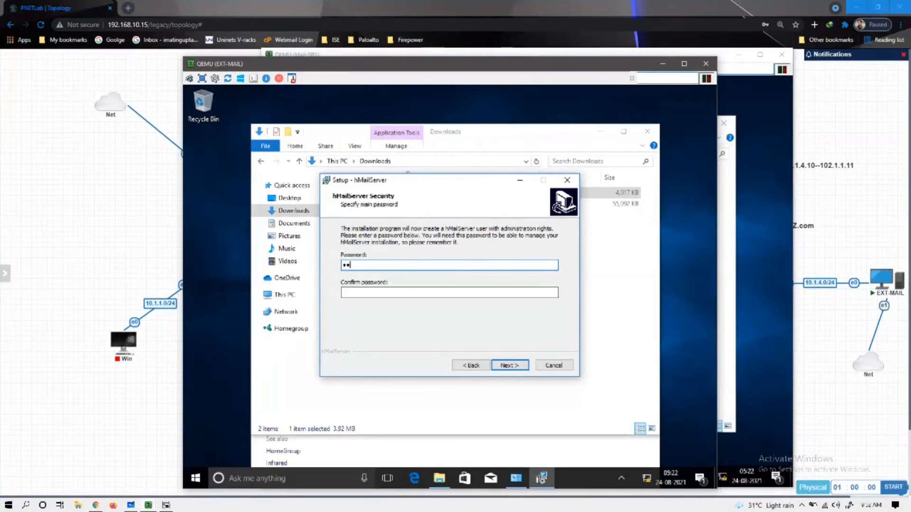
pyautogui.click(449, 293)
pyautogui.write('aaaa')
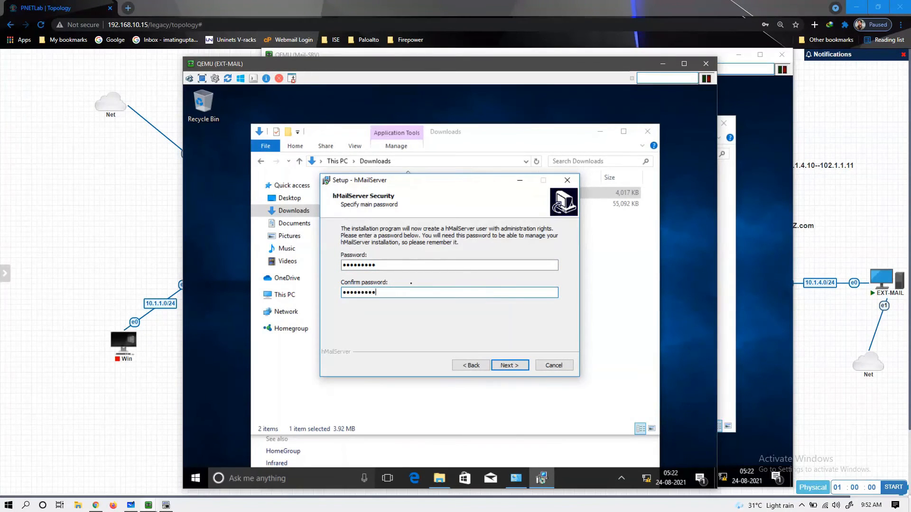
pyautogui.click(510, 365)
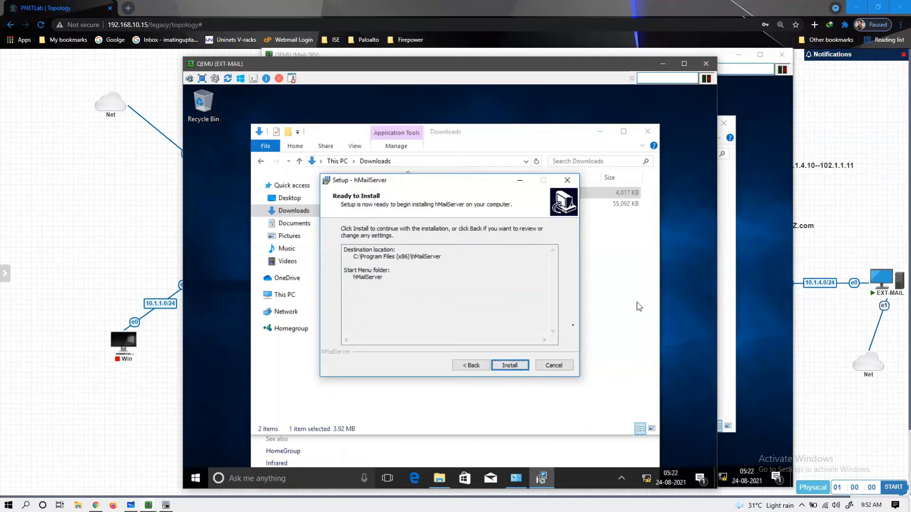
pyautogui.click(504, 367)
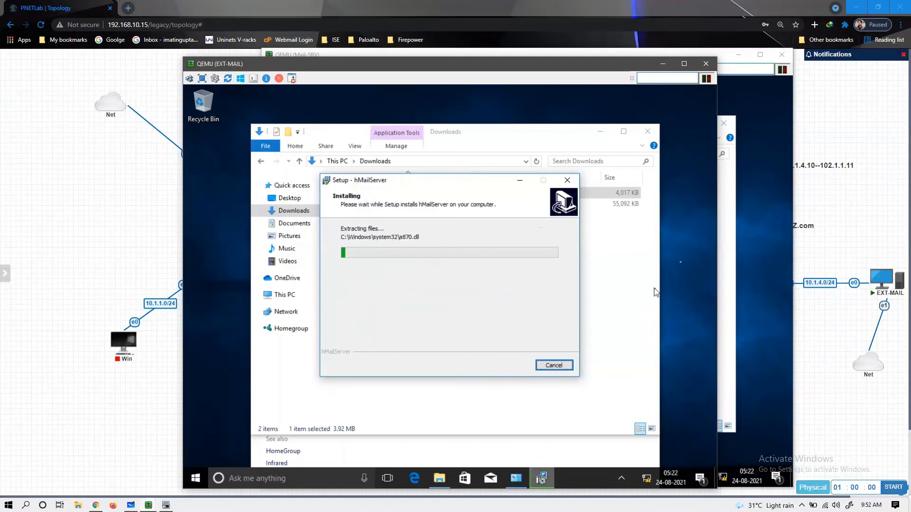
# - Check Mail-SRV's hMailServer installation progress
pyautogui.click(741, 244)
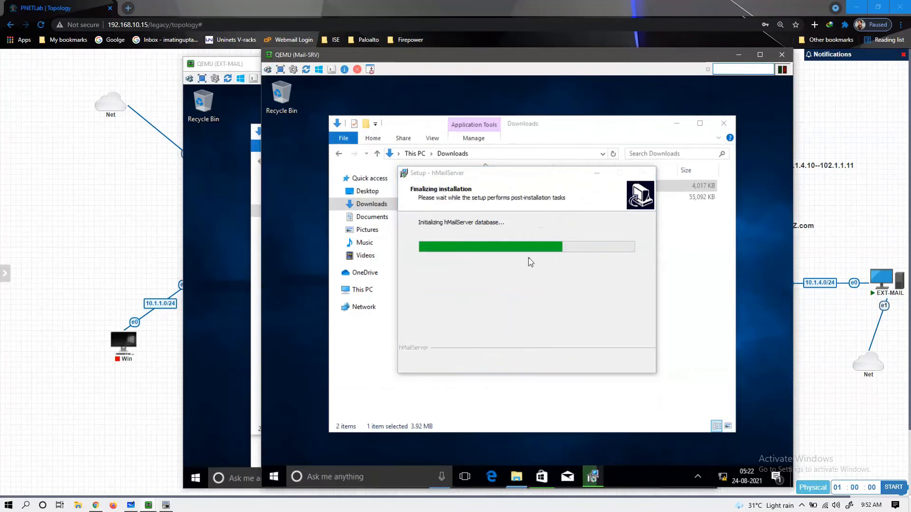
pyautogui.rightClick(769, 183)
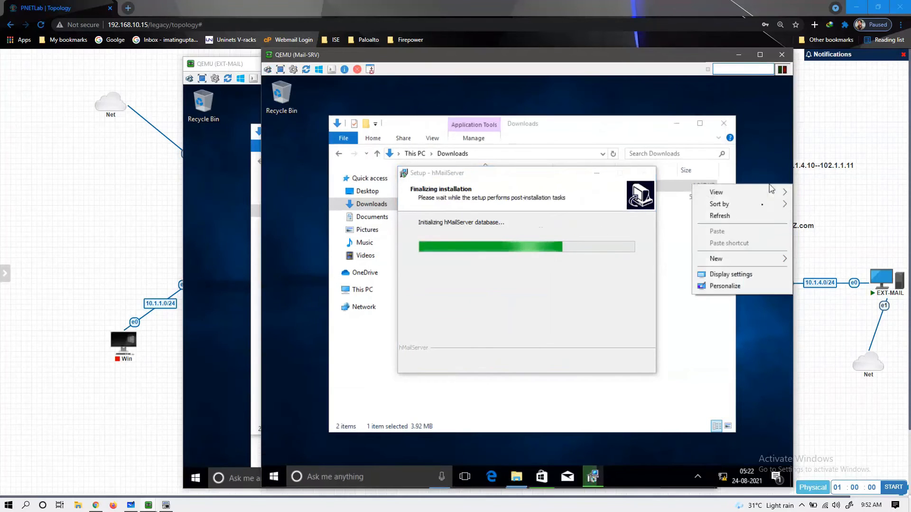
pyautogui.click(751, 218)
pyautogui.rightClick(750, 215)
pyautogui.click(726, 244)
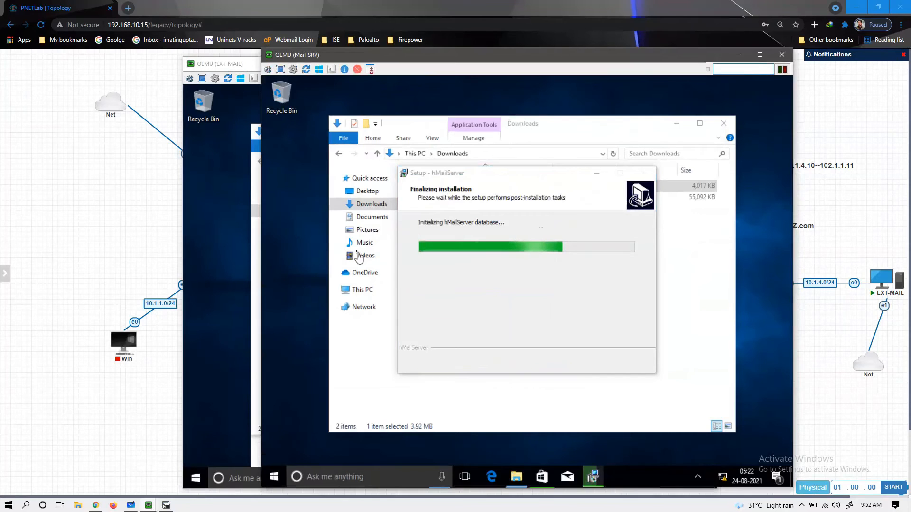
# - Check EXT-MAIL's installation progress, then return to Mail-SRV's completed setup wizard
pyautogui.click(218, 226)
pyautogui.rightClick(218, 226)
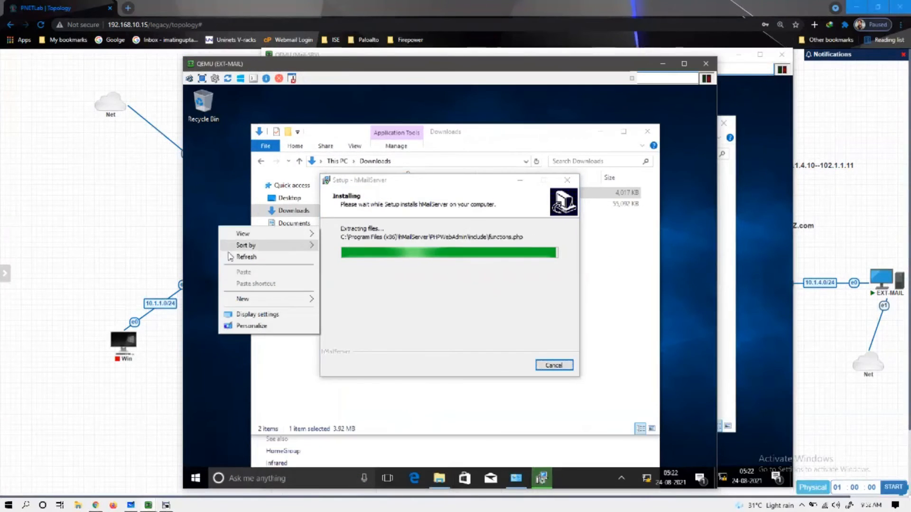
pyautogui.click(230, 256)
pyautogui.rightClick(230, 255)
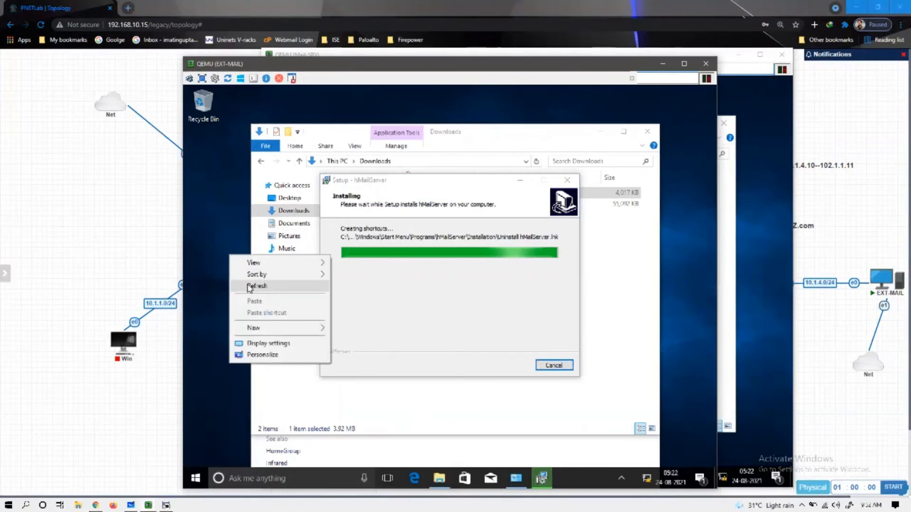
pyautogui.click(250, 286)
pyautogui.rightClick(227, 284)
pyautogui.click(243, 309)
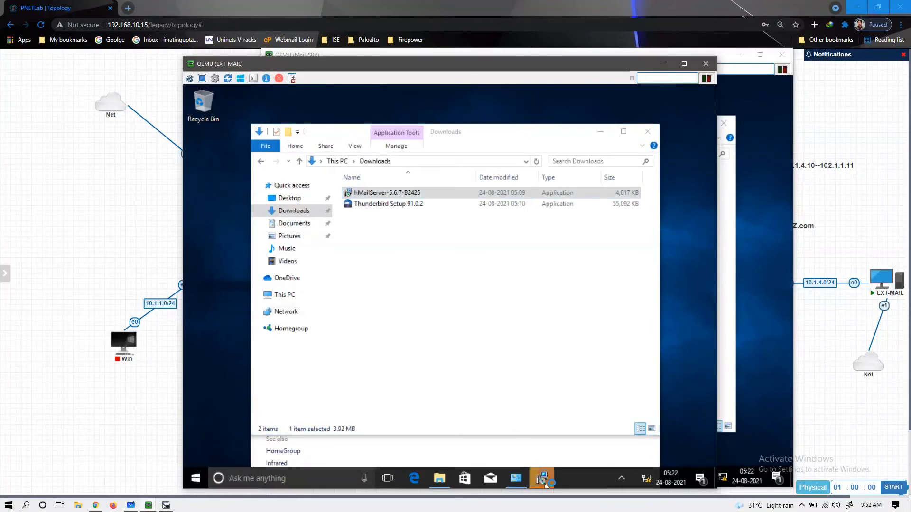
pyautogui.click(544, 480)
pyautogui.click(744, 243)
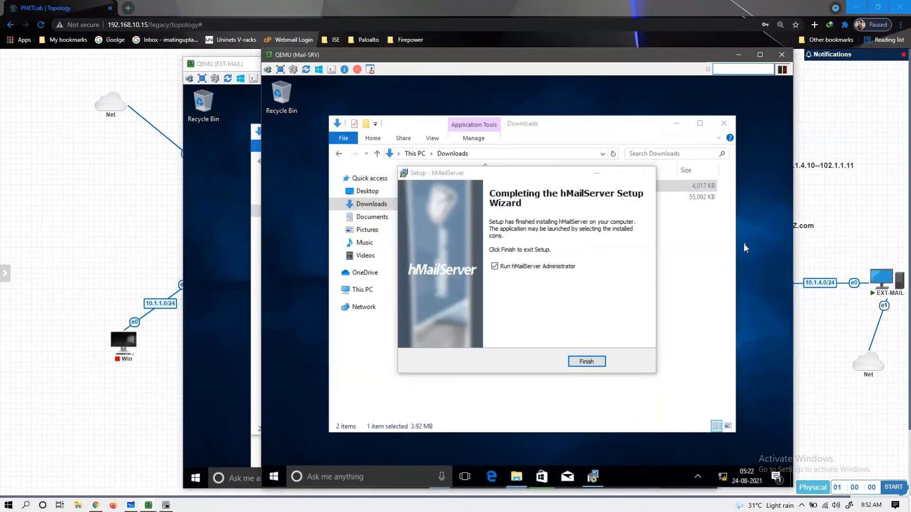
# - Close Mail-SRV's finished hMailServer setup and refresh its desktop and Downloads folder
pyautogui.click(587, 361)
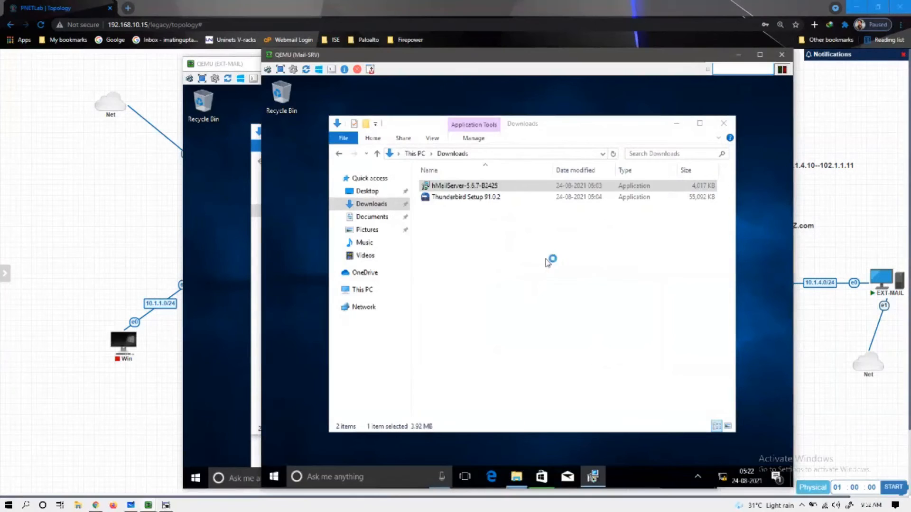
pyautogui.rightClick(742, 231)
pyautogui.click(743, 238)
pyautogui.rightClick(763, 185)
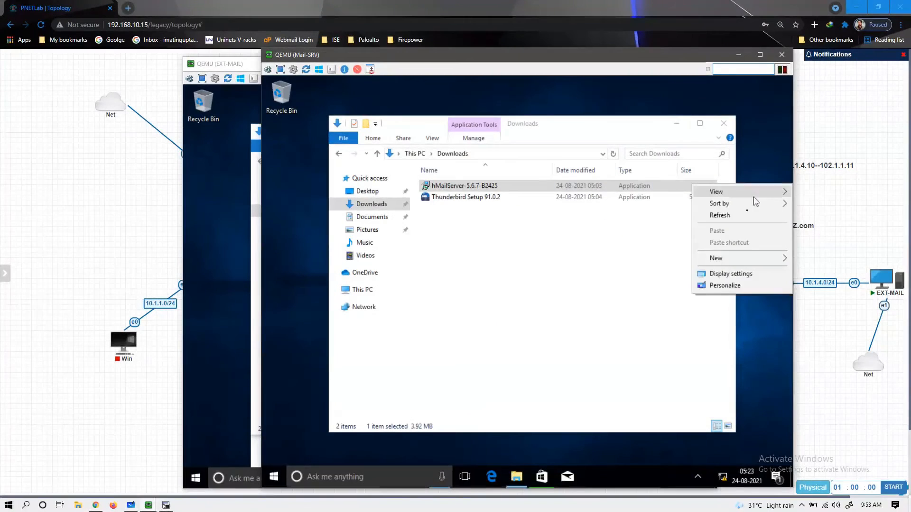
pyautogui.click(744, 212)
pyautogui.rightClick(744, 215)
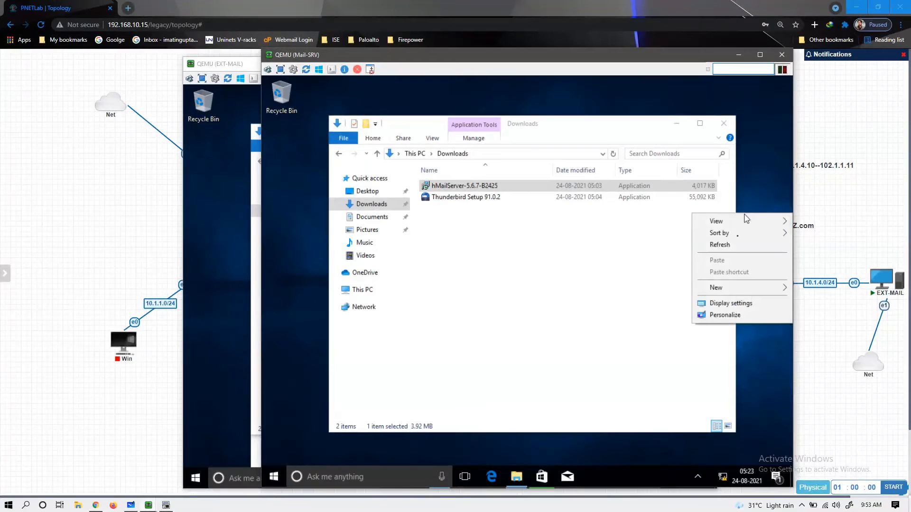
pyautogui.click(735, 245)
pyautogui.rightClick(675, 245)
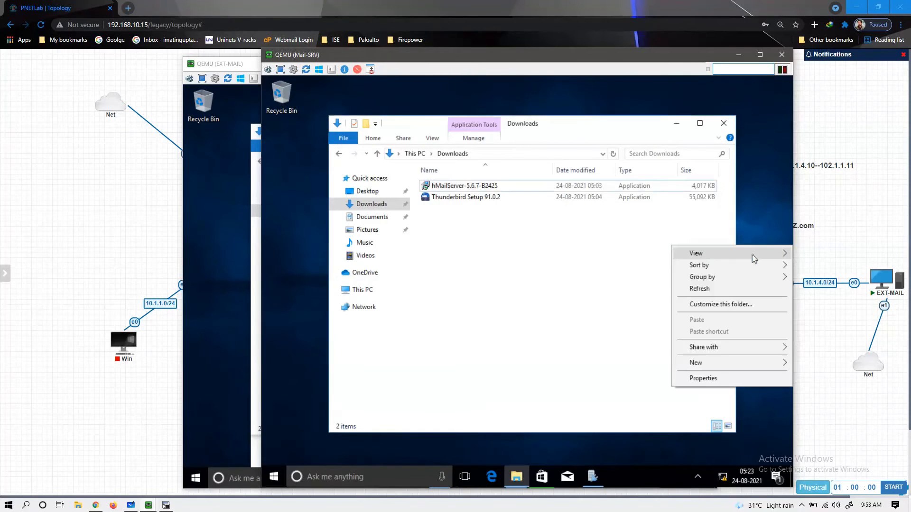
pyautogui.click(736, 287)
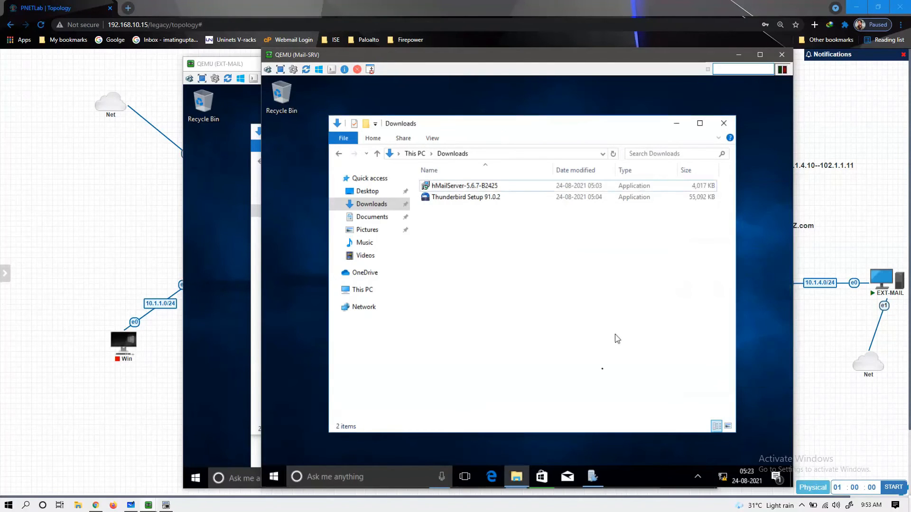
# - Log Mail-SRV's hMailServer Administrator in to localhost with the administrator password
pyautogui.click(593, 476)
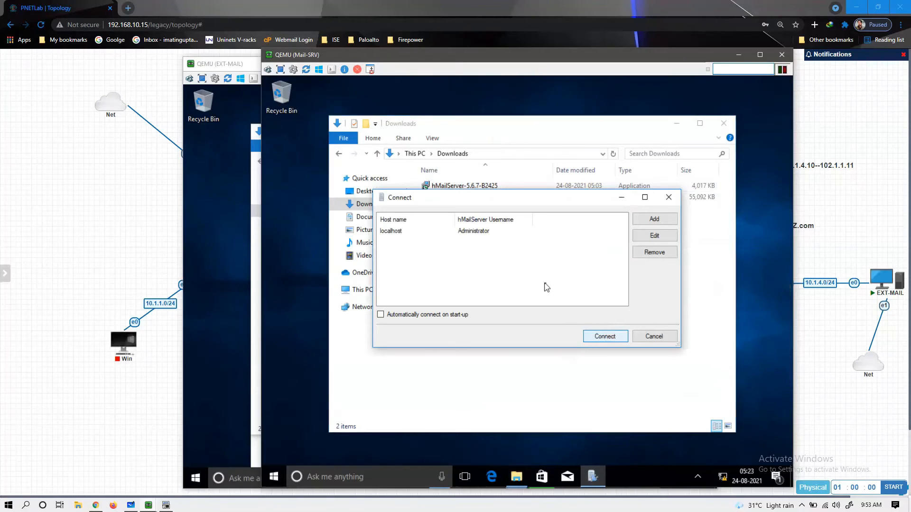
pyautogui.press('Return')
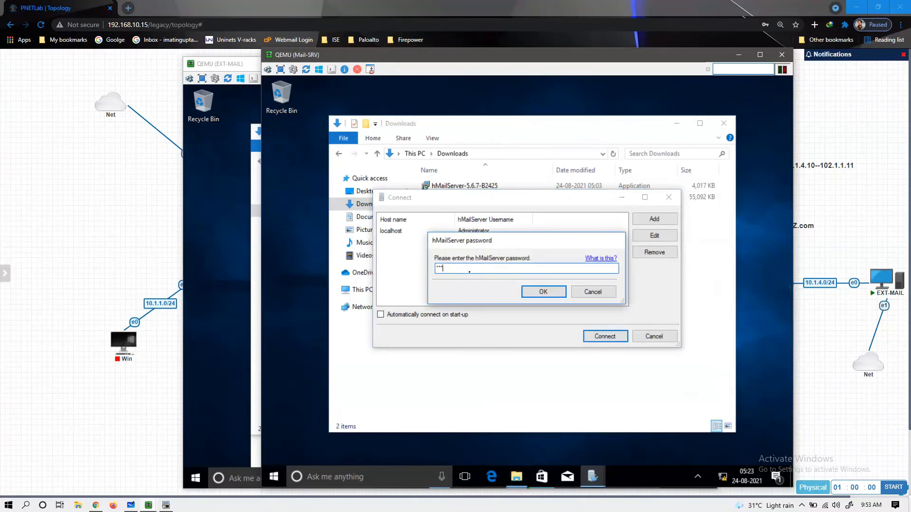
pyautogui.press('Return')
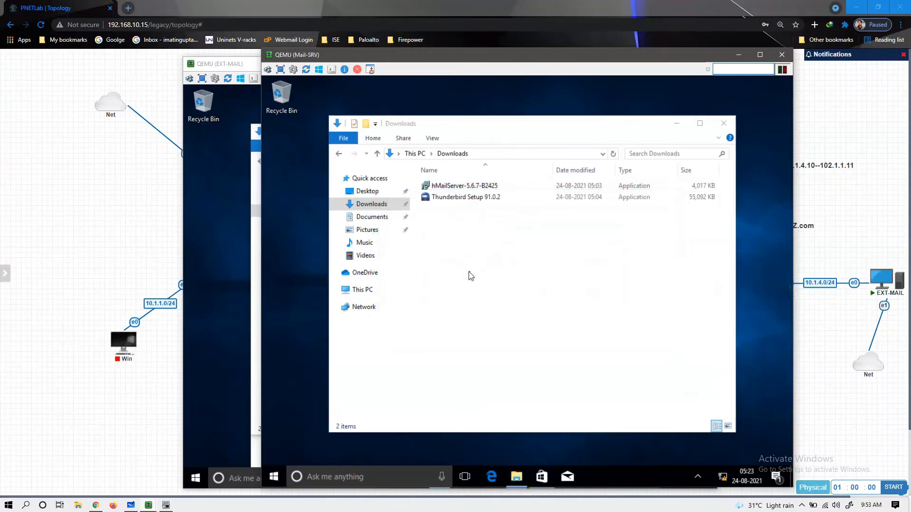
pyautogui.click(250, 237)
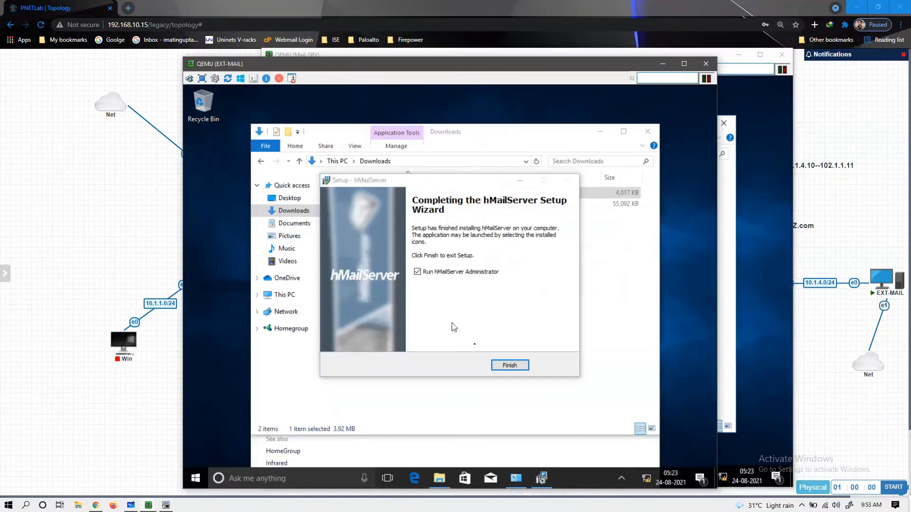
# - Finish EXT-MAIL's hMailServer setup and log its Administrator in to localhost with the password
pyautogui.click(510, 365)
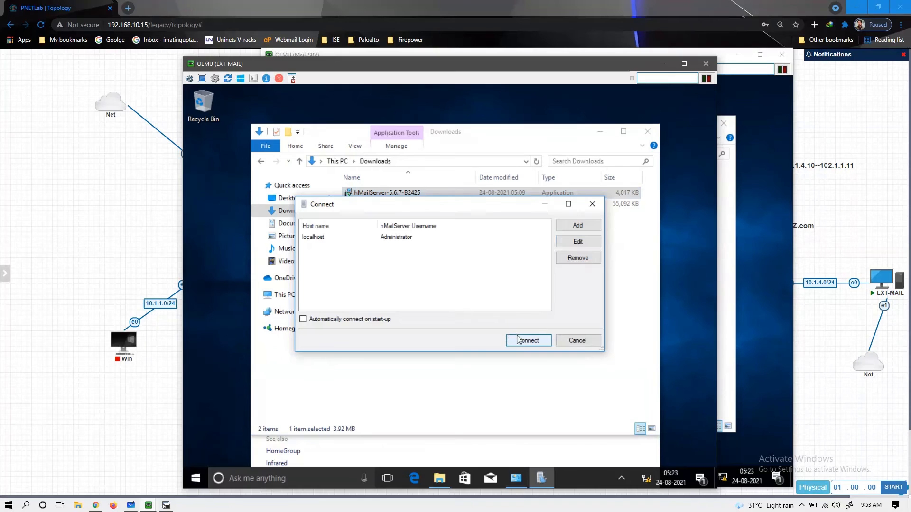
pyautogui.click(522, 342)
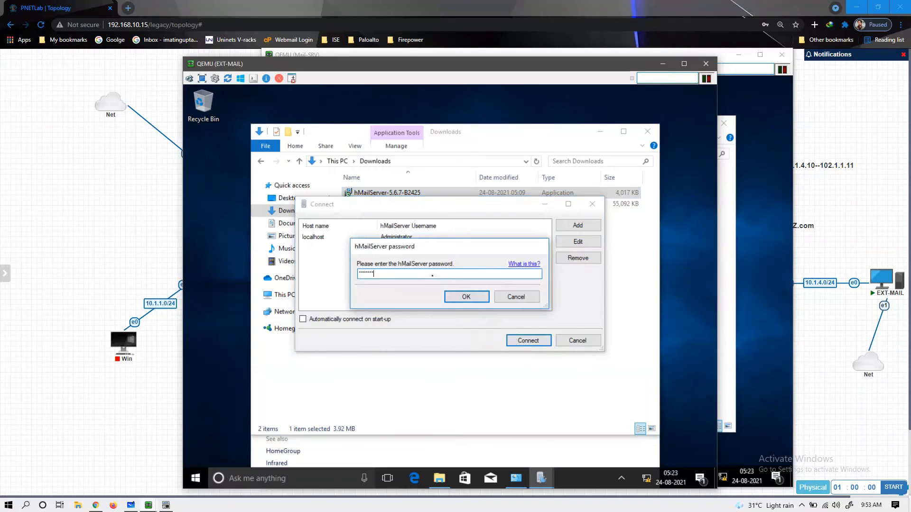
pyautogui.click(486, 298)
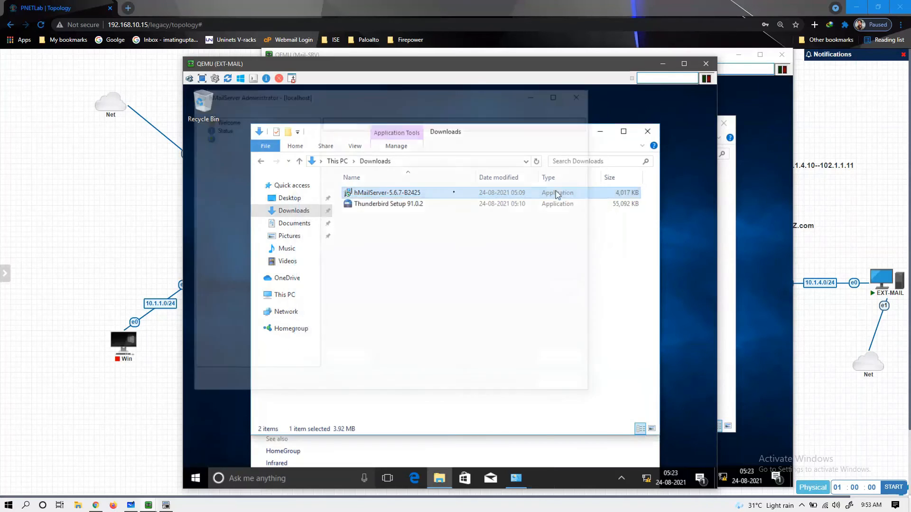
pyautogui.click(396, 204)
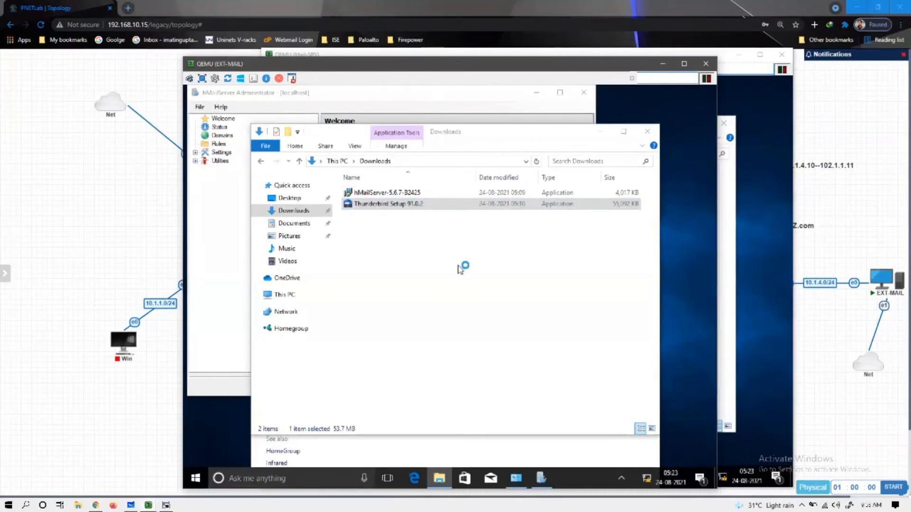
pyautogui.click(720, 207)
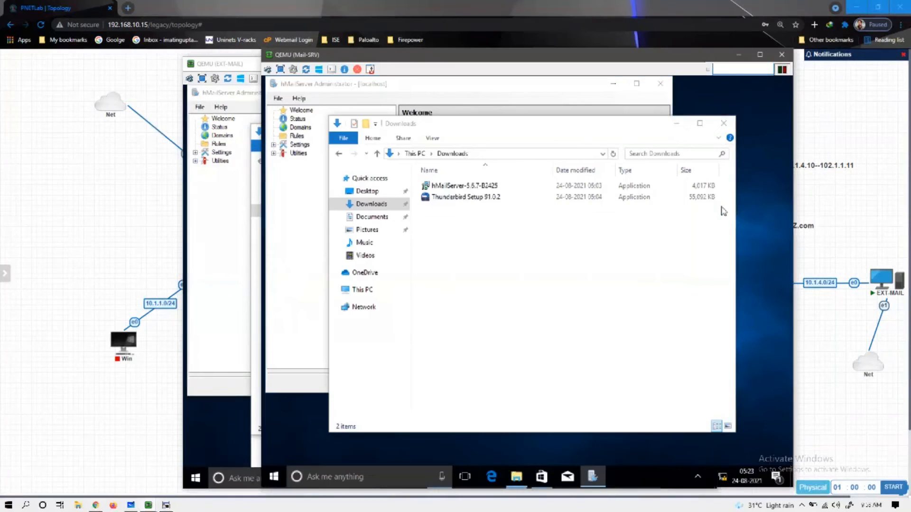
# - Launch Thunderbird Setup 91.0.2 on Mail-SRV and refresh both machines' desktops
pyautogui.doubleClick(460, 197)
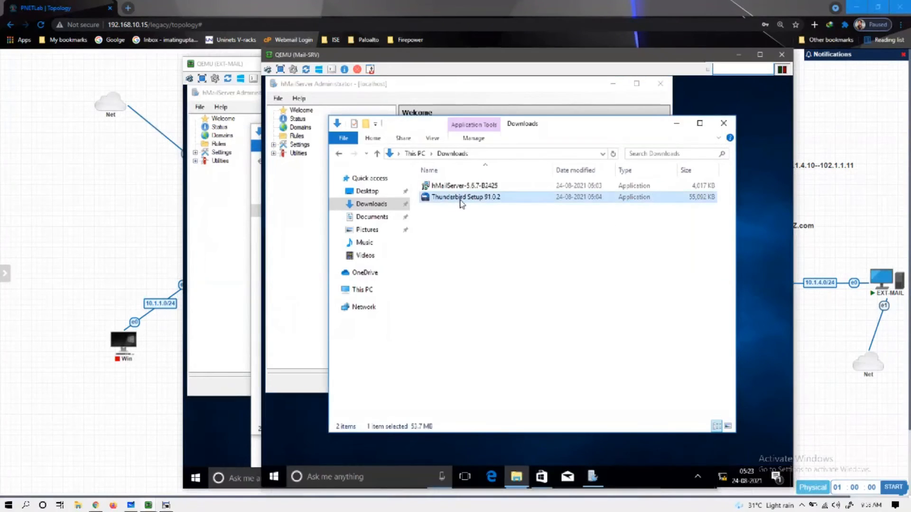
pyautogui.click(259, 268)
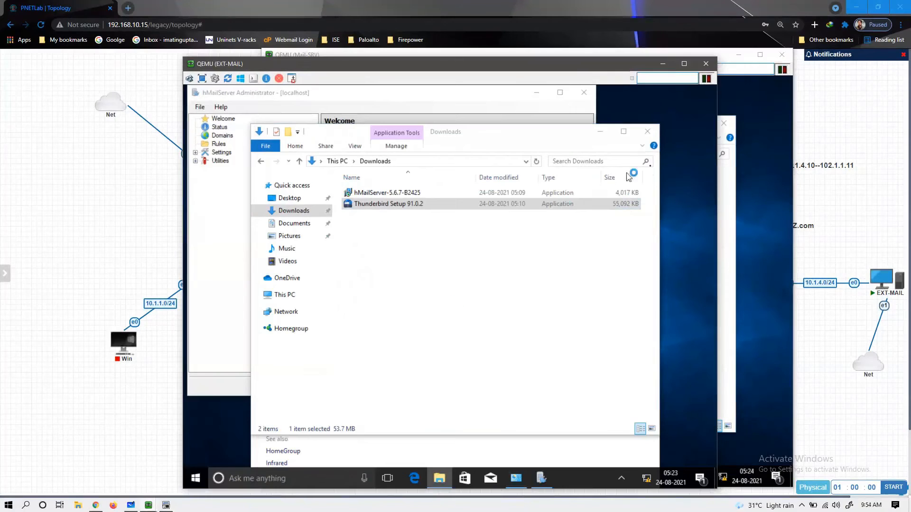
pyautogui.rightClick(674, 160)
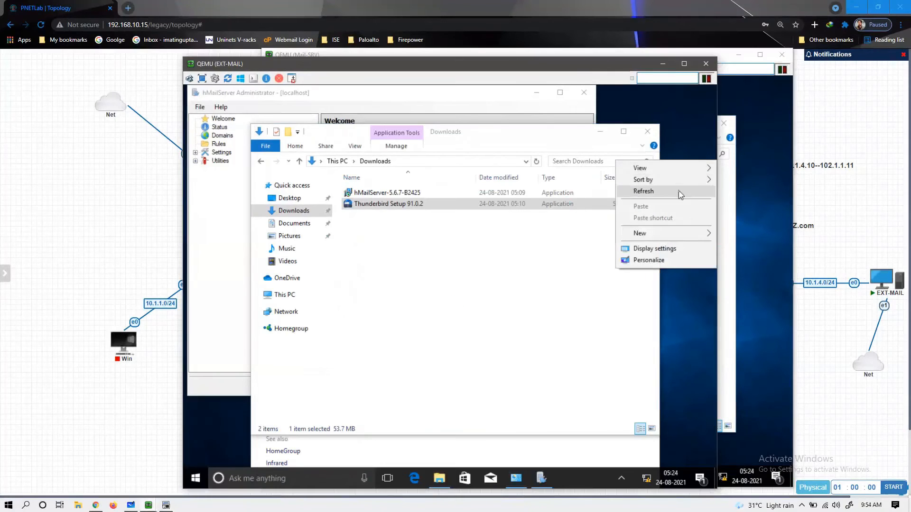
pyautogui.click(679, 190)
pyautogui.rightClick(678, 190)
pyautogui.click(682, 221)
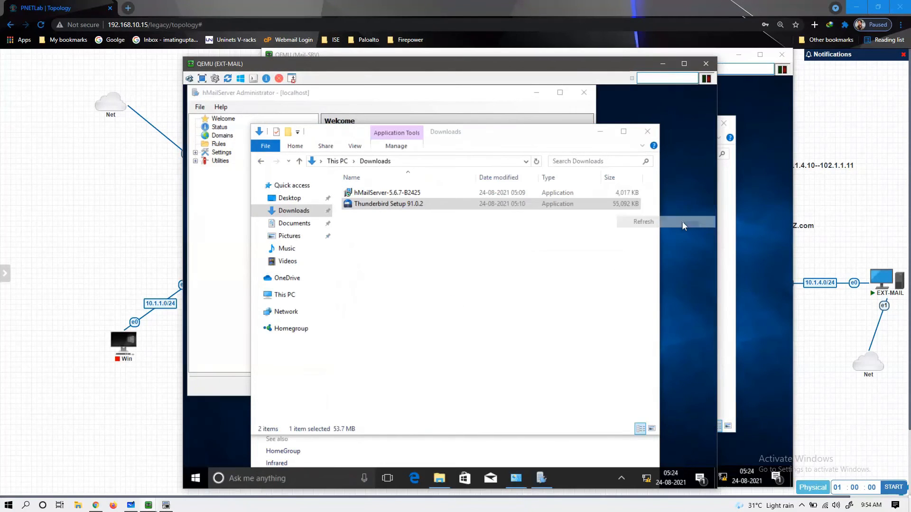
pyautogui.rightClick(682, 221)
pyautogui.click(685, 253)
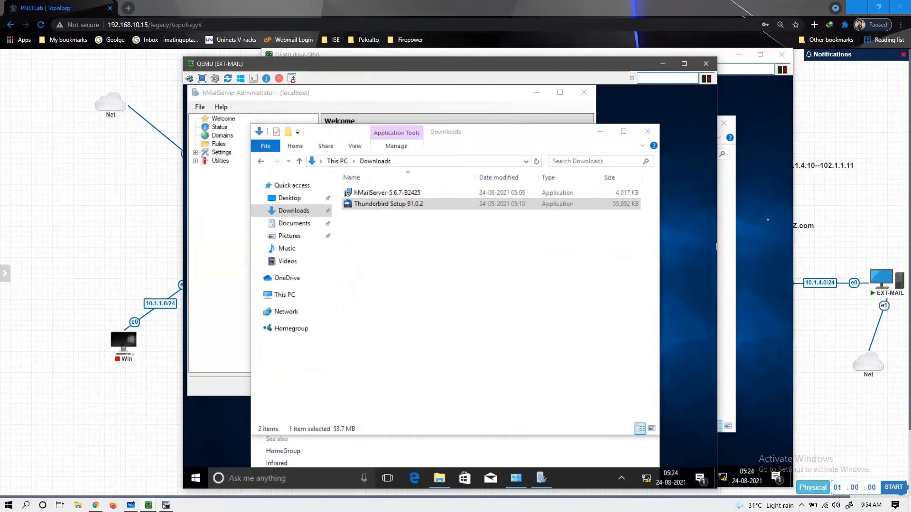
pyautogui.click(767, 219)
pyautogui.rightClick(767, 219)
pyautogui.click(765, 249)
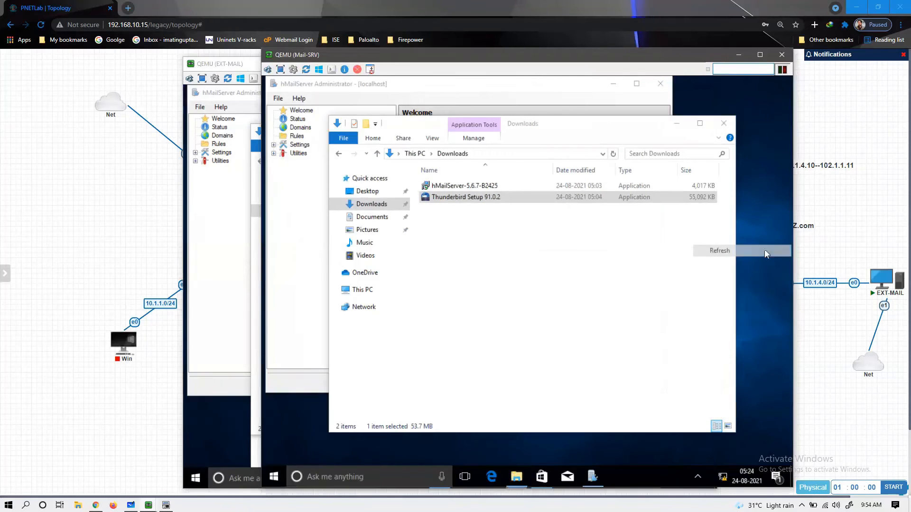
pyautogui.rightClick(764, 249)
pyautogui.click(756, 282)
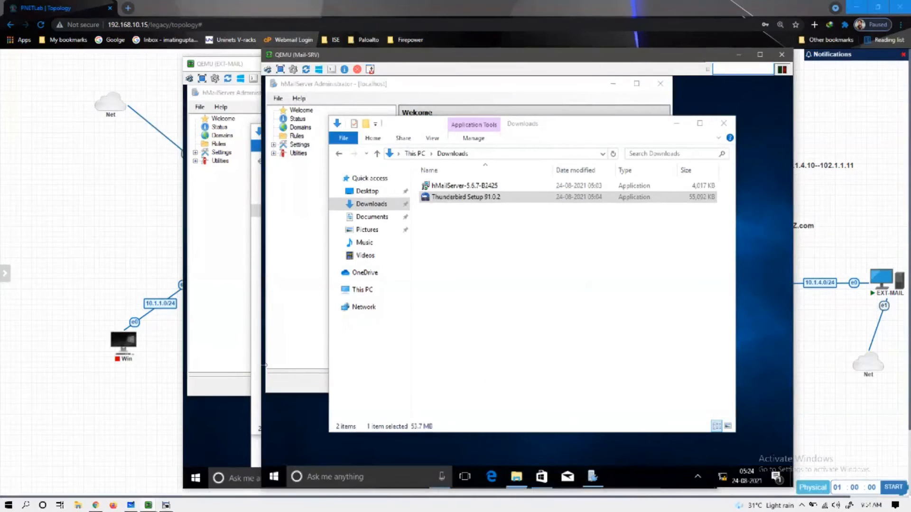
# - Let the Thunderbird installer run past the SmartScreen warning on EXT-MAIL and Mail-SRV
pyautogui.click(227, 370)
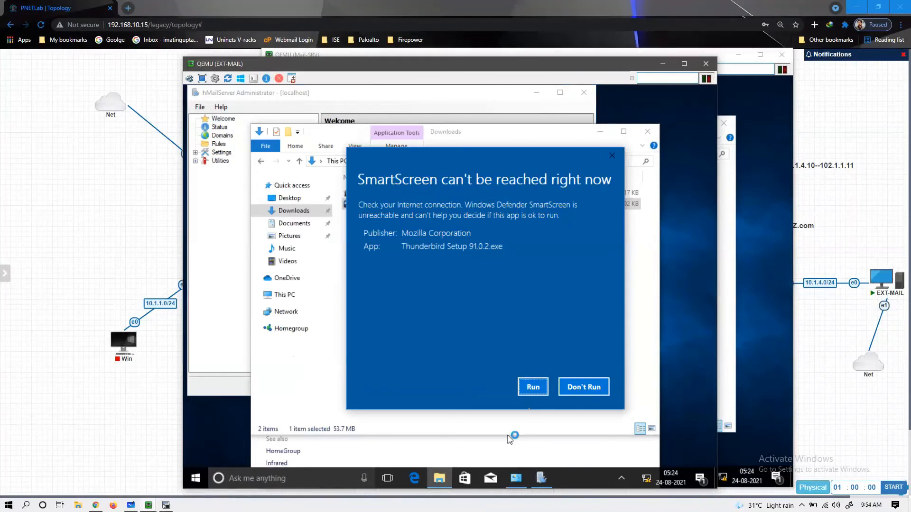
pyautogui.click(534, 388)
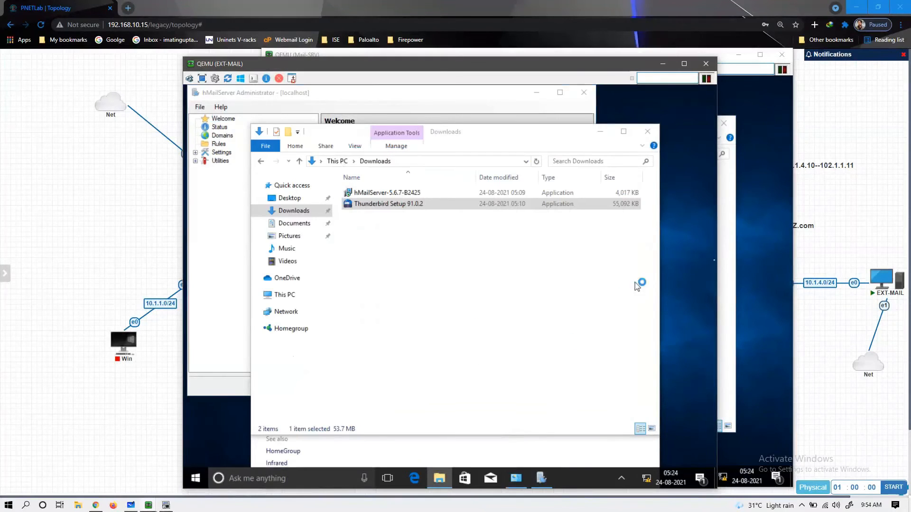
pyautogui.click(726, 258)
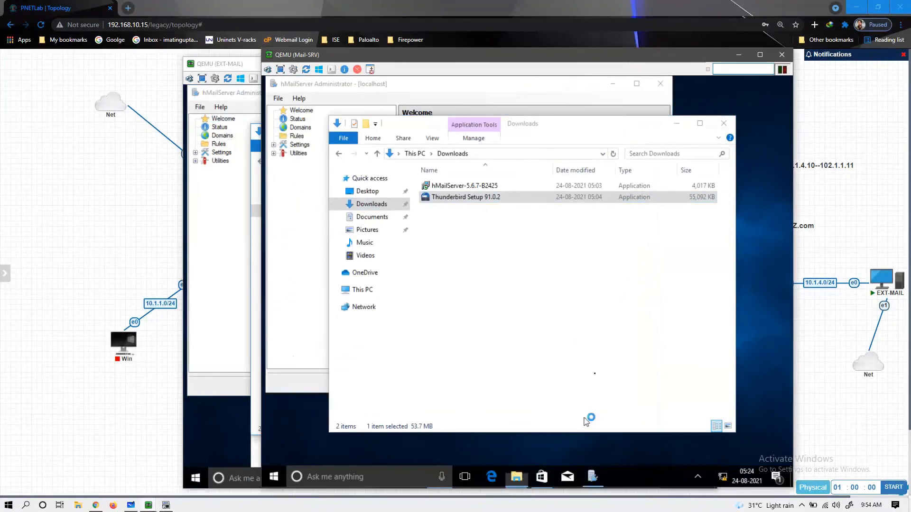
pyautogui.click(609, 385)
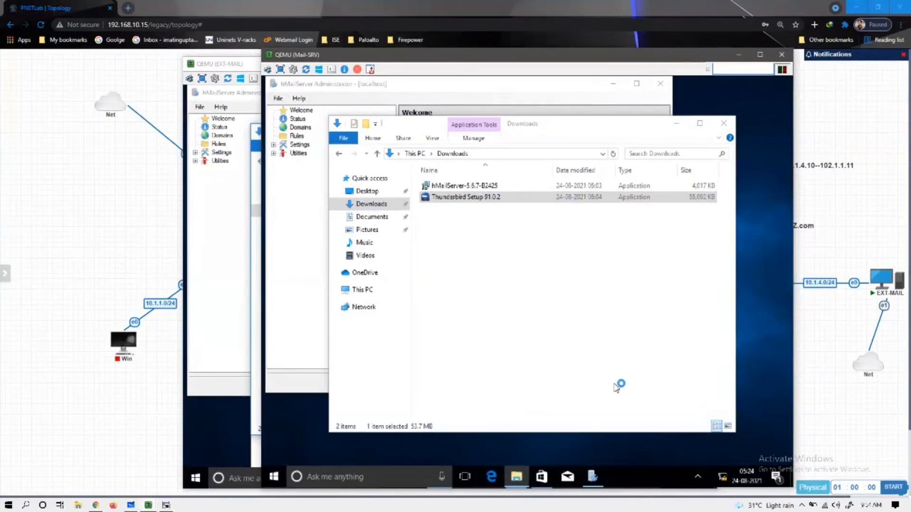
pyautogui.click(229, 350)
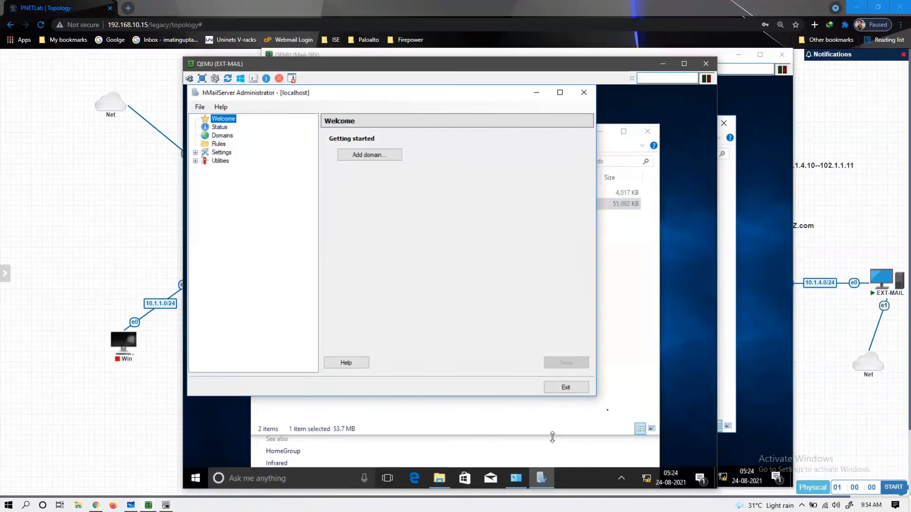
pyautogui.rightClick(685, 354)
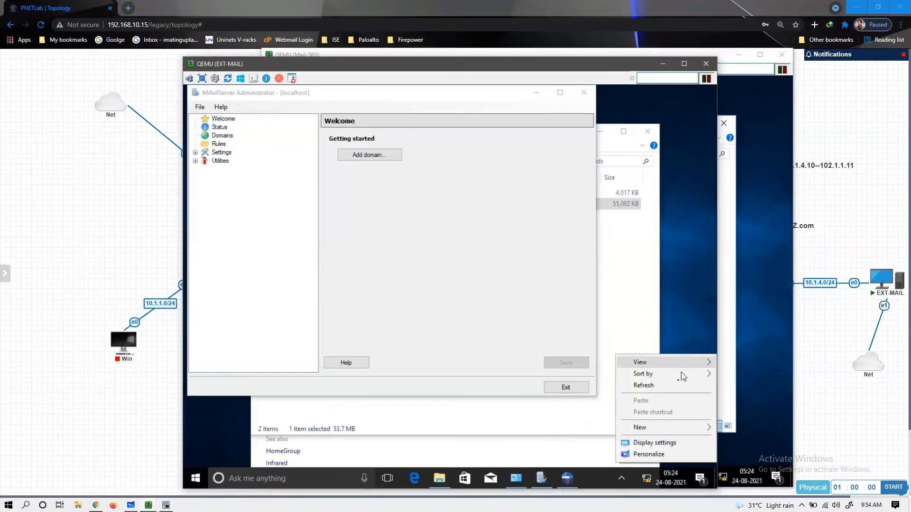
pyautogui.click(675, 385)
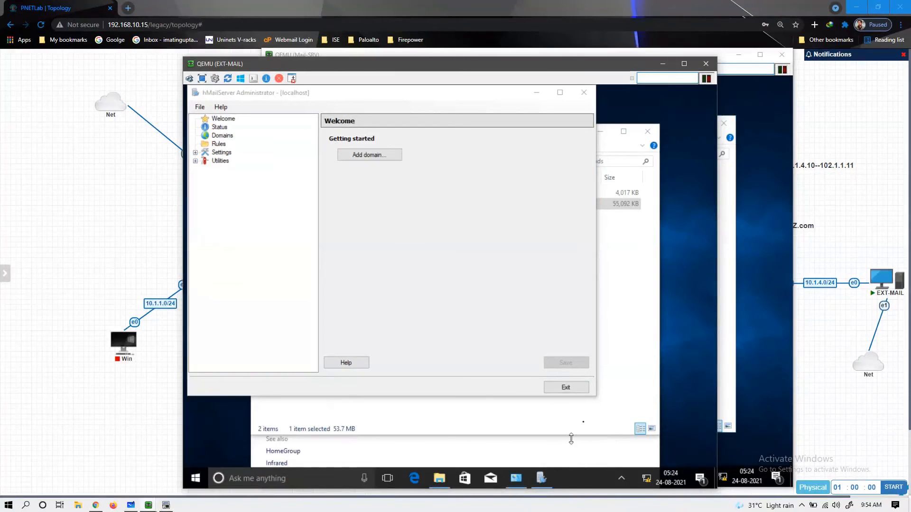
pyautogui.click(748, 310)
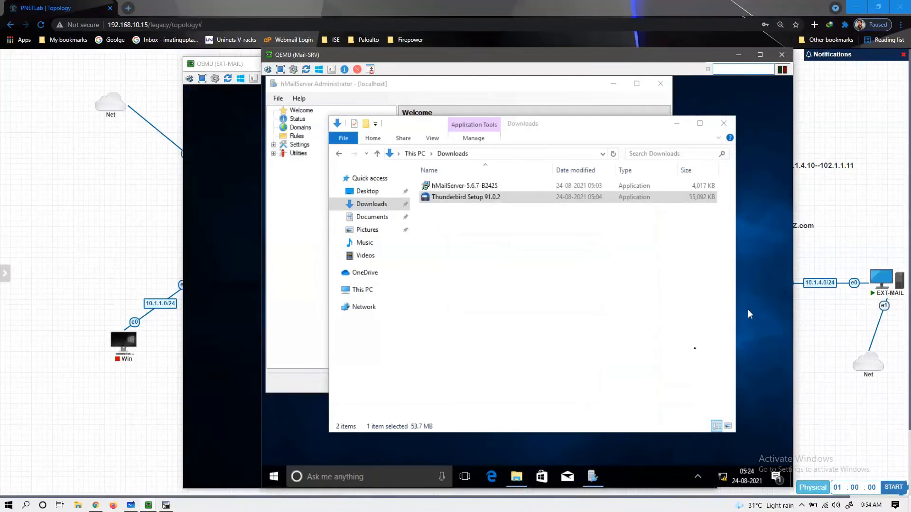
# - Approve the Thunderbird installer's UAC prompt on both EXT-MAIL and Mail-SRV
pyautogui.click(255, 391)
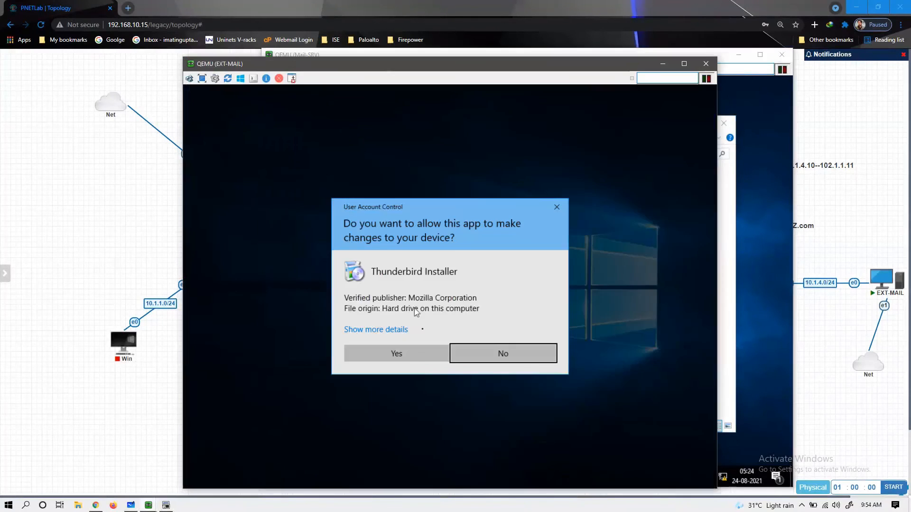
pyautogui.click(411, 351)
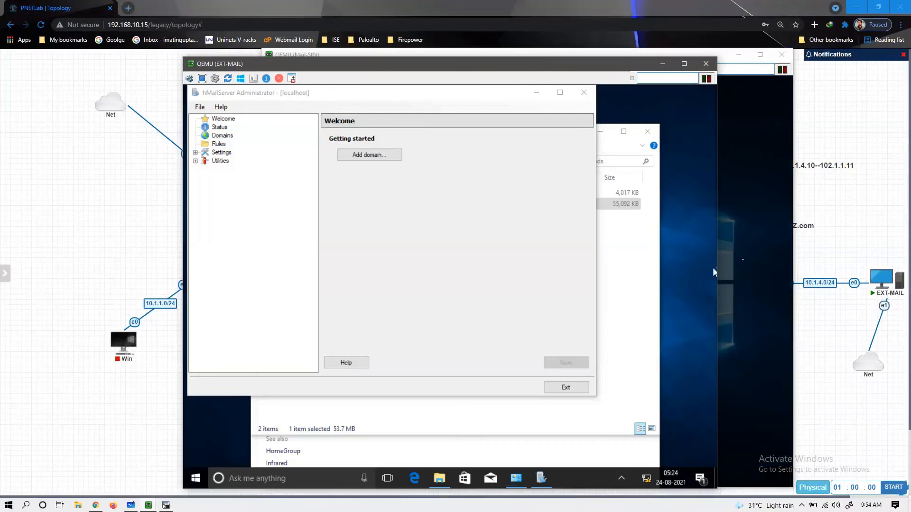
pyautogui.click(722, 268)
pyautogui.click(489, 353)
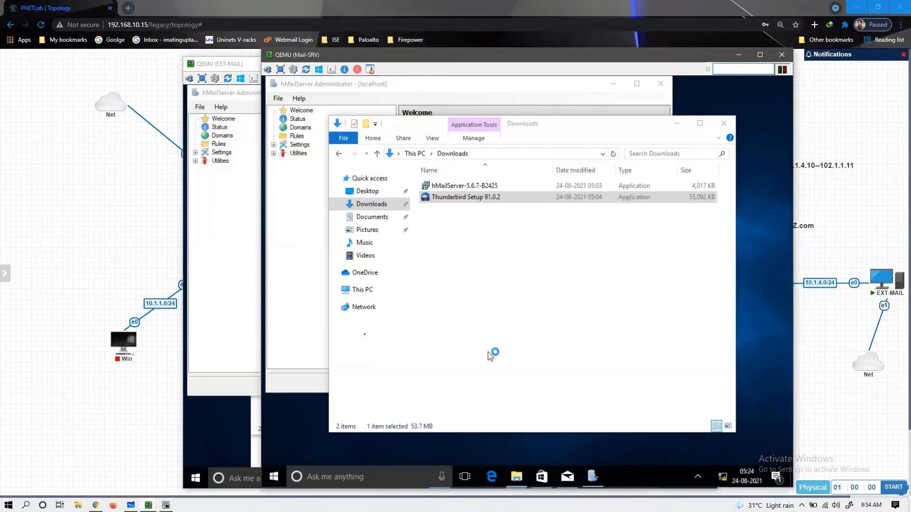
pyautogui.click(256, 329)
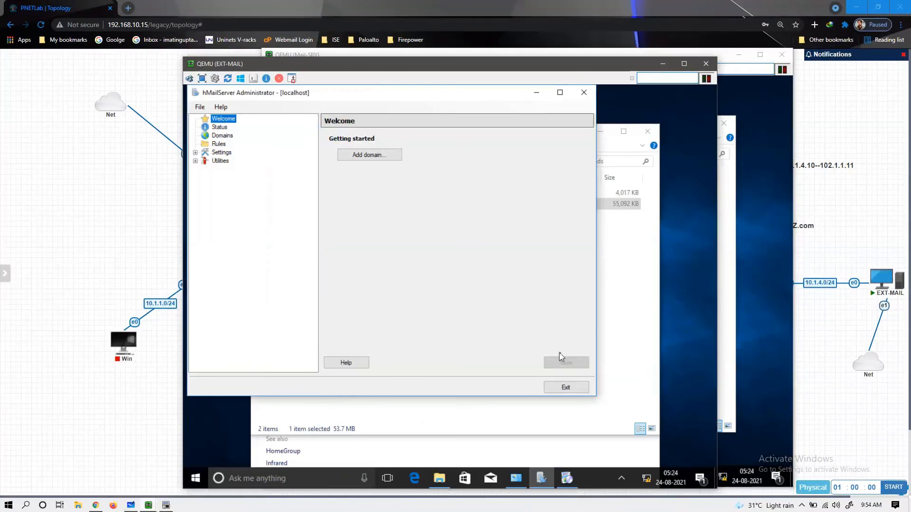
# - On EXT-MAIL, run the Thunderbird wizard with Standard setup and start the install
pyautogui.rightClick(676, 248)
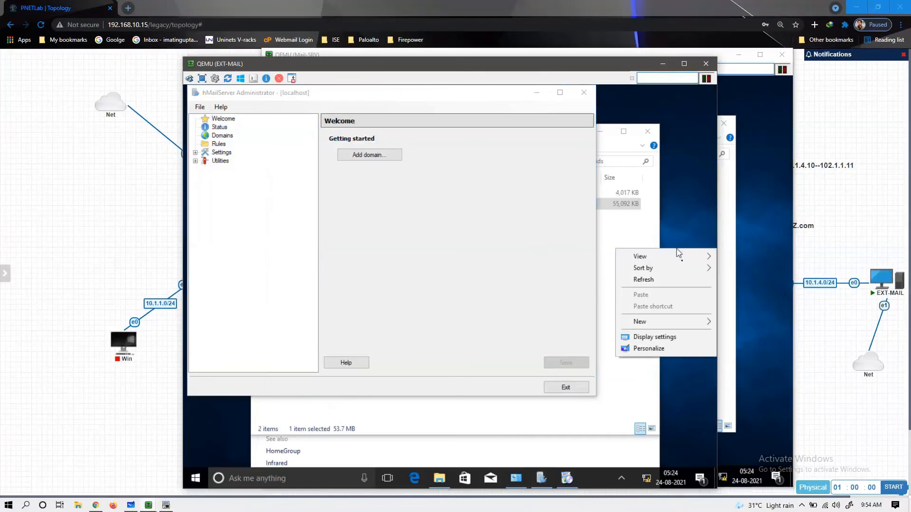
pyautogui.click(638, 279)
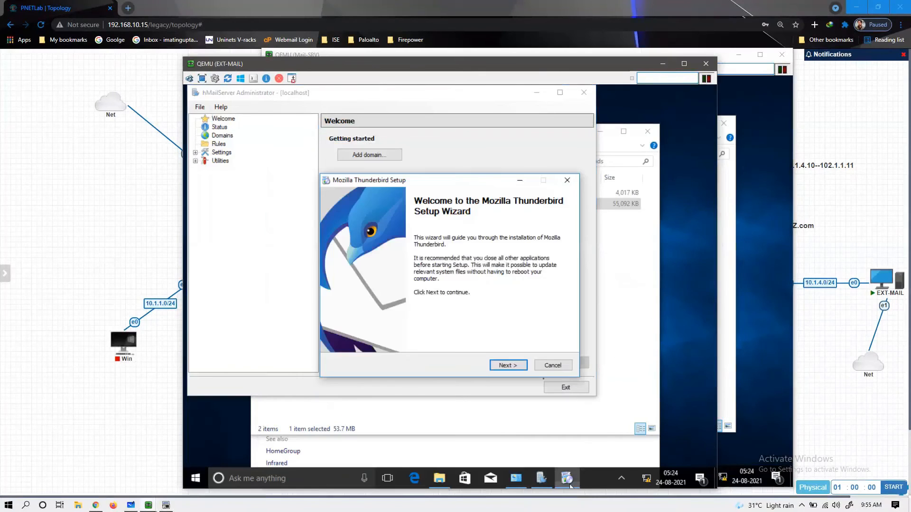
pyautogui.click(507, 366)
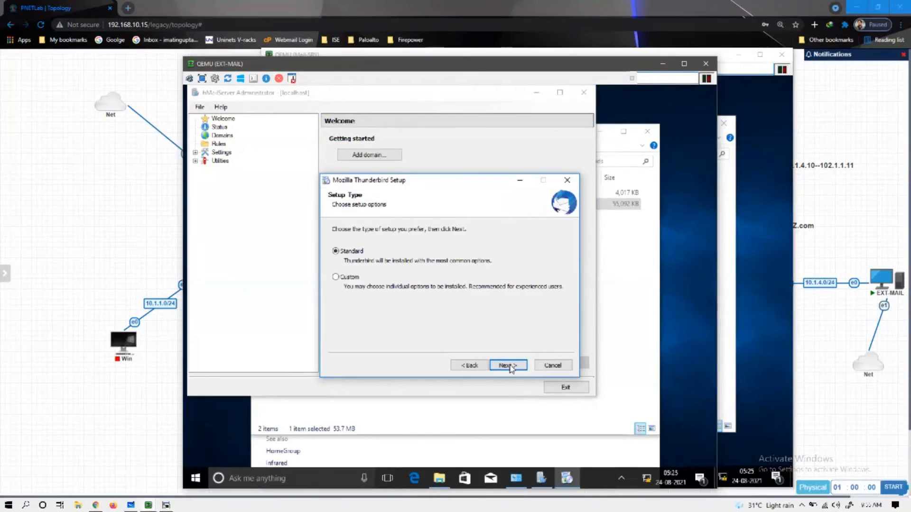
pyautogui.click(508, 366)
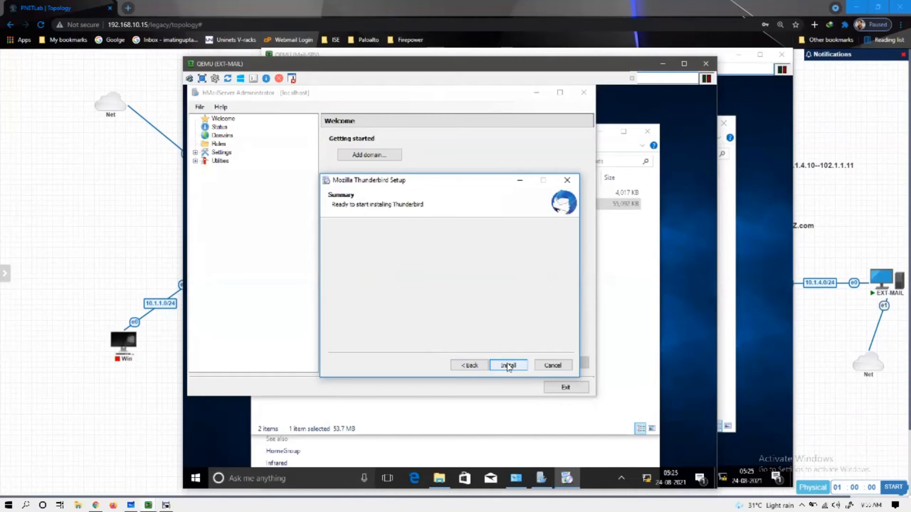
pyautogui.click(507, 366)
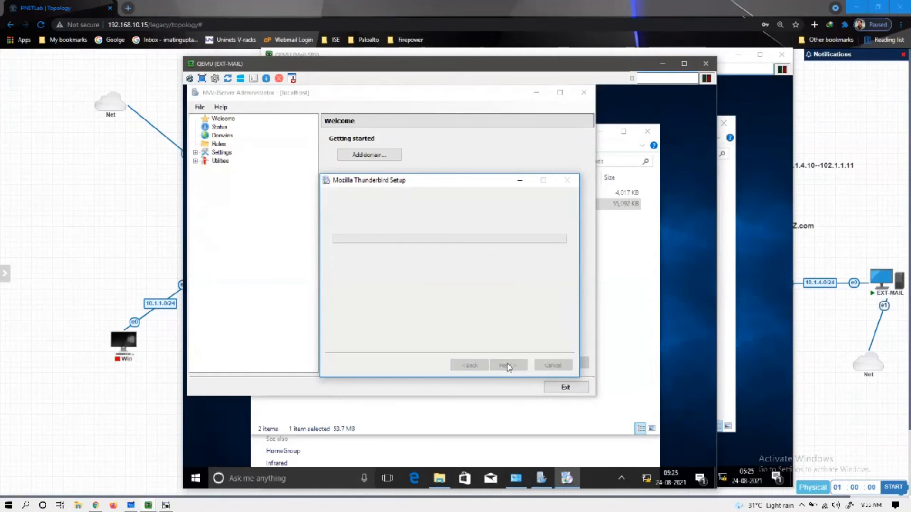
# - On Mail-SRV, run the Thunderbird wizard with Standard setup and start the install
pyautogui.click(745, 331)
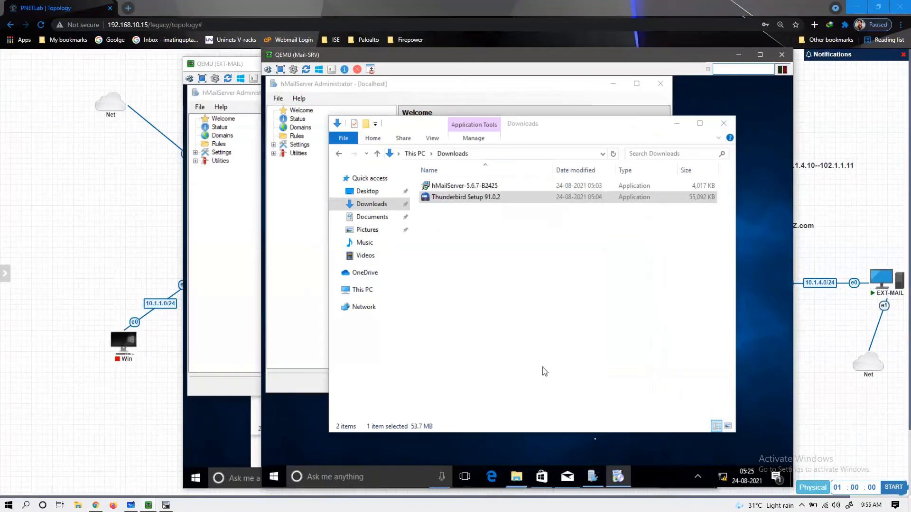
pyautogui.rightClick(614, 474)
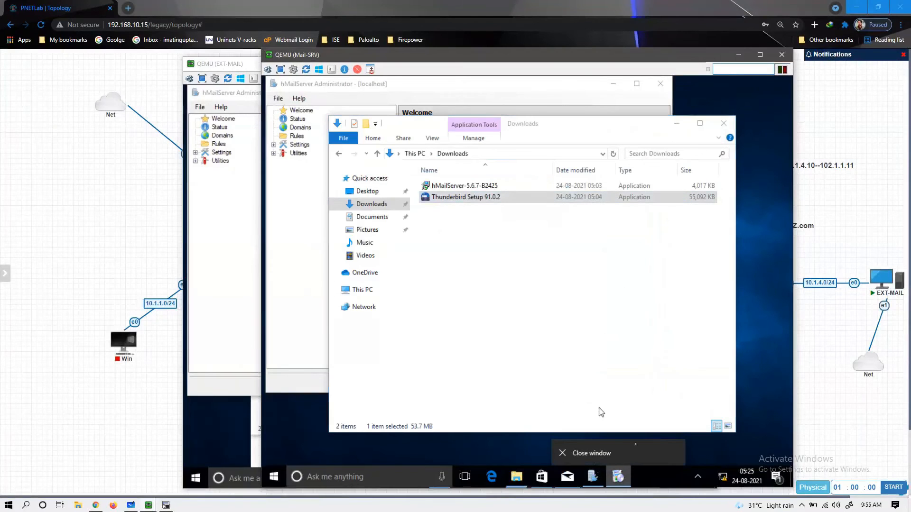
pyautogui.click(638, 469)
pyautogui.click(617, 474)
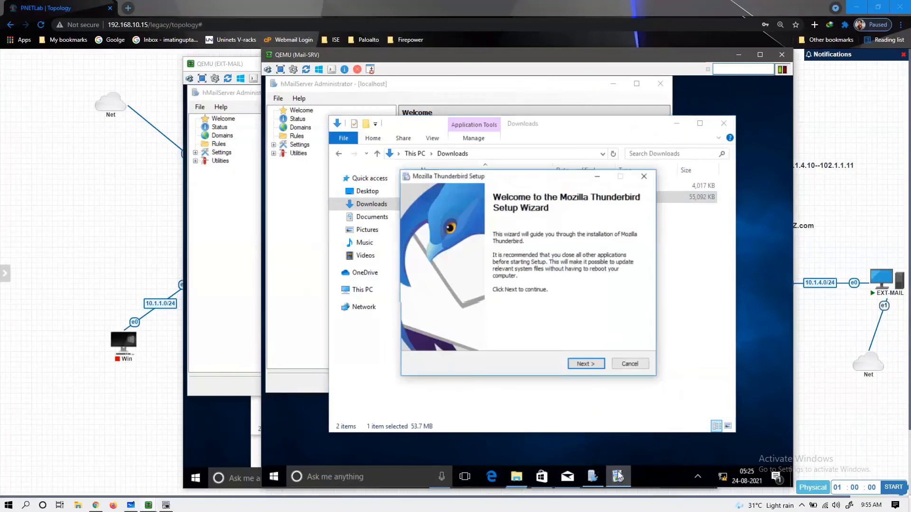
pyautogui.click(585, 364)
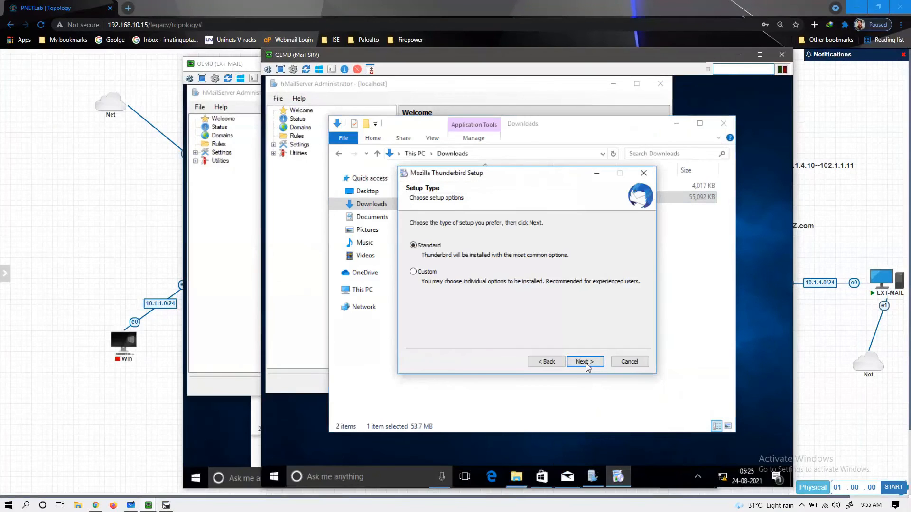
pyautogui.click(585, 363)
pyautogui.click(586, 363)
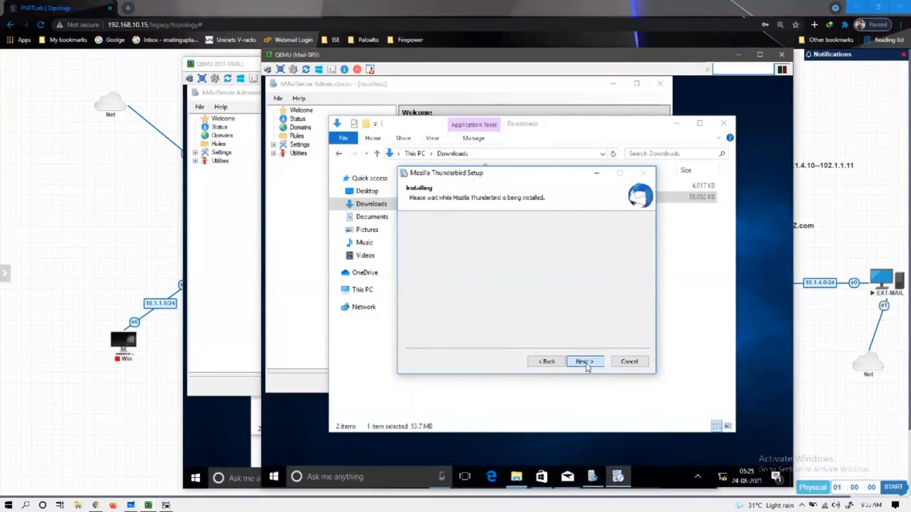
# - Finish the completed Thunderbird setup wizards on EXT-MAIL and Mail-SRV
pyautogui.click(245, 297)
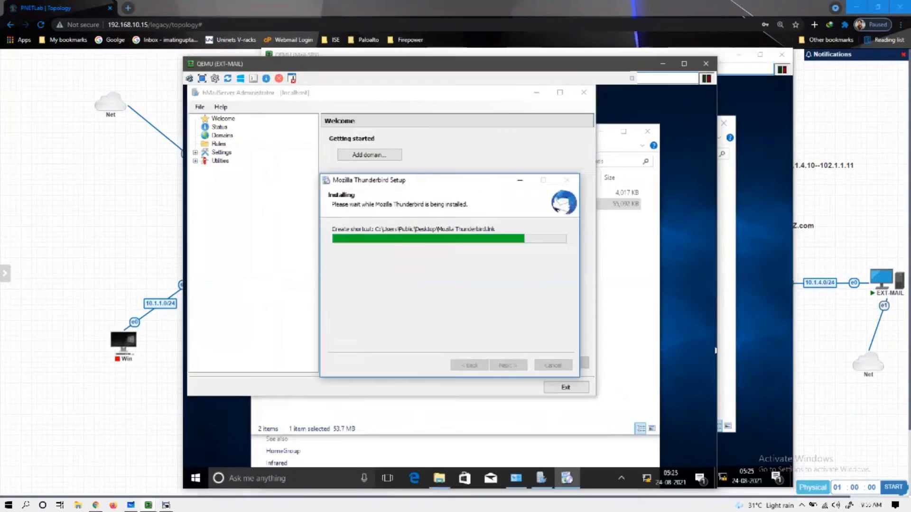
pyautogui.click(572, 483)
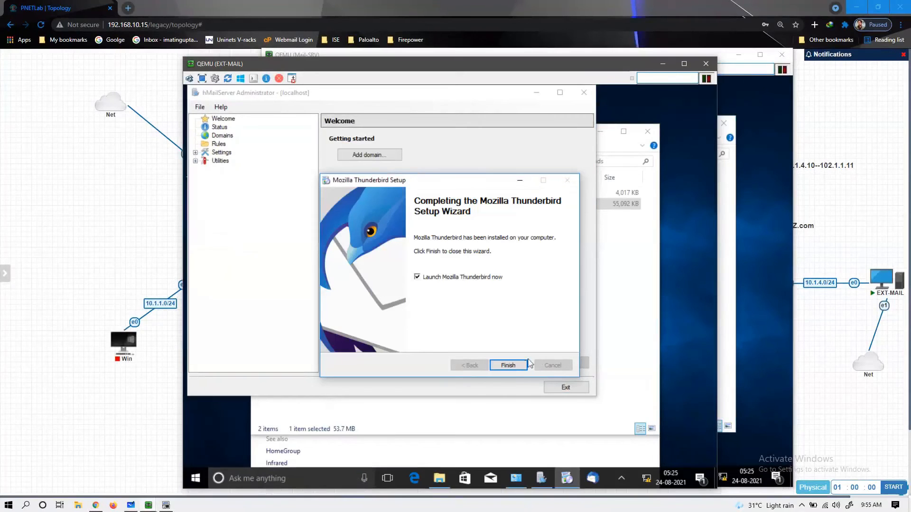
pyautogui.click(509, 365)
pyautogui.click(771, 264)
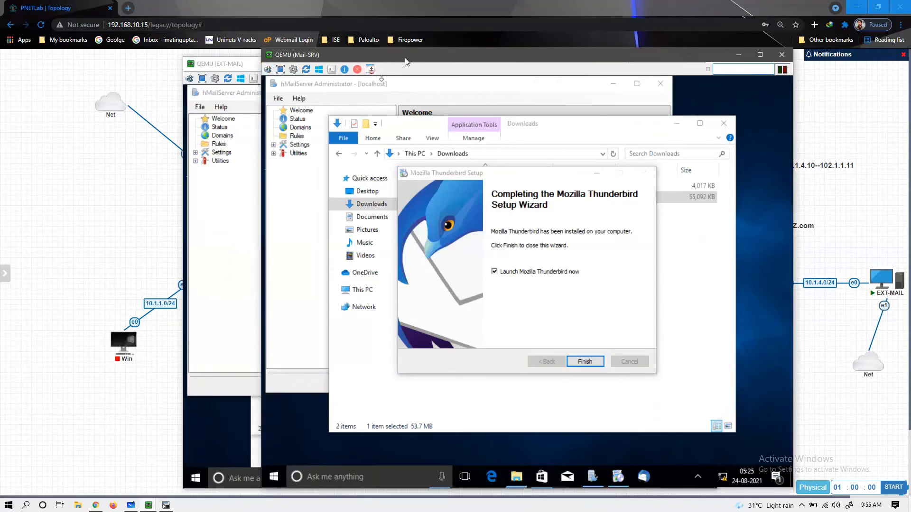
pyautogui.click(585, 361)
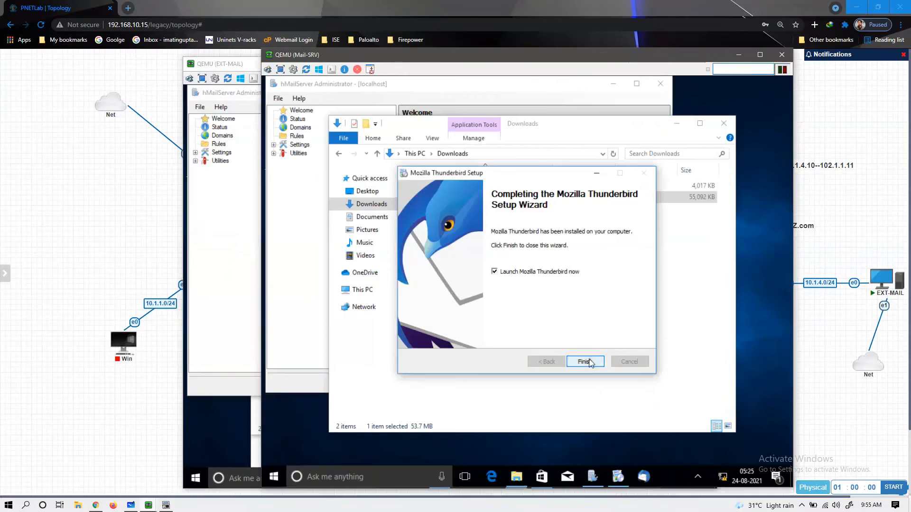
pyautogui.click(229, 299)
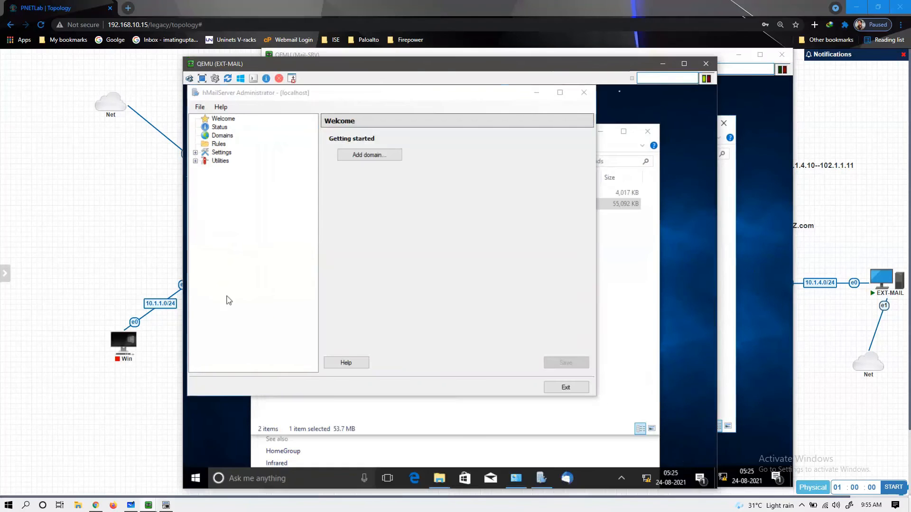
# - Clear away EXT-MAIL and Explorer, then add and save the enabled domain abc.com on Mail-SRV
pyautogui.click(663, 63)
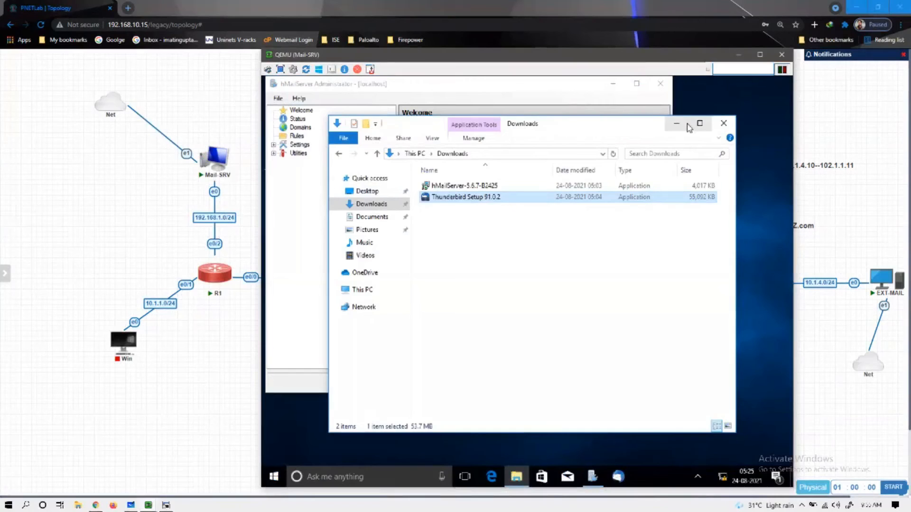
pyautogui.click(723, 123)
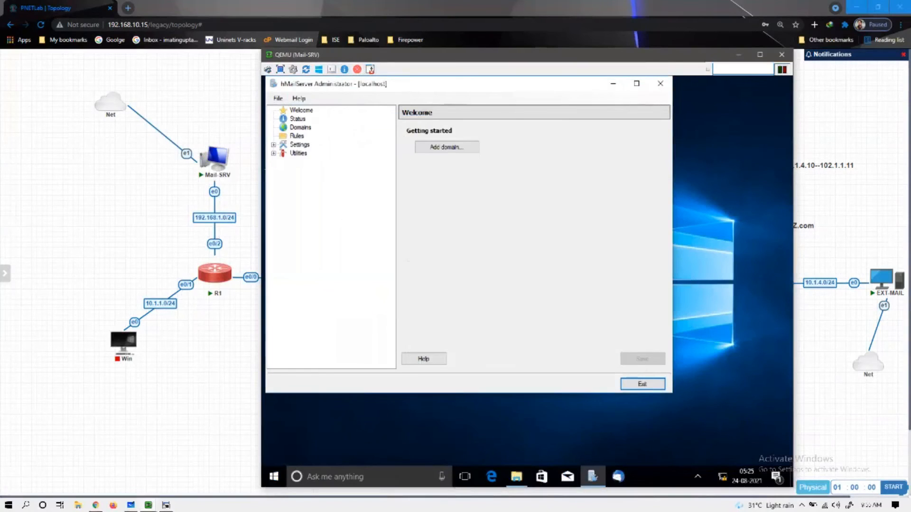
pyautogui.moveTo(407, 85); pyautogui.dragTo(410, 104)
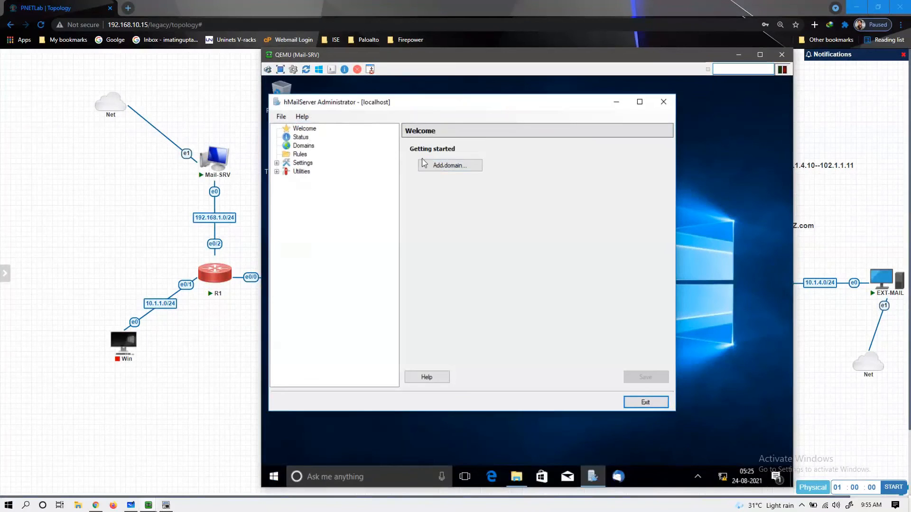
pyautogui.click(448, 169)
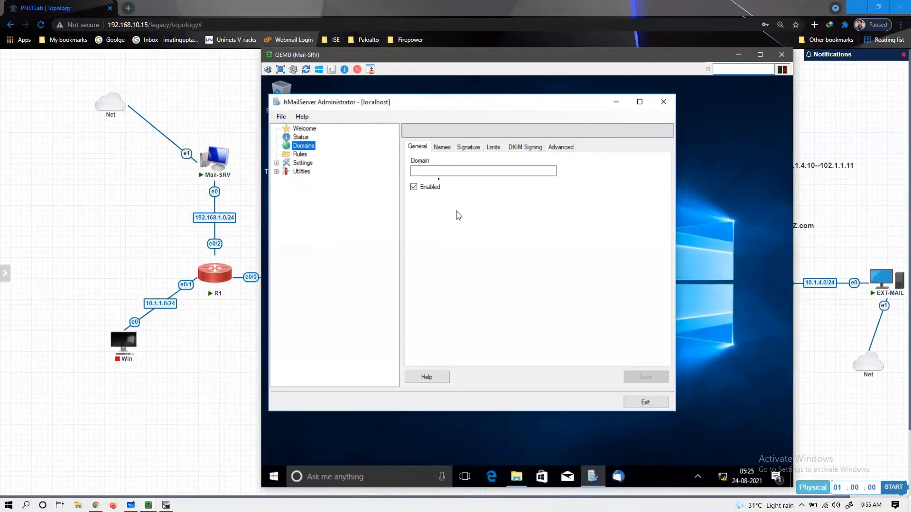
pyautogui.click(431, 172)
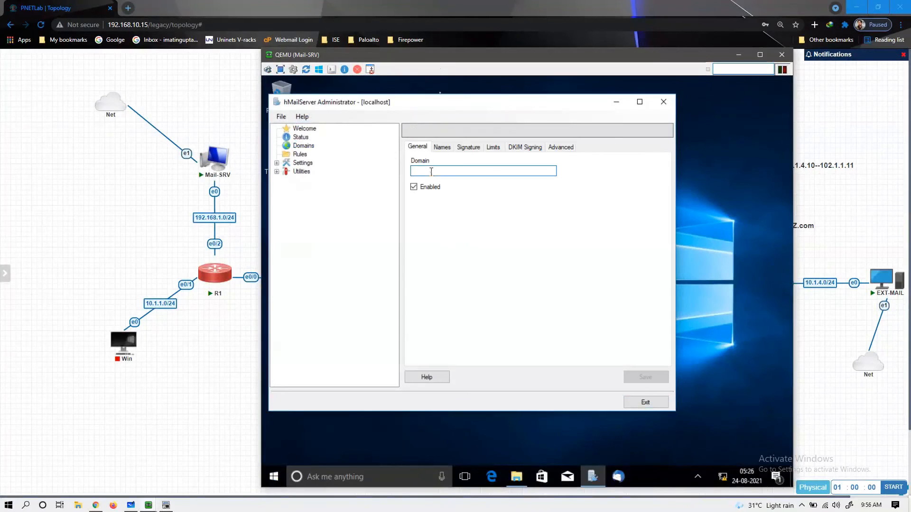
pyautogui.moveTo(432, 59); pyautogui.dragTo(389, 48)
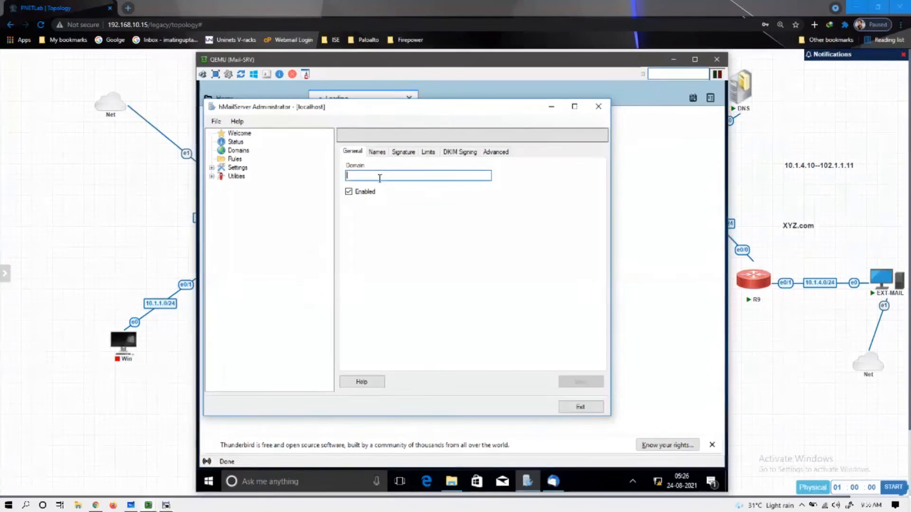
pyautogui.write('abc.com')
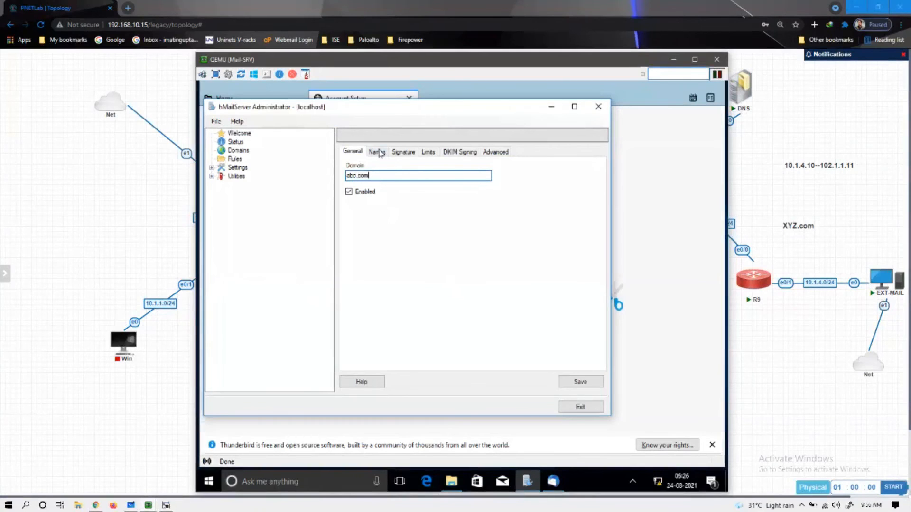
pyautogui.click(402, 153)
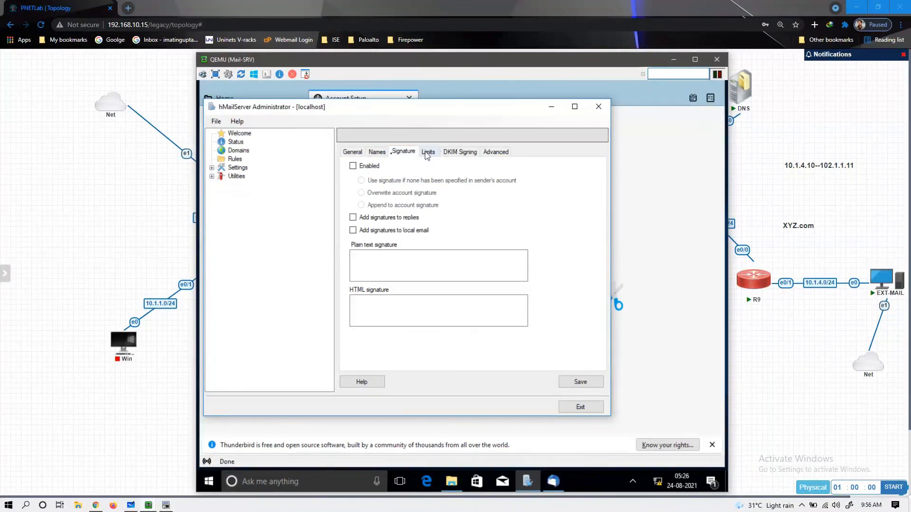
pyautogui.click(352, 153)
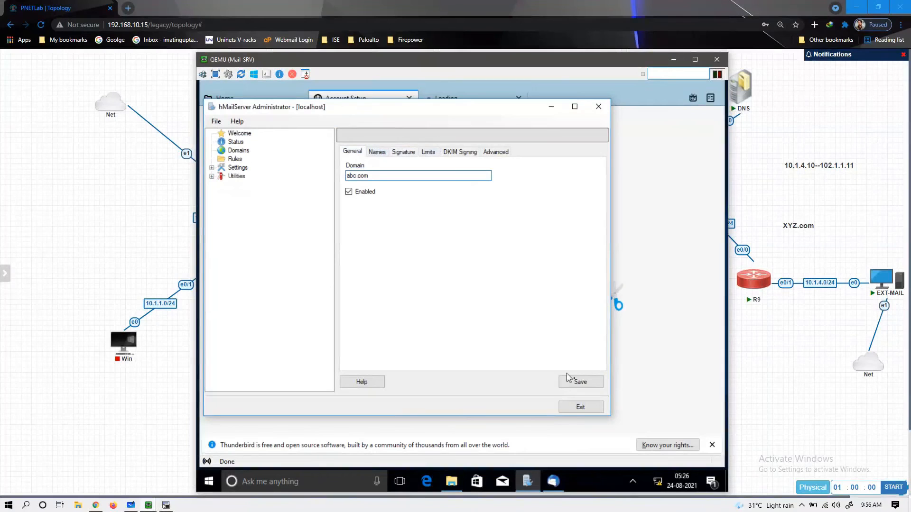
pyautogui.click(578, 383)
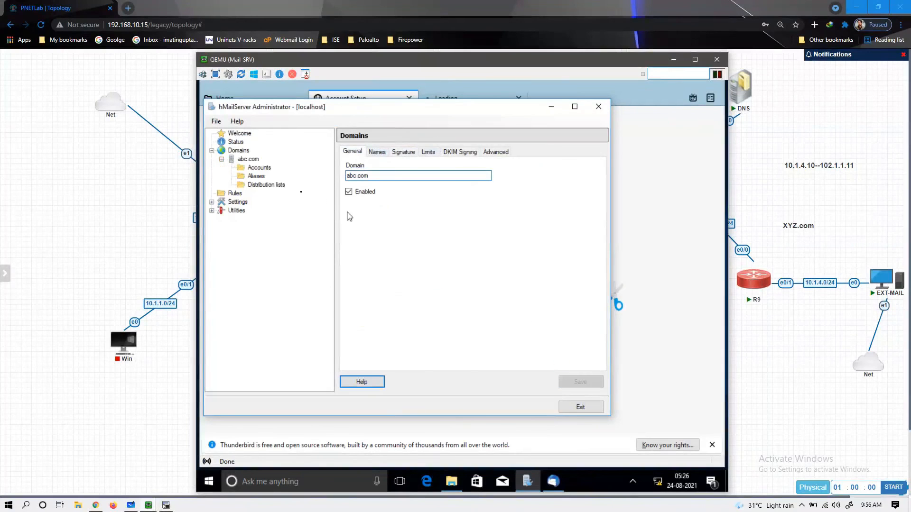
pyautogui.click(261, 169)
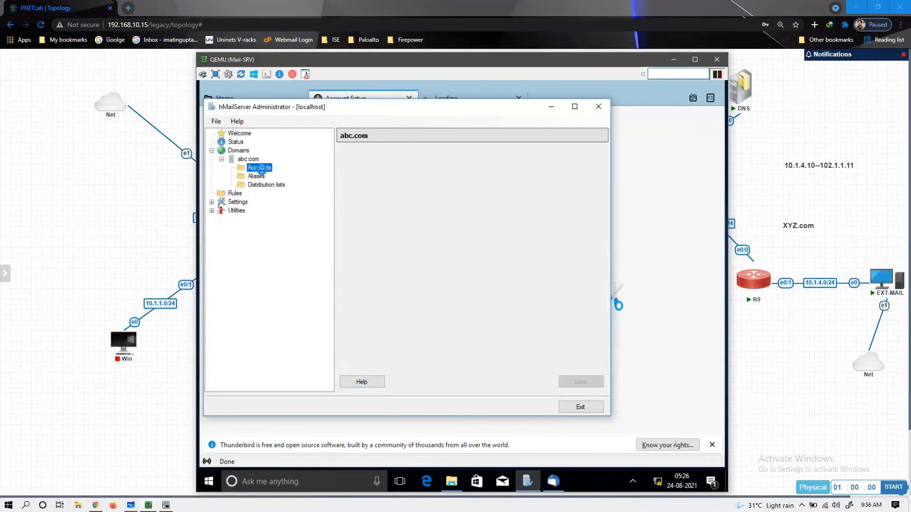
# - Create a new user account with its address and password under abc.com and save it
pyautogui.click(574, 158)
pyautogui.click(359, 176)
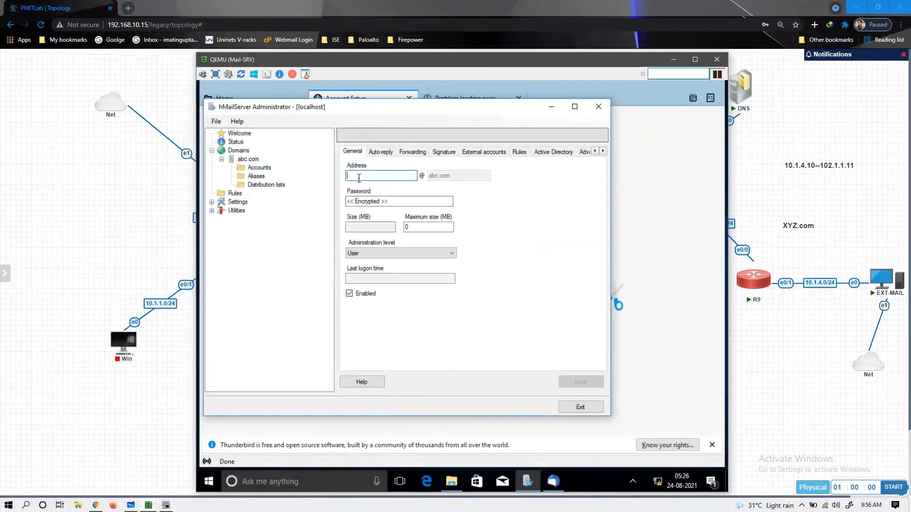
pyautogui.write('user1')
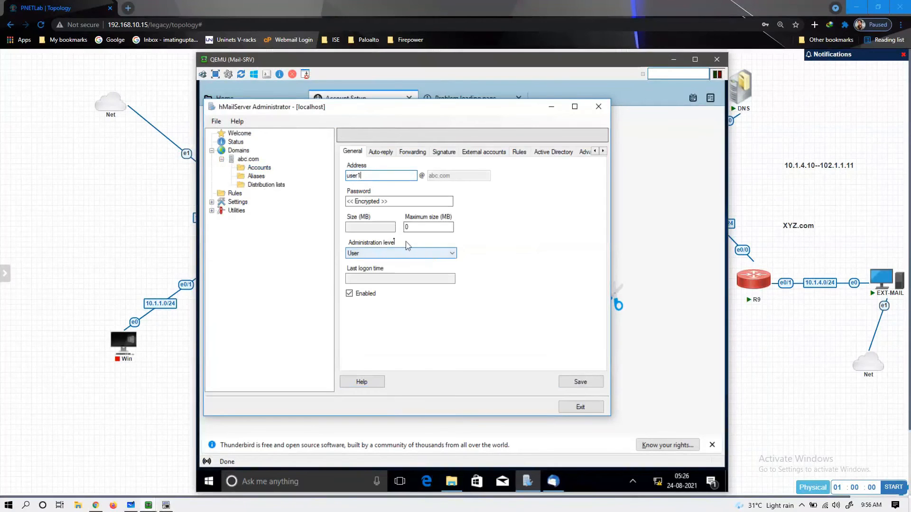
pyautogui.click(377, 199)
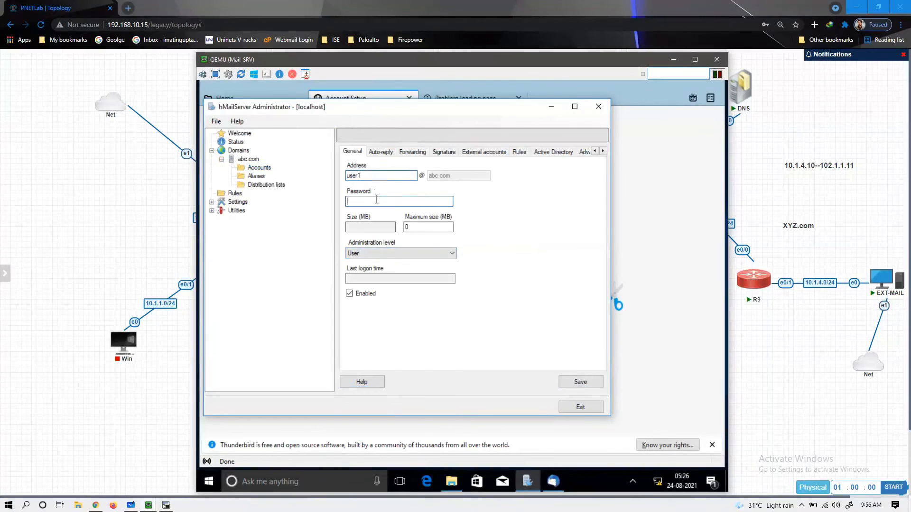
pyautogui.press('shift')
pyautogui.press('shift')
pyautogui.press('shift')
pyautogui.press('shift')
pyautogui.press('shift')
pyautogui.press('Escape')
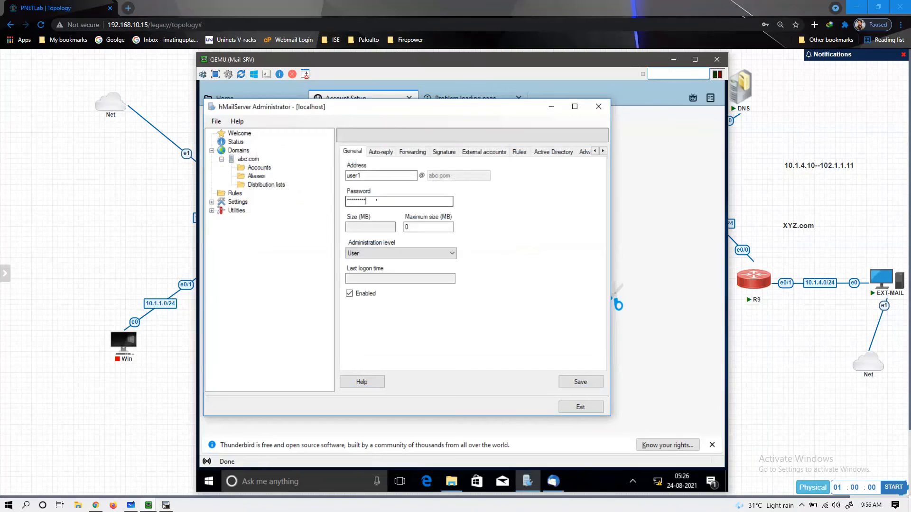
pyautogui.click(581, 382)
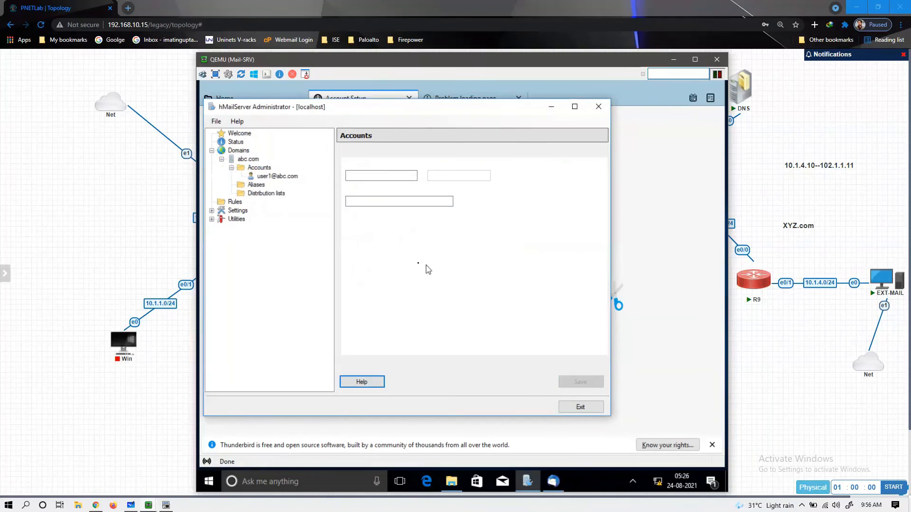
pyautogui.click(275, 177)
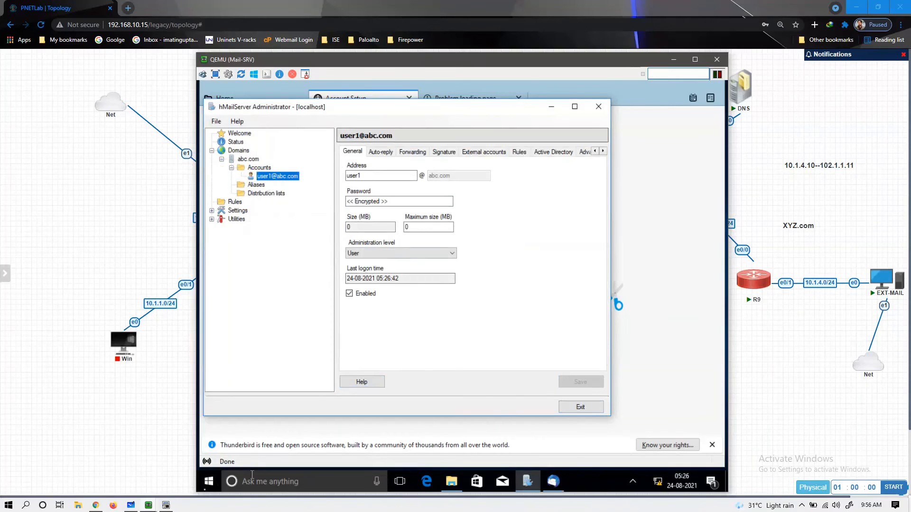
pyautogui.click(151, 506)
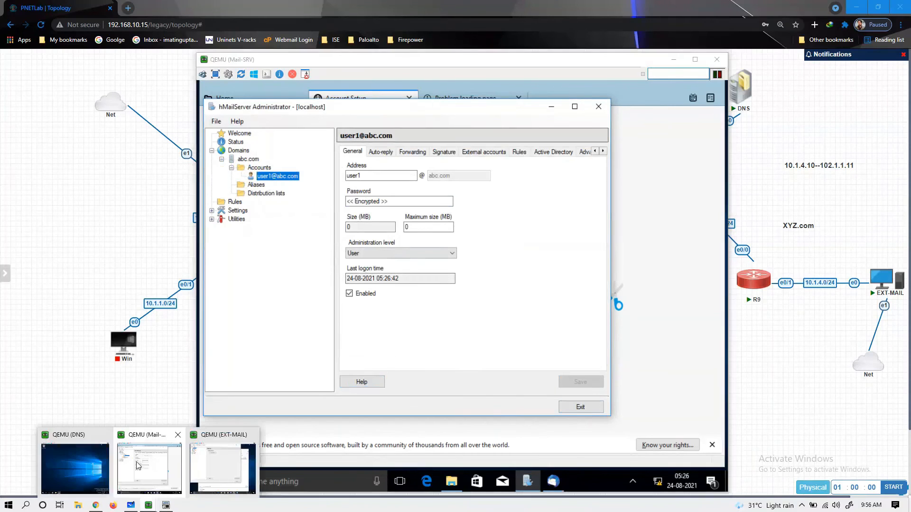
# - On EXT-MAIL, add and save the domain xyz.com in hMailServer Administrator
pyautogui.click(207, 463)
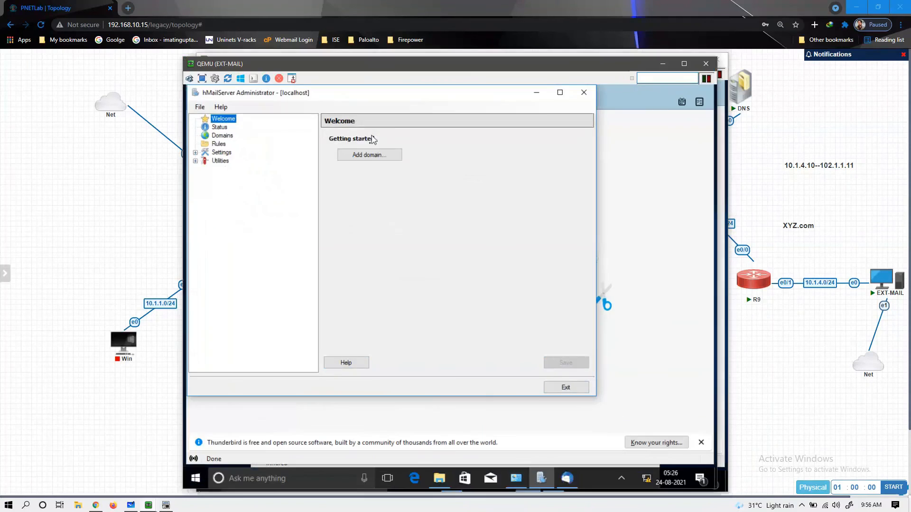
pyautogui.click(370, 161)
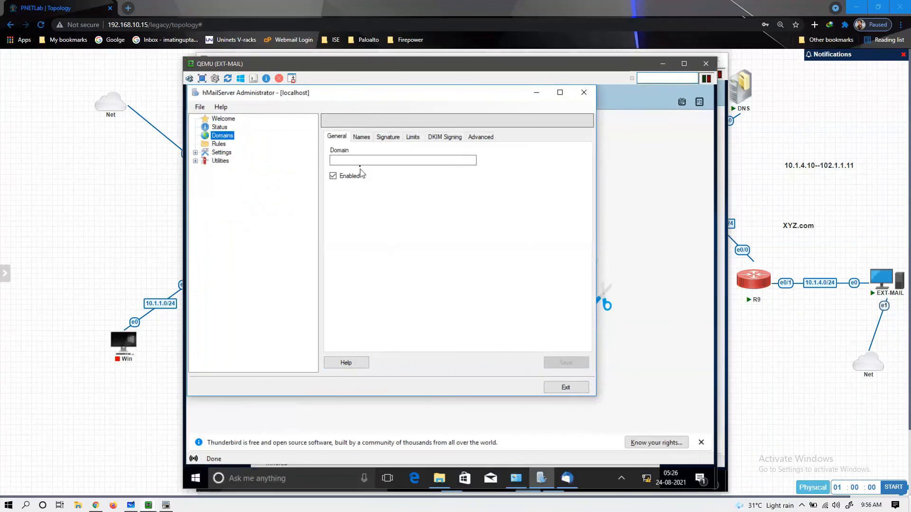
pyautogui.write('xyz.com')
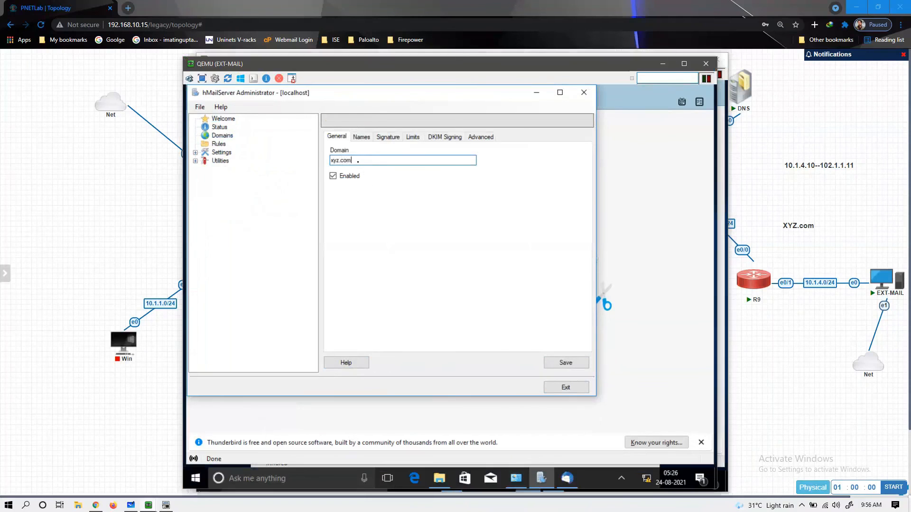
pyautogui.click(565, 363)
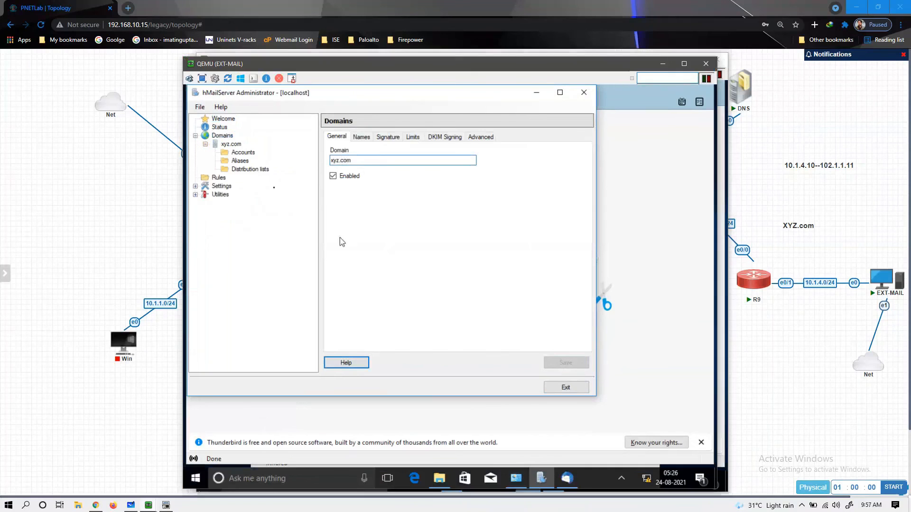
pyautogui.click(243, 152)
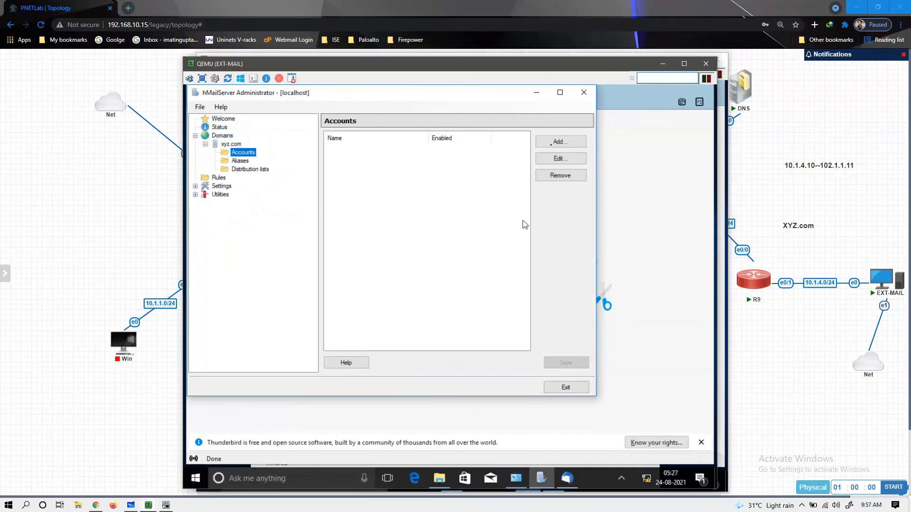
# - Create a user account with a password under xyz.com, save it, and minimize the window
pyautogui.click(558, 142)
pyautogui.click(355, 160)
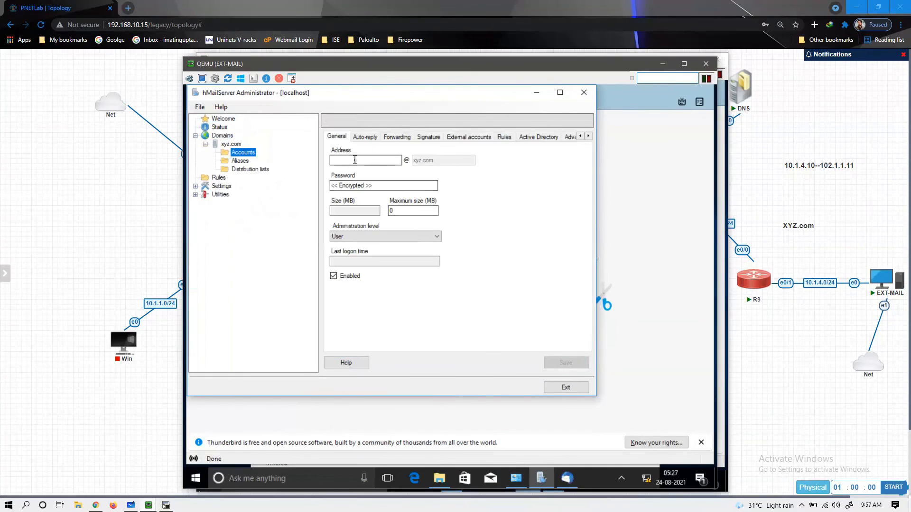
pyautogui.write('user2')
pyautogui.press('Tab')
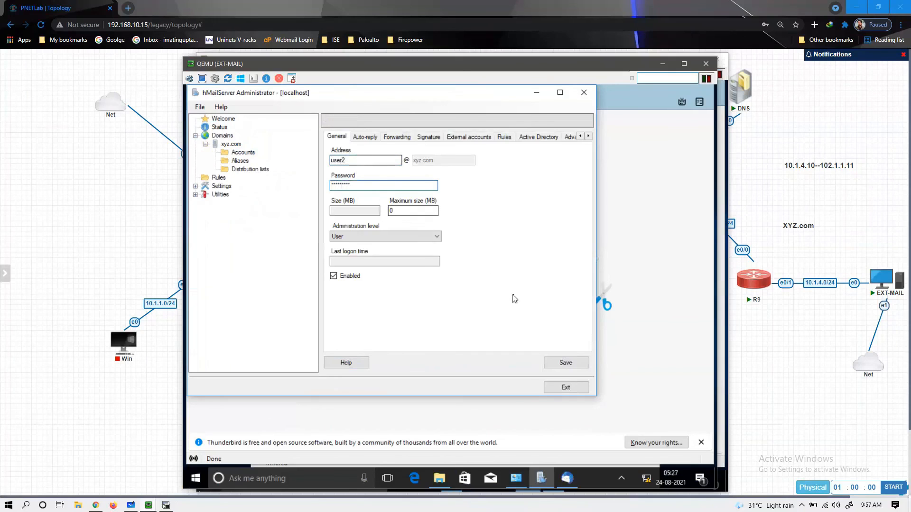
pyautogui.click(564, 363)
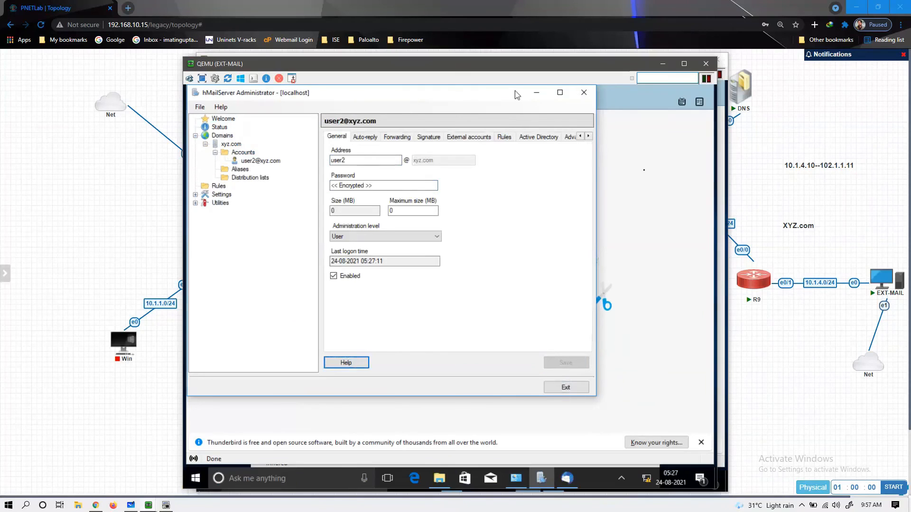
pyautogui.click(536, 92)
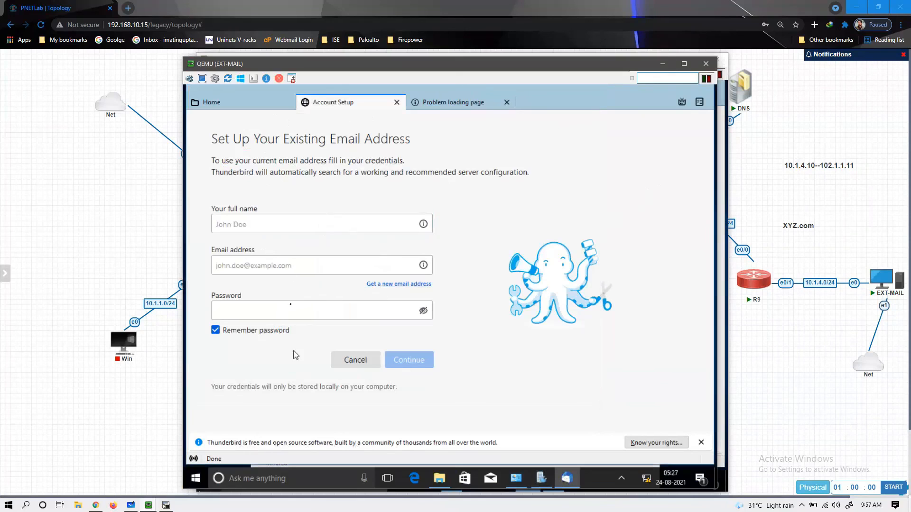
# - Enter the user's full name, xyz.com e-mail address and password in Thunderbird, then continue
pyautogui.click(253, 224)
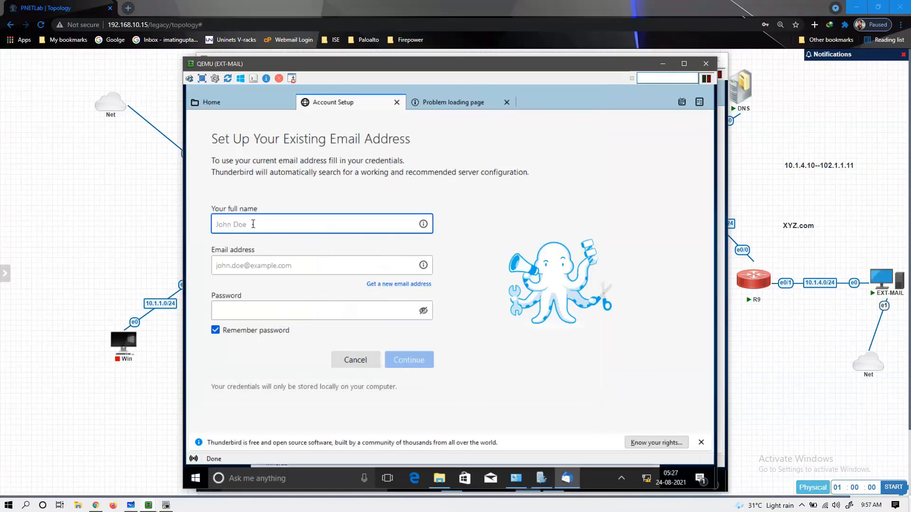
pyautogui.click(244, 276)
pyautogui.click(244, 311)
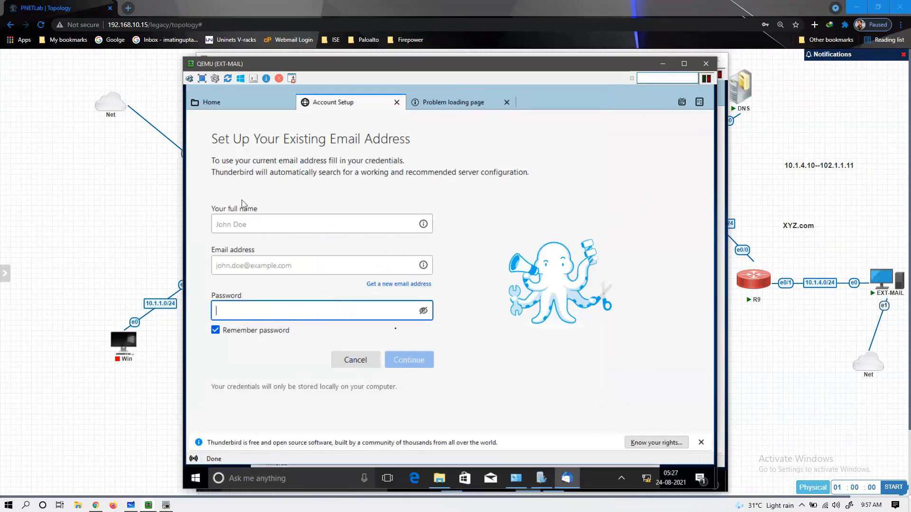
pyautogui.click(256, 225)
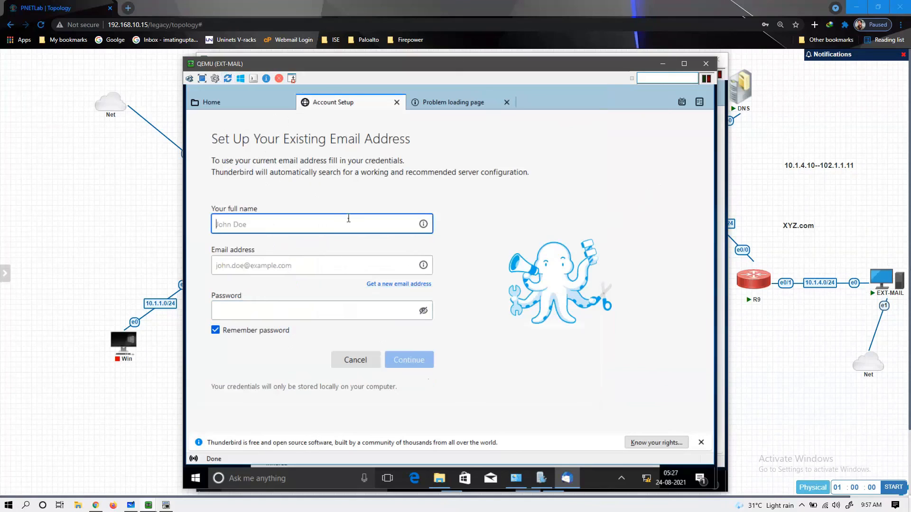
pyautogui.write('user2')
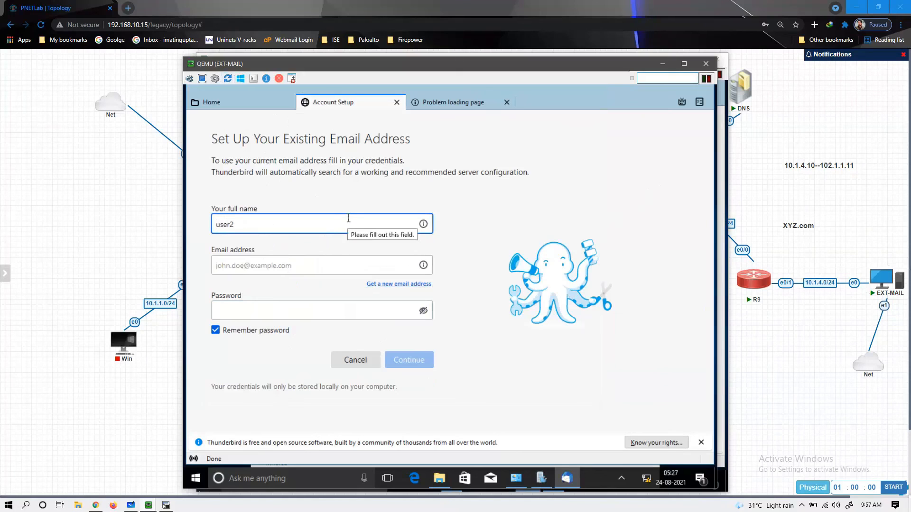
pyautogui.press('Tab')
pyautogui.write('user2@xyz.com')
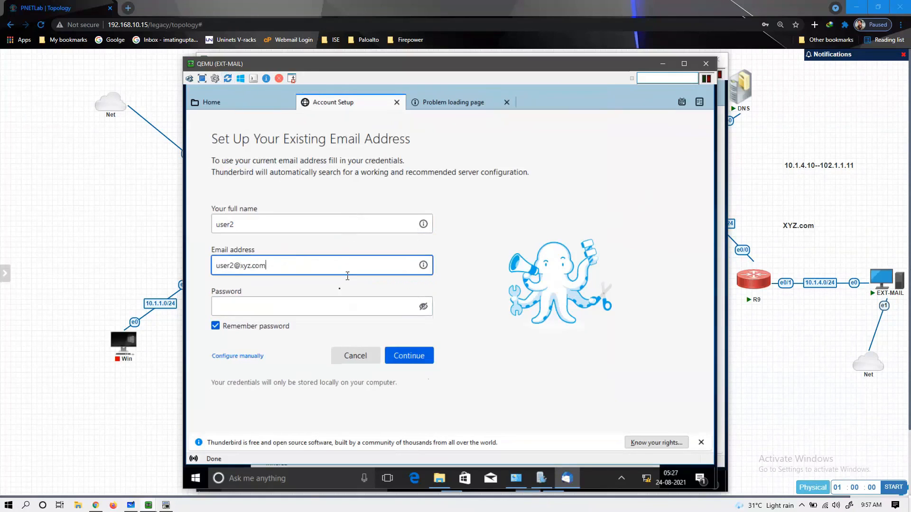
pyautogui.click(319, 309)
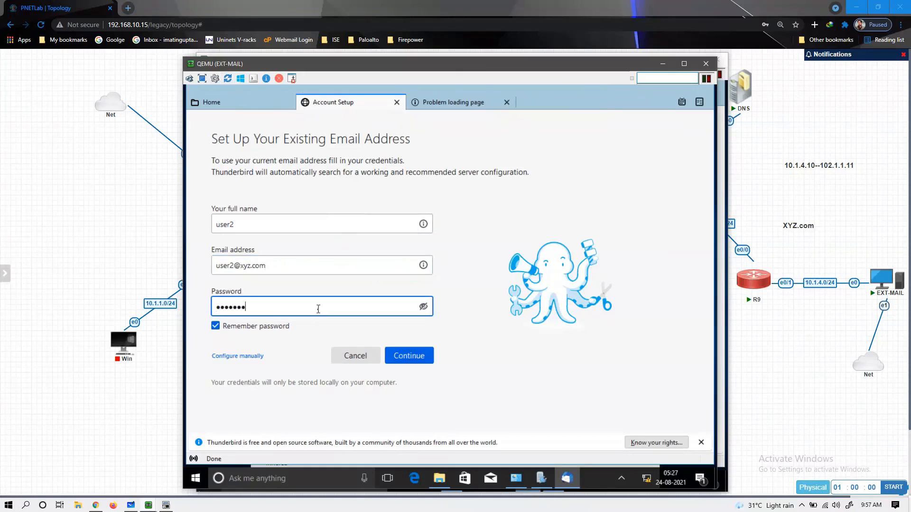
pyautogui.click(406, 360)
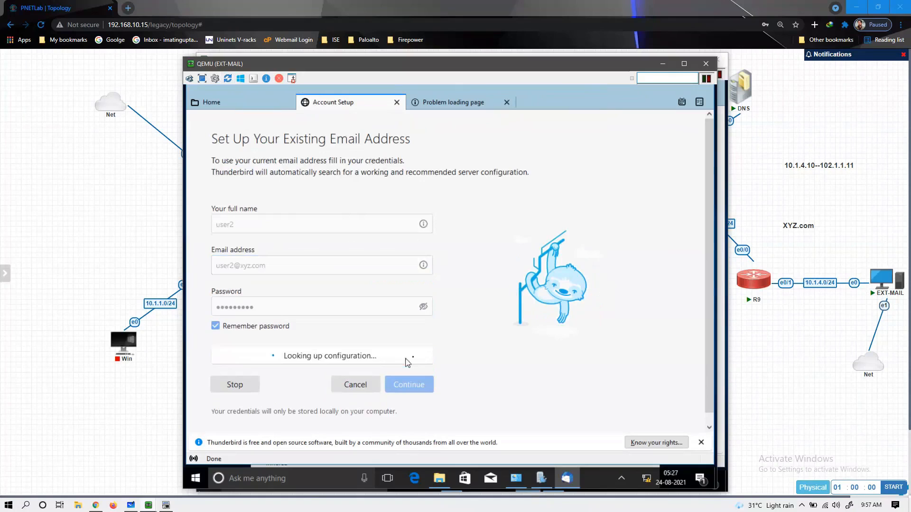
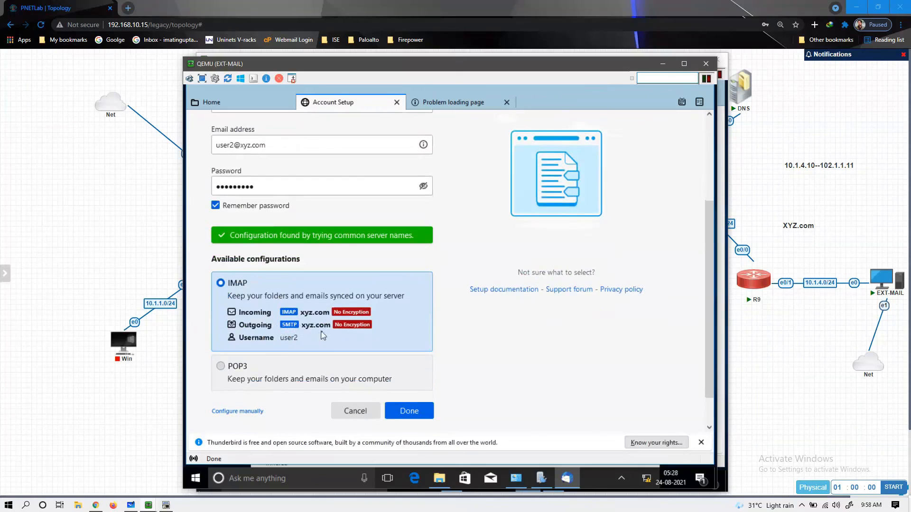
# - Accept the detected IMAP settings despite the unencrypted-connection risk, finish setup, and skip default-client integration
pyautogui.click(396, 414)
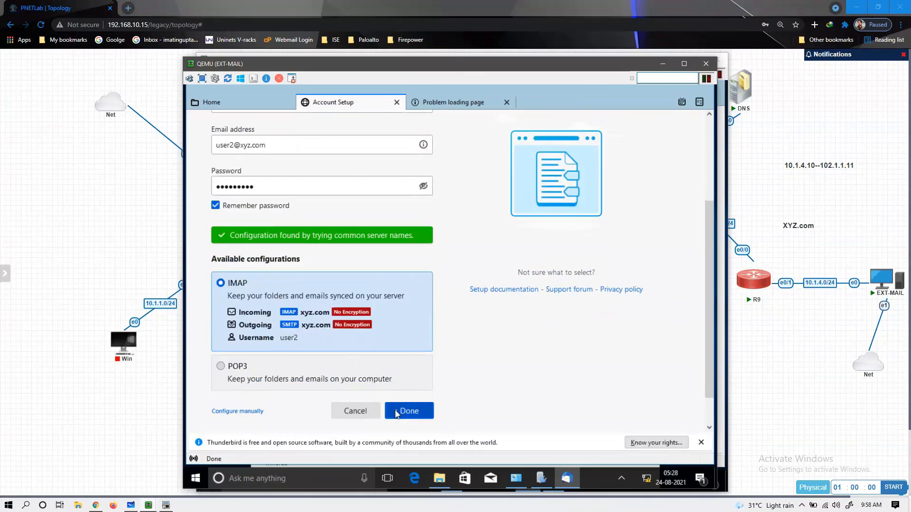
pyautogui.click(397, 413)
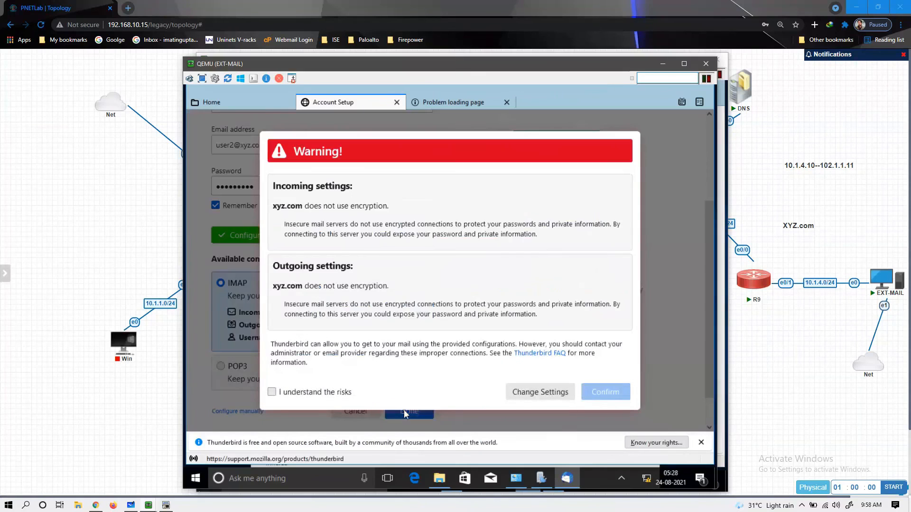
pyautogui.click(327, 396)
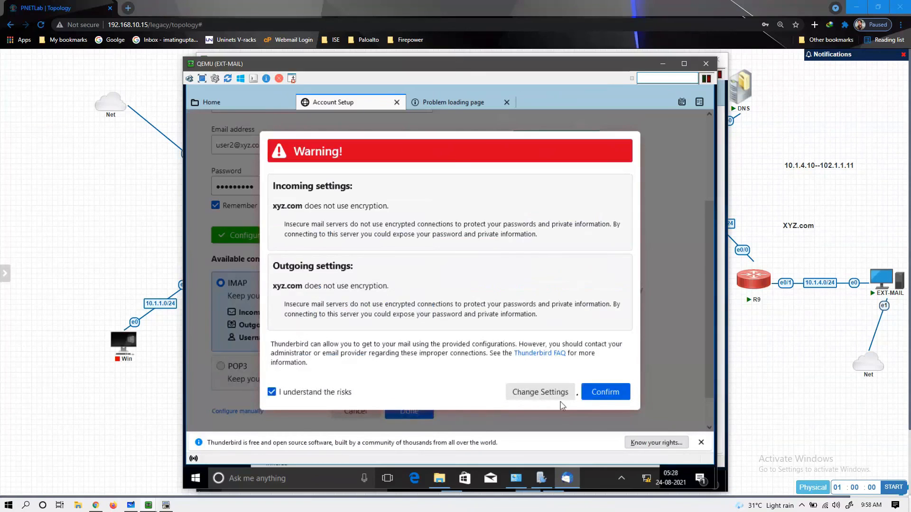
pyautogui.click(599, 393)
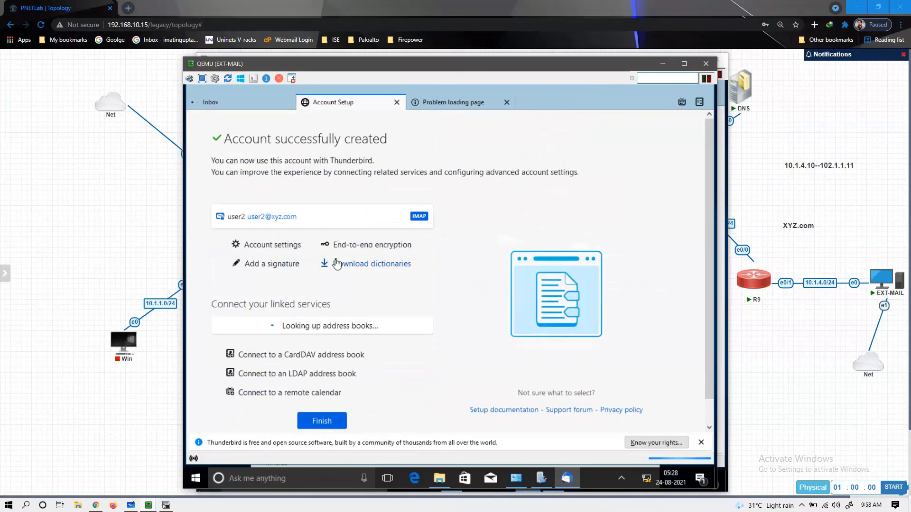
pyautogui.click(321, 421)
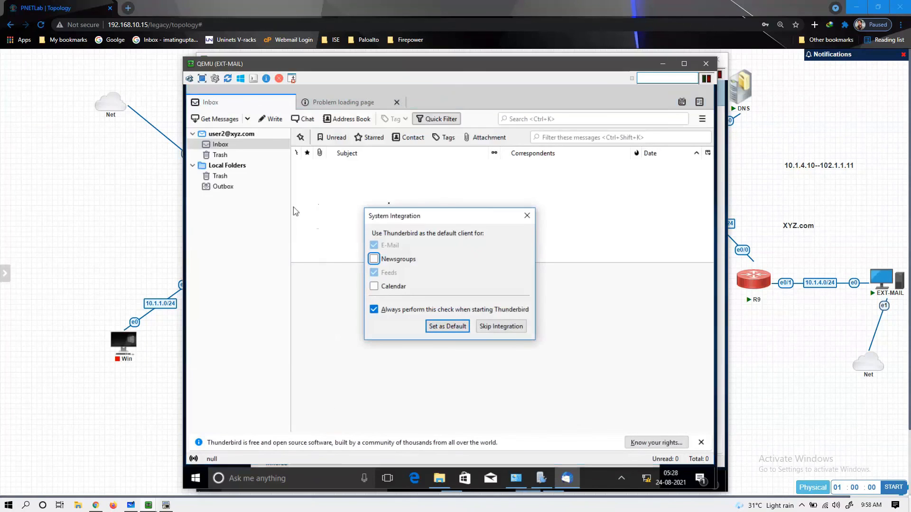
pyautogui.click(501, 327)
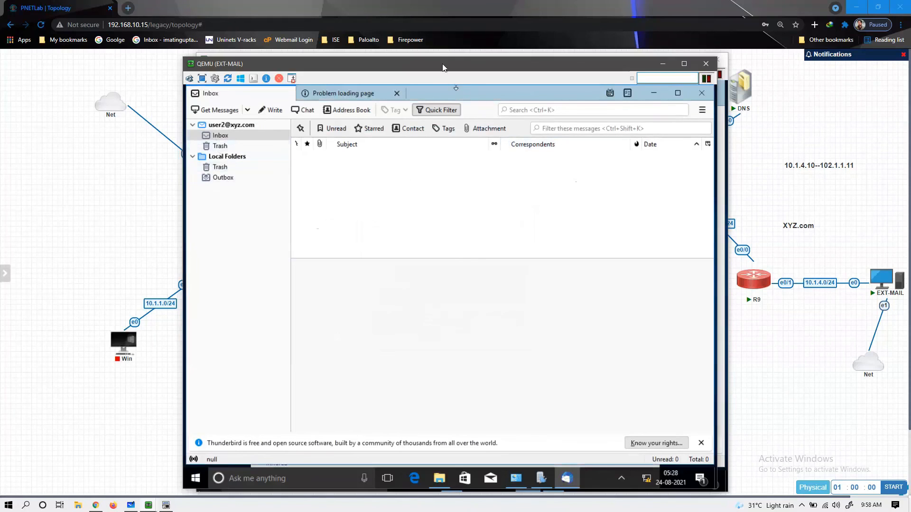
pyautogui.moveTo(444, 68); pyautogui.dragTo(537, 85)
# - On Mail-SRV, hide hMailServer and enter the name, abc.com e-mail address and password in Thunderbird
pyautogui.click(280, 365)
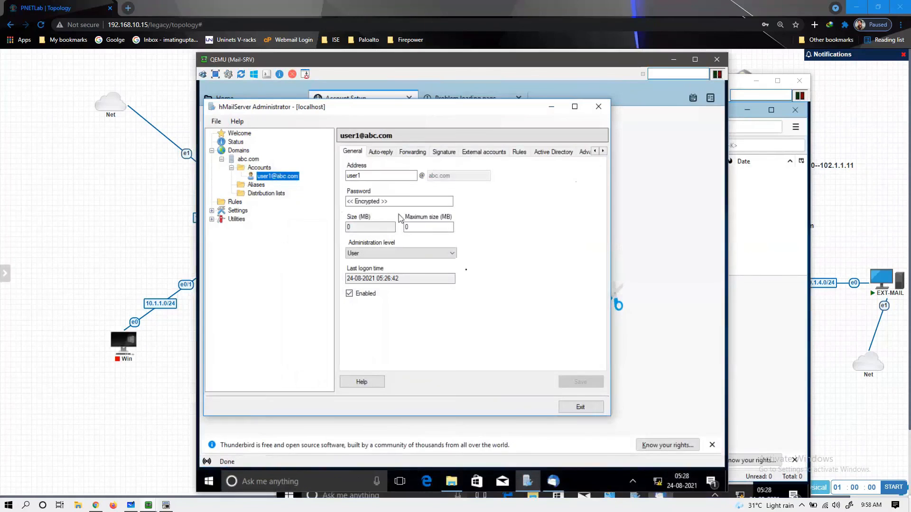
pyautogui.click(551, 106)
pyautogui.write('user1')
pyautogui.press('Tab')
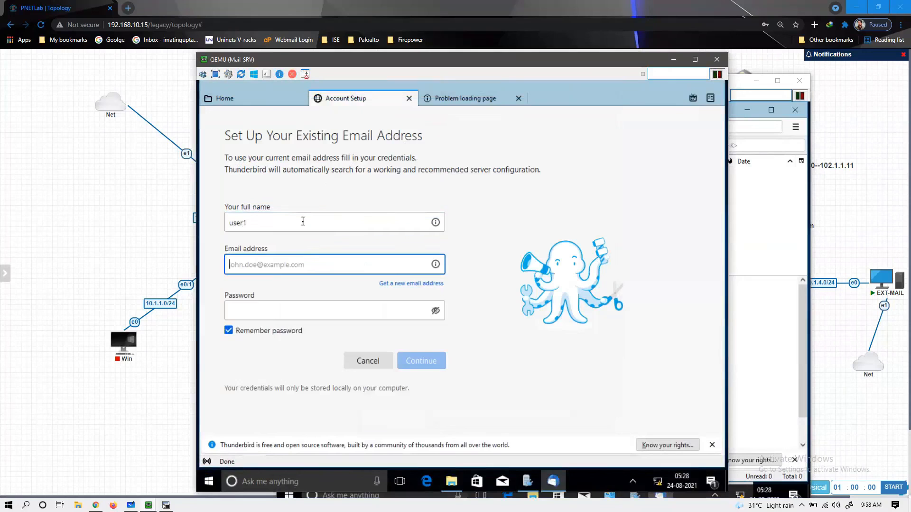
pyautogui.write('user1@abc.xom')
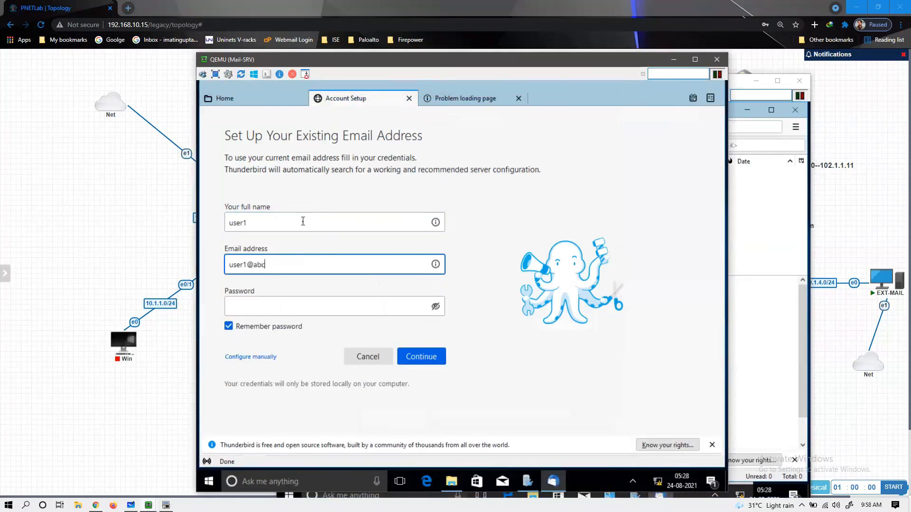
pyautogui.press('BackSpace')
pyautogui.press('BackSpace')
pyautogui.press('BackSpace')
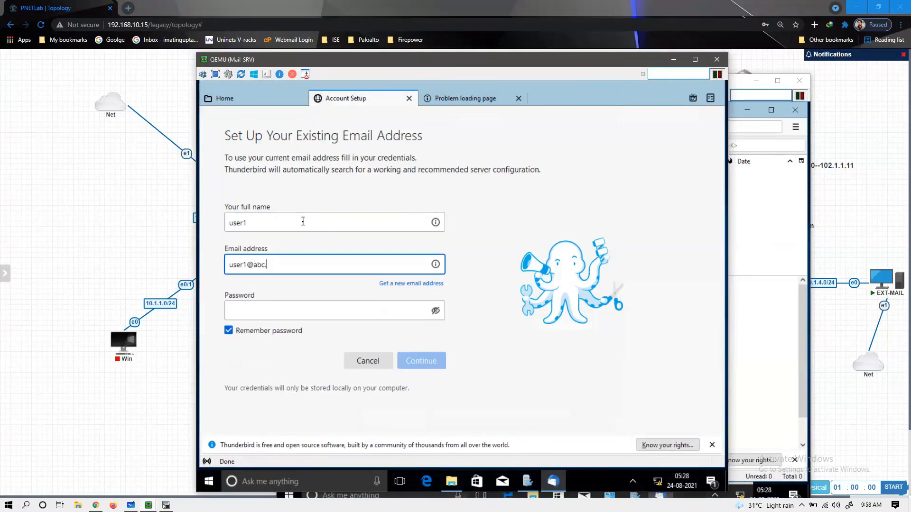
pyautogui.write('com')
pyautogui.press('Tab')
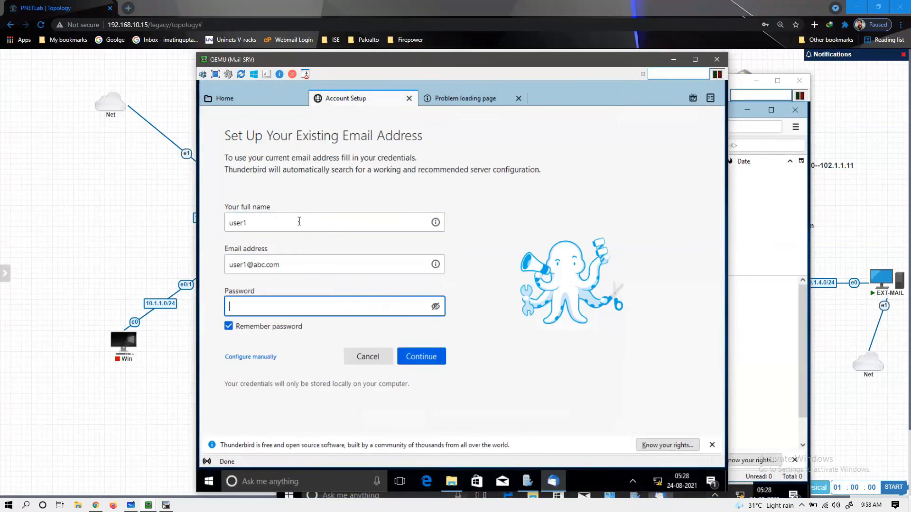
pyautogui.write('password')
pyautogui.click(416, 357)
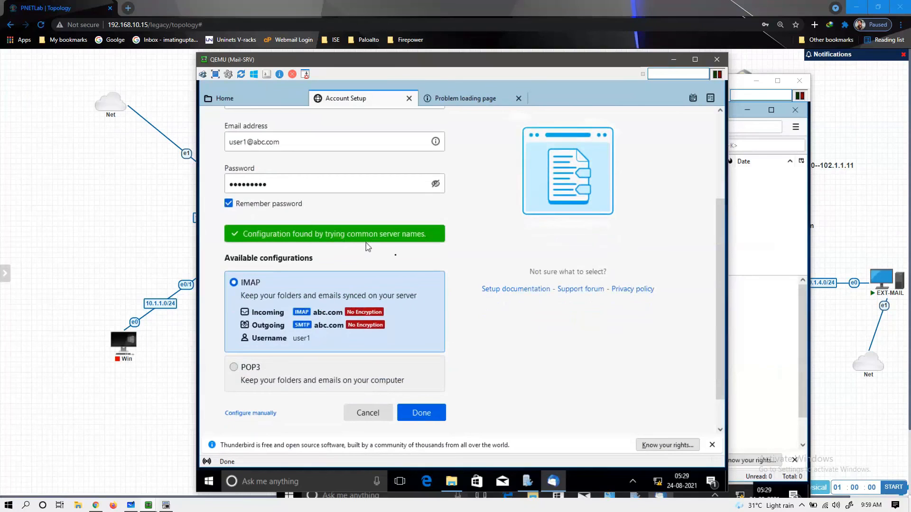
# - Accept the detected IMAP settings and unencrypted-connection risk, finish, and skip default-client integration
pyautogui.click(429, 416)
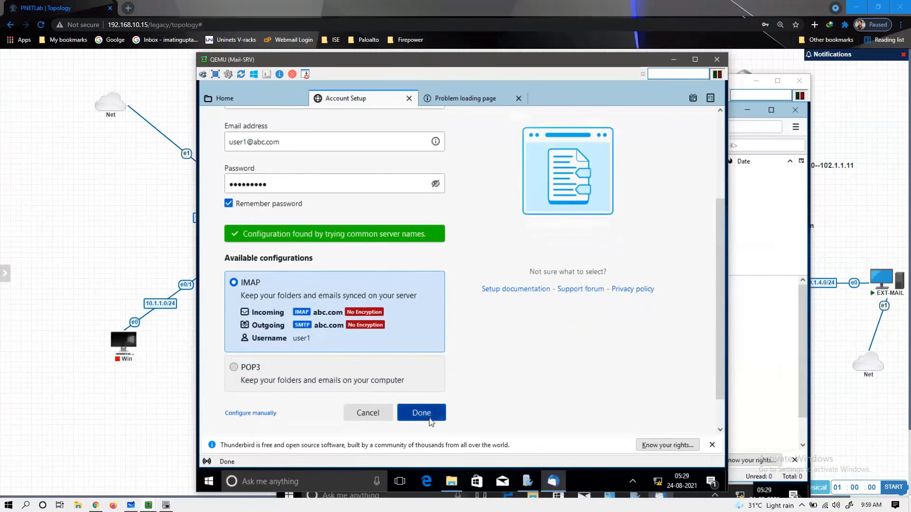
pyautogui.click(355, 395)
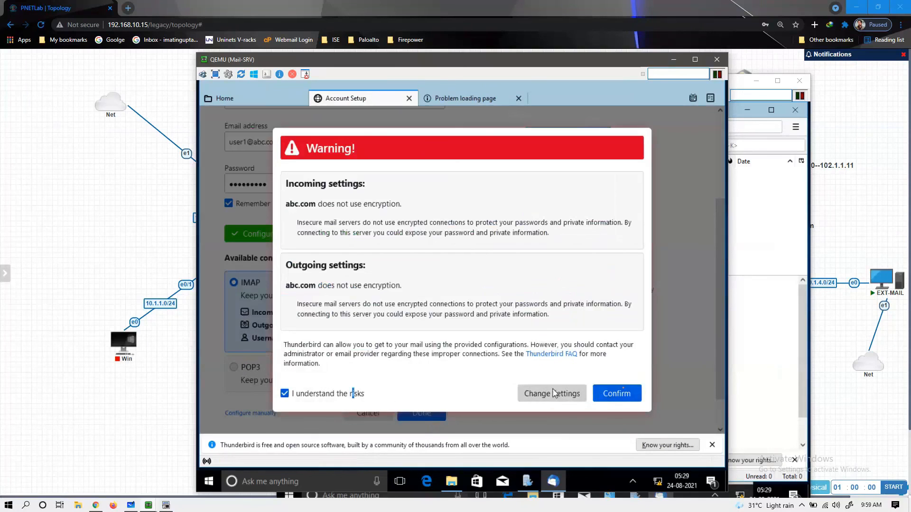
pyautogui.click(634, 397)
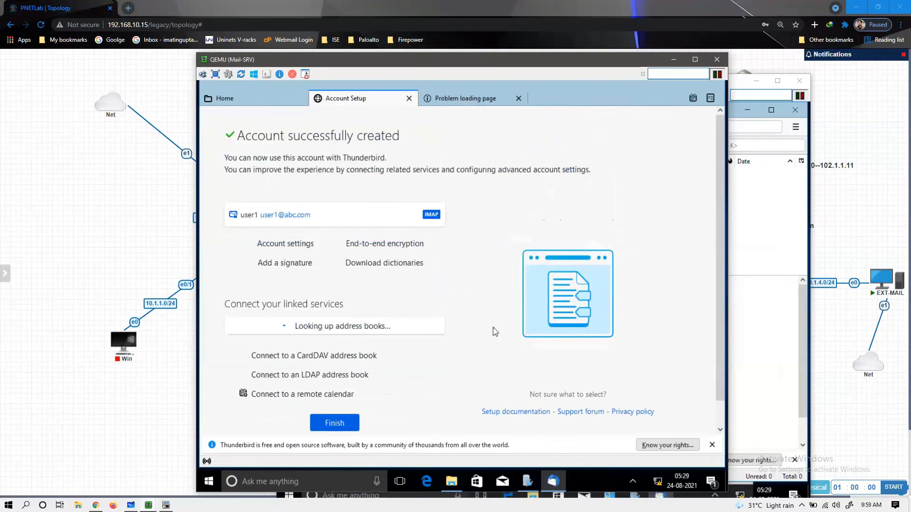
pyautogui.click(333, 423)
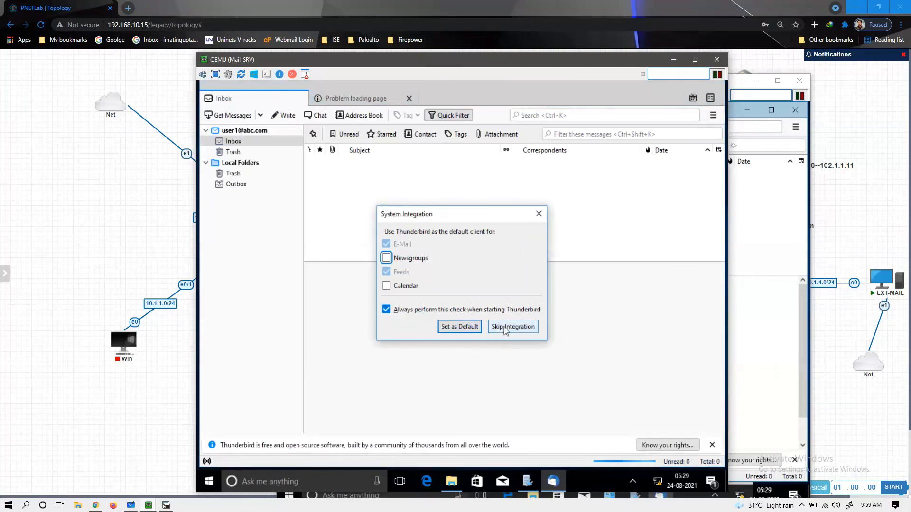
pyautogui.click(505, 328)
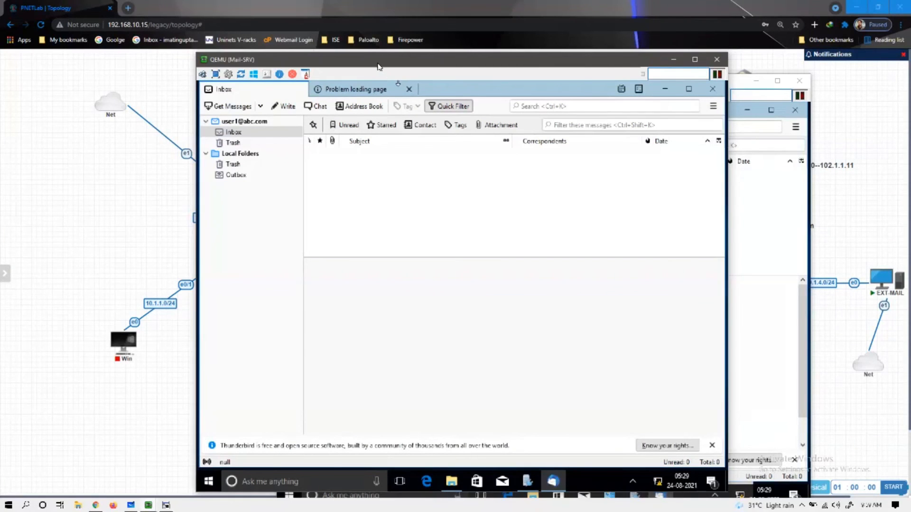
# - Send a message with subject 'test' and body 'HELLO' to the xyz.com user, then view EXT-MAIL's Inbox
pyautogui.moveTo(378, 67); pyautogui.dragTo(318, 67)
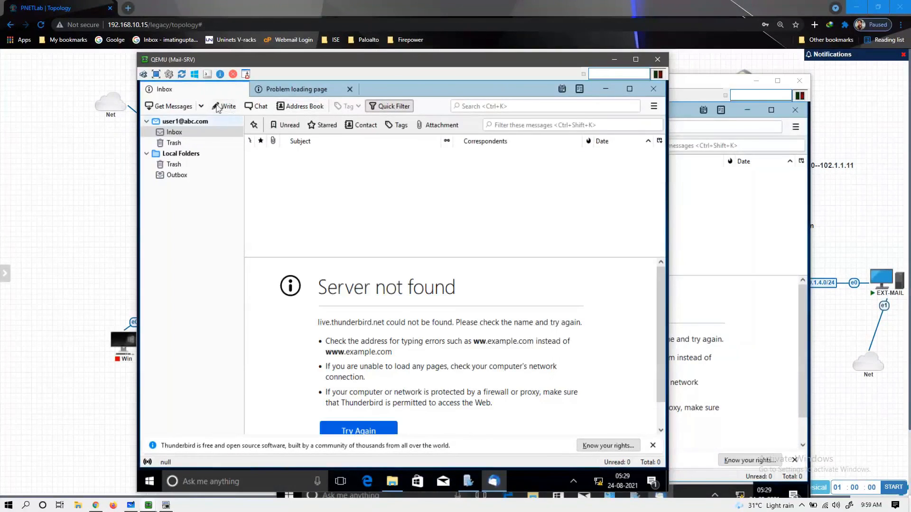
pyautogui.click(223, 108)
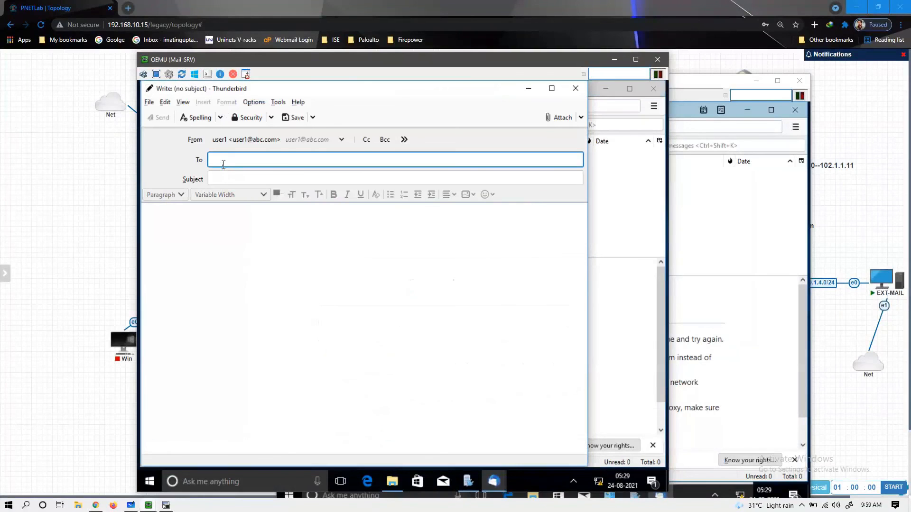
pyautogui.write('user')
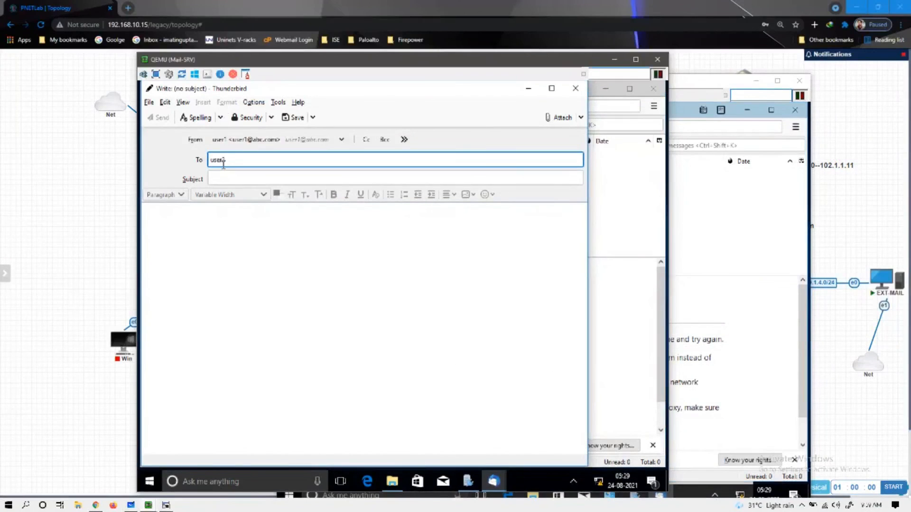
pyautogui.write('2@xyz.com')
pyautogui.click(222, 179)
pyautogui.write('test')
pyautogui.press('Tab')
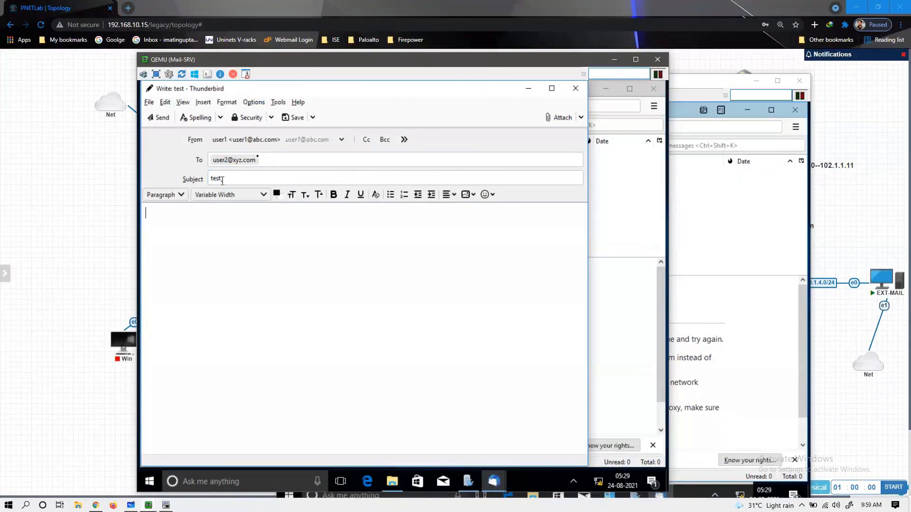
pyautogui.write('HELLO')
pyautogui.click(161, 118)
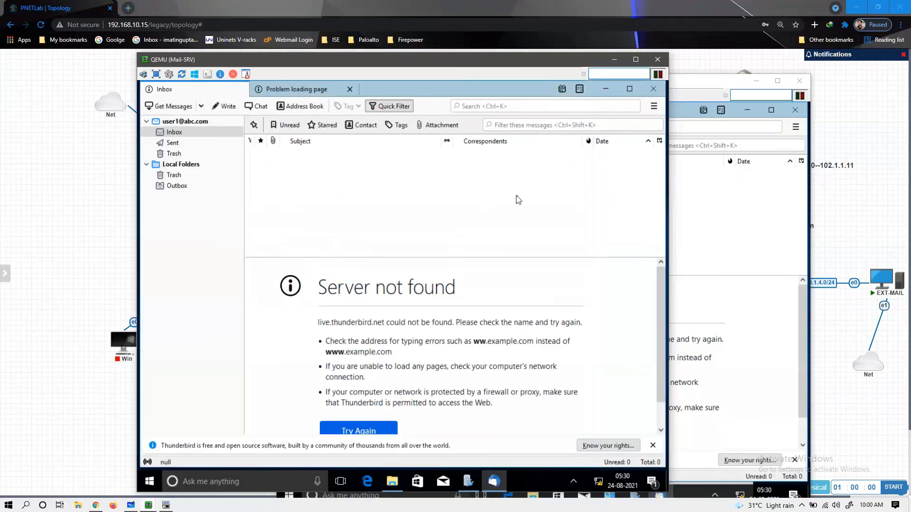
pyautogui.click(735, 227)
pyautogui.click(328, 153)
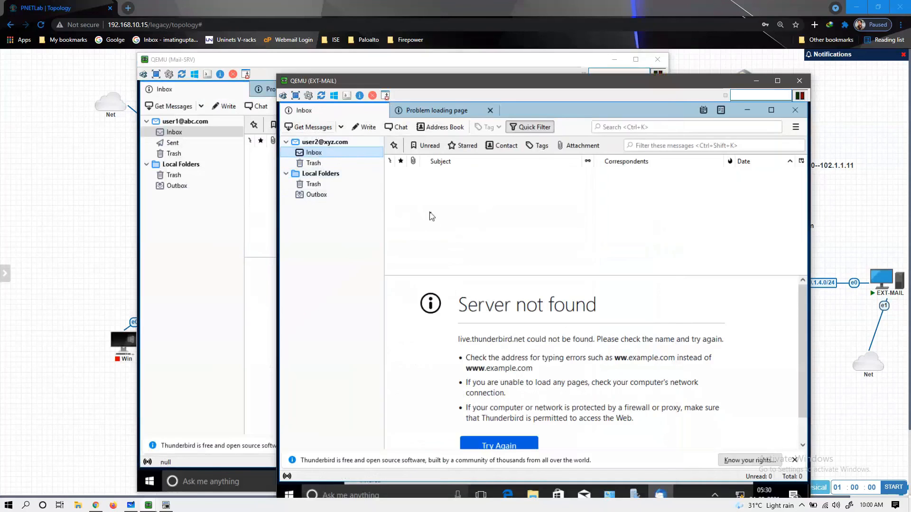
# - In the XYZ.com Inbox, open the received 'test' message and check its HELLO body
pyautogui.click(314, 163)
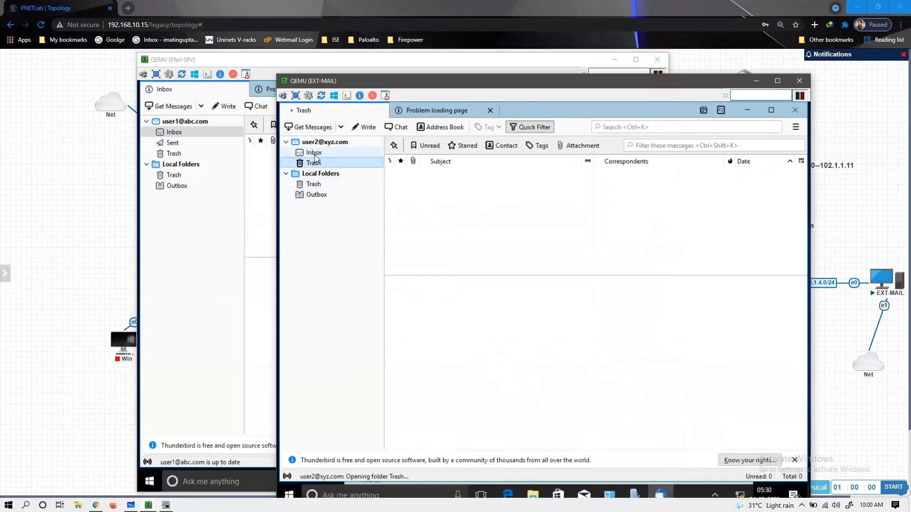
pyautogui.click(314, 153)
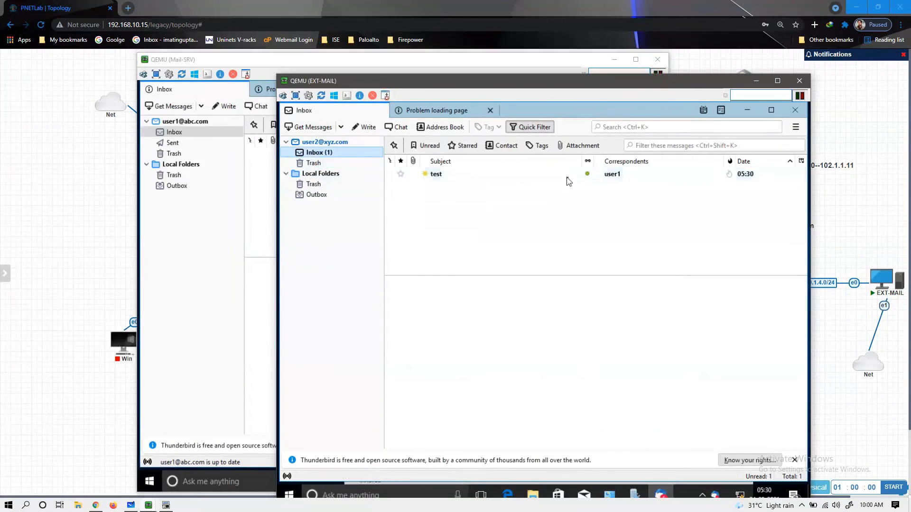
pyautogui.doubleClick(432, 179)
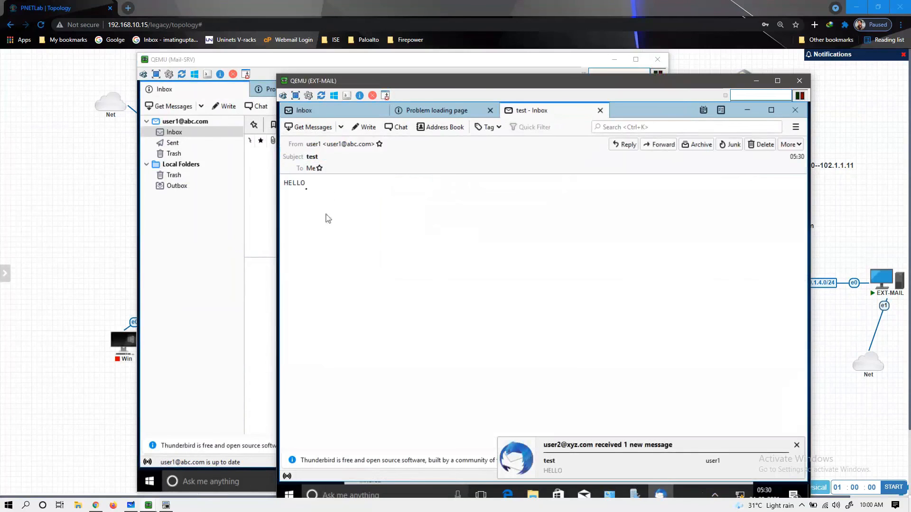
pyautogui.moveTo(307, 188); pyautogui.dragTo(285, 184)
pyautogui.click(402, 242)
# - Close the error page tabs on EXT-MAIL and Mail-SRV, returning to the Inbox lists
pyautogui.click(455, 119)
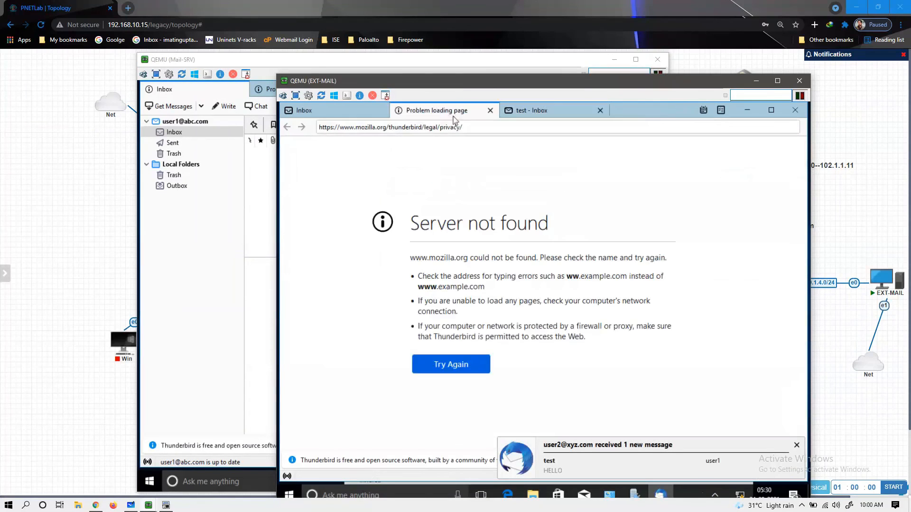
pyautogui.click(490, 110)
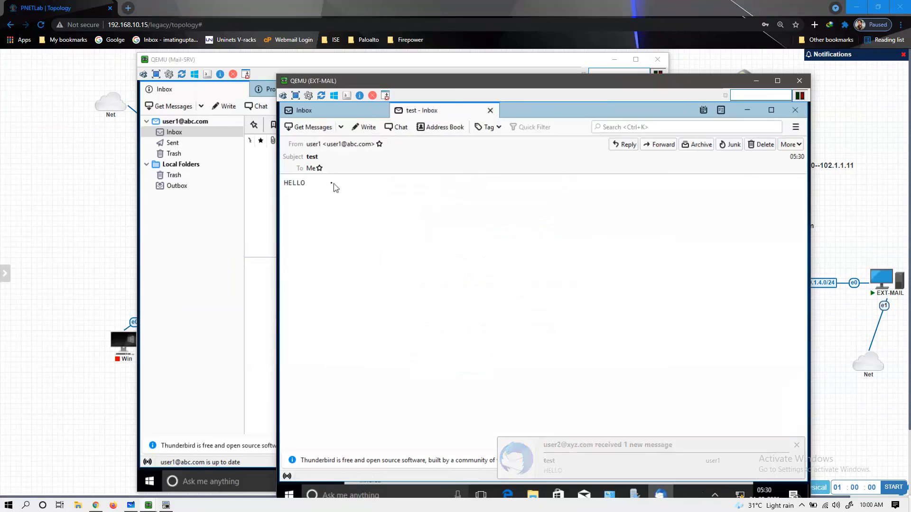
pyautogui.doubleClick(304, 184)
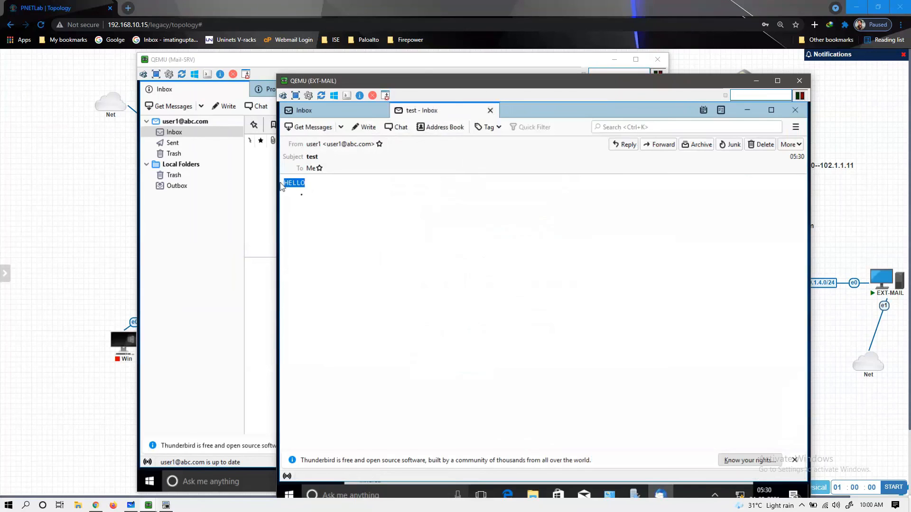
pyautogui.click(443, 182)
pyautogui.click(360, 110)
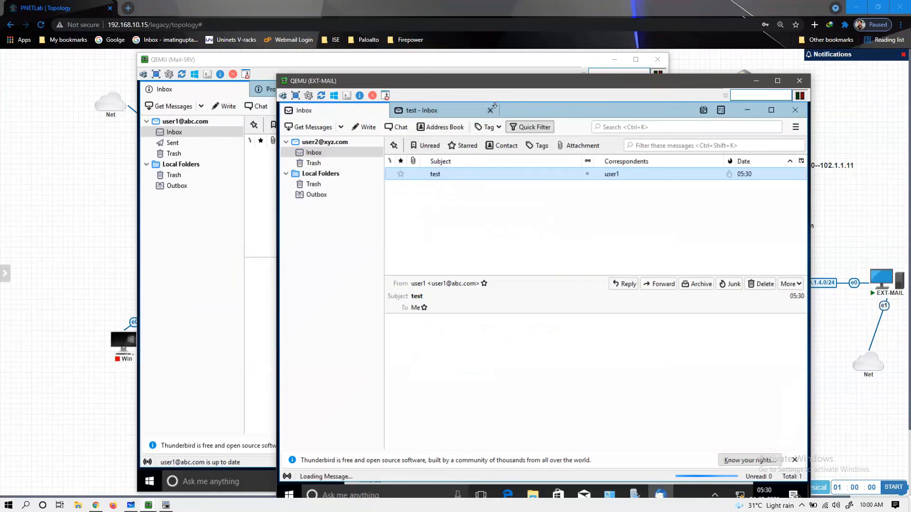
pyautogui.click(213, 249)
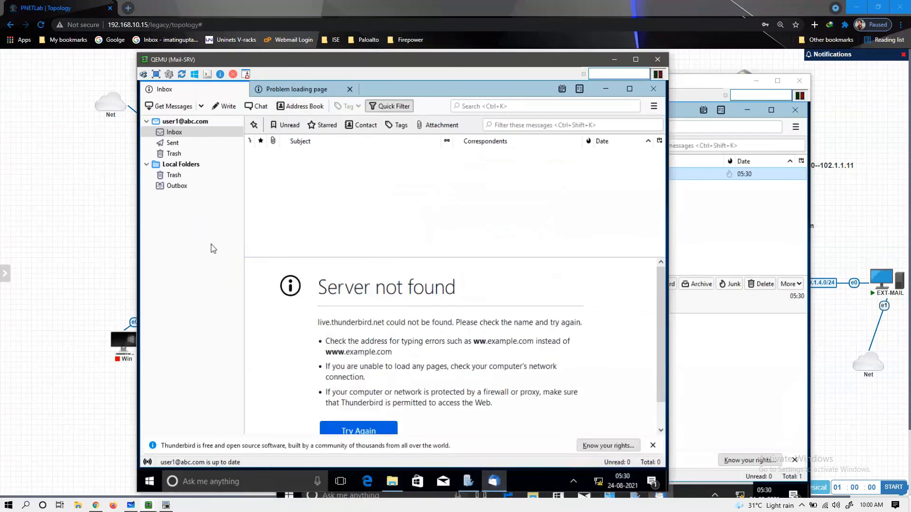
pyautogui.click(350, 89)
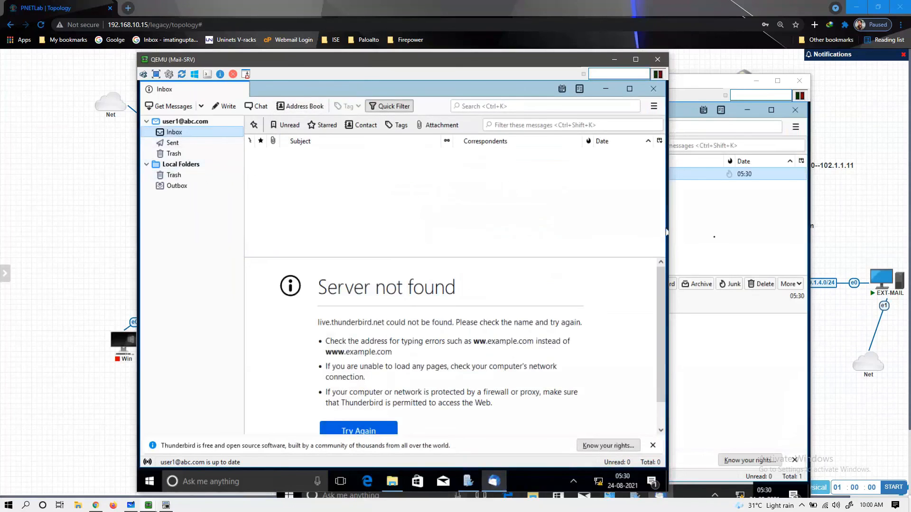
pyautogui.click(714, 237)
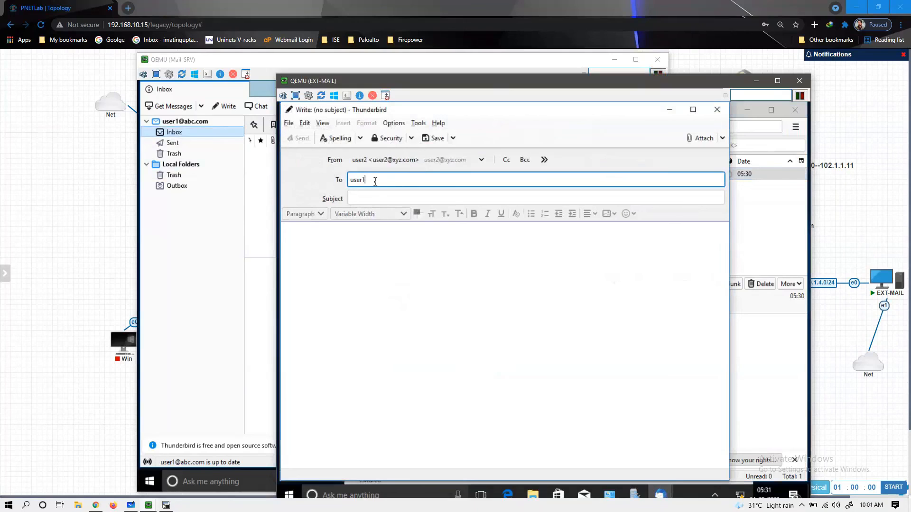
# - Send a message titled 'test' reading 'Hello User1' to the abc.com account and confirm it in Sent
pyautogui.write('abc.com')
pyautogui.press('Return')
pyautogui.press('Tab')
pyautogui.write('test')
pyautogui.press('Tab')
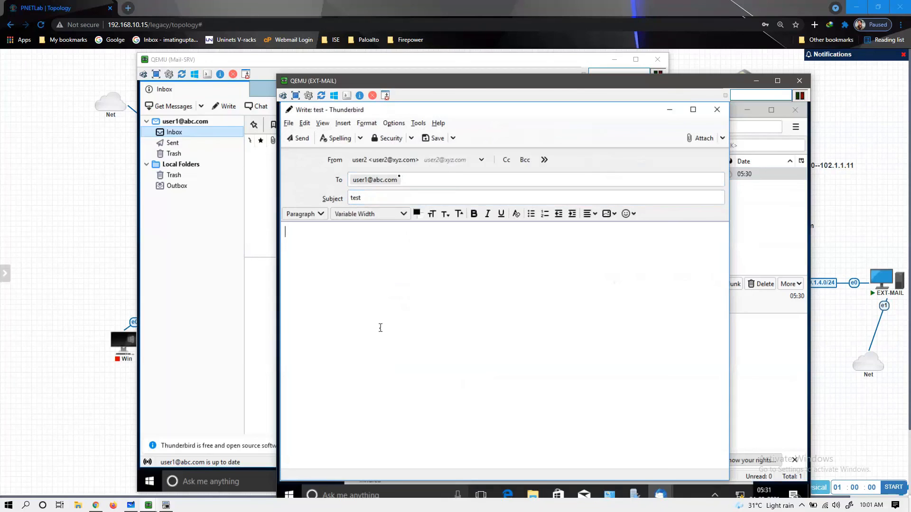
pyautogui.write('Hello User1')
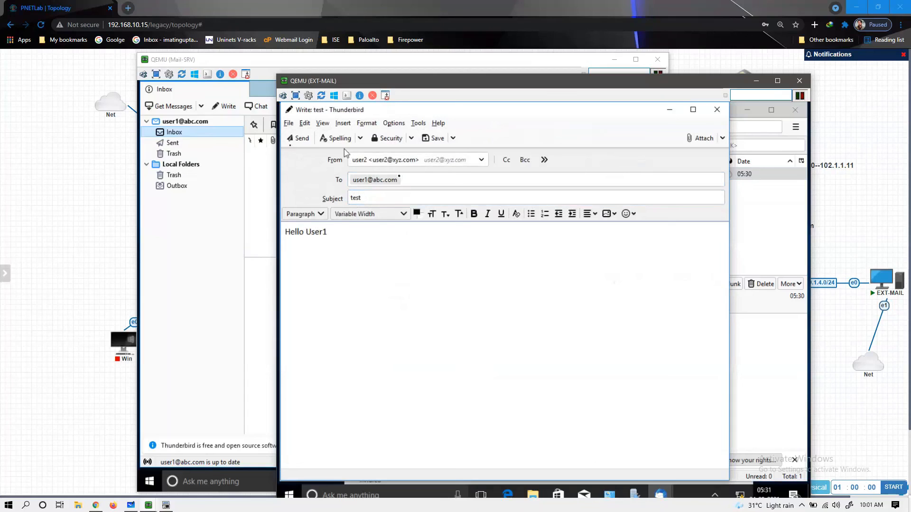
pyautogui.click(298, 138)
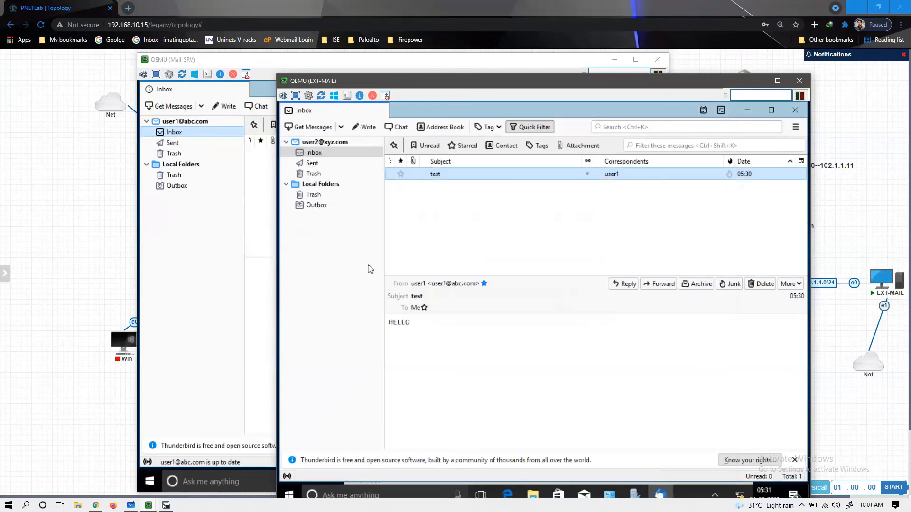
pyautogui.click(322, 162)
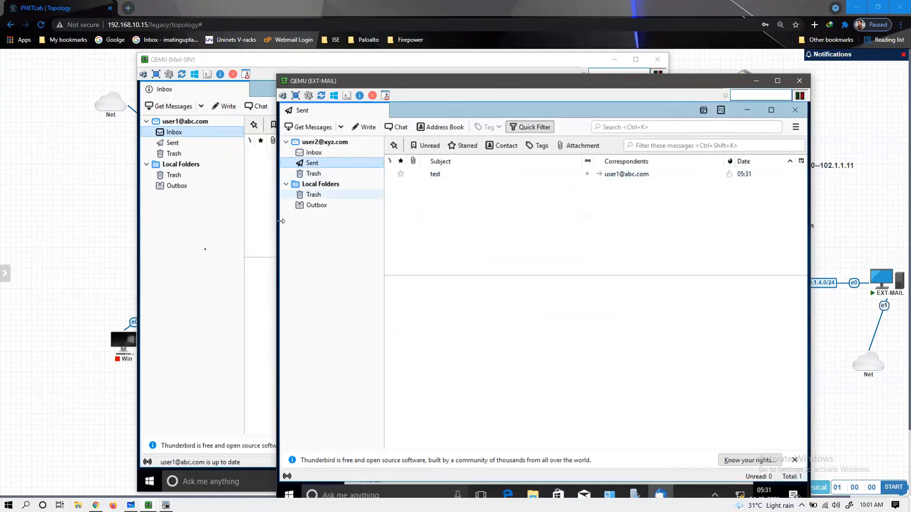
pyautogui.click(207, 230)
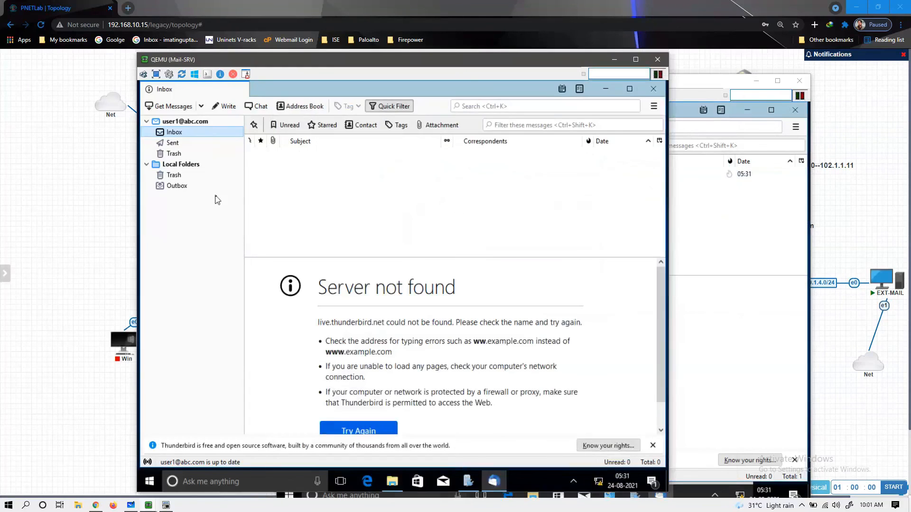
# - Open the 'Hello User1' message in the ABC.com Inbox, close it, and minimize both mail windows
pyautogui.click(185, 122)
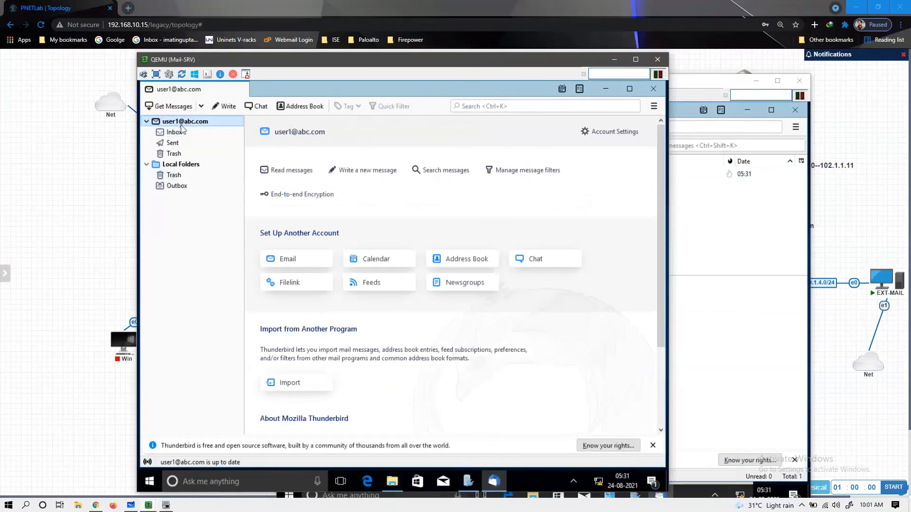
pyautogui.click(175, 132)
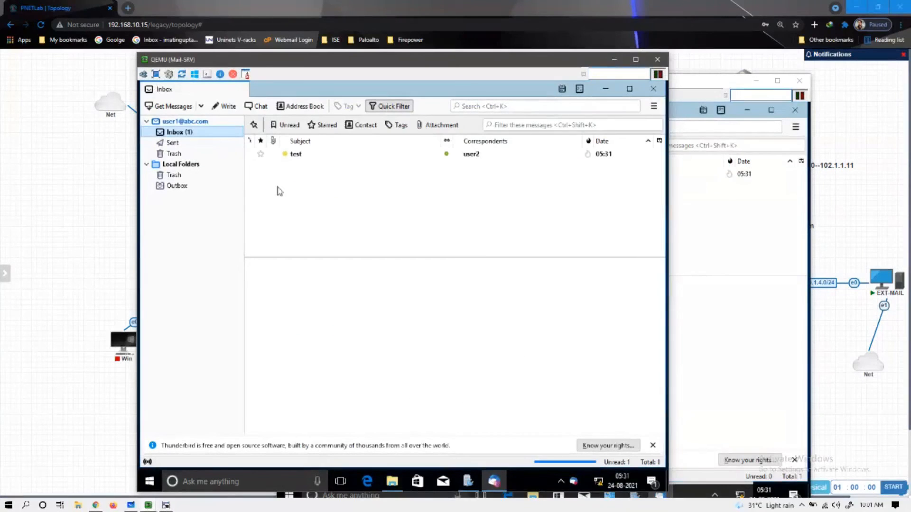
pyautogui.doubleClick(475, 158)
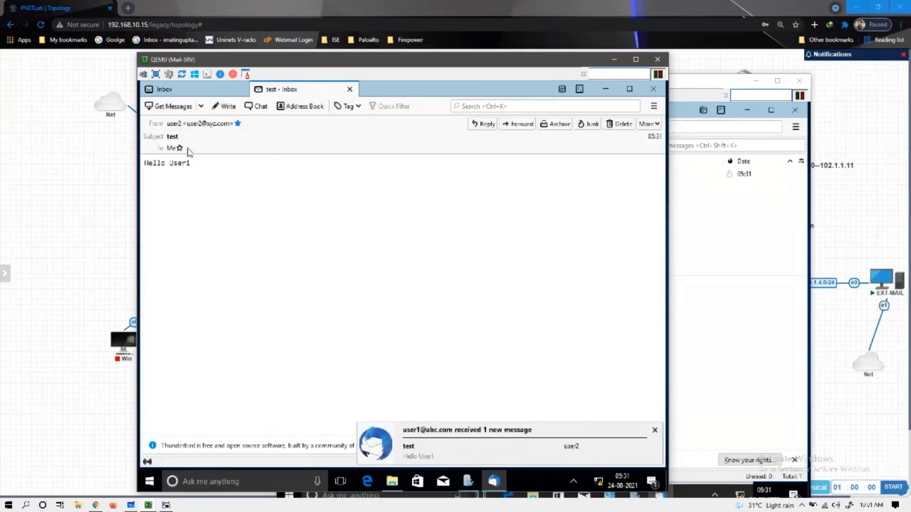
pyautogui.moveTo(148, 163); pyautogui.dragTo(195, 164)
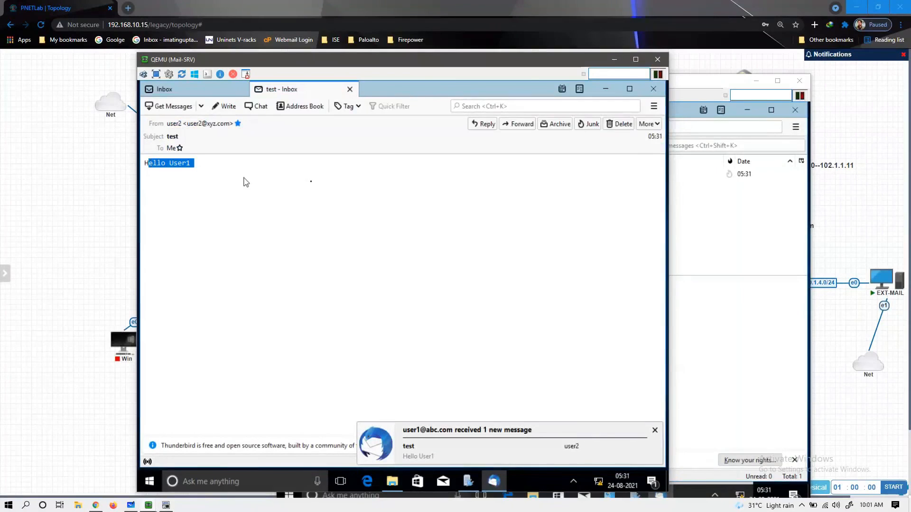
pyautogui.click(349, 89)
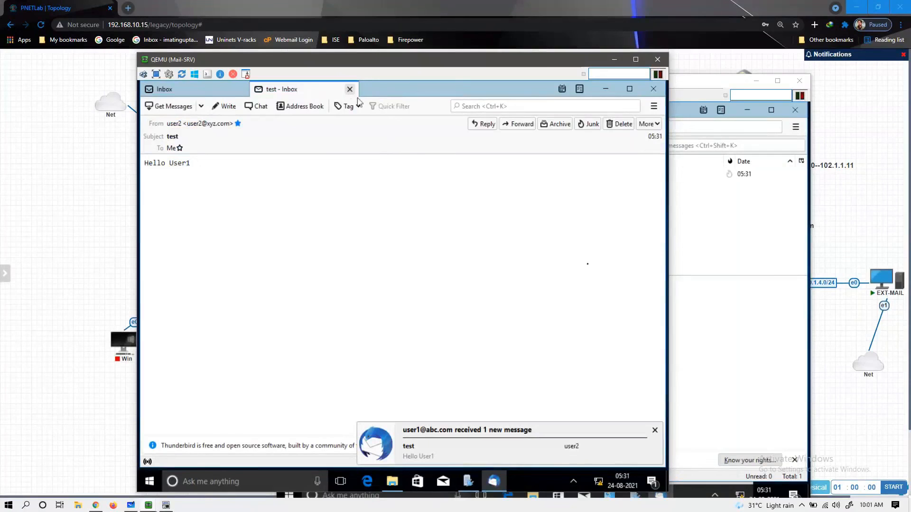
pyautogui.click(735, 81)
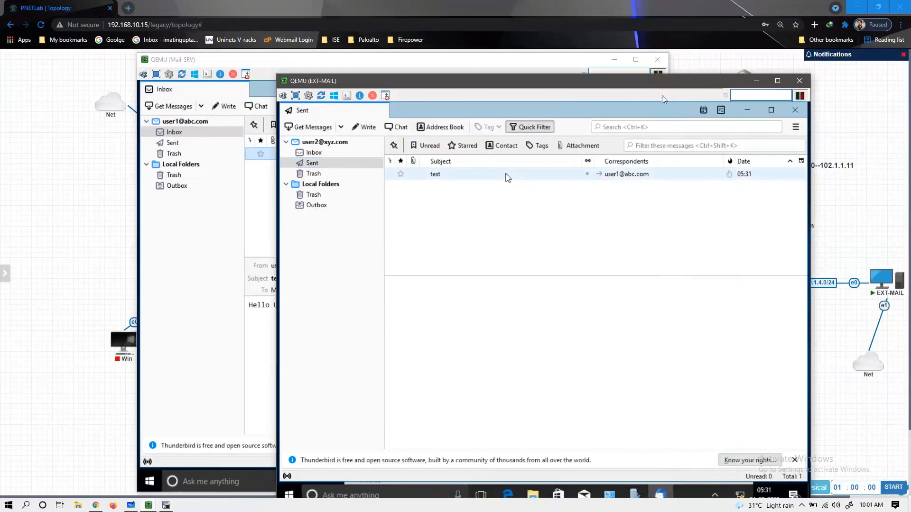
pyautogui.click(754, 82)
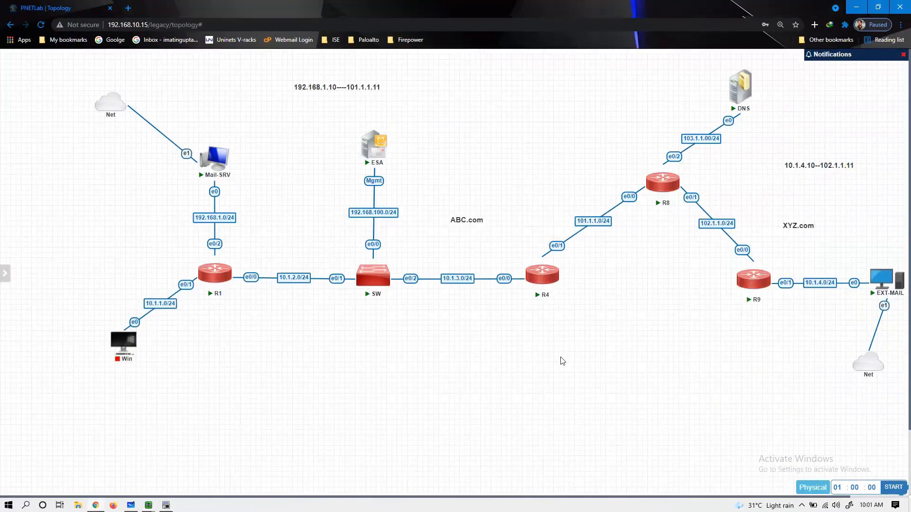